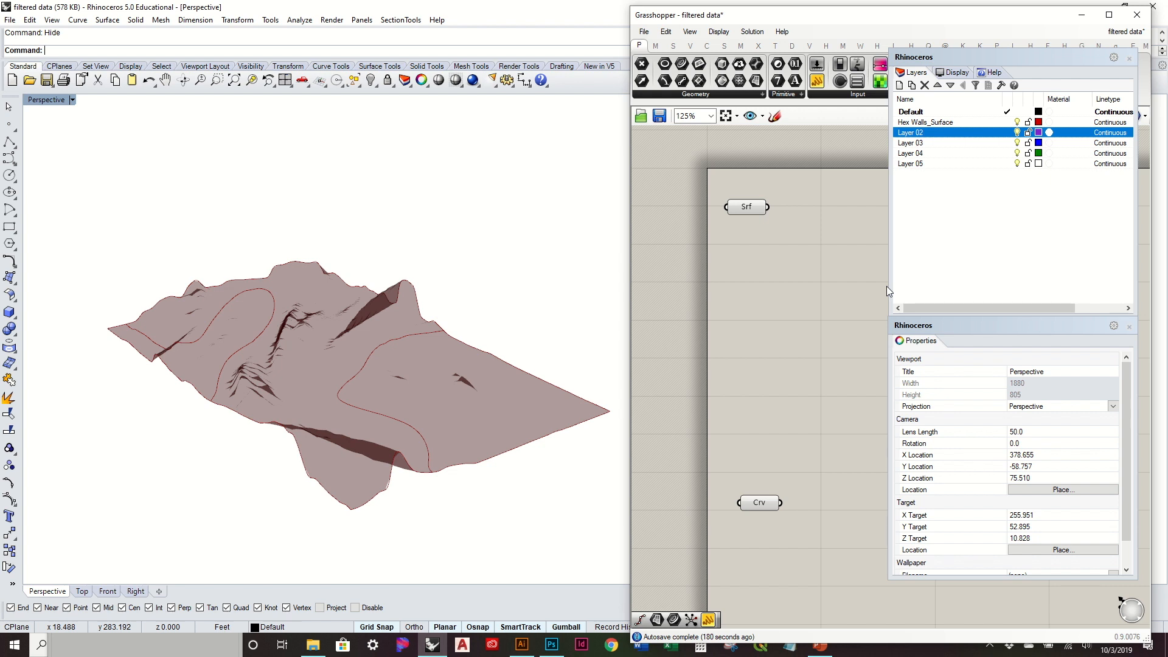
Examine the terrain surface and its curves from several angles and highlight the geometry held by the Srf parameter.
{"action": "left_click", "coordinate": [783, 314]}
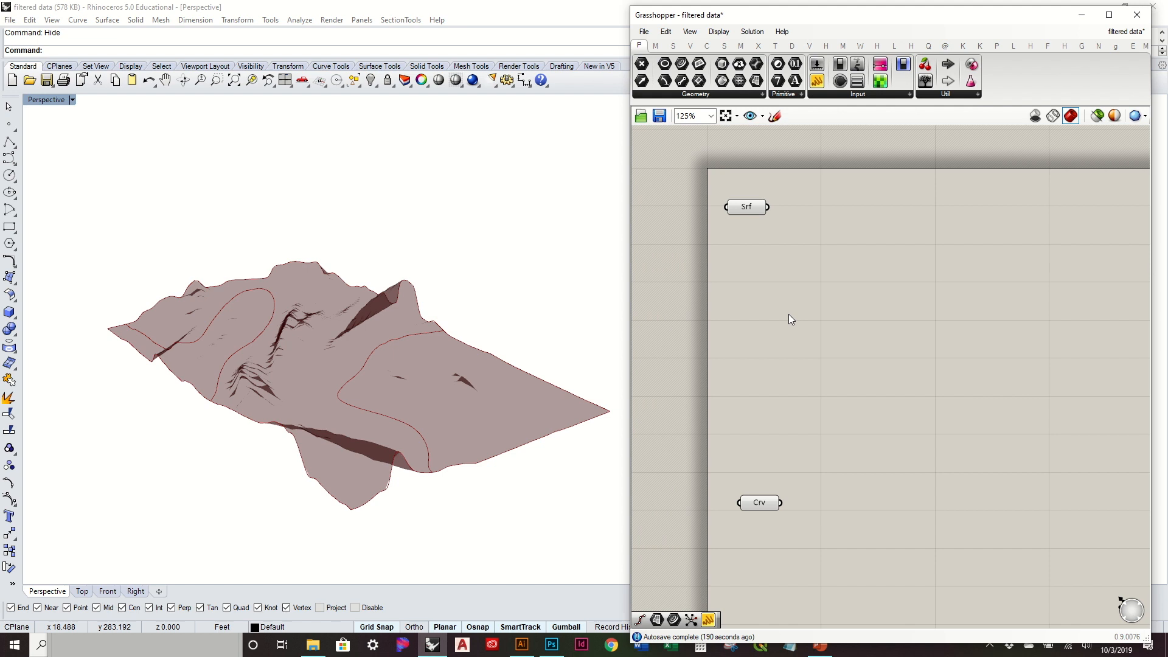
{"action": "mouse_move", "coordinate": [329, 301]}
{"action": "right_mouse_down"}
{"action": "mouse_move", "coordinate": [446, 260]}
{"action": "mouse_move", "coordinate": [370, 266]}
{"action": "mouse_move", "coordinate": [329, 288]}
{"action": "right_mouse_up"}
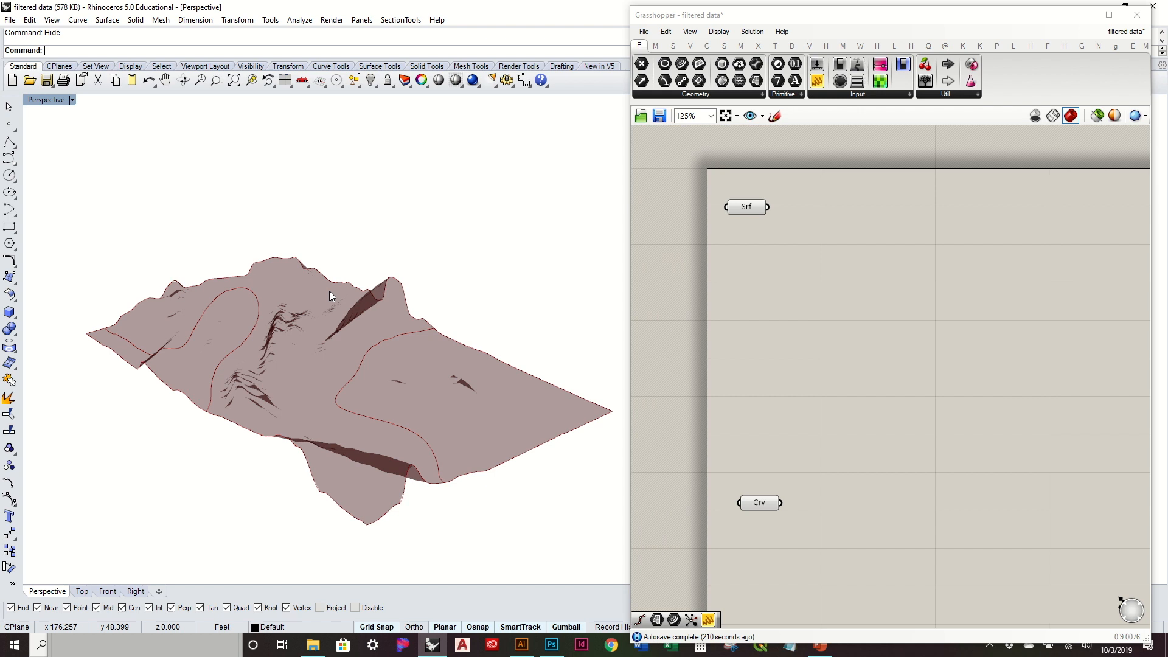
{"action": "right_click_drag", "start_coordinate": [330, 291], "coordinate": [196, 210]}
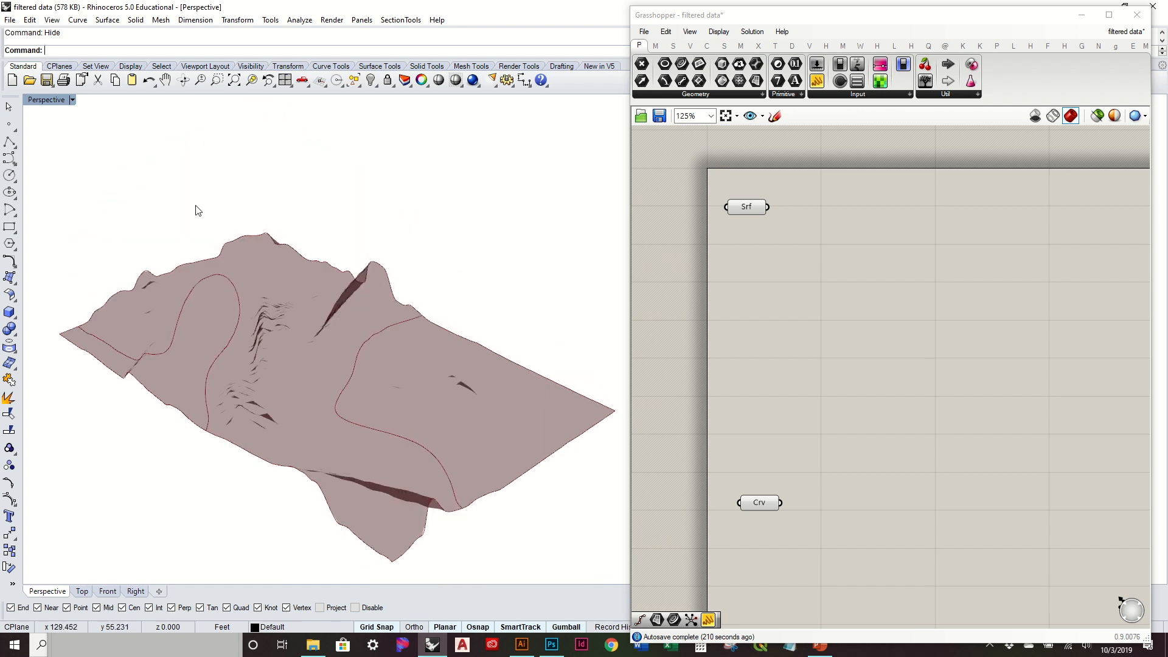
{"action": "right_click_drag", "start_coordinate": [318, 533], "coordinate": [368, 481]}
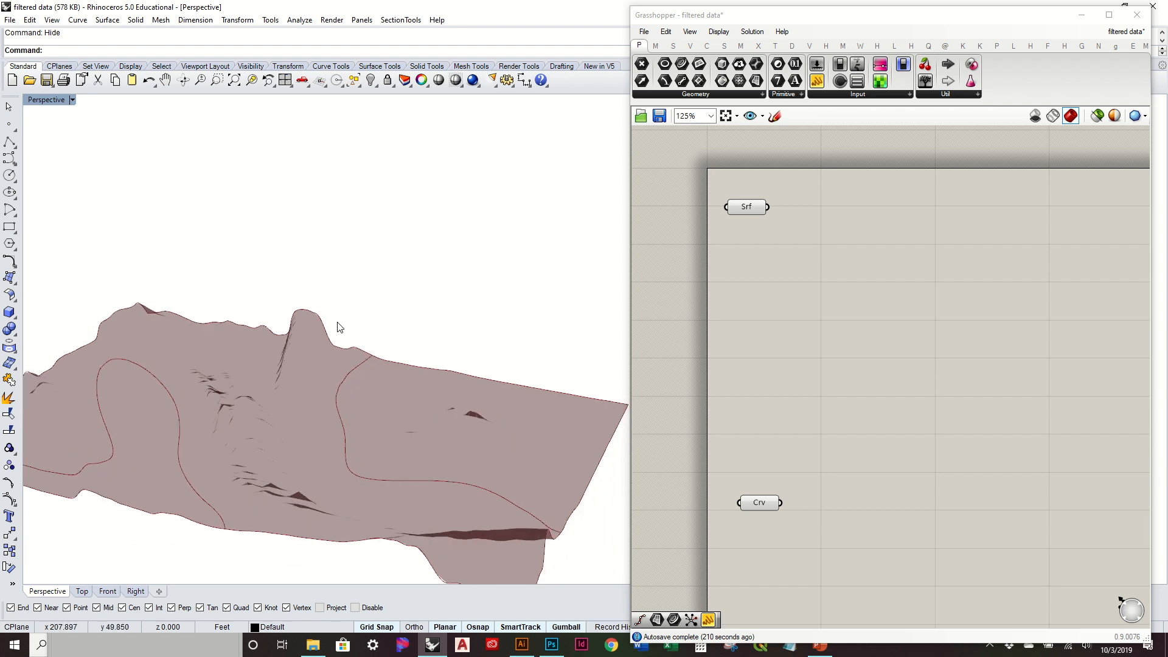
{"action": "right_click_drag", "start_coordinate": [378, 313], "coordinate": [258, 392]}
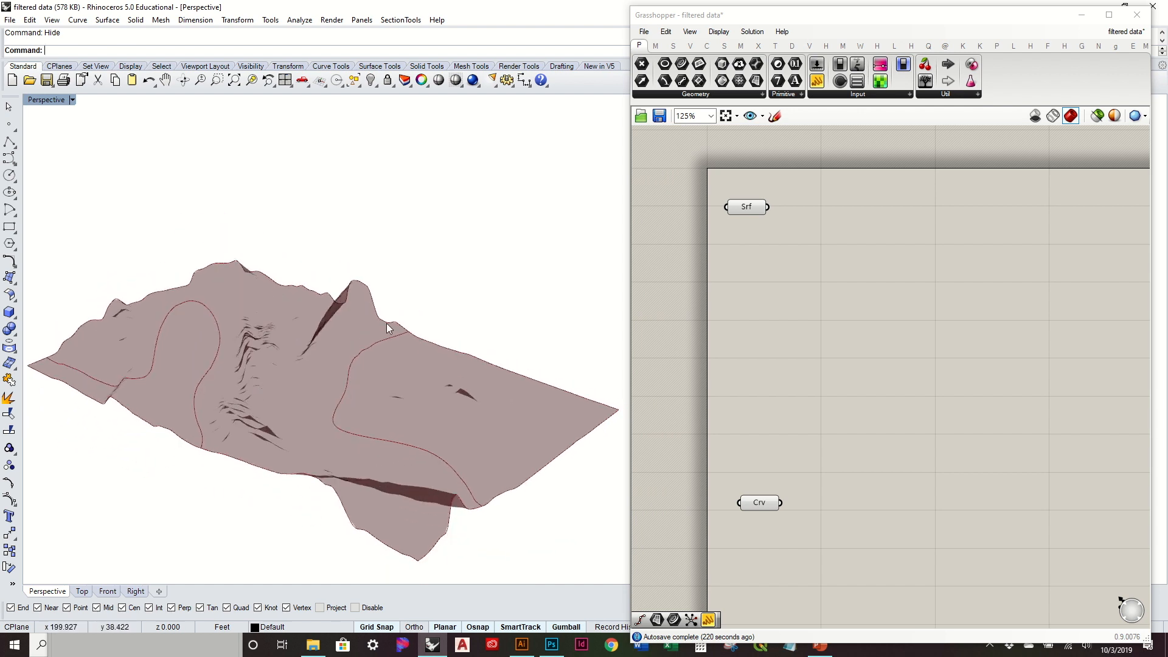
{"action": "left_click", "coordinate": [836, 293]}
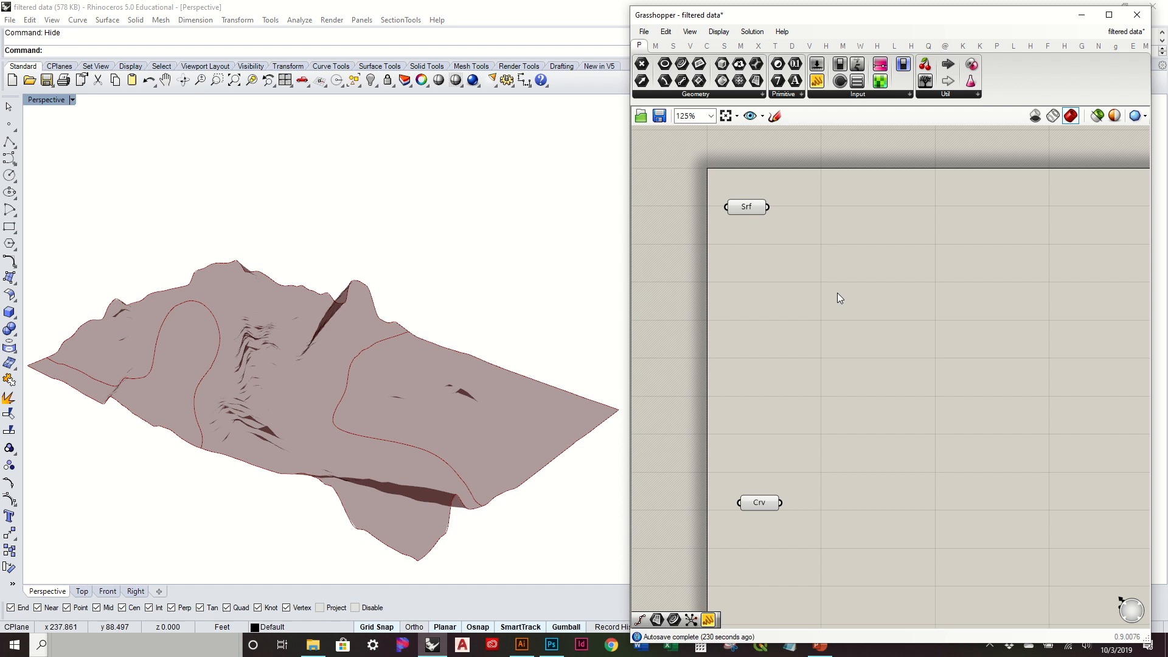
{"action": "left_click", "coordinate": [747, 207]}
{"action": "left_click", "coordinate": [785, 383]}
{"action": "left_click", "coordinate": [757, 207]}
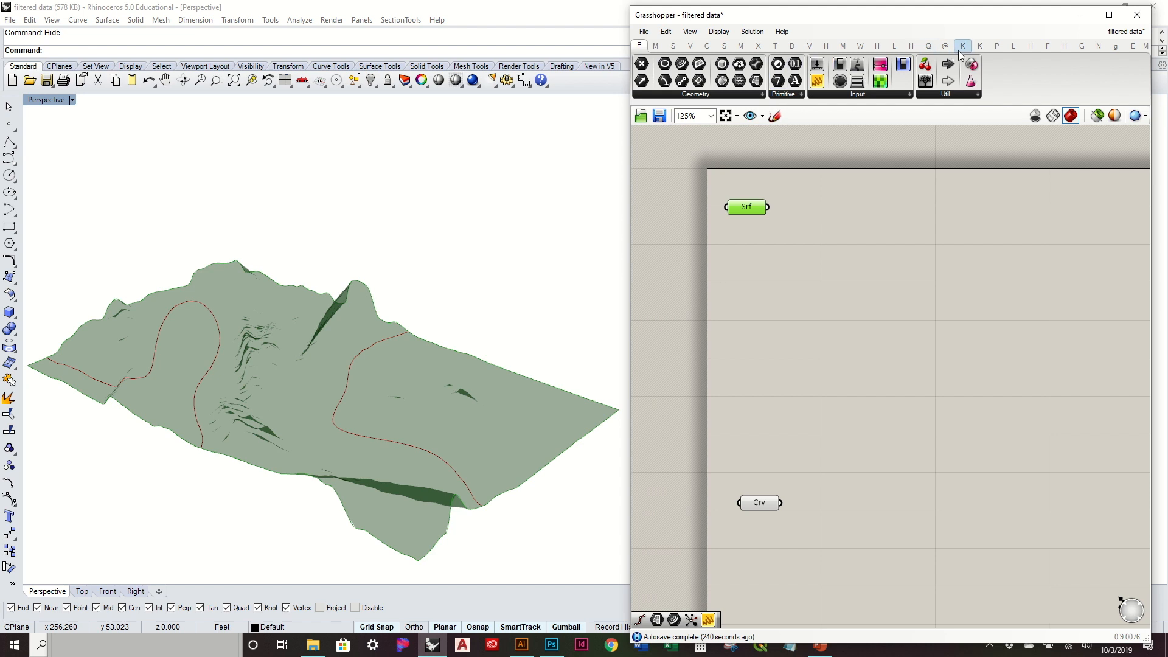
Add an Isotrim (SubSrf) component beside the Srf parameter and feed the terrain surface into its S input.
{"action": "left_click", "coordinate": [724, 46]}
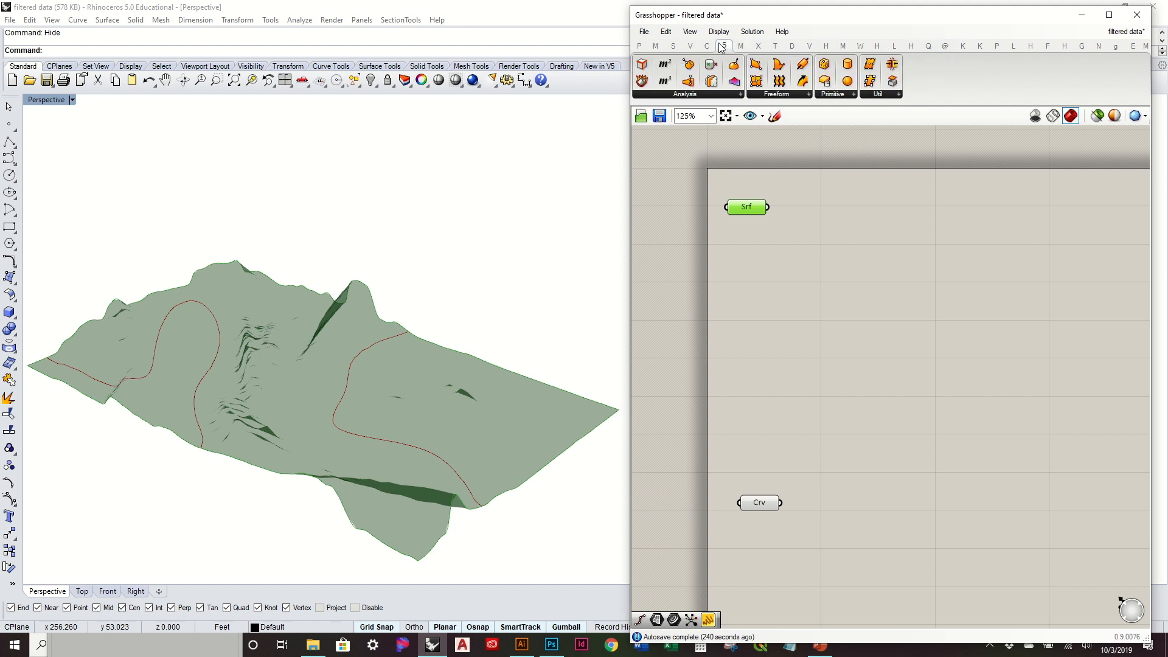
{"action": "left_click", "coordinate": [884, 95]}
{"action": "left_click", "coordinate": [905, 173]}
{"action": "left_click", "coordinate": [864, 242]}
{"action": "left_click_drag", "start_coordinate": [767, 207], "coordinate": [877, 225]}
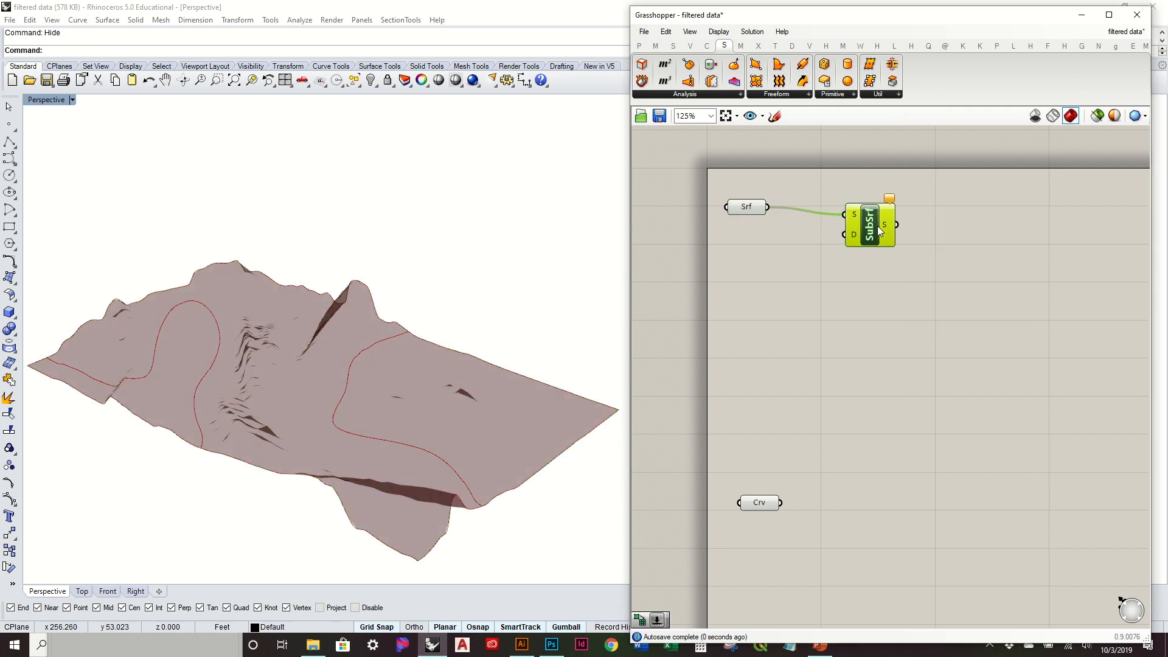
Add a Divide Domain² component, wire the terrain surface into its I input and its output into SubSrf's D input.
{"action": "left_click", "coordinate": [655, 46]}
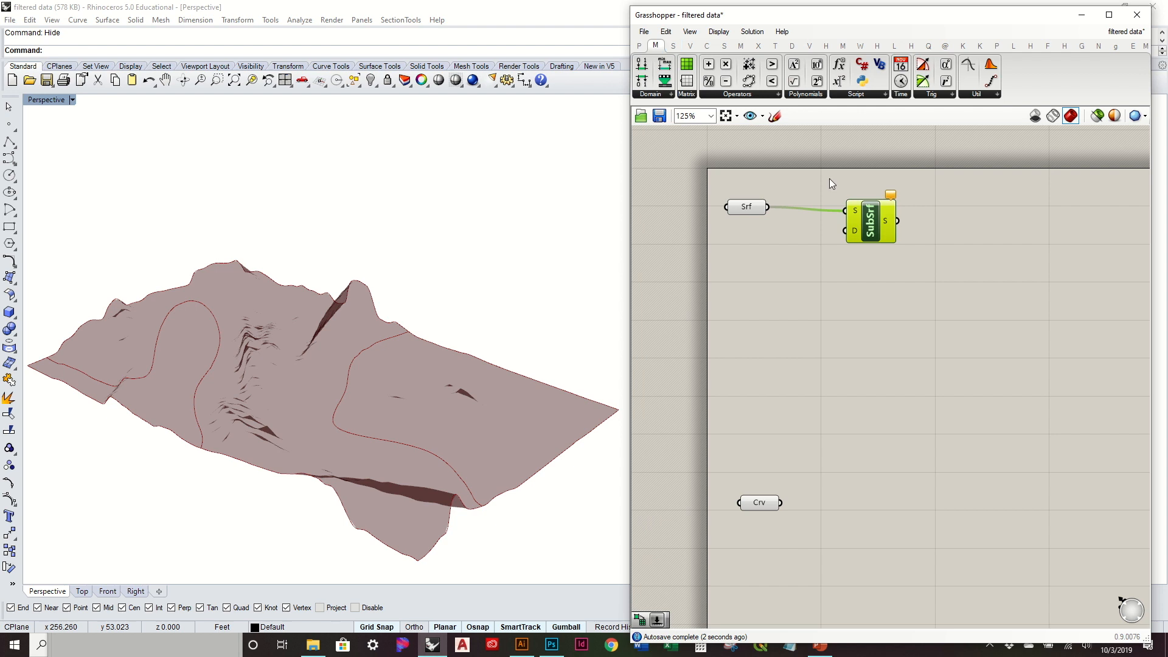
{"action": "left_click", "coordinate": [656, 95]}
{"action": "left_click", "coordinate": [675, 339]}
{"action": "left_click", "coordinate": [831, 267]}
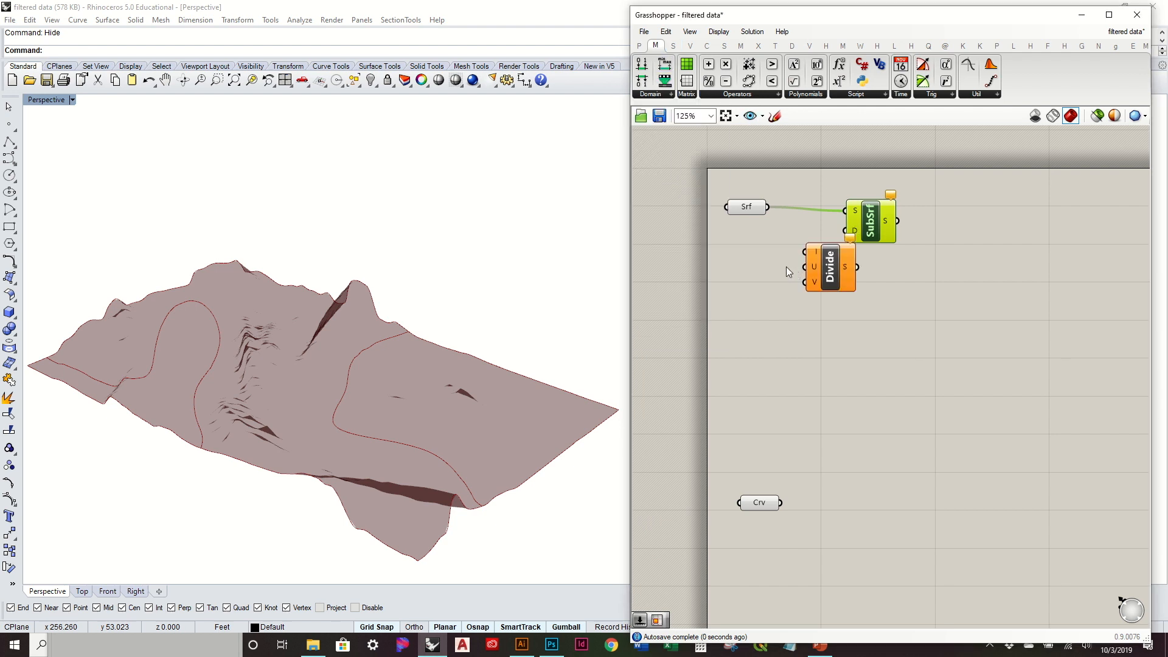
{"action": "scroll", "coordinate": [792, 265], "scroll_direction": "up", "scroll_amount": 2}
{"action": "left_click_drag", "start_coordinate": [852, 272], "coordinate": [816, 292]}
{"action": "left_click_drag", "start_coordinate": [752, 176], "coordinate": [774, 263]}
{"action": "mouse_move", "coordinate": [912, 201]}
{"action": "left_mouse_down"}
{"action": "mouse_move", "coordinate": [990, 210]}
{"action": "mouse_move", "coordinate": [951, 220]}
{"action": "left_mouse_up"}
{"action": "left_click_drag", "start_coordinate": [818, 284], "coordinate": [868, 248]}
{"action": "left_click", "coordinate": [907, 378]}
Create a number slider with value 30 and connect it to the V input of the Divide component.
{"action": "mouse_move", "coordinate": [463, 348]}
{"action": "right_mouse_down"}
{"action": "mouse_move", "coordinate": [460, 438]}
{"action": "mouse_move", "coordinate": [464, 371]}
{"action": "right_mouse_up"}
{"action": "scroll", "coordinate": [460, 408], "scroll_direction": "down", "scroll_amount": 4}
{"action": "double_click", "coordinate": [696, 281]}
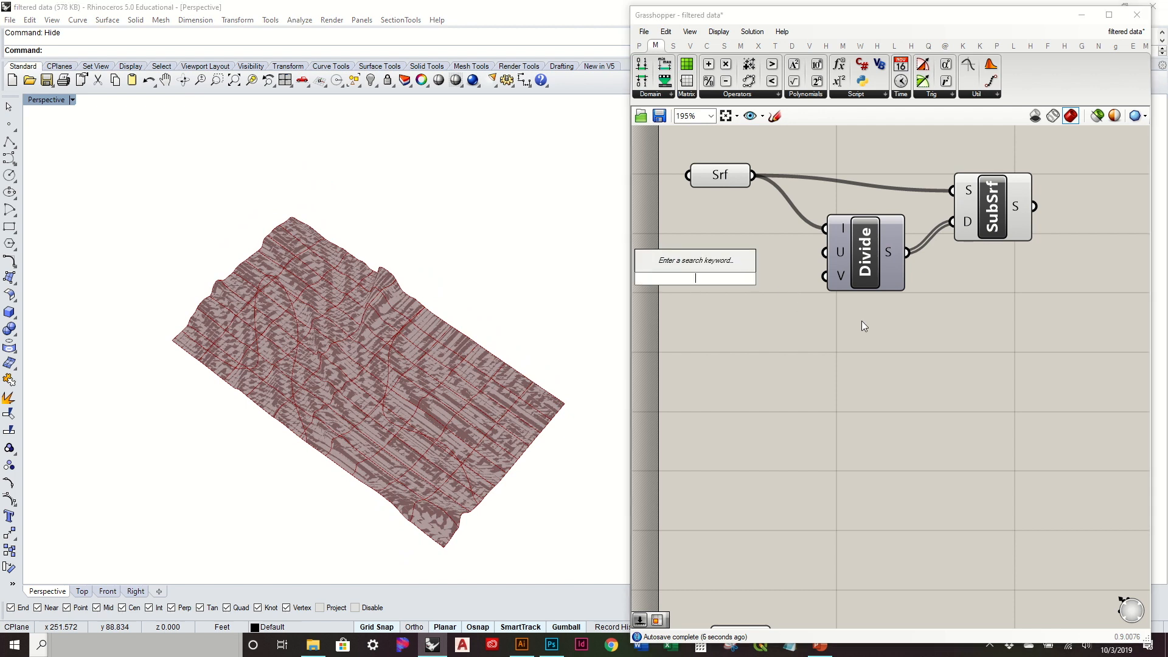
{"action": "type", "text": "30"}
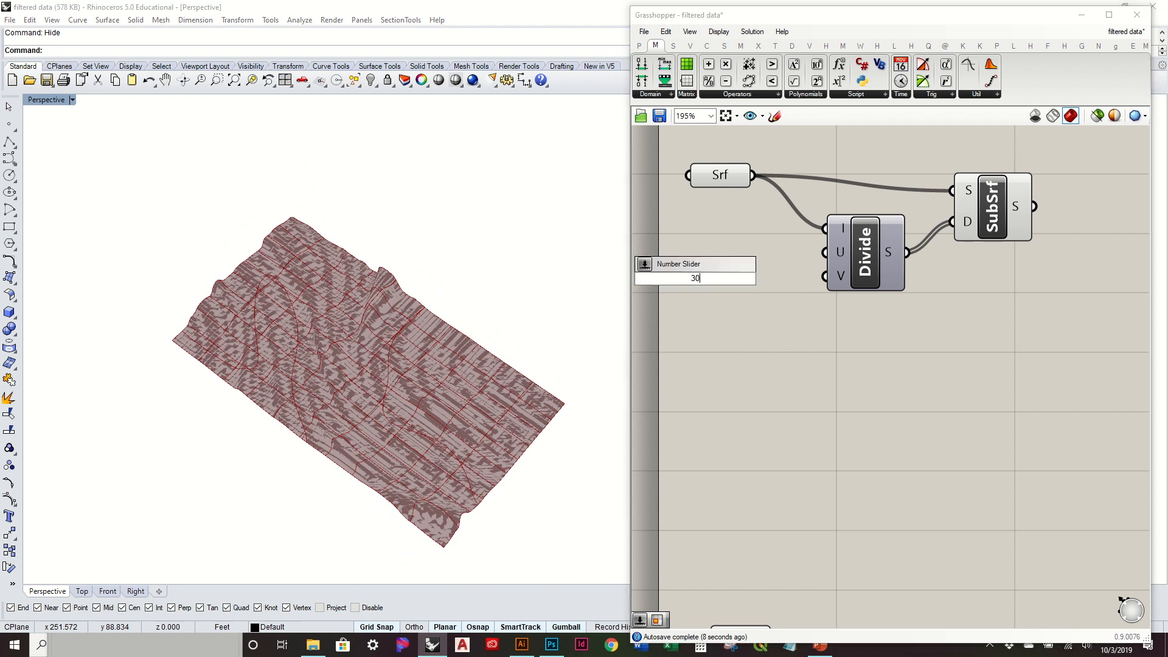
{"action": "key", "text": "Return"}
{"action": "left_click_drag", "start_coordinate": [769, 291], "coordinate": [824, 276]}
{"action": "left_click_drag", "start_coordinate": [760, 298], "coordinate": [748, 283]}
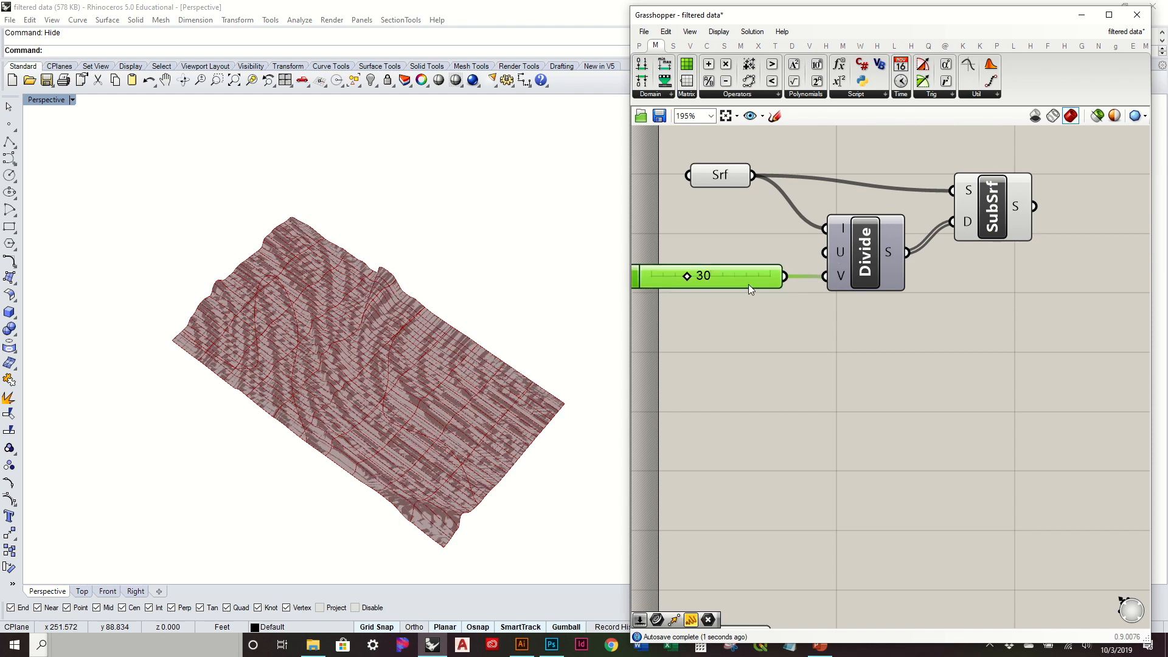
Apply the expression x*2 to the Divide component's U input and feed it from the same slider as V.
{"action": "right_click", "coordinate": [840, 255]}
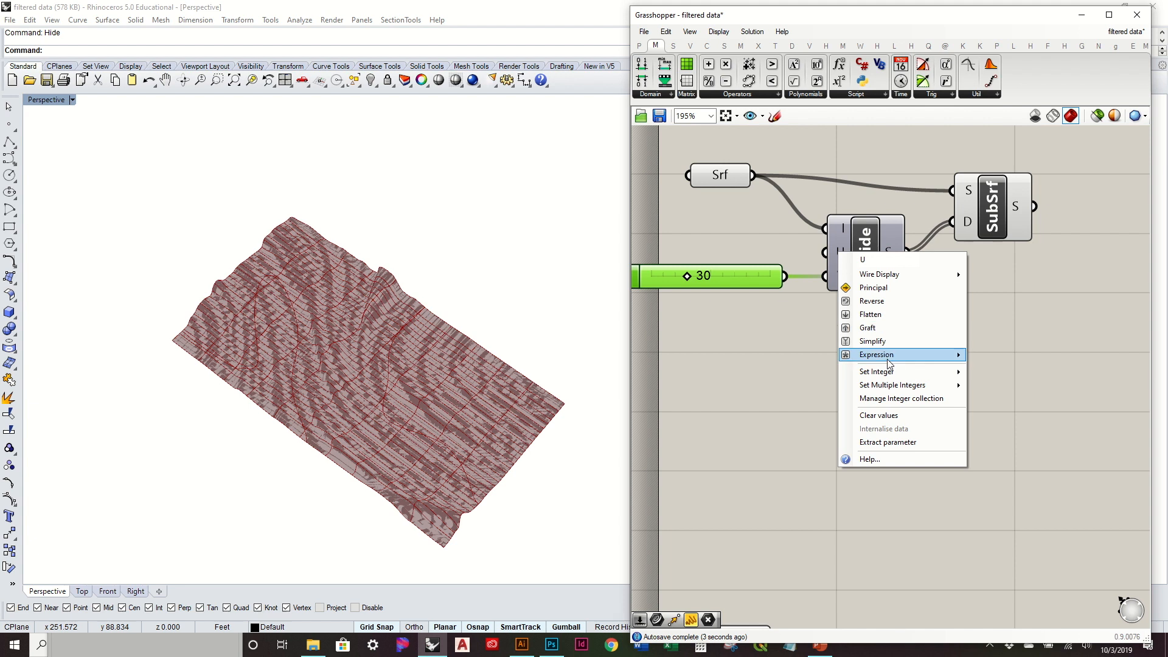
{"action": "mouse_move", "coordinate": [891, 356]}
{"action": "left_click", "coordinate": [1029, 370]}
{"action": "type", "text": "x*2"}
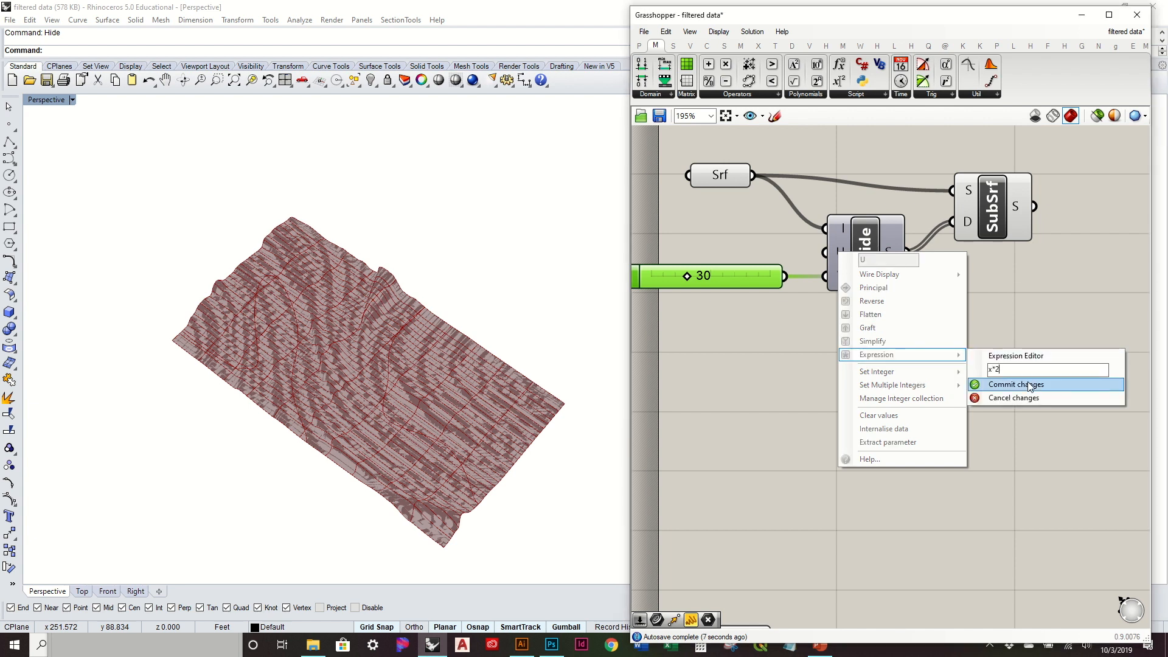
{"action": "left_click", "coordinate": [1029, 386]}
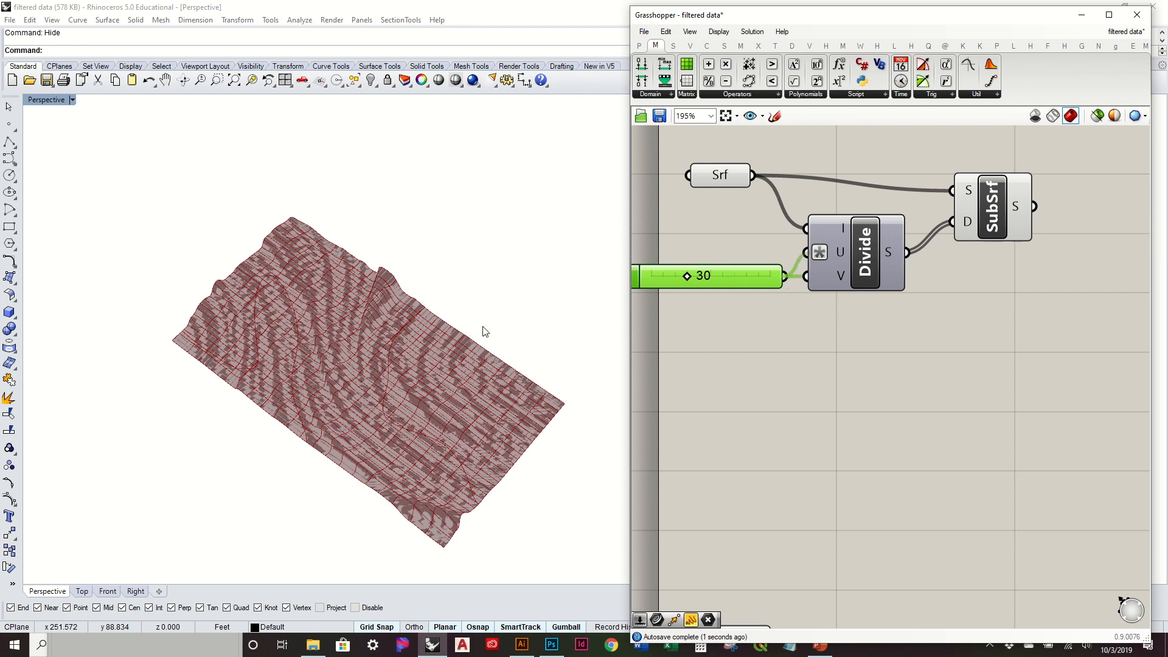
Set the slider driving the U and V divisions to 20.
{"action": "scroll", "coordinate": [393, 345], "scroll_direction": "up", "scroll_amount": 8}
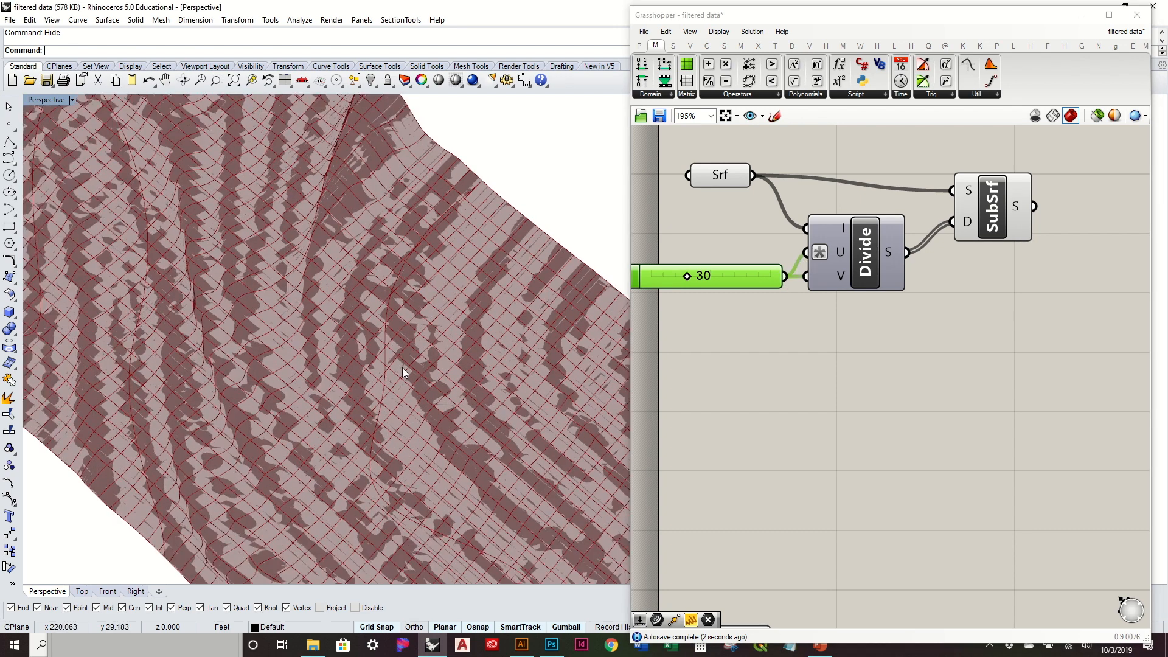
{"action": "scroll", "coordinate": [402, 367], "scroll_direction": "down", "scroll_amount": 5}
{"action": "left_click", "coordinate": [684, 276]}
{"action": "left_click_drag", "start_coordinate": [684, 278], "coordinate": [672, 278]}
{"action": "double_click", "coordinate": [718, 277]}
{"action": "type", "text": "20"}
{"action": "key", "text": "Return"}
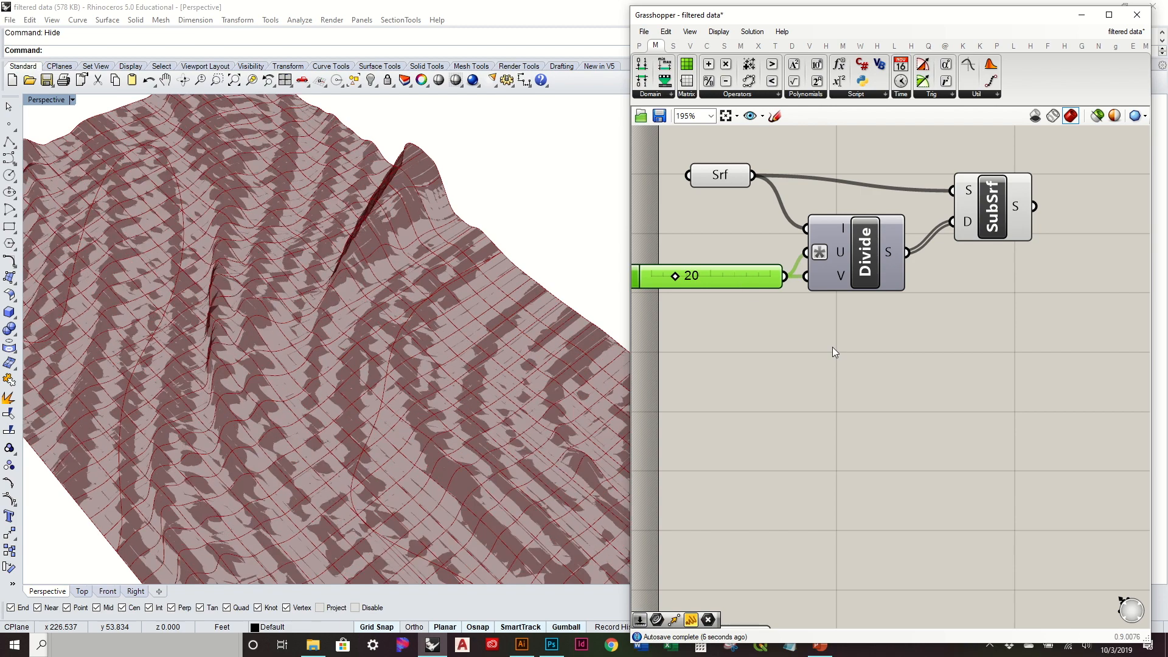
{"action": "left_click", "coordinate": [852, 384]}
Turn off the preview of the original terrain surface parameter so only the subdivided surfaces are drawn.
{"action": "right_click_drag", "start_coordinate": [451, 427], "coordinate": [369, 262]}
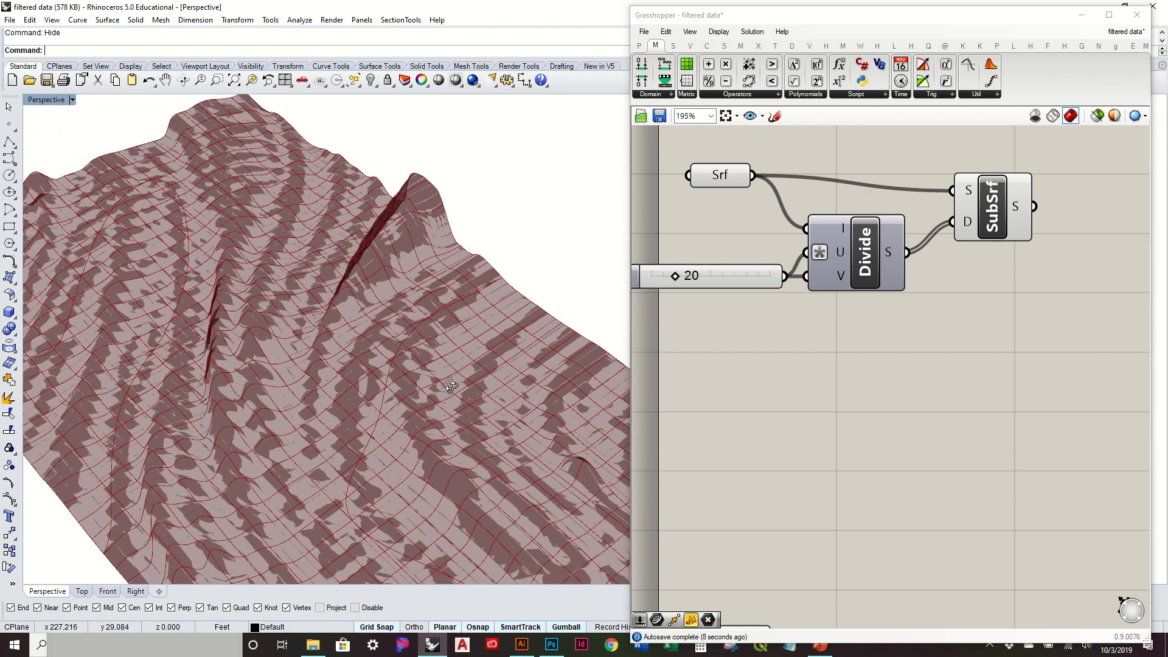
{"action": "scroll", "coordinate": [368, 262], "scroll_direction": "up", "scroll_amount": 8}
{"action": "scroll", "coordinate": [424, 299], "scroll_direction": "down", "scroll_amount": 4}
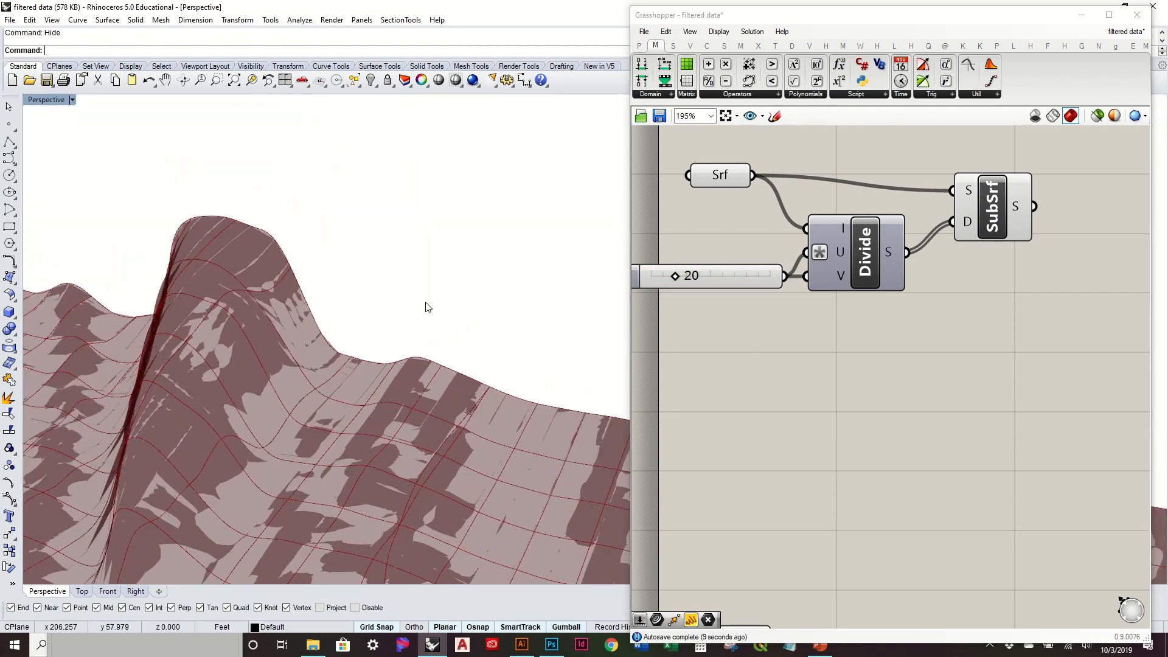
{"action": "scroll", "coordinate": [431, 307], "scroll_direction": "down", "scroll_amount": 3}
{"action": "right_click_drag", "start_coordinate": [182, 403], "coordinate": [330, 236]}
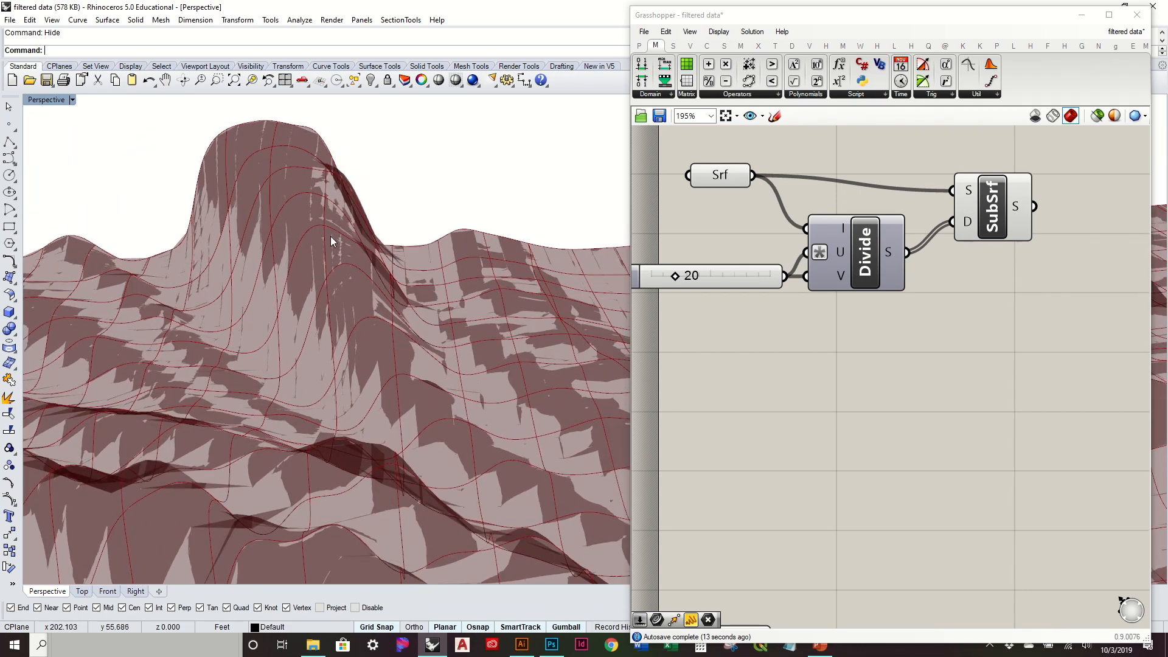
{"action": "scroll", "coordinate": [330, 236], "scroll_direction": "up", "scroll_amount": 3}
{"action": "right_click_drag", "start_coordinate": [350, 298], "coordinate": [419, 268]}
{"action": "left_click", "coordinate": [720, 175]}
{"action": "right_click", "coordinate": [721, 177]}
{"action": "left_click", "coordinate": [788, 200]}
Move the SubSrf component level with the Srf parameter so the wire between them runs straight.
{"action": "right_click_drag", "start_coordinate": [456, 331], "coordinate": [422, 316]}
{"action": "right_click_drag", "start_coordinate": [355, 333], "coordinate": [517, 341]}
{"action": "left_click", "coordinate": [819, 407]}
{"action": "left_click_drag", "start_coordinate": [986, 198], "coordinate": [989, 183]}
{"action": "left_click", "coordinate": [1020, 293]}
Examine the subdivided terrain grid from several angles, including its ridges, together with the Divide and SubSrf components.
{"action": "right_click_drag", "start_coordinate": [284, 323], "coordinate": [213, 199]}
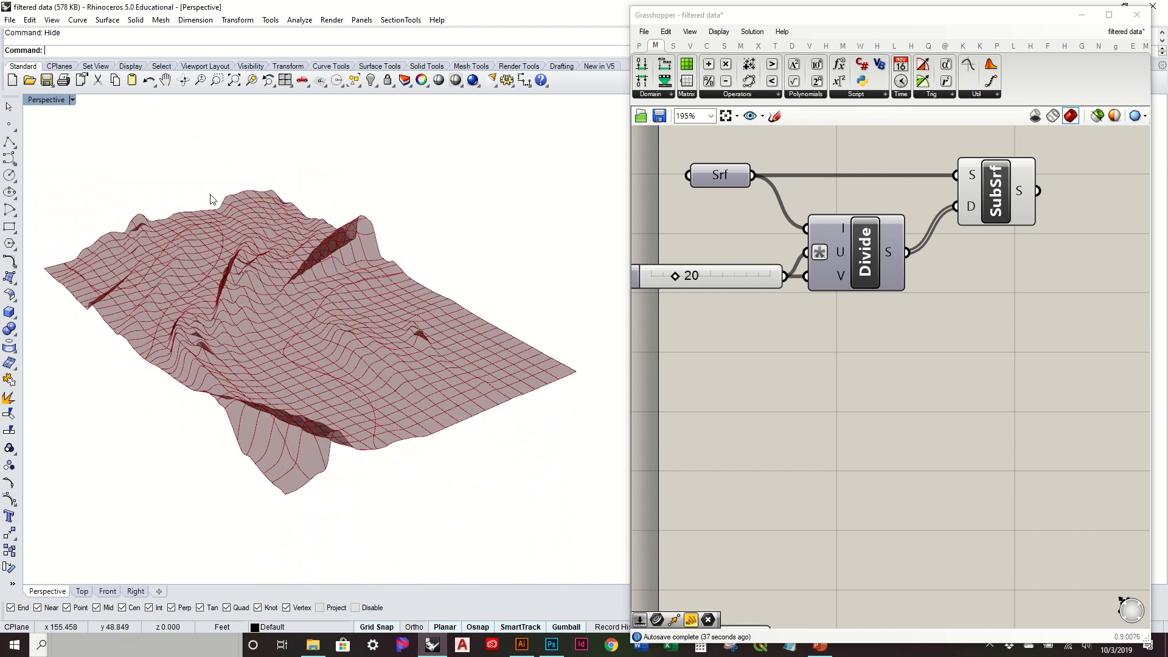
{"action": "right_click_drag", "start_coordinate": [440, 376], "coordinate": [484, 403]}
{"action": "right_click_drag", "start_coordinate": [975, 333], "coordinate": [948, 381]}
{"action": "right_click_drag", "start_coordinate": [377, 414], "coordinate": [390, 427]}
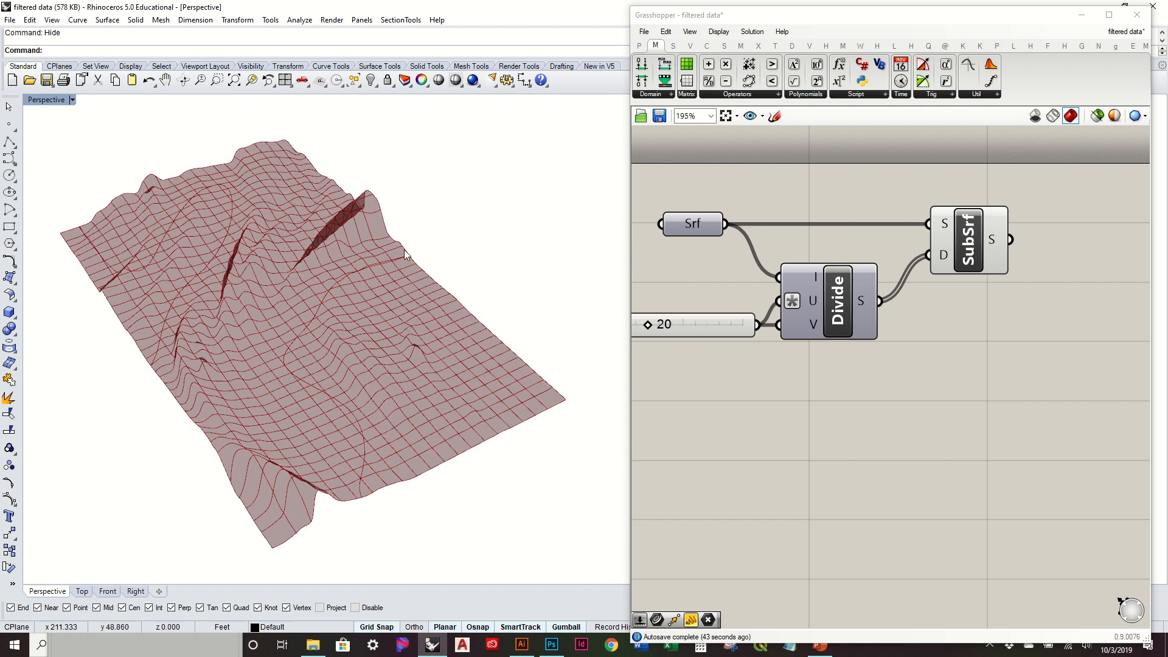
{"action": "right_click_drag", "start_coordinate": [957, 453], "coordinate": [926, 472]}
{"action": "right_click_drag", "start_coordinate": [589, 414], "coordinate": [345, 317]}
{"action": "right_click_drag", "start_coordinate": [930, 323], "coordinate": [939, 396]}
{"action": "scroll", "coordinate": [960, 382], "scroll_direction": "down", "scroll_amount": 1}
{"action": "left_click", "coordinate": [745, 410]}
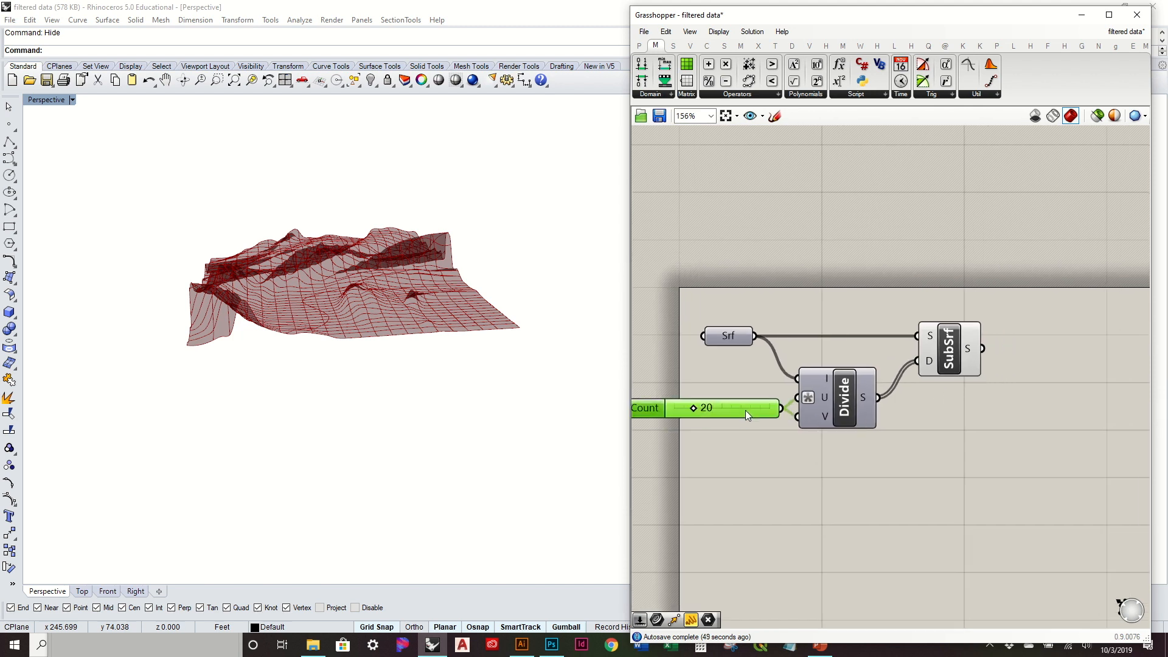
{"action": "right_click_drag", "start_coordinate": [490, 375], "coordinate": [462, 338]}
{"action": "left_click", "coordinate": [1017, 404]}
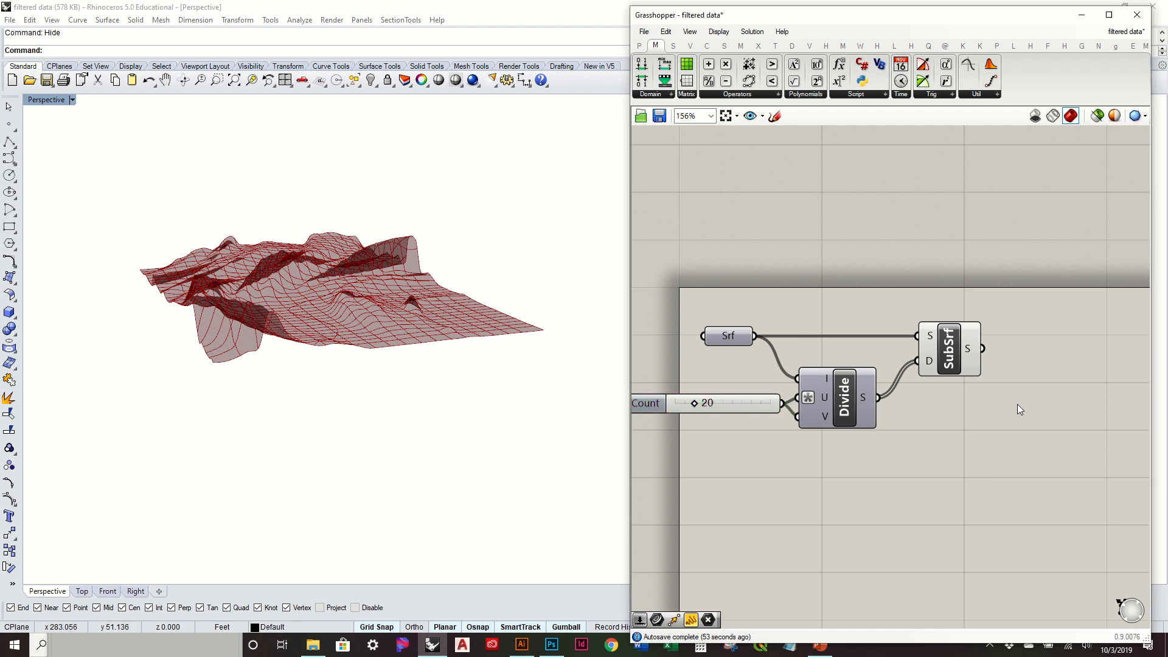
{"action": "right_click_drag", "start_coordinate": [381, 326], "coordinate": [406, 339]}
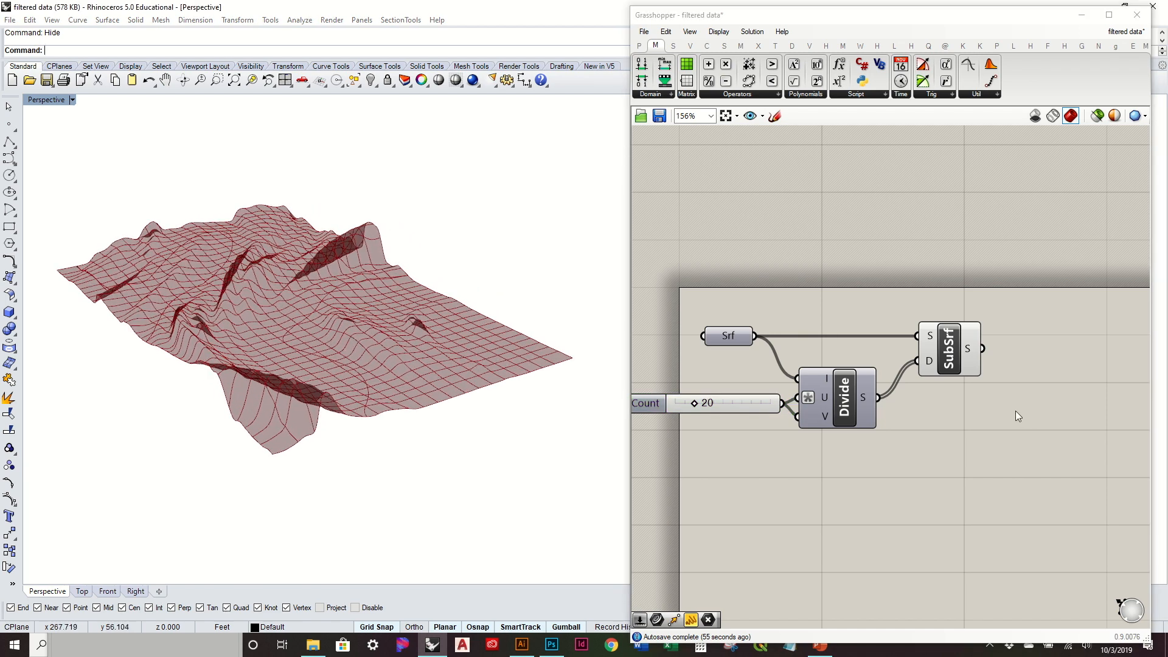
{"action": "right_click_drag", "start_coordinate": [1016, 411], "coordinate": [958, 420]}
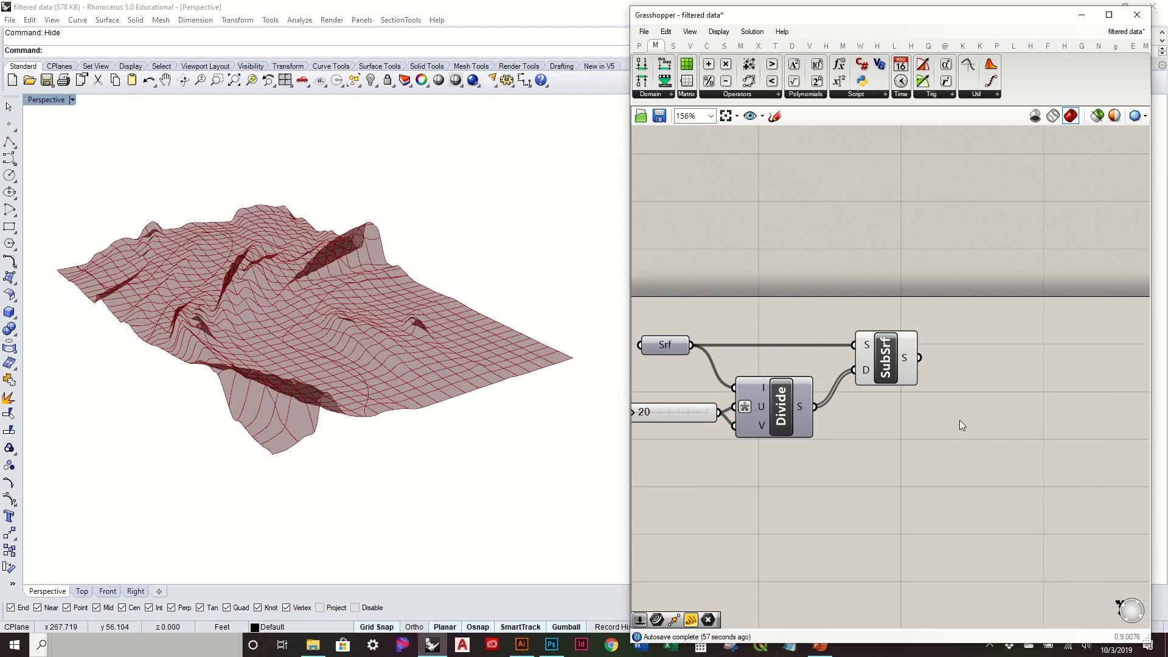
{"action": "left_click", "coordinate": [884, 367]}
{"action": "left_click", "coordinate": [947, 471]}
{"action": "right_click_drag", "start_coordinate": [508, 323], "coordinate": [505, 310]}
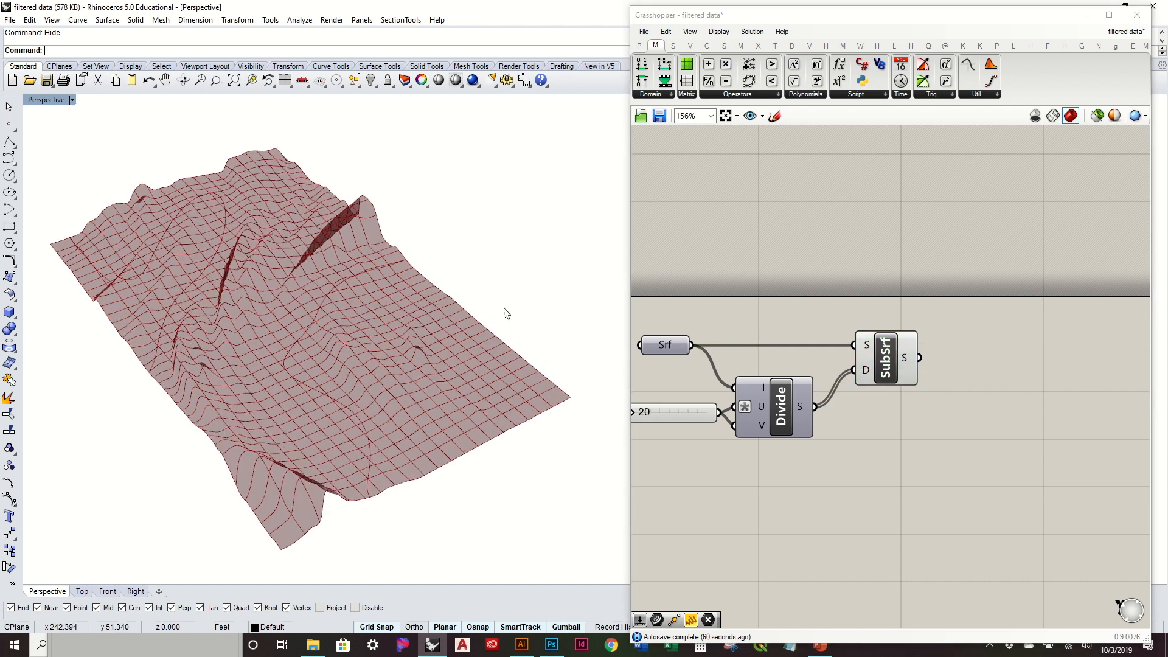
{"action": "scroll", "coordinate": [356, 212], "scroll_direction": "up", "scroll_amount": 5}
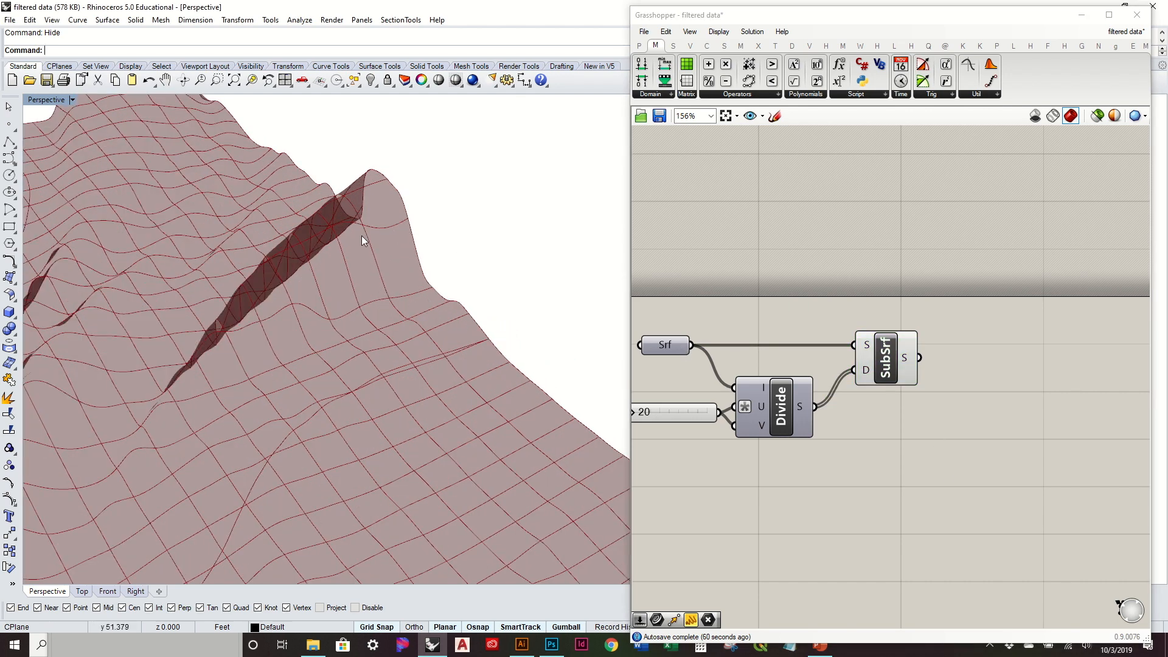
{"action": "scroll", "coordinate": [346, 278], "scroll_direction": "down", "scroll_amount": 2}
{"action": "scroll", "coordinate": [345, 278], "scroll_direction": "down", "scroll_amount": 4}
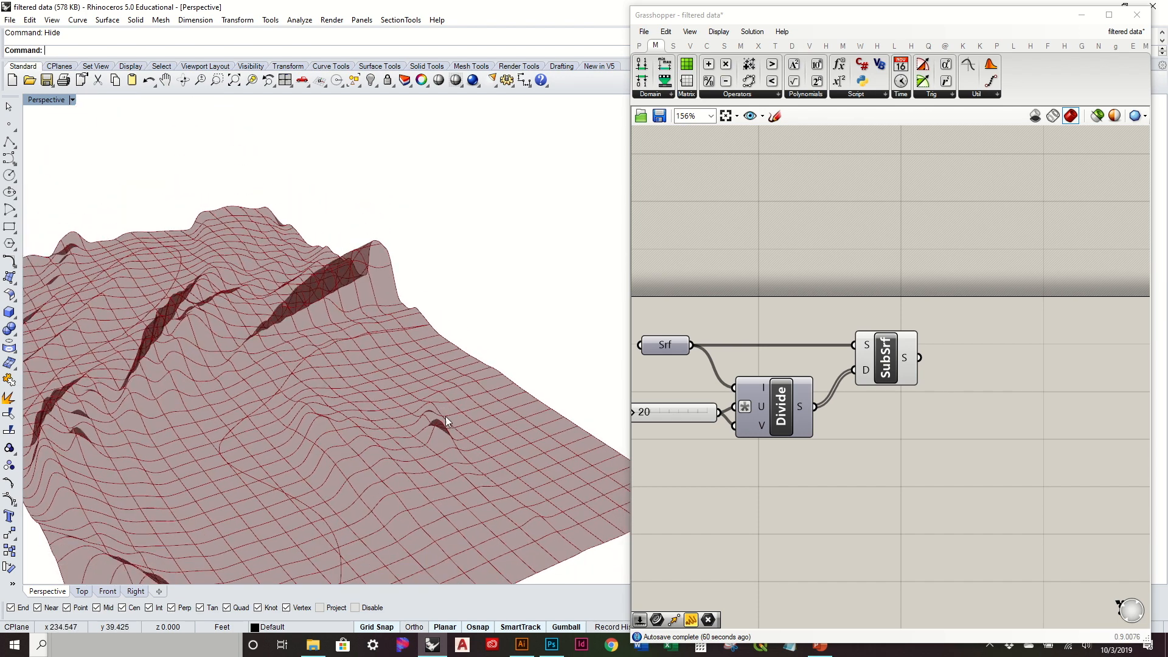
Add an Area component, connect SubSrf's output to its G input, and place it beside SubSrf.
{"action": "left_click", "coordinate": [936, 484]}
{"action": "double_click", "coordinate": [936, 484]}
{"action": "type", "text": "area"}
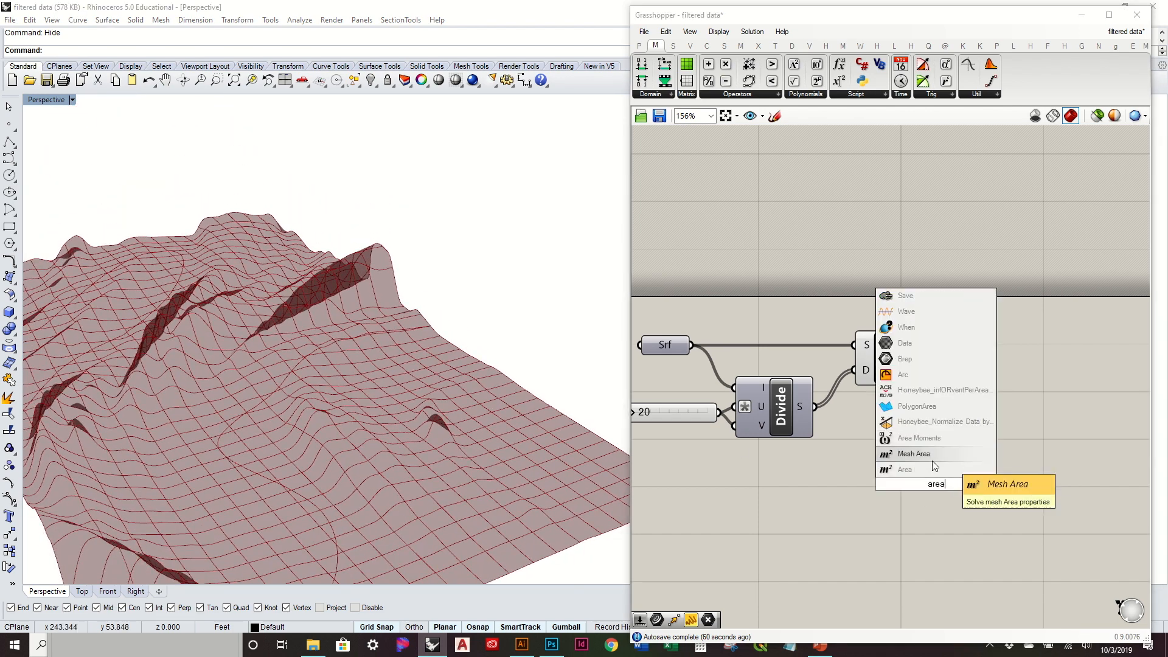
{"action": "left_click", "coordinate": [930, 464]}
{"action": "left_click_drag", "start_coordinate": [918, 357], "coordinate": [916, 486]}
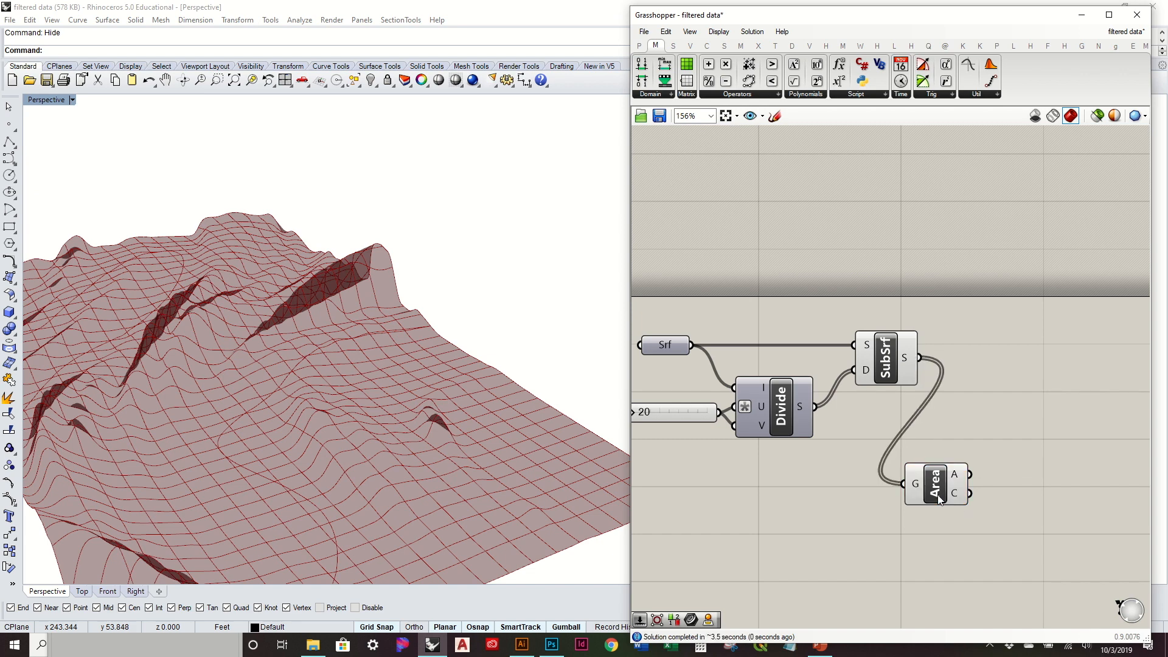
{"action": "left_click_drag", "start_coordinate": [939, 497], "coordinate": [983, 363]}
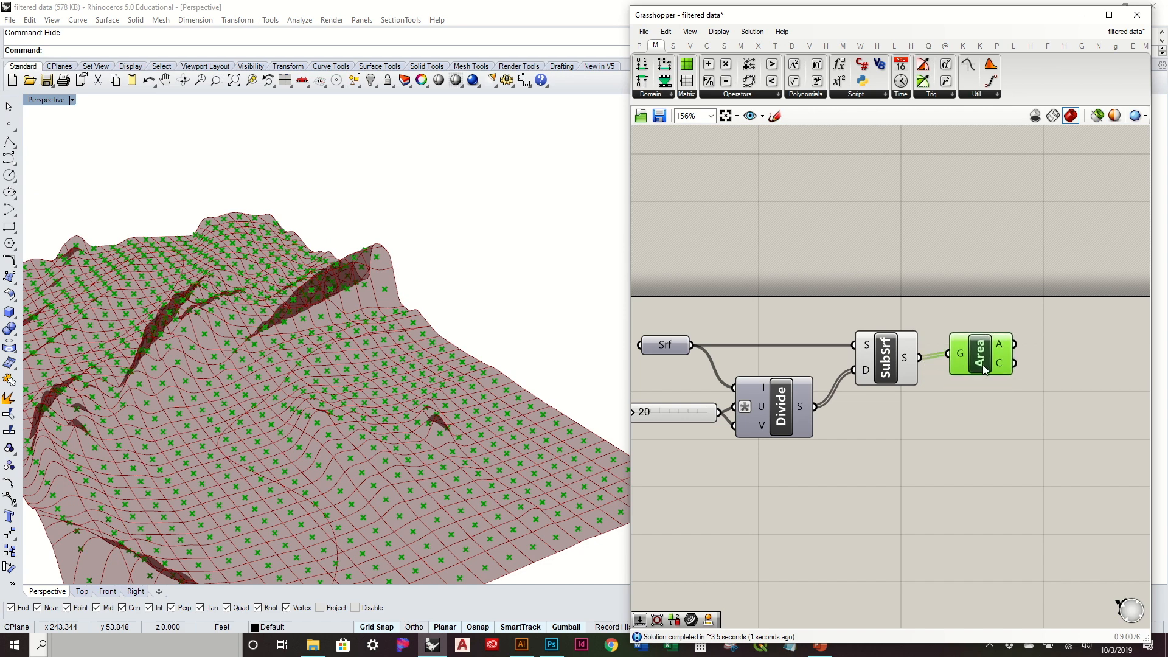
{"action": "left_click", "coordinate": [887, 369]}
{"action": "left_click", "coordinate": [920, 390]}
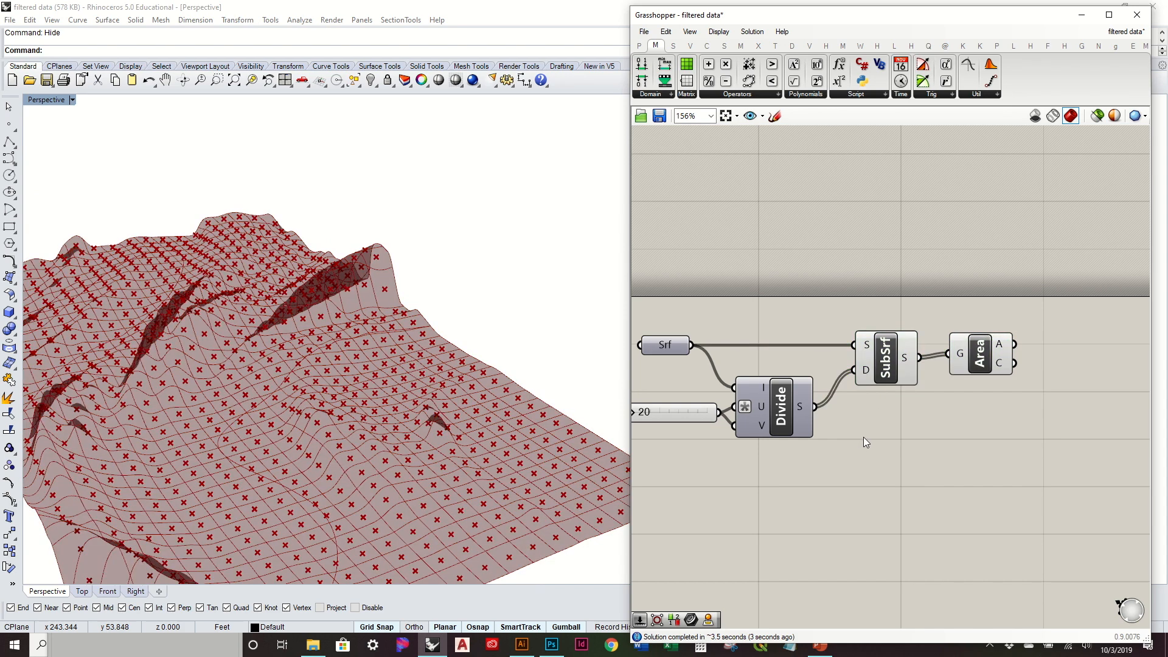
Add a Deconstruct Point component beside Area and connect Area's C output to its P input.
{"action": "right_click_drag", "start_coordinate": [912, 416], "coordinate": [814, 400]}
{"action": "left_click", "coordinate": [898, 342]}
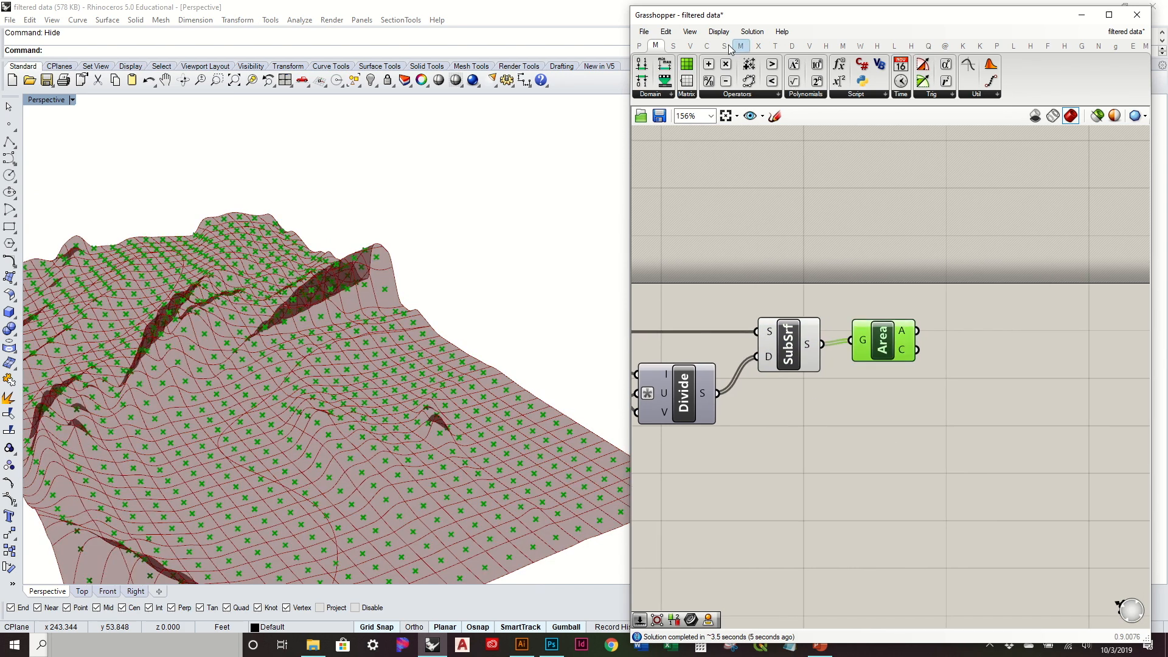
{"action": "left_click", "coordinate": [692, 47]}
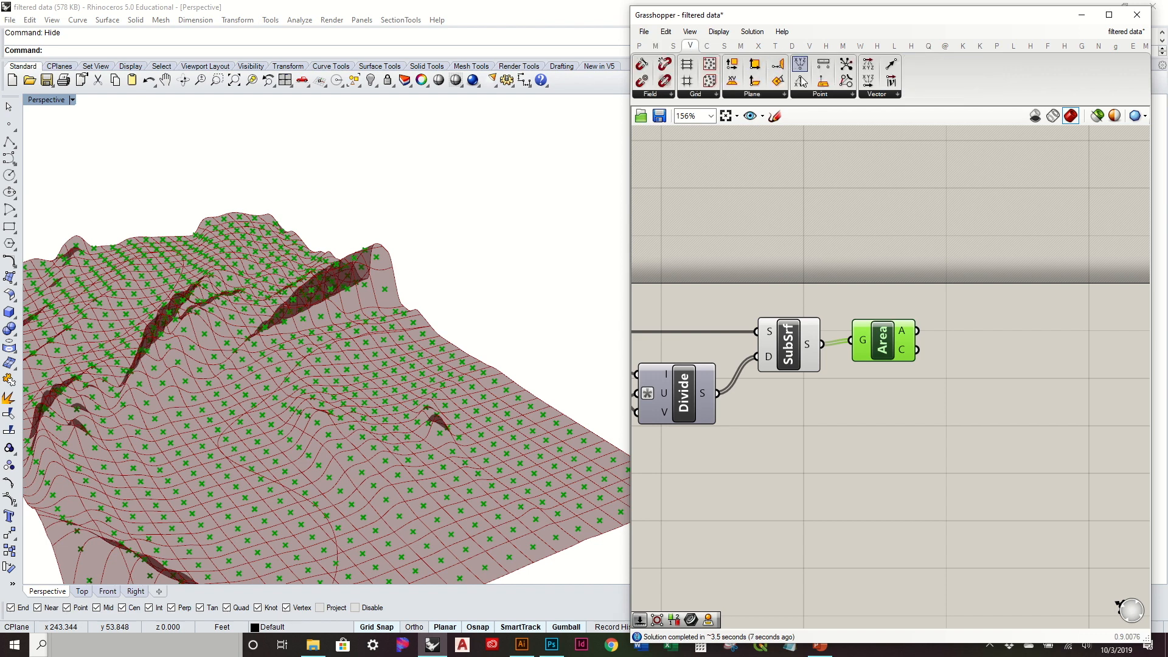
{"action": "left_click_drag", "start_coordinate": [801, 85], "coordinate": [1007, 365]}
{"action": "left_click_drag", "start_coordinate": [916, 350], "coordinate": [1005, 368]}
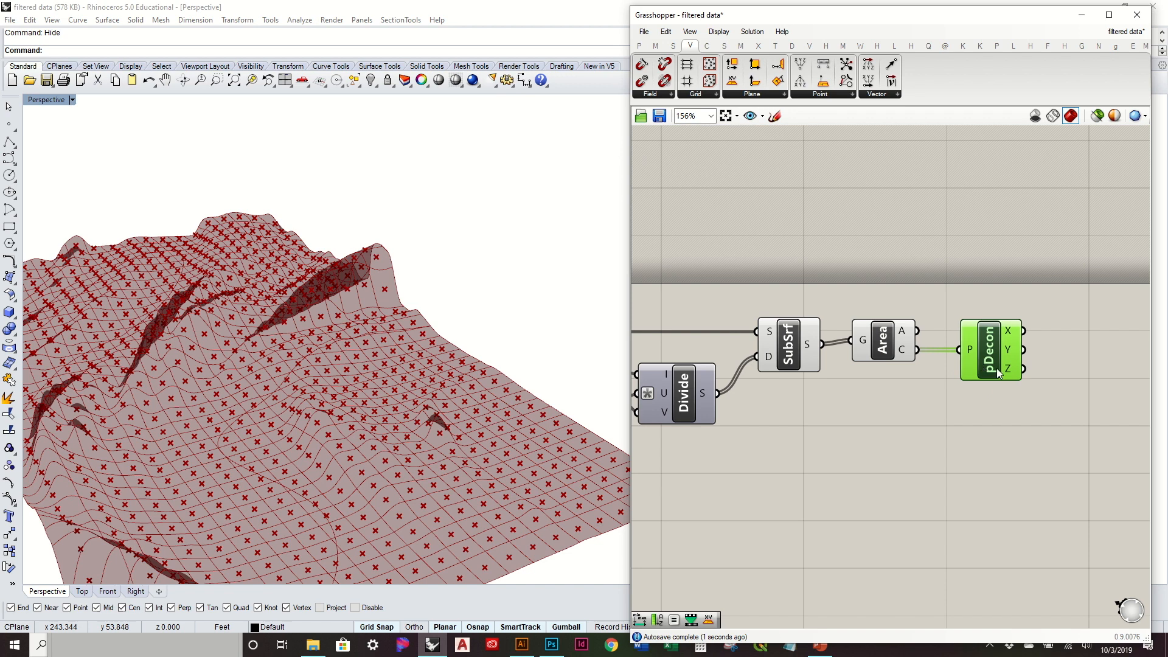
{"action": "left_click", "coordinate": [973, 476]}
Turn off the preview of the pDecon and Area components so the centroid markers are hidden.
{"action": "right_click_drag", "start_coordinate": [350, 356], "coordinate": [409, 424]}
{"action": "scroll", "coordinate": [346, 385], "scroll_direction": "down", "scroll_amount": 3}
{"action": "right_click_drag", "start_coordinate": [925, 450], "coordinate": [866, 373]}
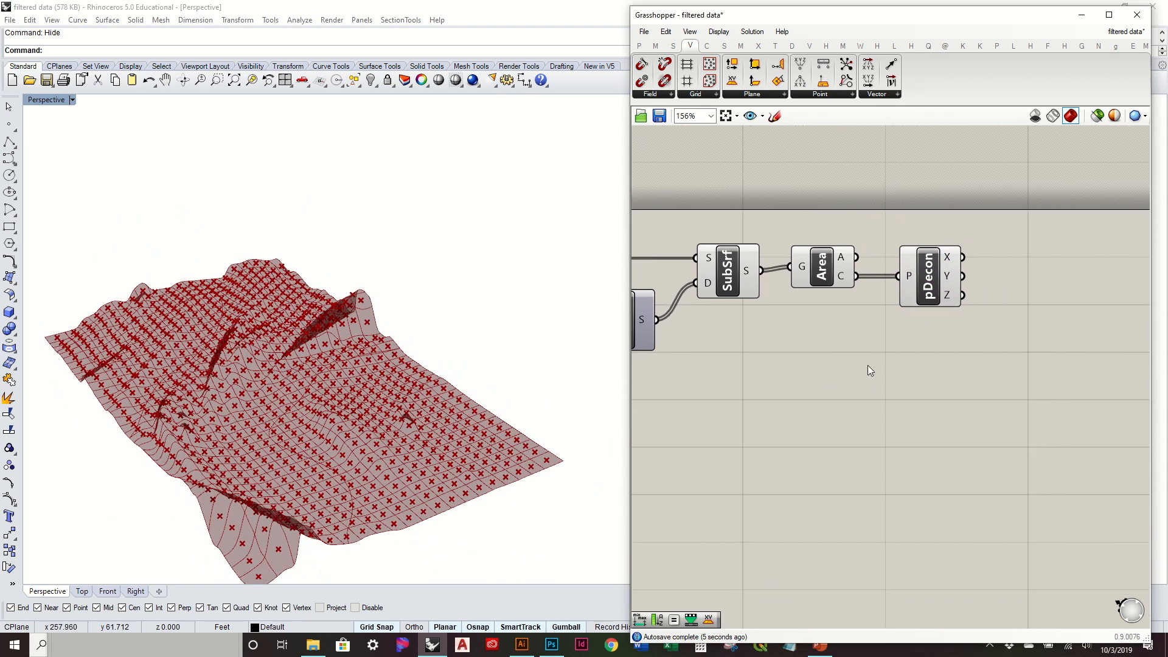
{"action": "left_click", "coordinate": [927, 291]}
{"action": "right_click", "coordinate": [934, 279]}
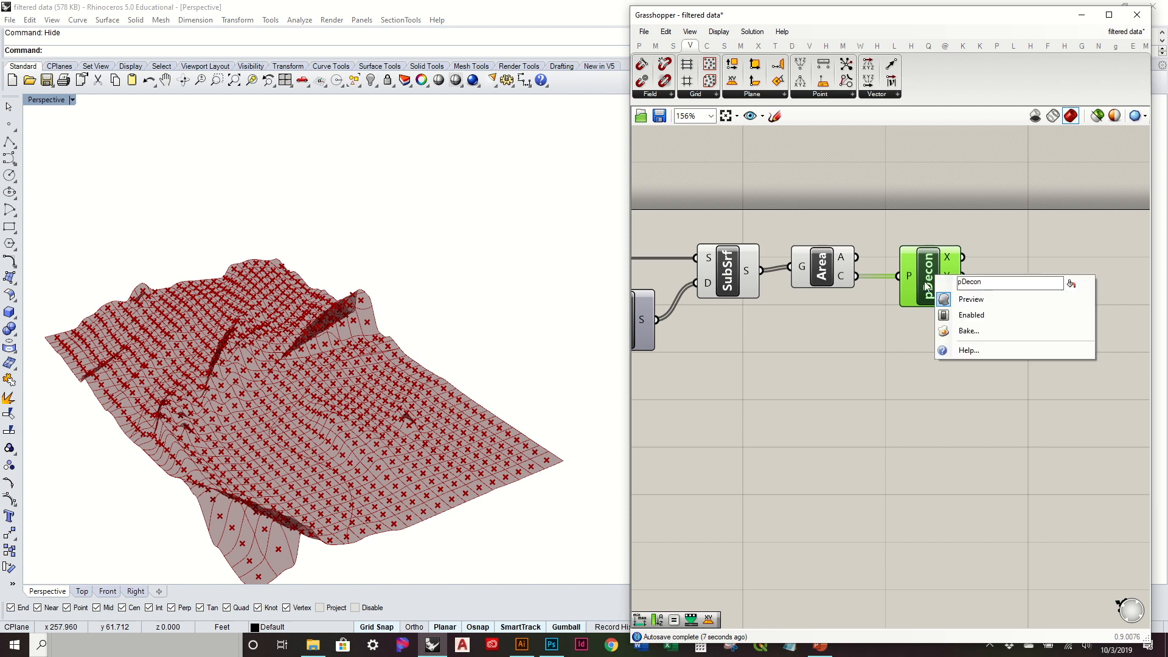
{"action": "left_click", "coordinate": [977, 300]}
{"action": "left_click", "coordinate": [821, 275]}
{"action": "right_click", "coordinate": [822, 275]}
{"action": "left_click", "coordinate": [859, 290]}
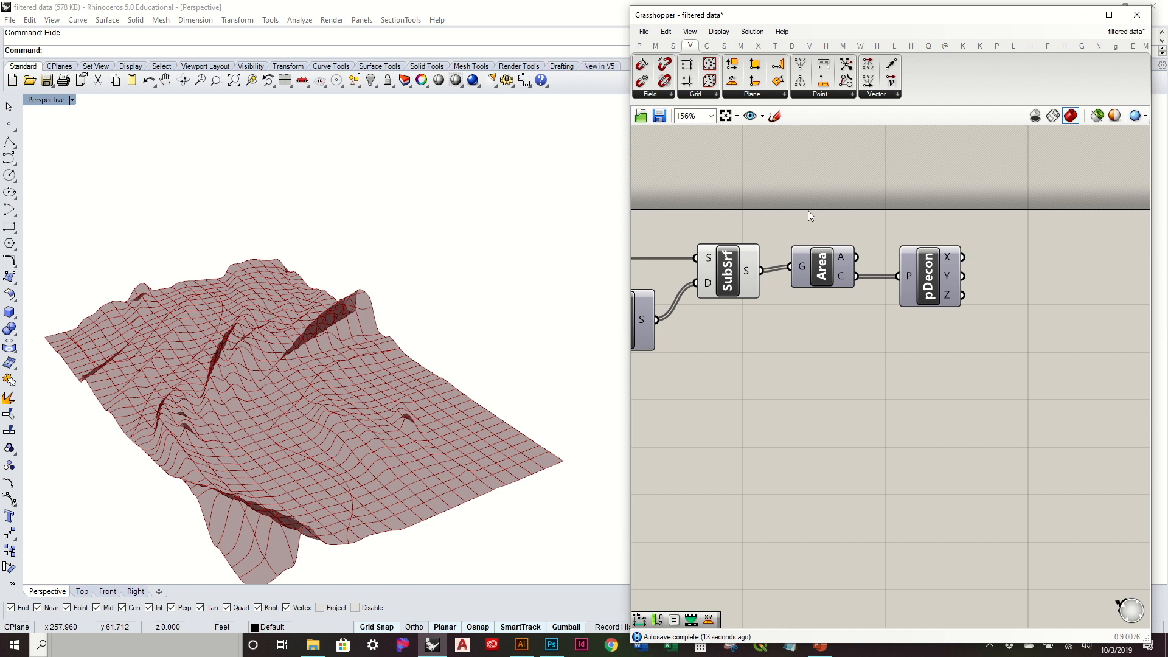
Add a Dispatch component from the list components, below and to the right of pDecon.
{"action": "left_click", "coordinate": [670, 48]}
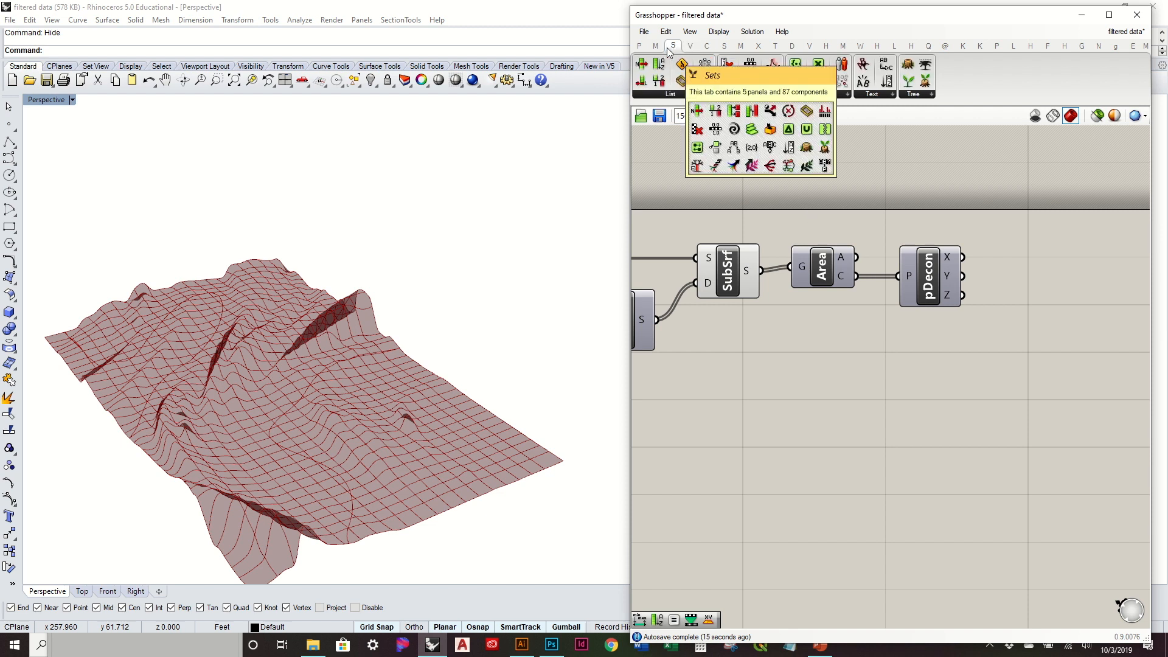
{"action": "left_click", "coordinate": [669, 94]}
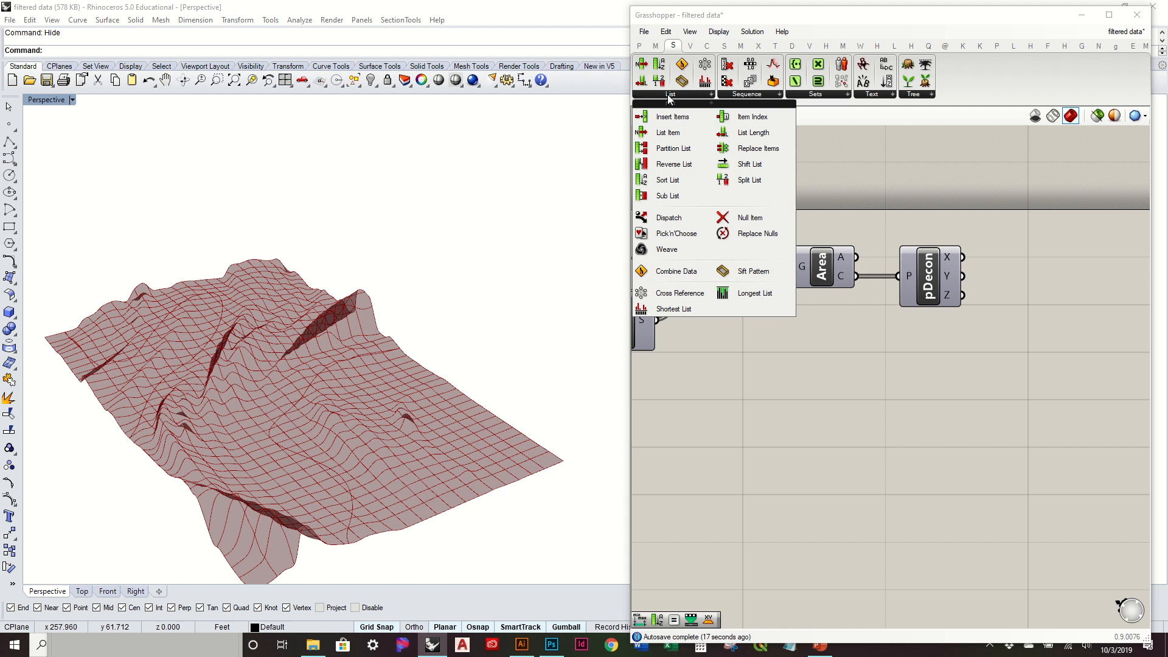
{"action": "left_click", "coordinate": [668, 218]}
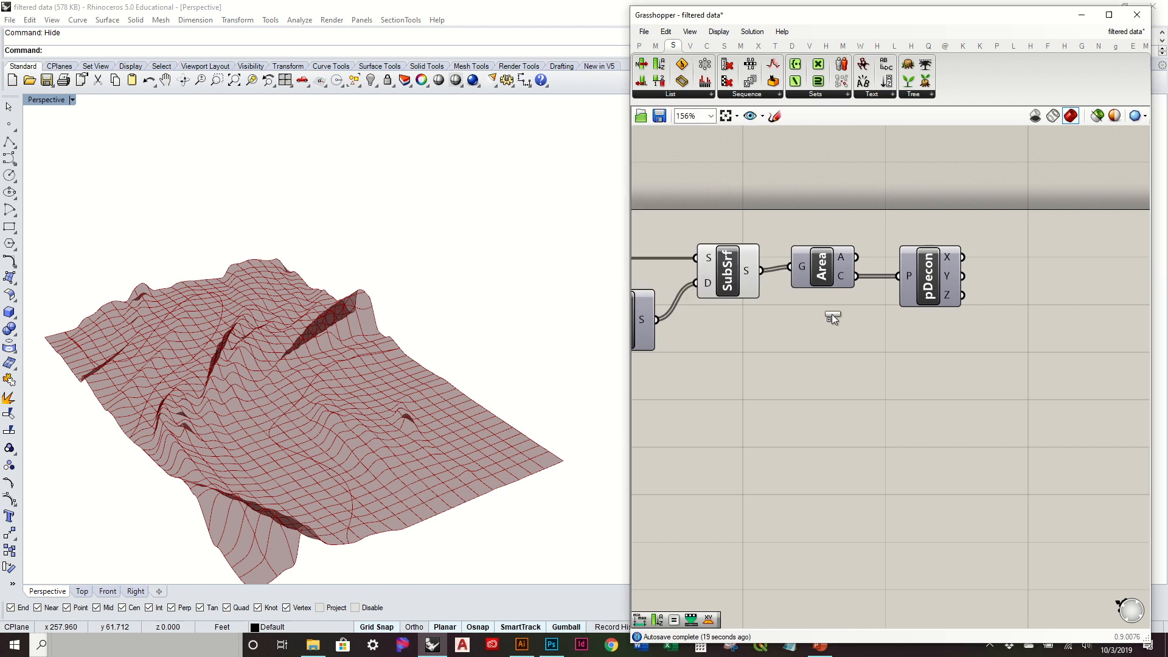
{"action": "left_click", "coordinate": [1042, 374]}
{"action": "right_click_drag", "start_coordinate": [1014, 430], "coordinate": [923, 393]}
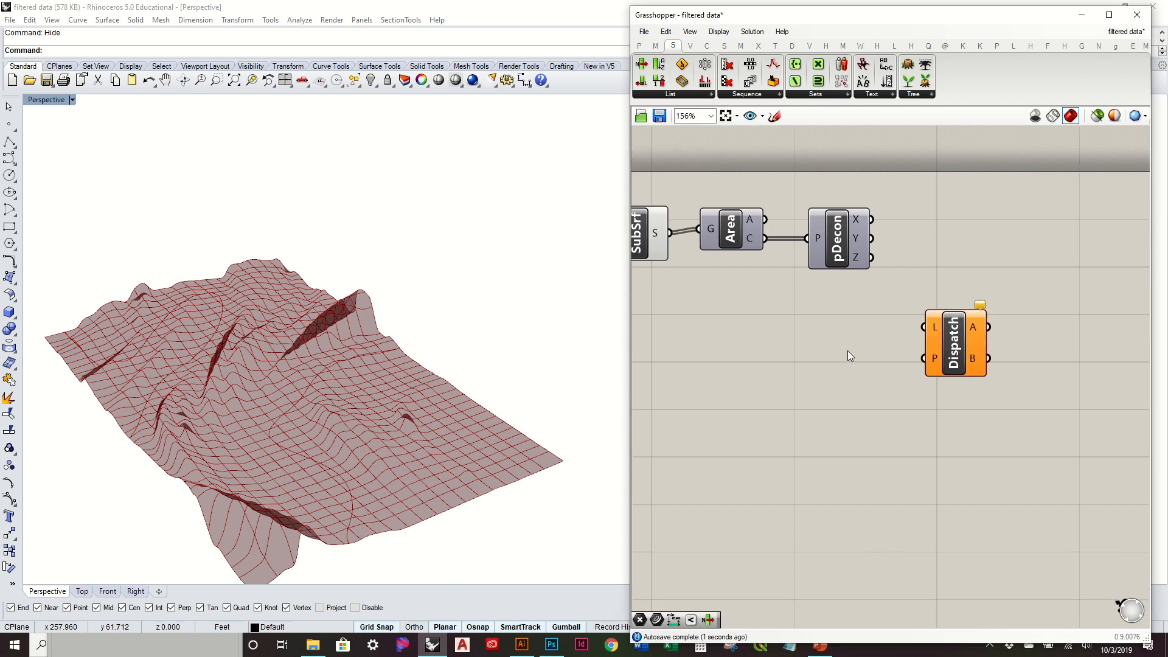
{"action": "right_click_drag", "start_coordinate": [848, 351], "coordinate": [976, 364]}
{"action": "left_click", "coordinate": [1079, 372]}
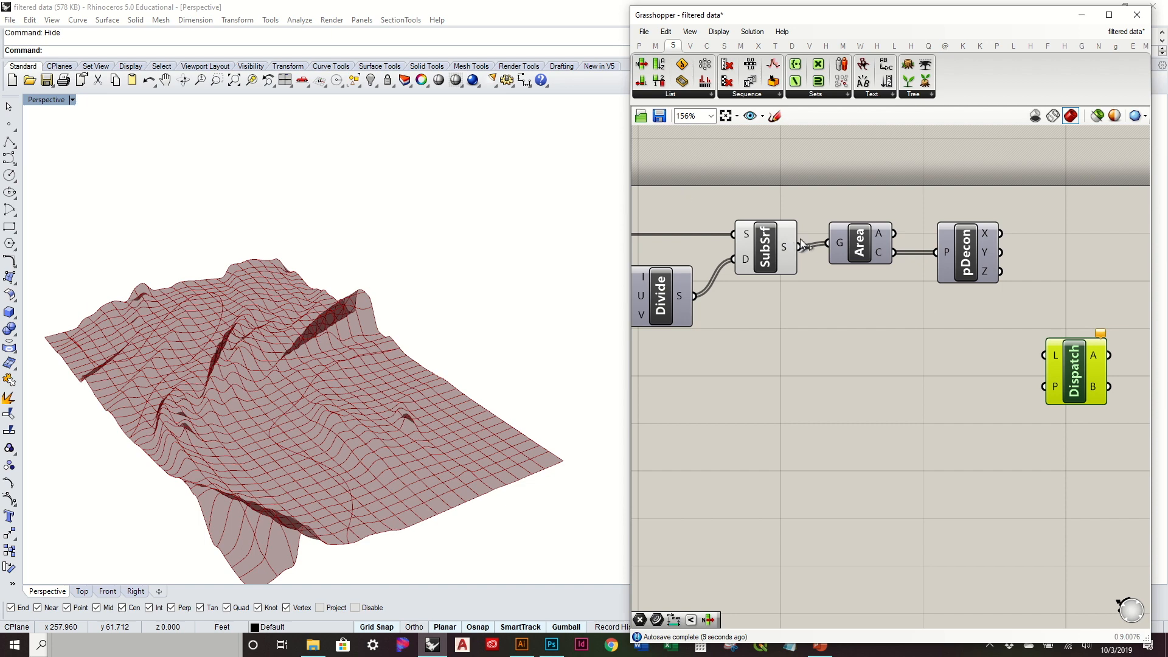
Examine the SubSrf panels, Dispatch's pattern input, and the terrain's height variation from a low side view.
{"action": "left_click", "coordinate": [771, 243]}
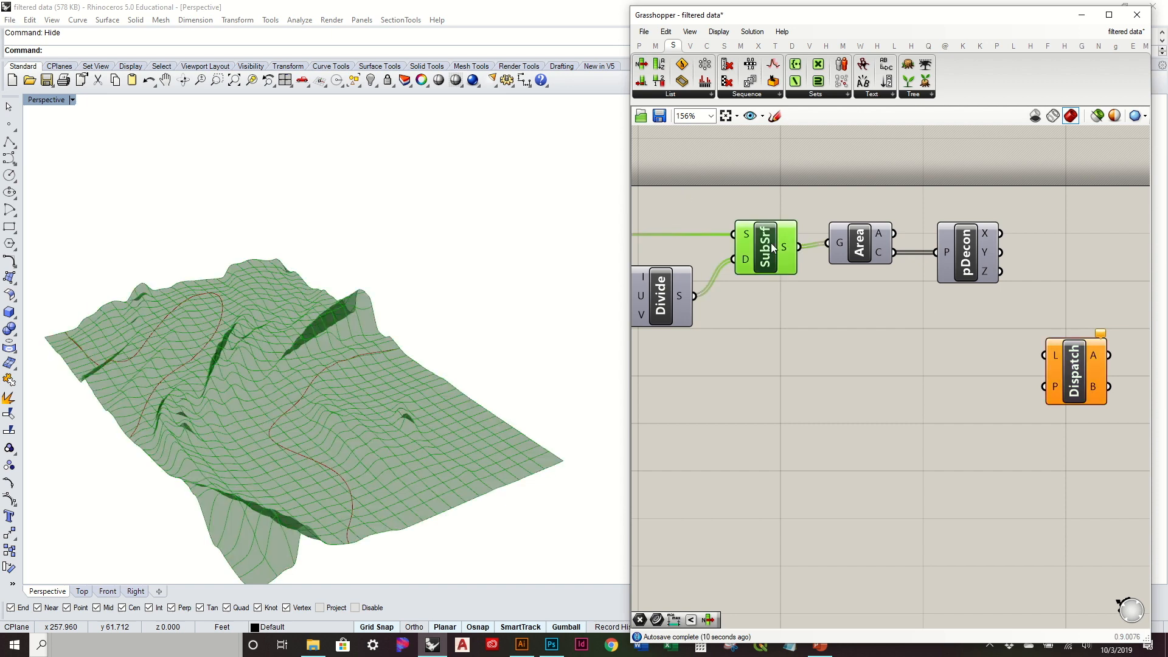
{"action": "left_click", "coordinate": [901, 295]}
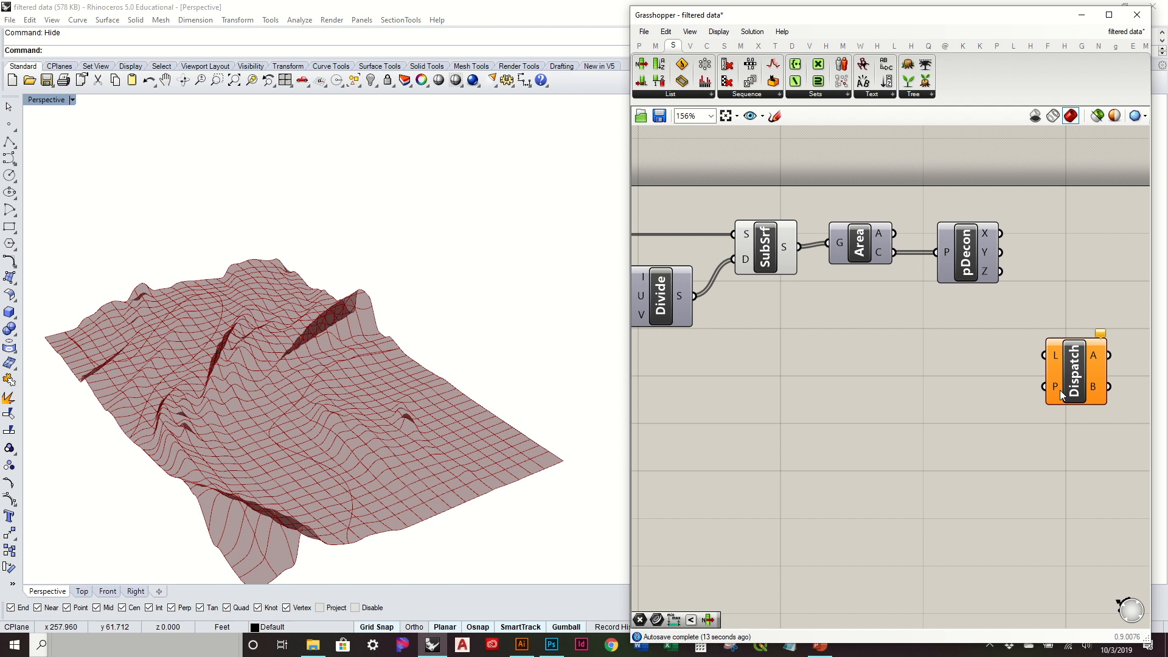
{"action": "mouse_move", "coordinate": [1051, 387]}
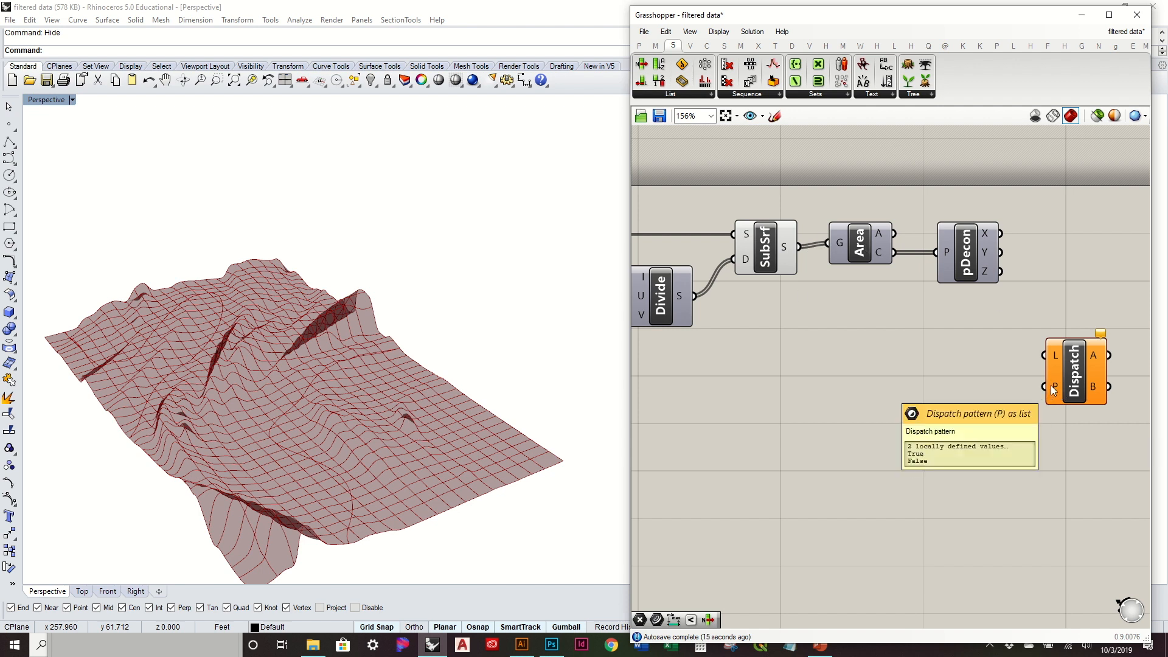
{"action": "right_click_drag", "start_coordinate": [927, 349], "coordinate": [866, 342]}
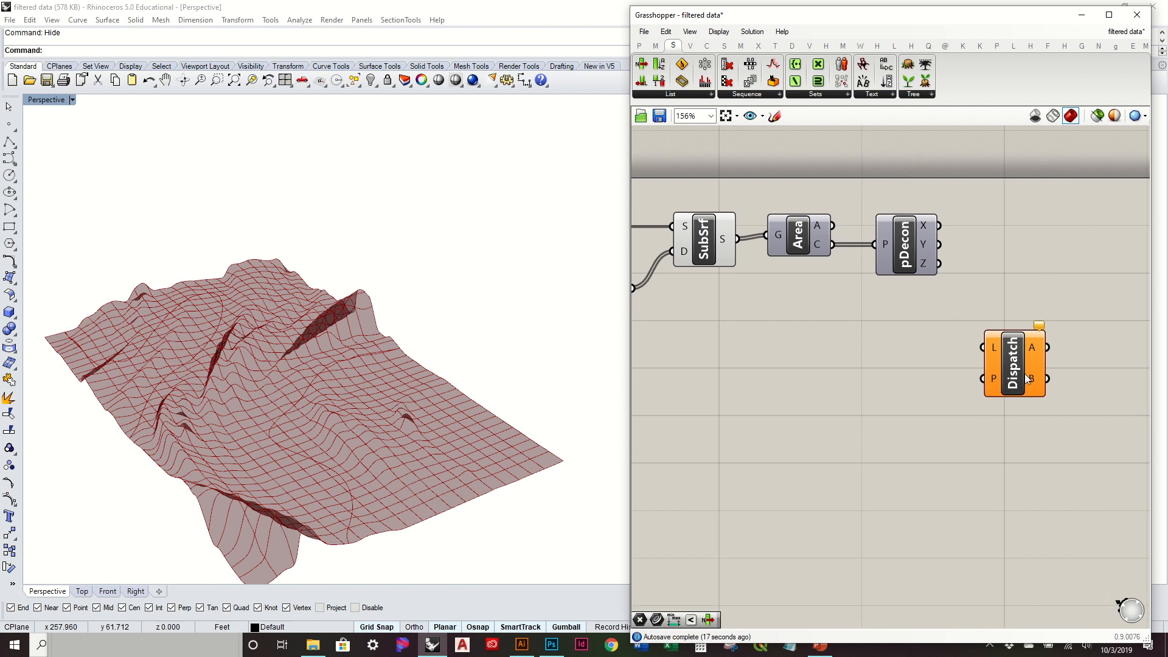
{"action": "left_click_drag", "start_coordinate": [1021, 377], "coordinate": [1022, 386]}
{"action": "left_click", "coordinate": [877, 333]}
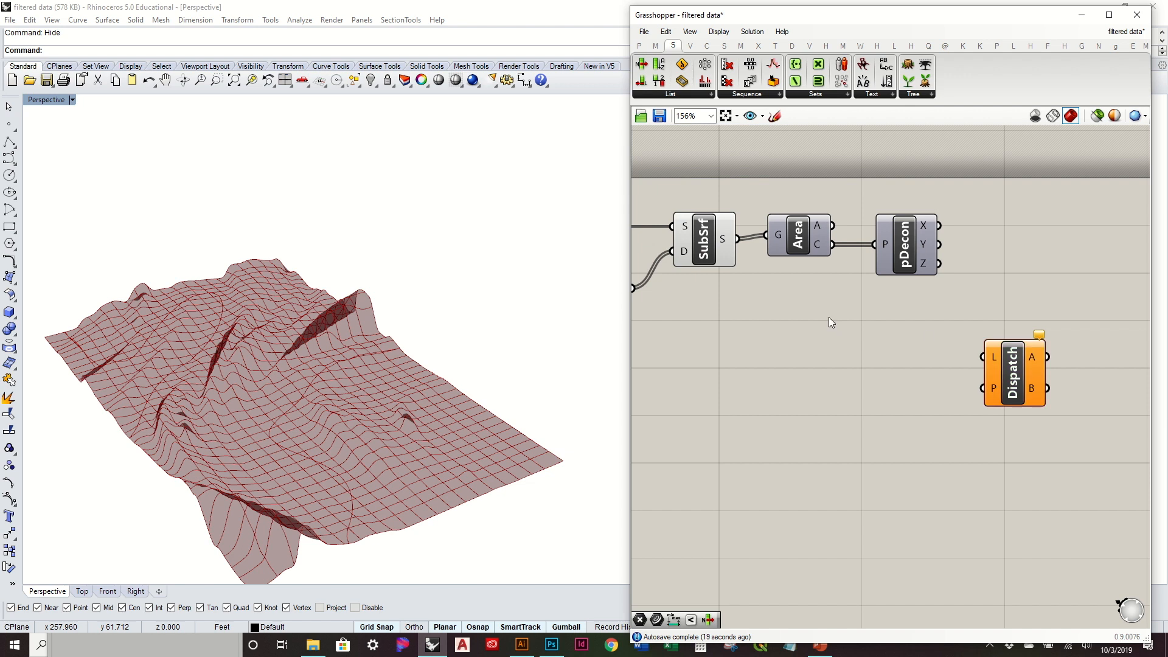
{"action": "left_click", "coordinate": [702, 260]}
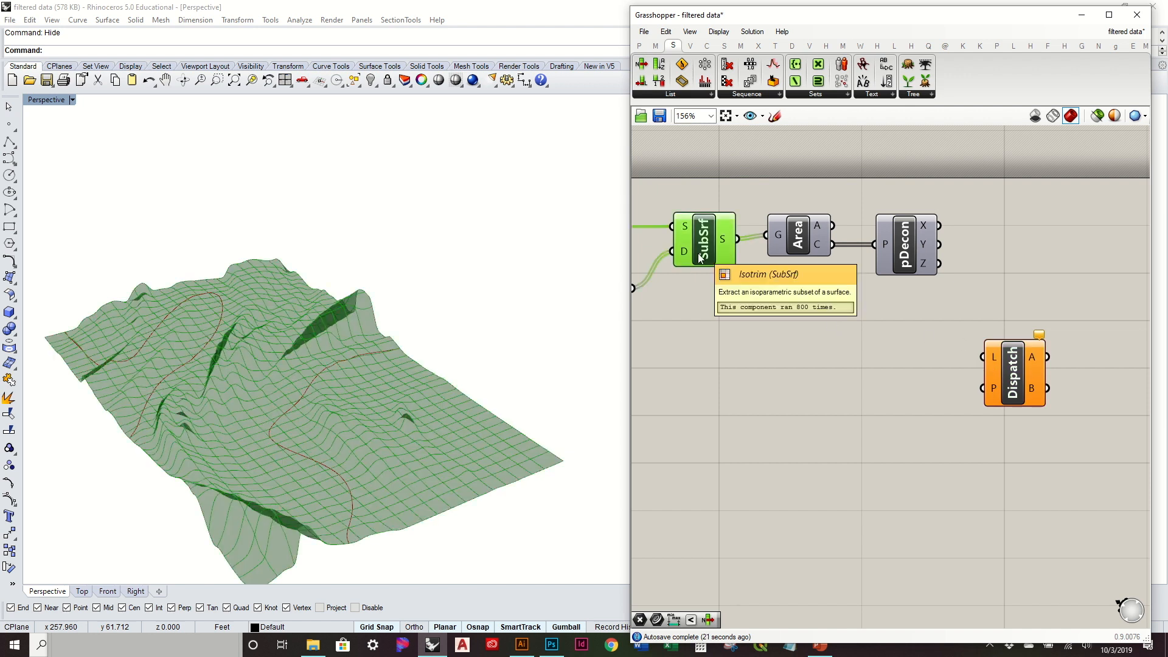
{"action": "right_click_drag", "start_coordinate": [702, 262], "coordinate": [841, 284]}
{"action": "right_click_drag", "start_coordinate": [874, 216], "coordinate": [776, 212]}
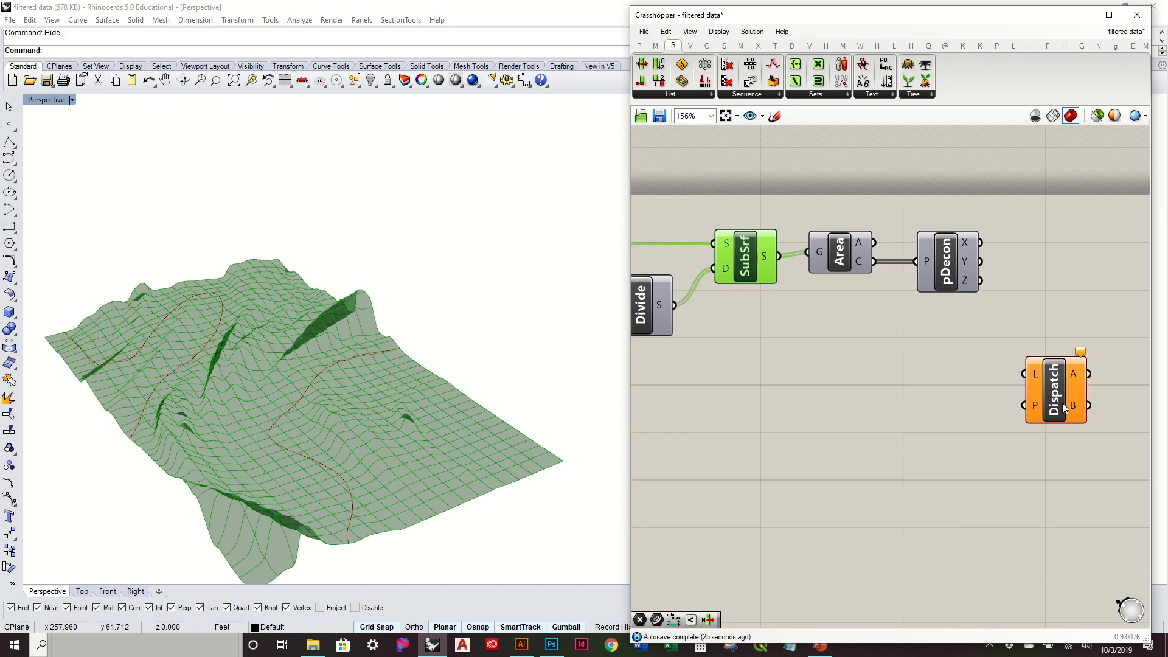
{"action": "left_click", "coordinate": [1023, 233]}
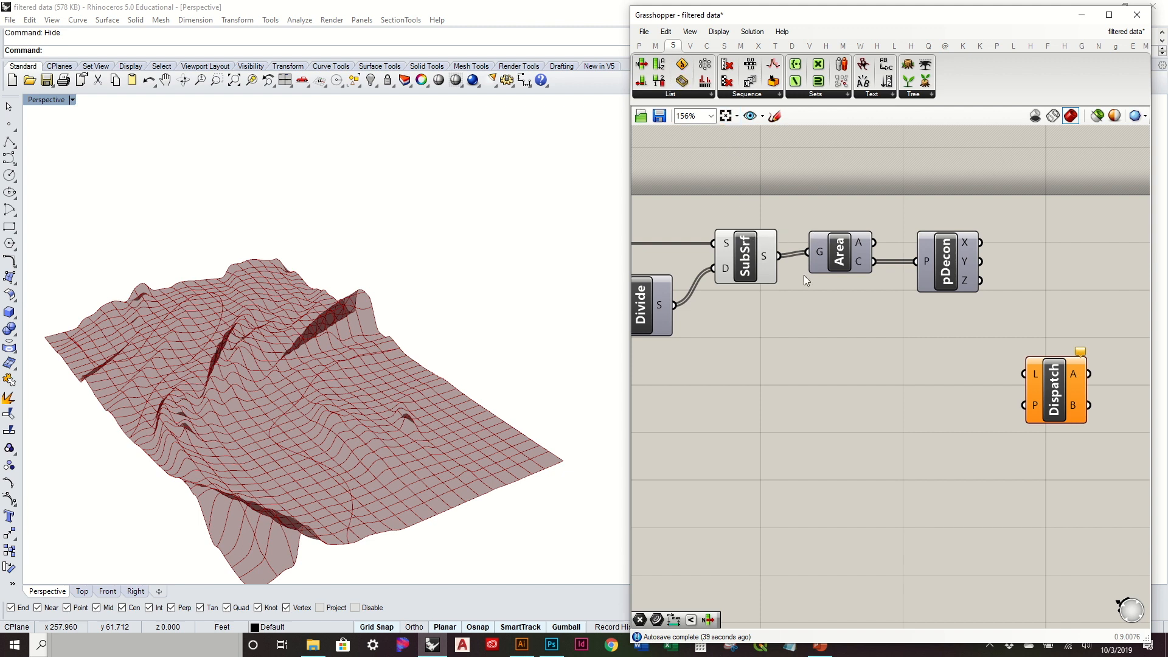
{"action": "right_click_drag", "start_coordinate": [448, 568], "coordinate": [392, 514]}
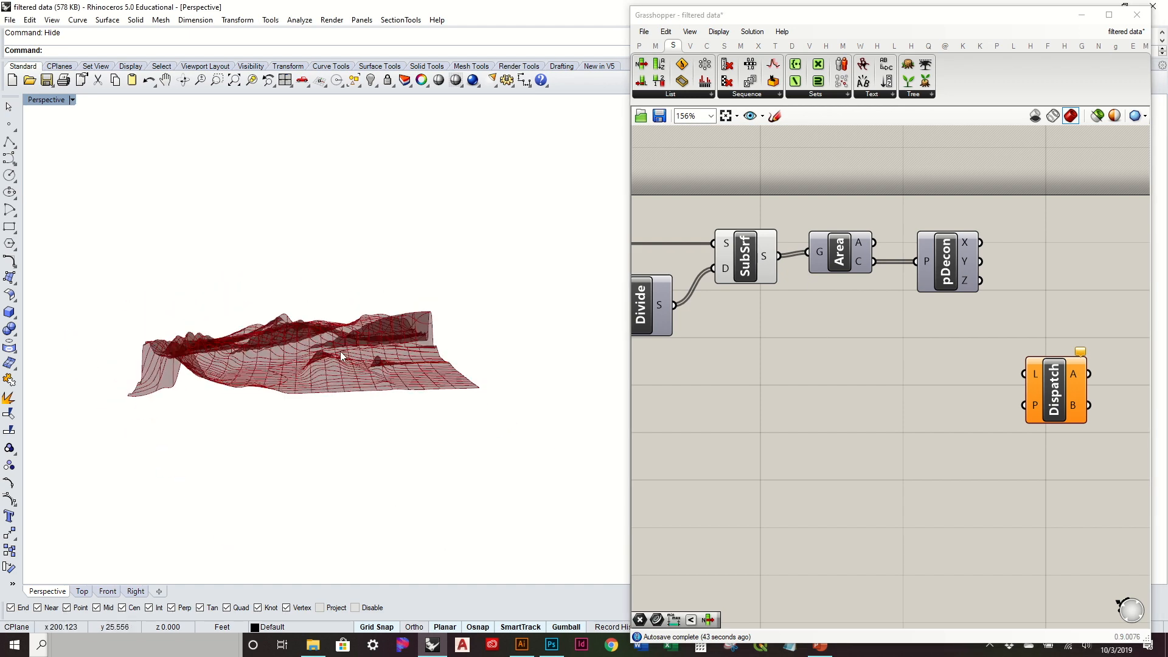
{"action": "right_click_drag", "start_coordinate": [224, 363], "coordinate": [226, 357]}
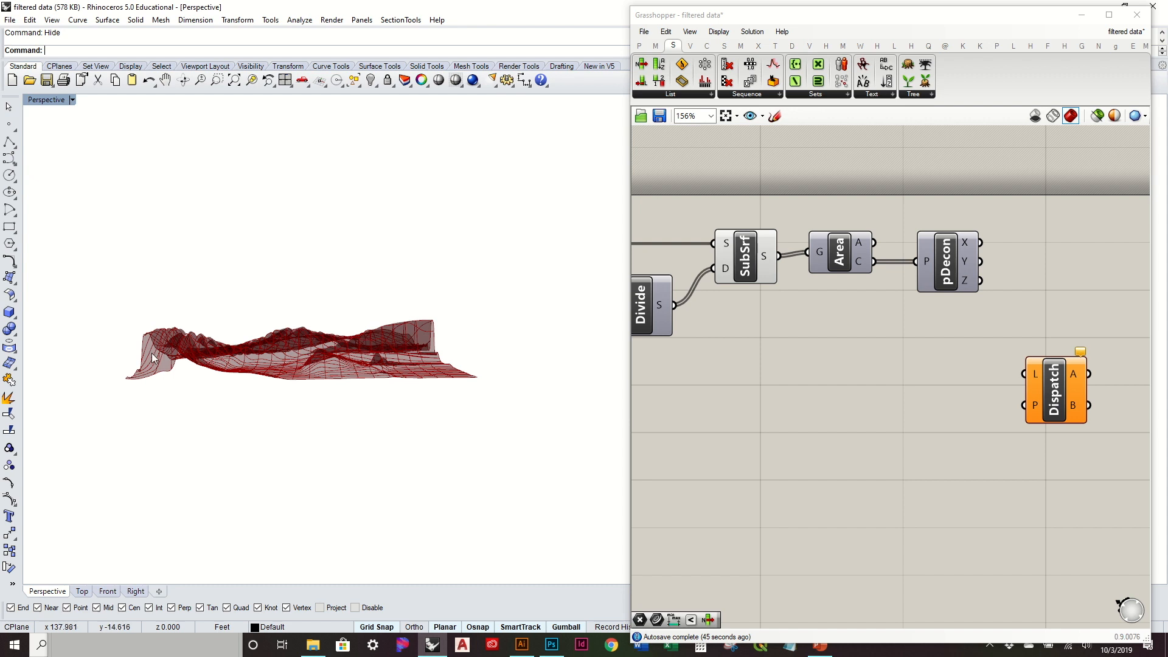
{"action": "right_click_drag", "start_coordinate": [323, 348], "coordinate": [413, 419]}
{"action": "left_click", "coordinate": [848, 376]}
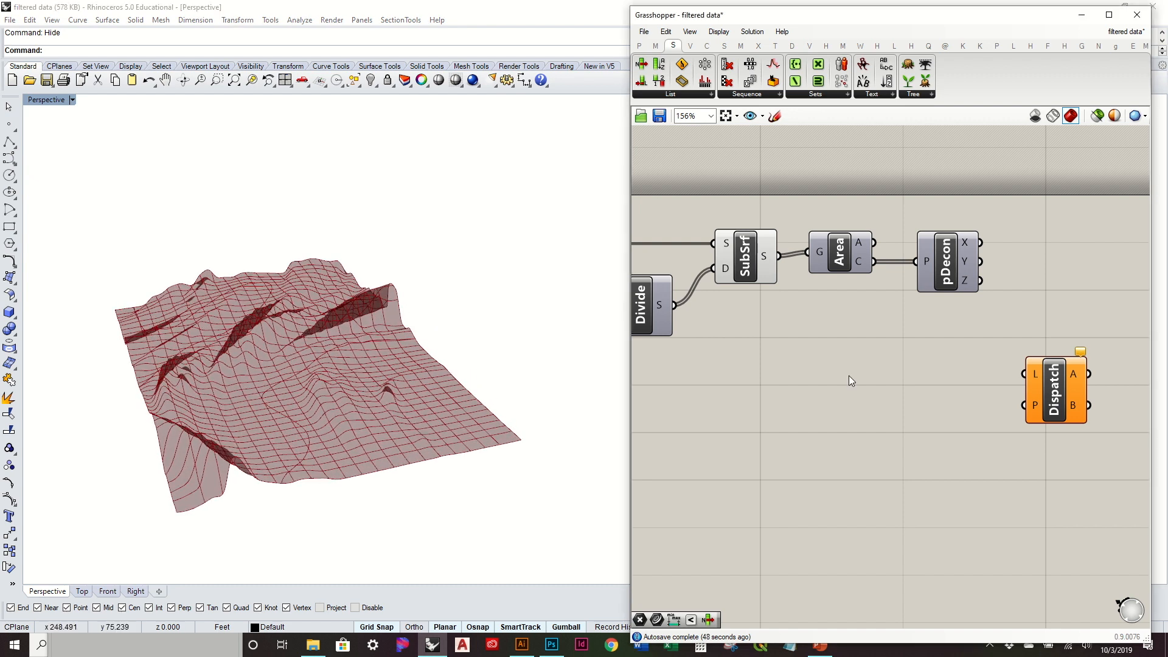
Add a Larger Than component and arrange it directly in front of Dispatch.
{"action": "left_click", "coordinate": [656, 45]}
{"action": "left_click", "coordinate": [746, 97]}
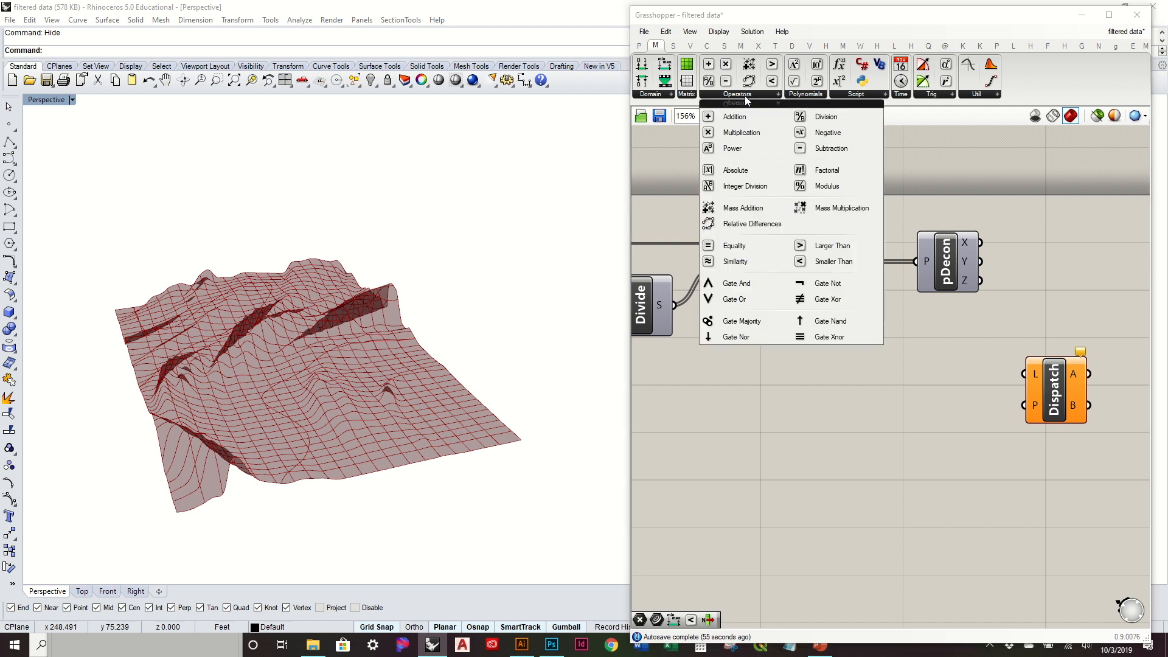
{"action": "left_click", "coordinate": [857, 245]}
{"action": "left_click", "coordinate": [876, 431]}
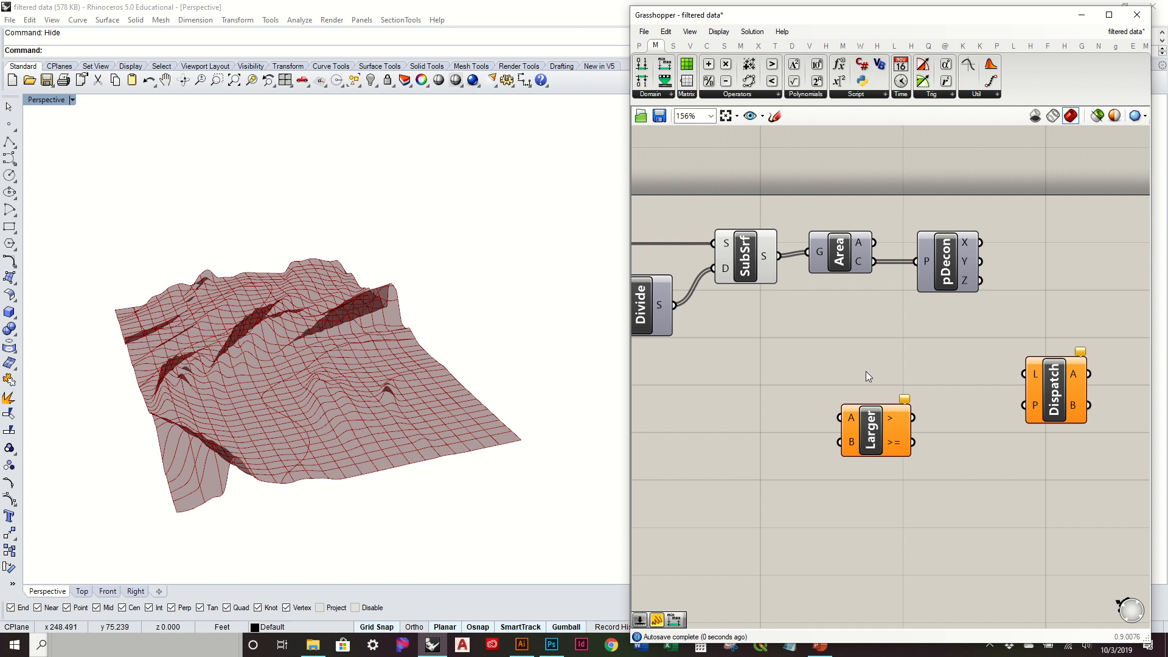
{"action": "right_click_drag", "start_coordinate": [866, 371], "coordinate": [745, 352]}
{"action": "left_click_drag", "start_coordinate": [961, 371], "coordinate": [1037, 389]}
{"action": "left_click_drag", "start_coordinate": [755, 418], "coordinate": [837, 390]}
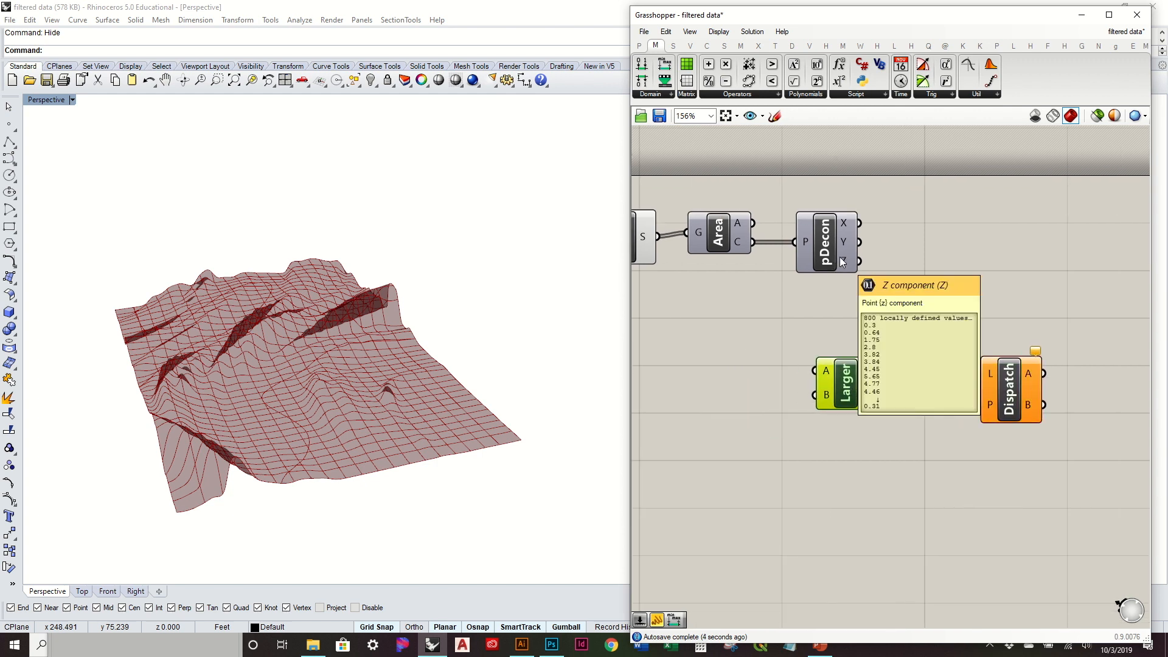
Connect pDecon's Z output to Larger's A input and move Larger close beside pDecon.
{"action": "left_click_drag", "start_coordinate": [859, 261], "coordinate": [814, 370]}
{"action": "right_click_drag", "start_coordinate": [825, 372], "coordinate": [753, 354]}
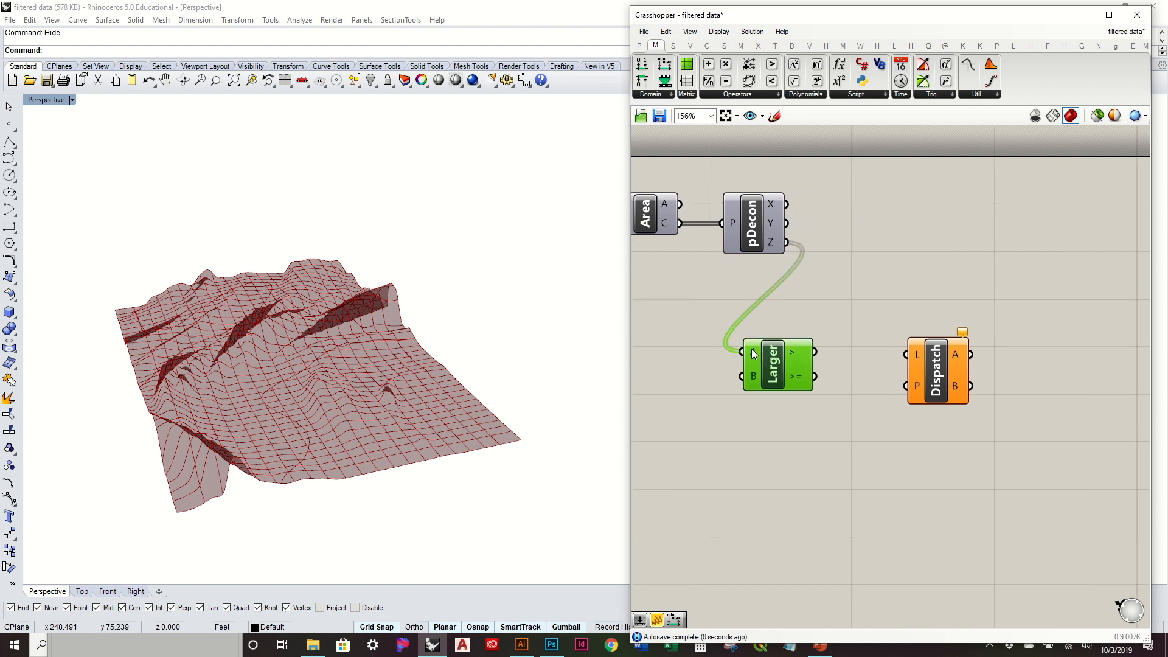
{"action": "left_click_drag", "start_coordinate": [766, 378], "coordinate": [857, 298]}
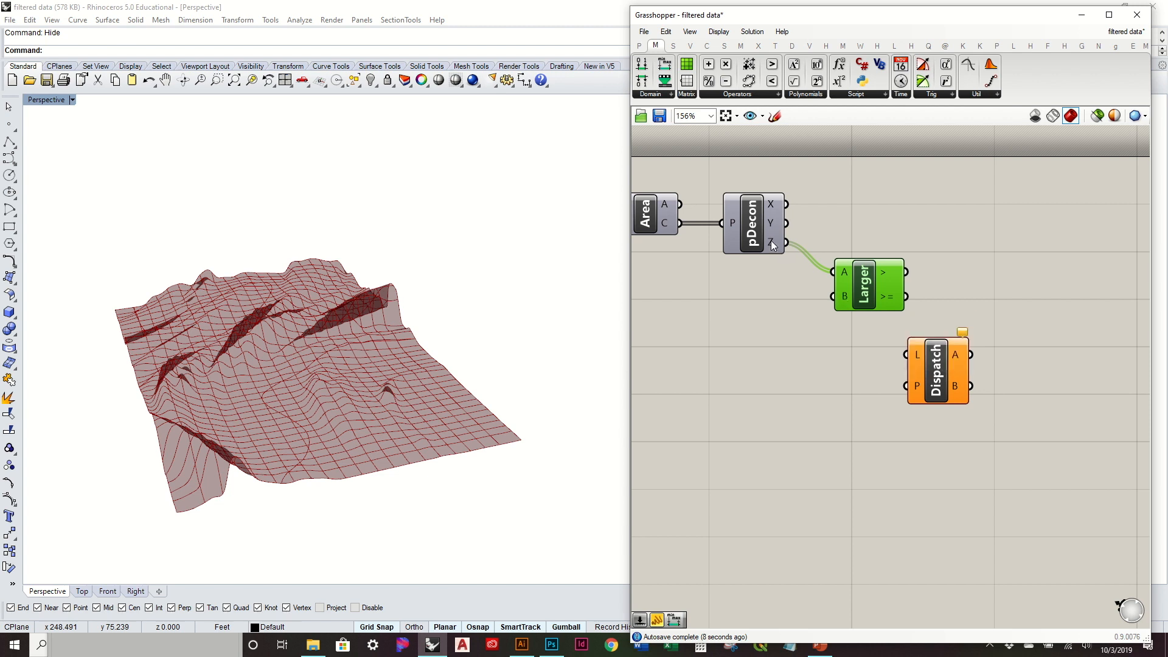
Check the range of pDecon's Z values with a temporary Bounds component, and delete that component.
{"action": "mouse_move", "coordinate": [771, 244]}
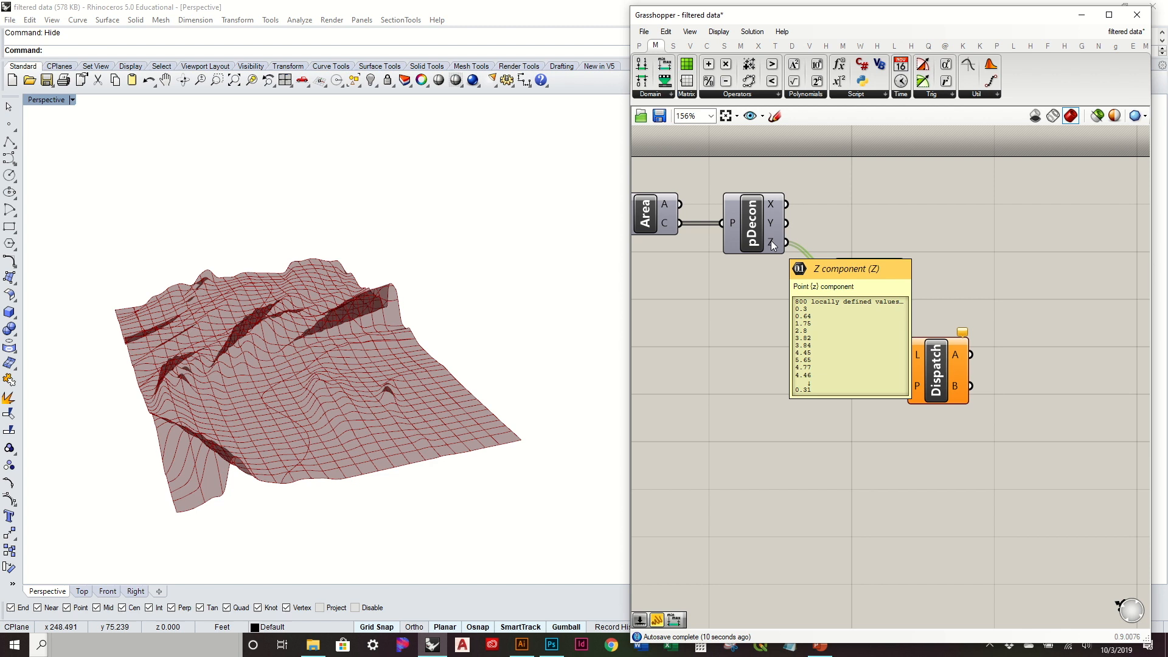
{"action": "double_click", "coordinate": [716, 338]}
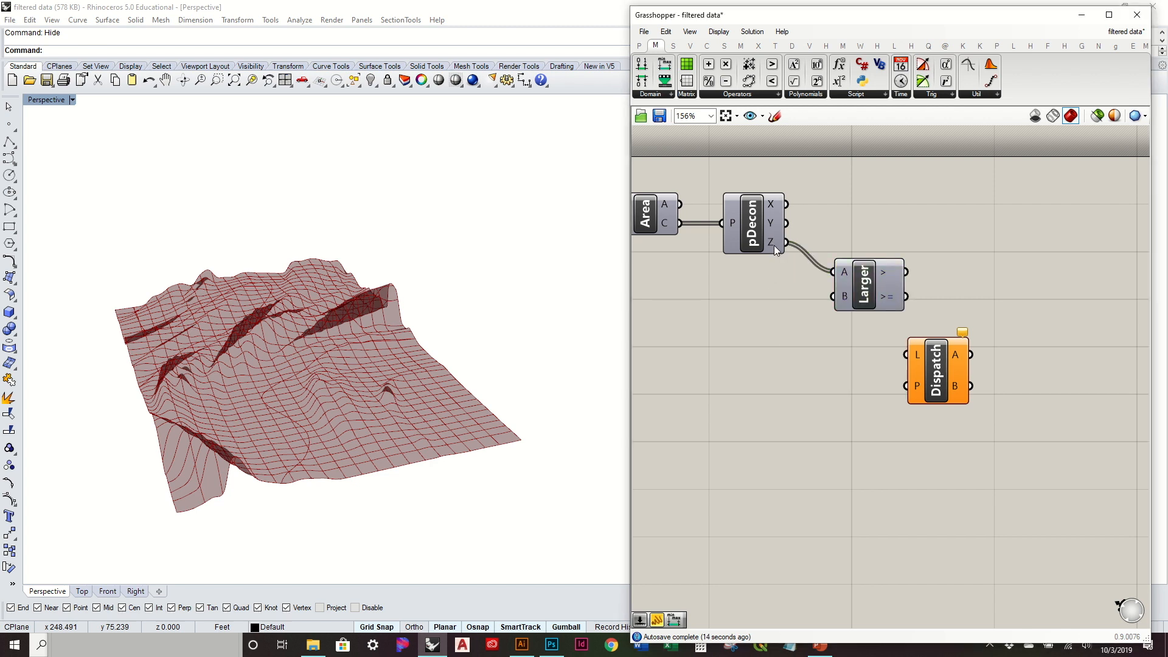
{"action": "left_click_drag", "start_coordinate": [664, 64], "coordinate": [881, 184]}
{"action": "mouse_move", "coordinate": [786, 242]}
{"action": "left_mouse_down"}
{"action": "mouse_move", "coordinate": [860, 186]}
{"action": "mouse_move", "coordinate": [850, 183]}
{"action": "left_mouse_up"}
{"action": "mouse_move", "coordinate": [899, 180]}
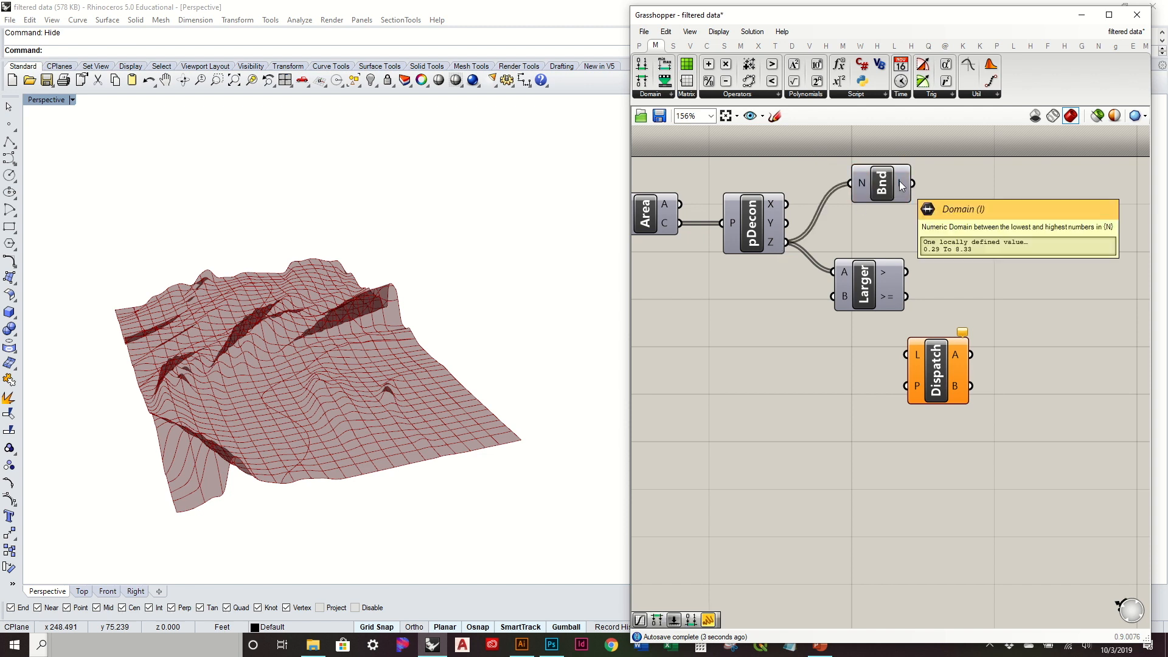
{"action": "left_click", "coordinate": [876, 181]}
{"action": "key", "text": "Delete"}
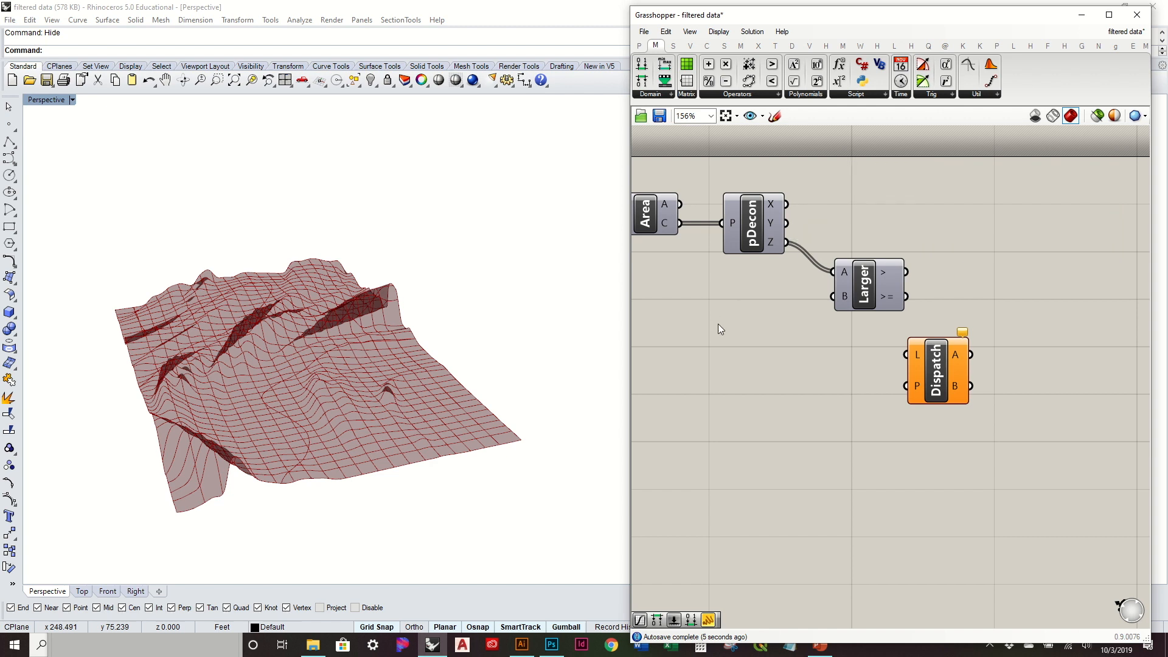
Add a number slider set to 4, connect it to Larger's B input, and arrange both below pDecon.
{"action": "double_click", "coordinate": [718, 324]}
{"action": "type", "text": "4"}
{"action": "key", "text": "Return"}
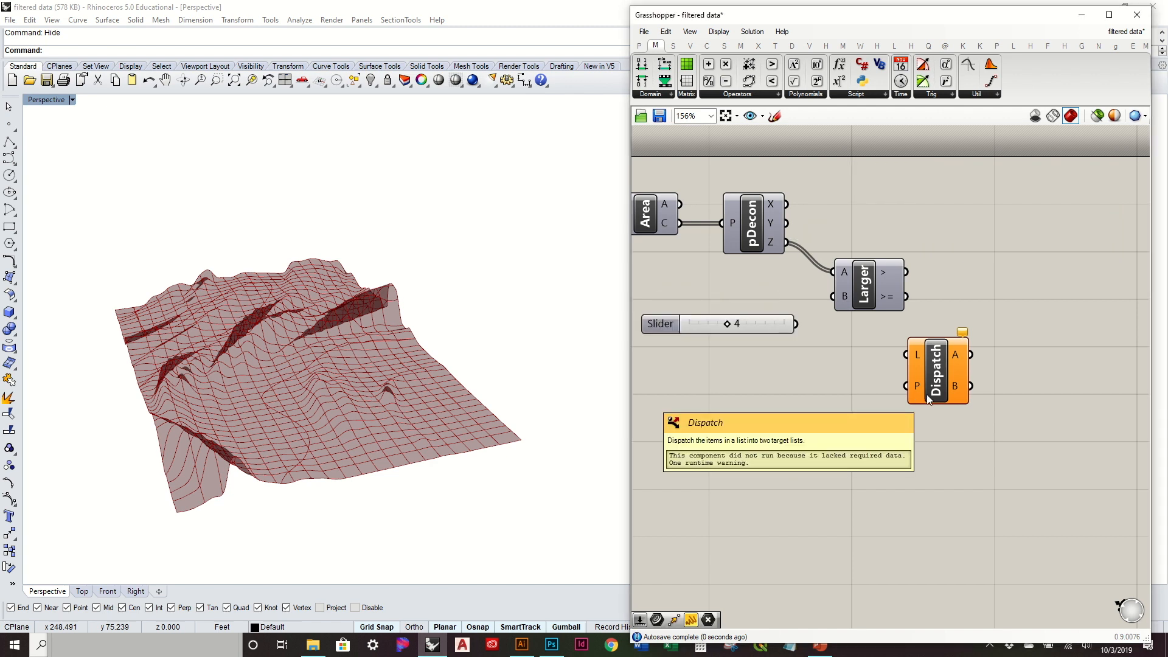
{"action": "left_click_drag", "start_coordinate": [795, 324], "coordinate": [879, 290]}
{"action": "left_click_drag", "start_coordinate": [835, 321], "coordinate": [772, 322]}
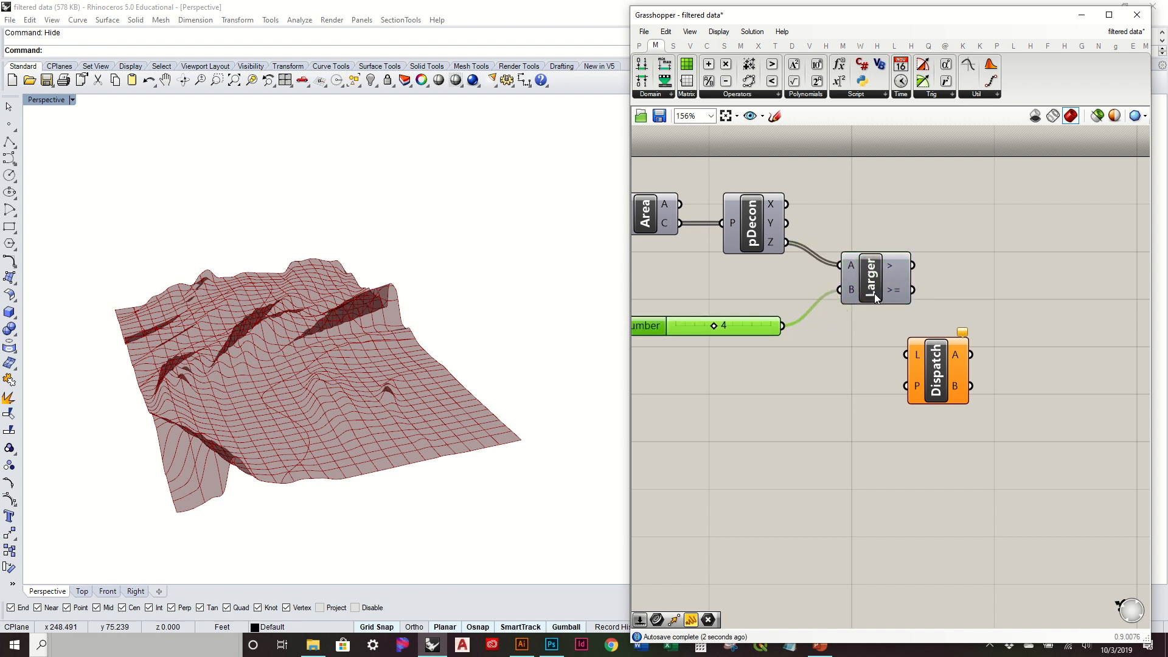
{"action": "left_click_drag", "start_coordinate": [874, 296], "coordinate": [834, 298]}
Add a Panel beyond pDecon and connect pDecon's Z output to it.
{"action": "mouse_move", "coordinate": [847, 272]}
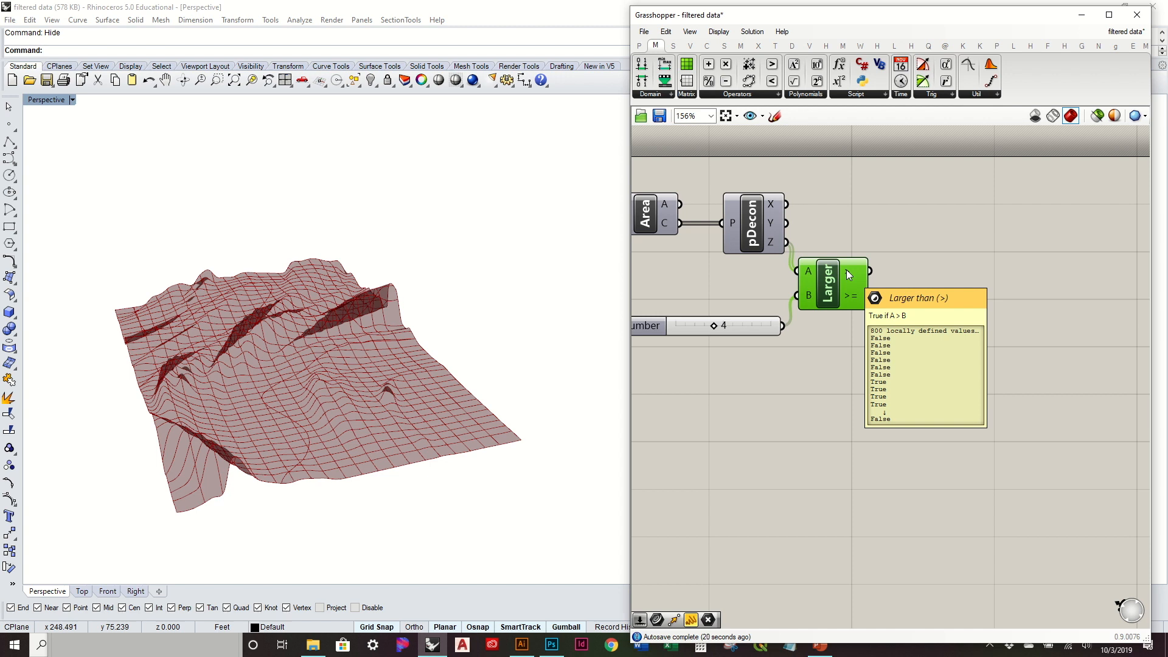
{"action": "left_click_drag", "start_coordinate": [690, 618], "coordinate": [1007, 234]}
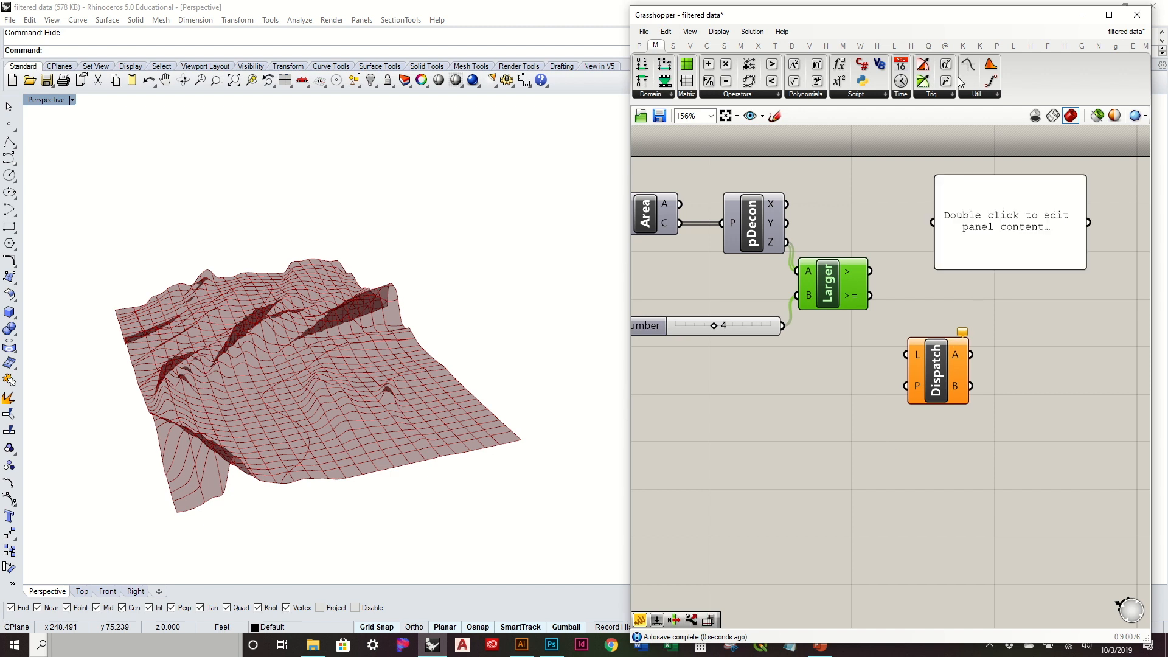
{"action": "left_click_drag", "start_coordinate": [786, 242], "coordinate": [975, 222]}
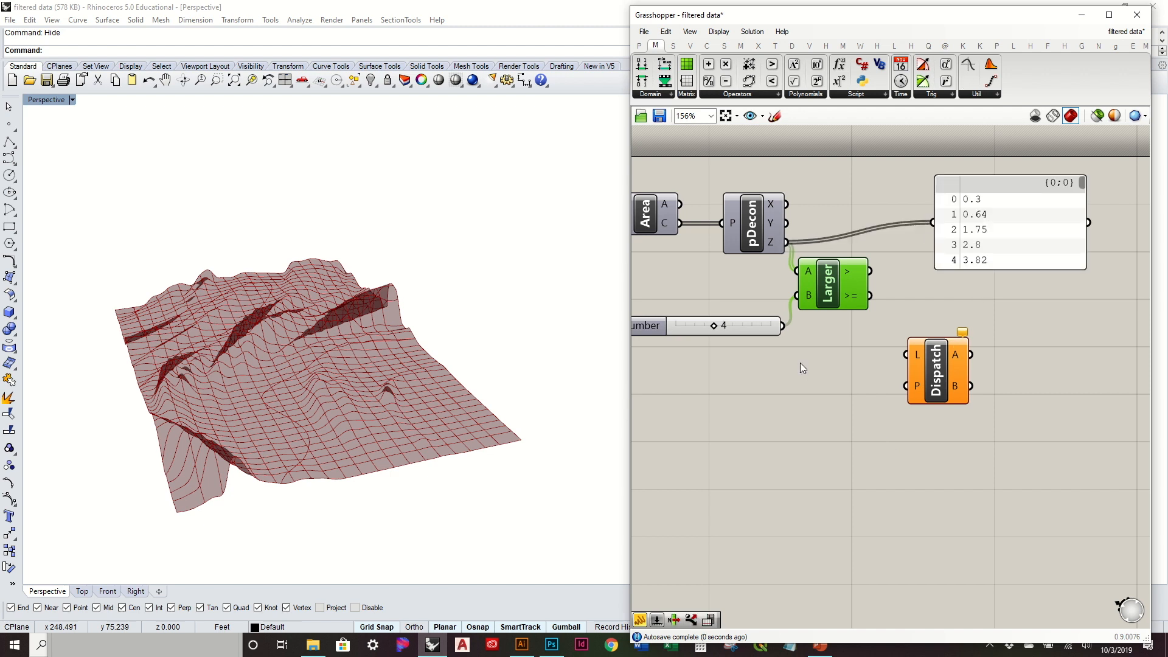
Move Dispatch below Larger and add a second Panel under the first, connected to Larger's >= output.
{"action": "left_click_drag", "start_coordinate": [995, 390], "coordinate": [1090, 318]}
{"action": "left_click_drag", "start_coordinate": [971, 355], "coordinate": [913, 431]}
{"action": "left_click_drag", "start_coordinate": [931, 367], "coordinate": [894, 461]}
{"action": "left_click", "coordinate": [1058, 352]}
{"action": "left_click_drag", "start_coordinate": [1058, 355], "coordinate": [905, 308]}
{"action": "left_click", "coordinate": [878, 299]}
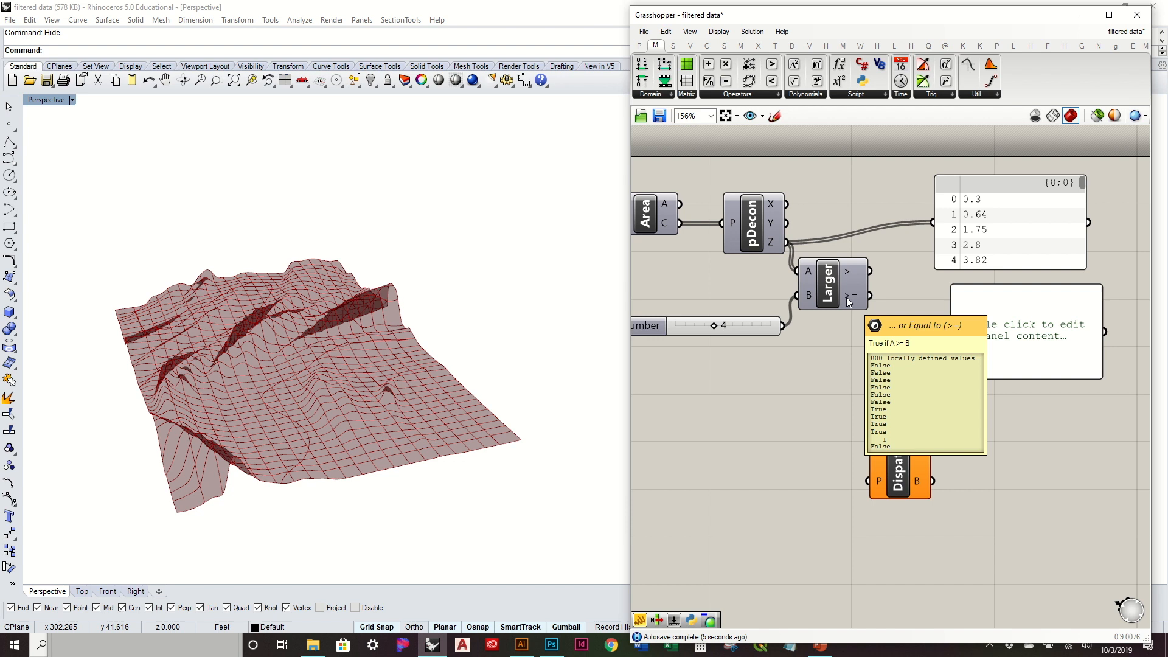
{"action": "mouse_move", "coordinate": [870, 297]}
{"action": "left_mouse_down"}
{"action": "mouse_move", "coordinate": [953, 339]}
{"action": "mouse_move", "coordinate": [889, 285]}
{"action": "left_mouse_up"}
{"action": "left_click_drag", "start_coordinate": [940, 324], "coordinate": [946, 323]}
{"action": "left_click", "coordinate": [996, 327]}
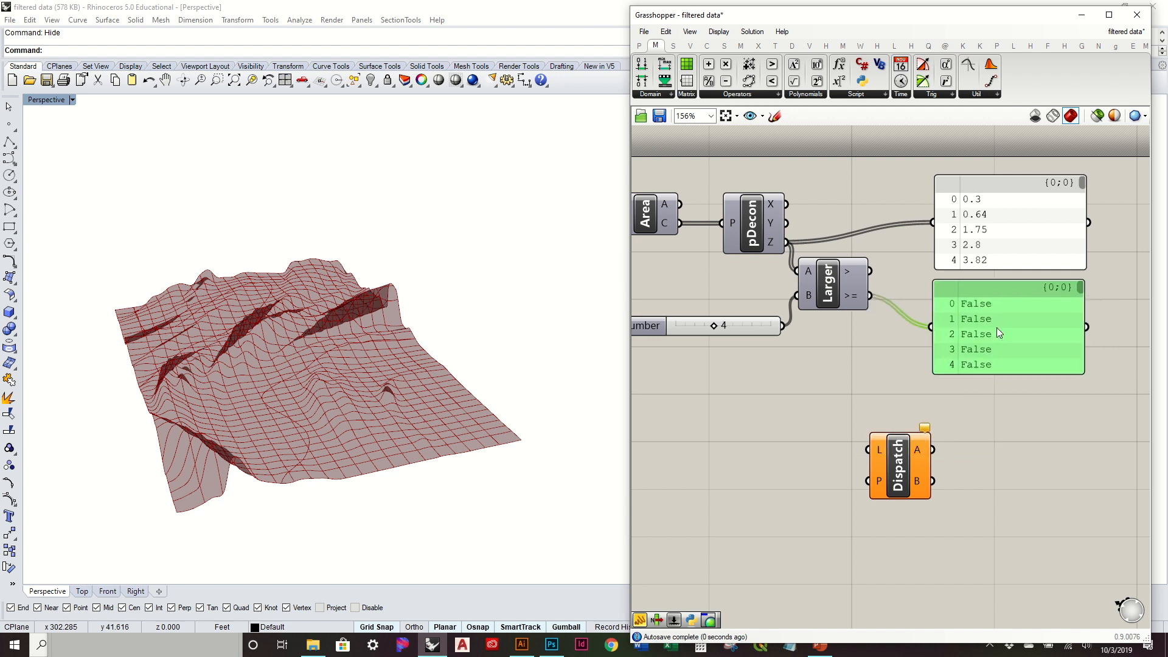
Enlarge both panels and move Dispatch aside to compare the Z values with Larger's True/False results.
{"action": "left_click_drag", "start_coordinate": [995, 366], "coordinate": [1000, 410]}
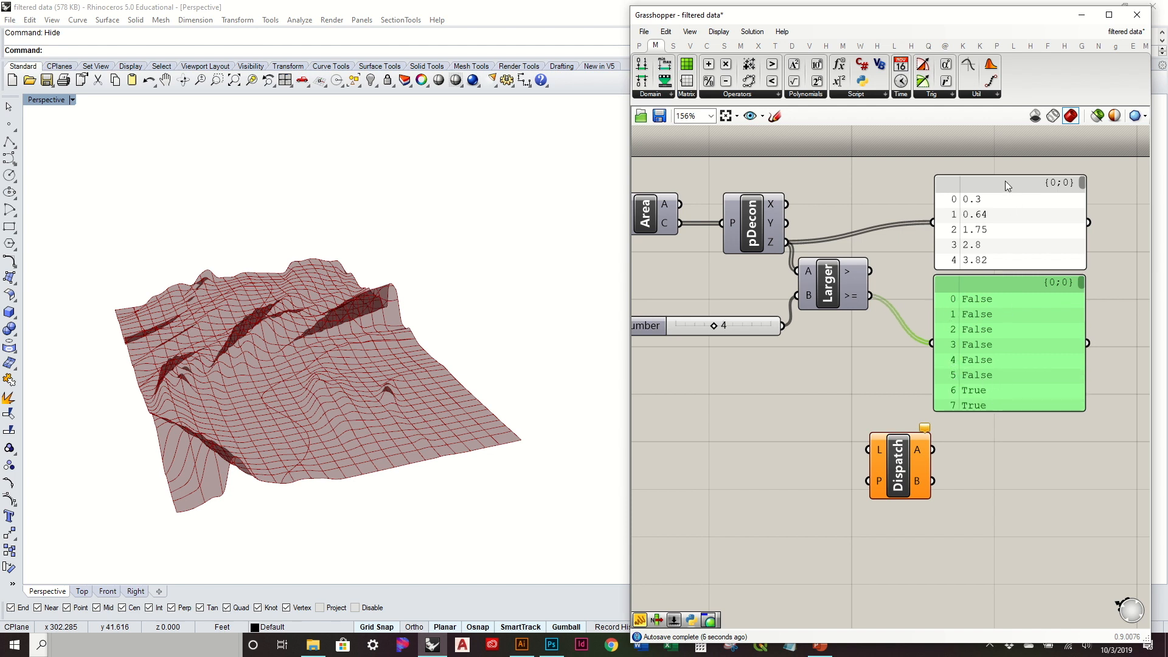
{"action": "left_click_drag", "start_coordinate": [1002, 174], "coordinate": [973, 147]}
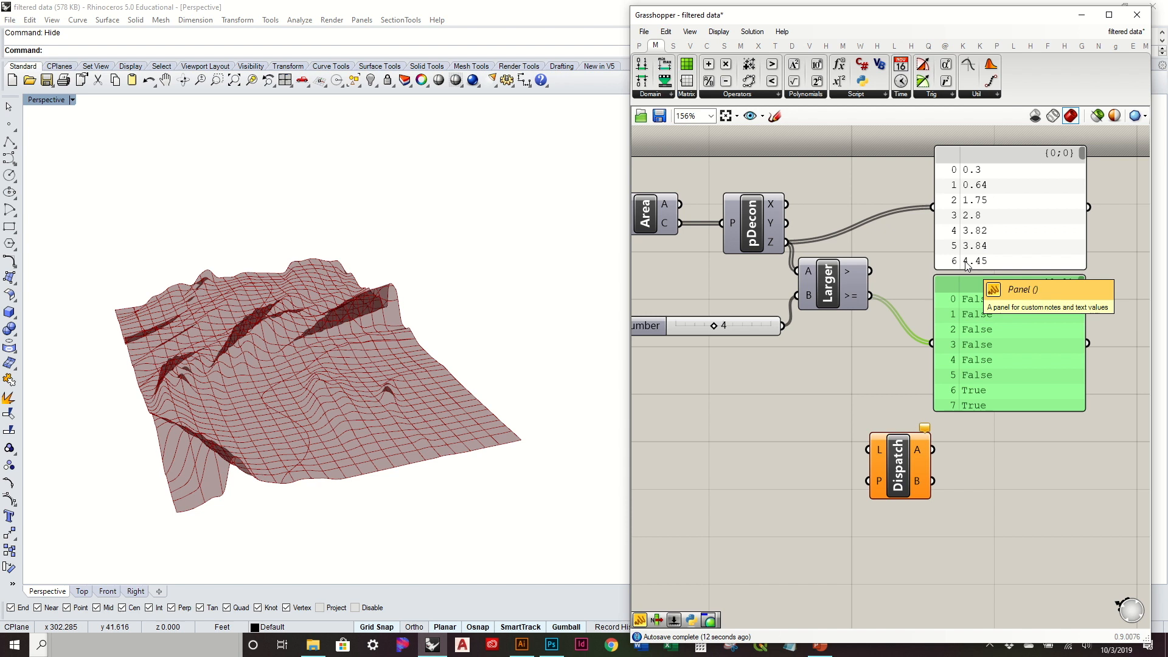
{"action": "left_click_drag", "start_coordinate": [1011, 406], "coordinate": [1016, 507]}
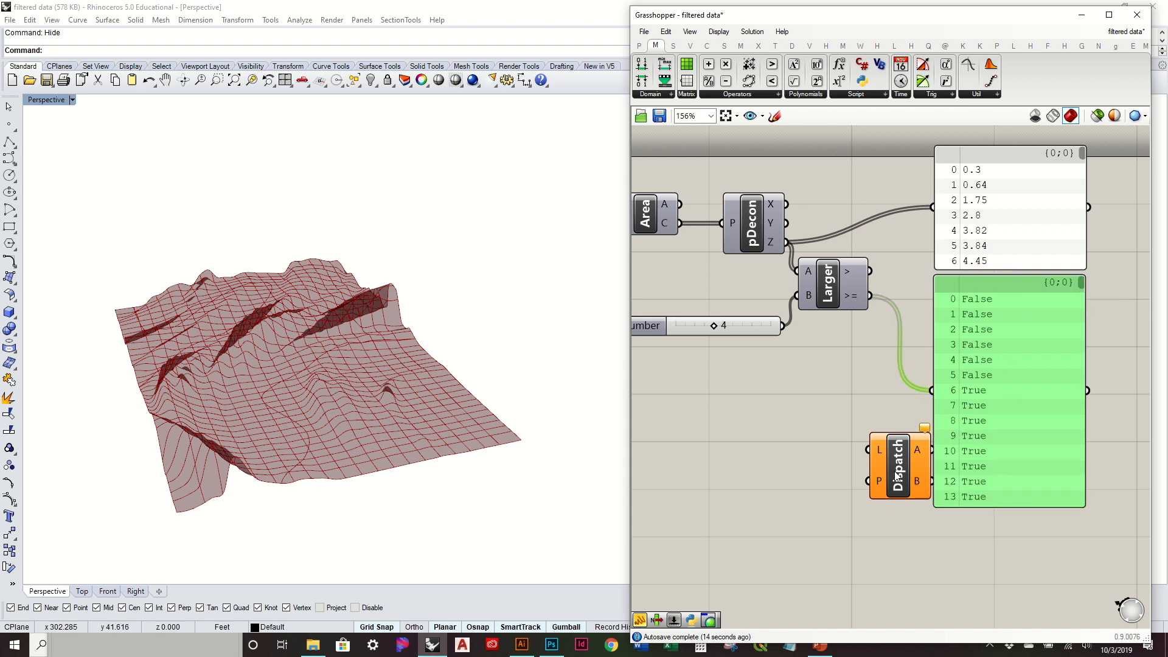
{"action": "left_click_drag", "start_coordinate": [899, 465], "coordinate": [813, 483]}
{"action": "left_click_drag", "start_coordinate": [976, 448], "coordinate": [989, 522]}
{"action": "left_click_drag", "start_coordinate": [1001, 268], "coordinate": [1000, 339]}
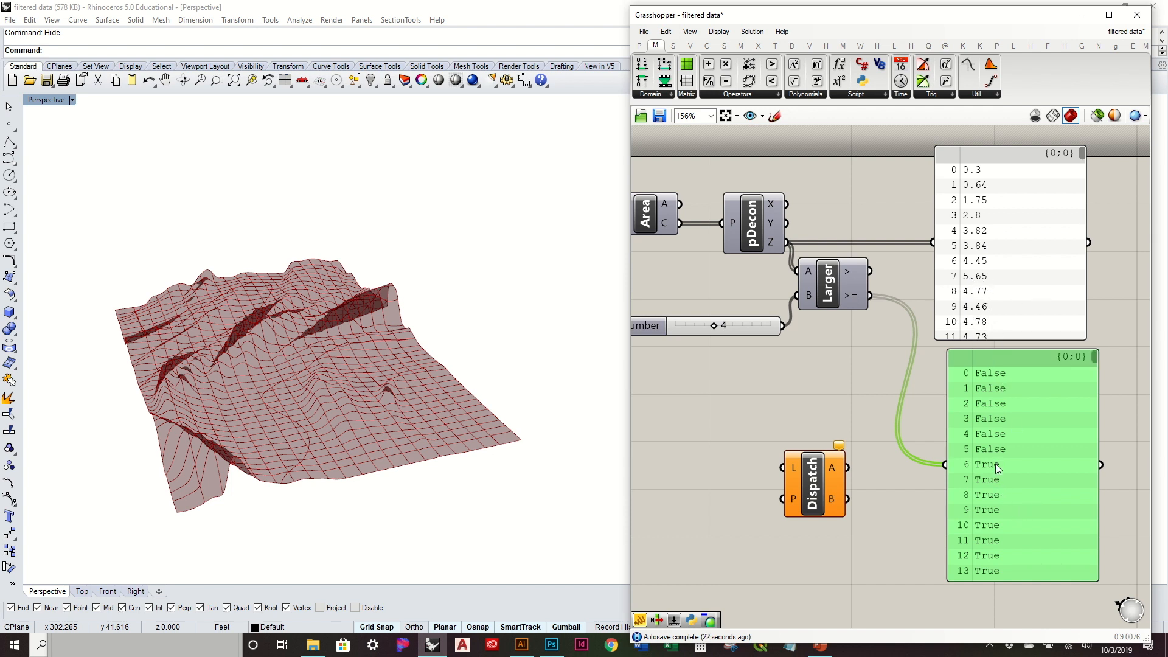
Delete the two temporary panels showing the Z values and the True/False results.
{"action": "left_click", "coordinate": [910, 414]}
{"action": "left_click_drag", "start_coordinate": [1132, 423], "coordinate": [1027, 243]}
{"action": "key", "text": "Delete"}
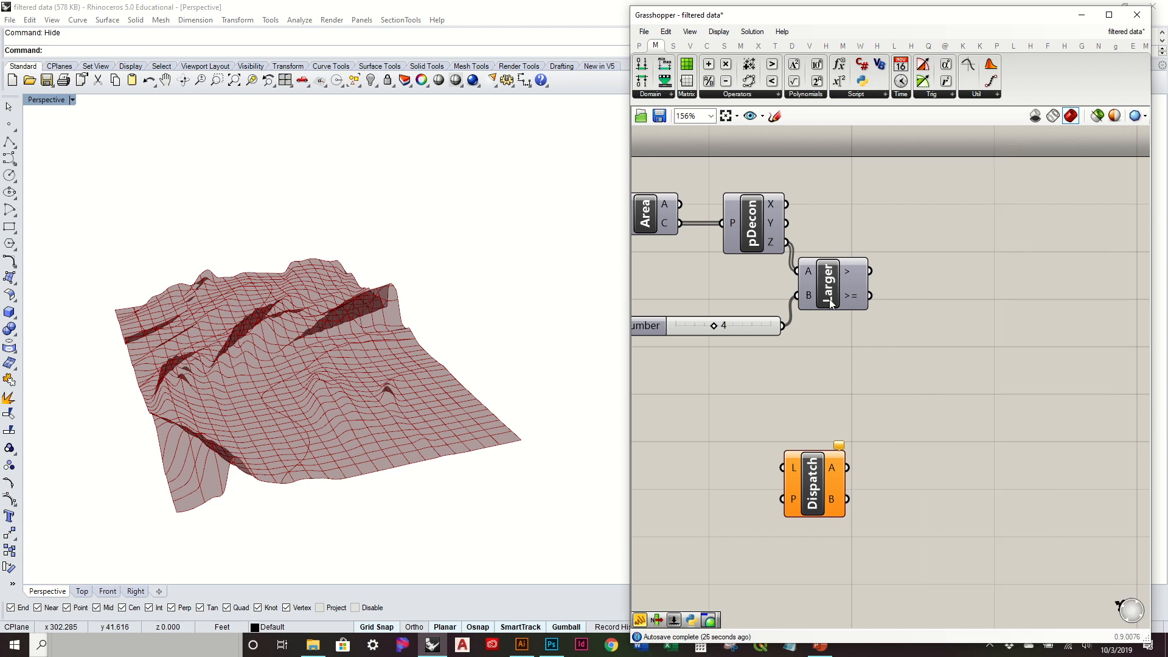
Move Dispatch up beside Larger and connect Larger's >= output to Dispatch's P input.
{"action": "left_click_drag", "start_coordinate": [818, 479], "coordinate": [977, 237]}
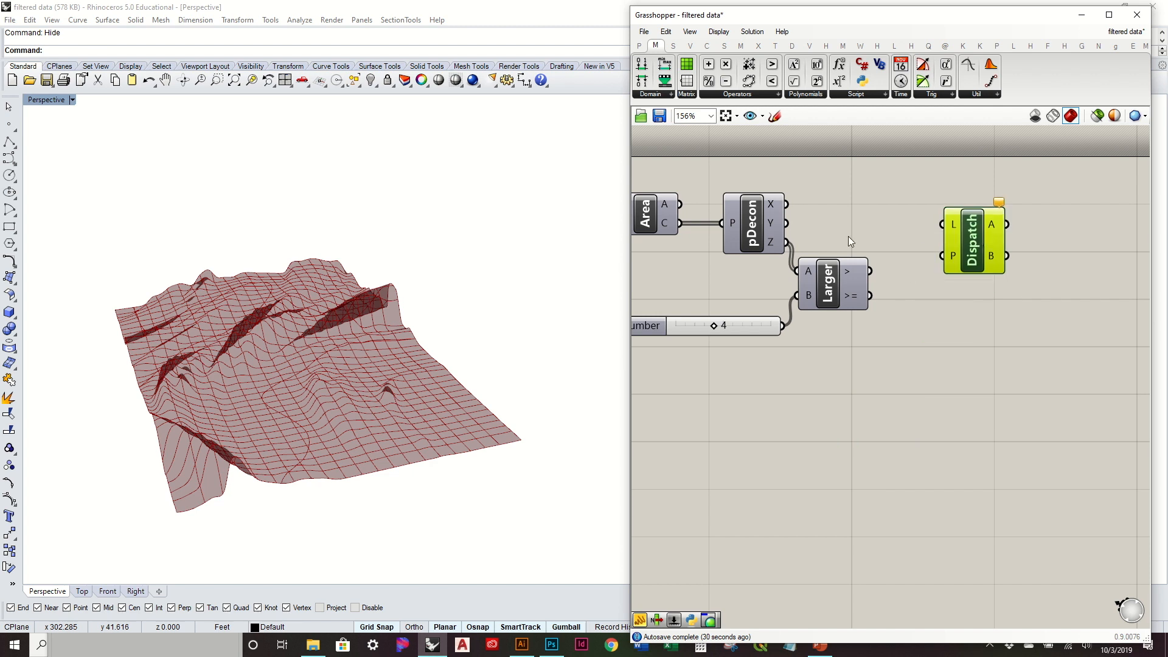
{"action": "left_click_drag", "start_coordinate": [868, 296], "coordinate": [956, 255]}
{"action": "right_click_drag", "start_coordinate": [950, 255], "coordinate": [1014, 283]}
{"action": "right_click_drag", "start_coordinate": [818, 219], "coordinate": [879, 250]}
{"action": "left_click", "coordinate": [1033, 257]}
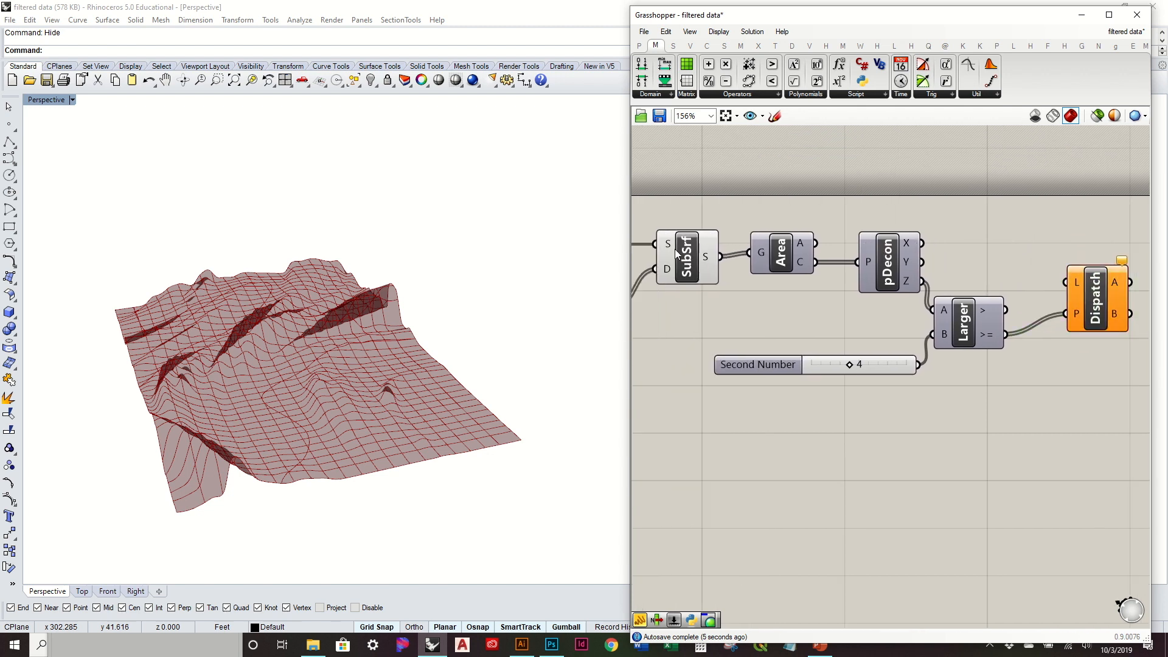
Connect SubSrf's S output to Dispatch's L input and move Dispatch slightly higher.
{"action": "left_click", "coordinate": [686, 257]}
{"action": "left_click_drag", "start_coordinate": [757, 262], "coordinate": [1073, 283]}
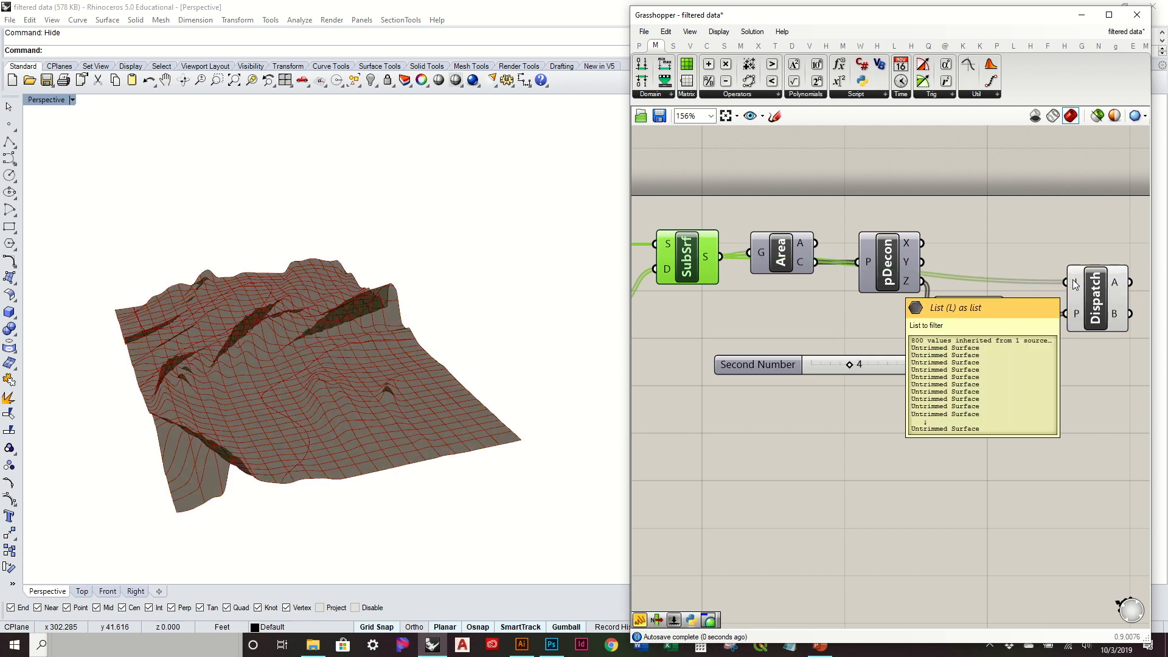
{"action": "left_click_drag", "start_coordinate": [1007, 294], "coordinate": [1010, 238]}
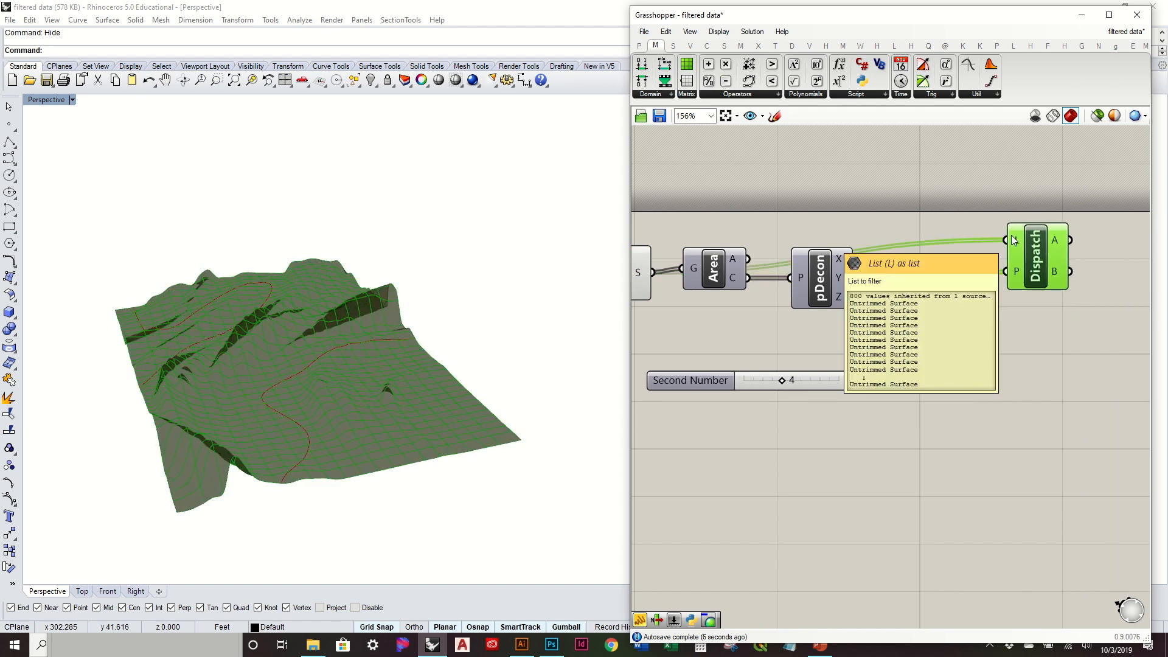
Turn off the preview of the SubSrf component.
{"action": "right_click_drag", "start_coordinate": [922, 270], "coordinate": [1090, 290]}
{"action": "left_click", "coordinate": [787, 300]}
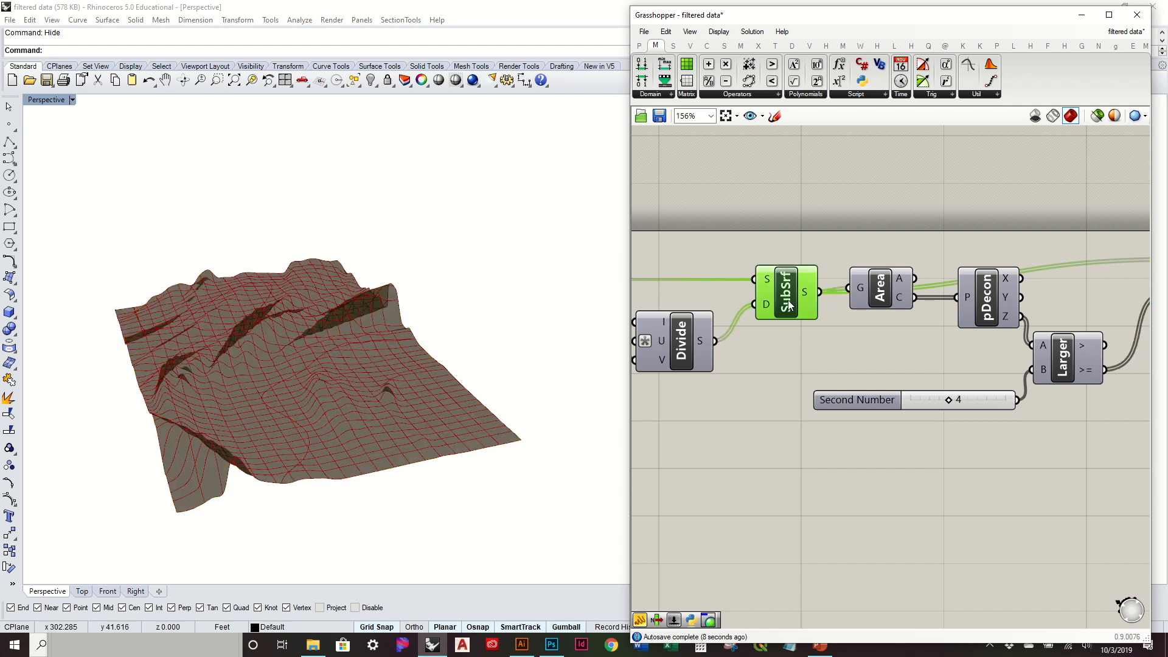
{"action": "right_click", "coordinate": [787, 300]}
{"action": "left_click", "coordinate": [825, 325]}
{"action": "right_click_drag", "start_coordinate": [1094, 462], "coordinate": [885, 462]}
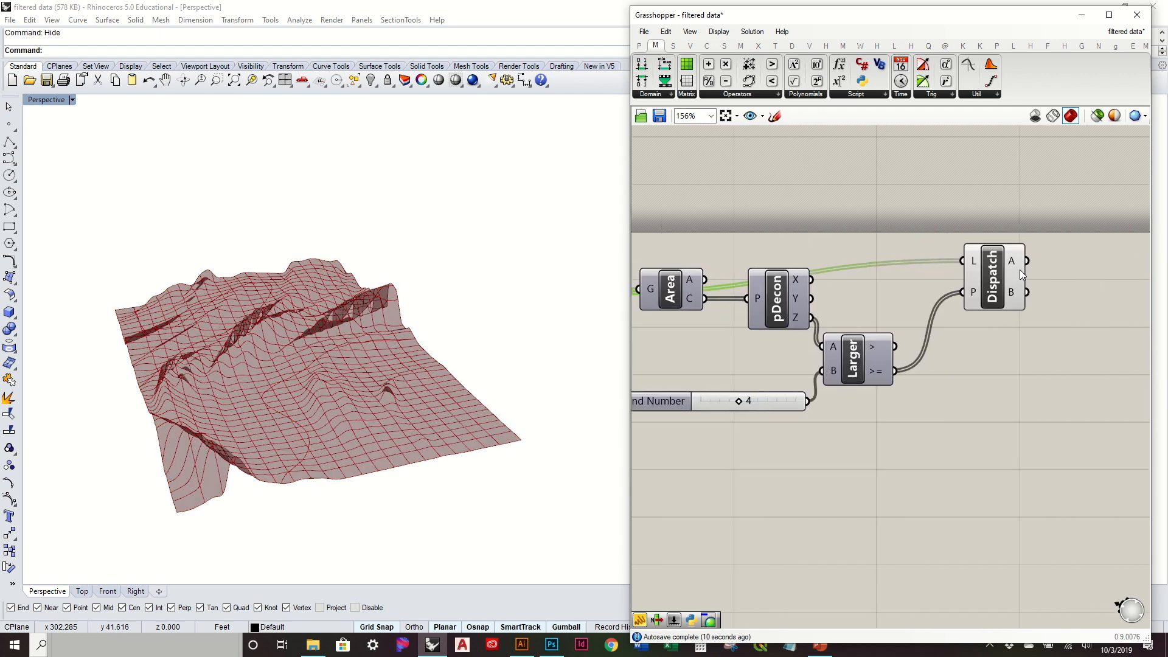
Highlight Dispatch's geometry on the terrain and examine the lists in its A and B outputs.
{"action": "left_click", "coordinate": [975, 301]}
{"action": "right_click_drag", "start_coordinate": [534, 333], "coordinate": [602, 328]}
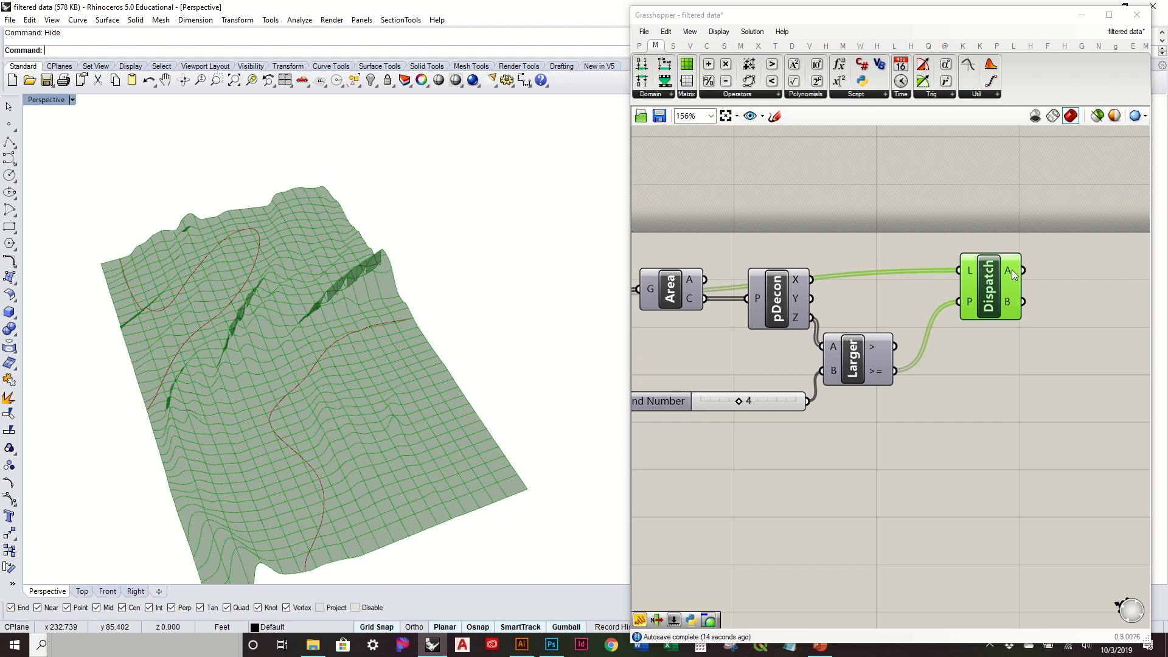
{"action": "mouse_move", "coordinate": [1012, 269]}
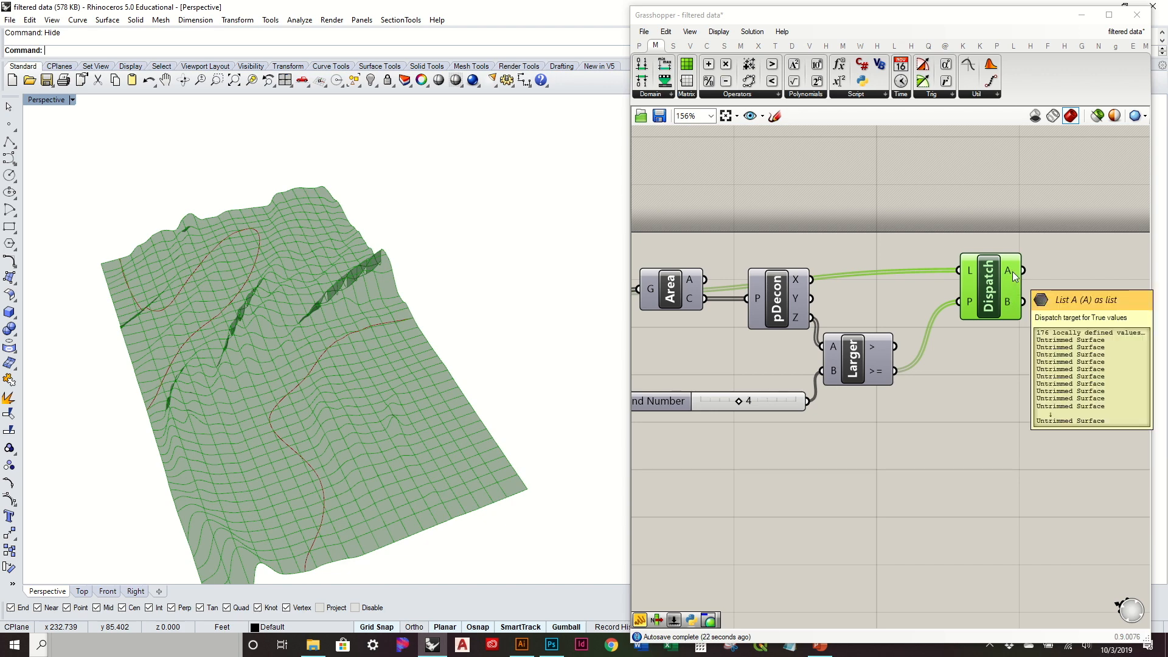
{"action": "mouse_move", "coordinate": [1007, 308]}
Rearrange Dispatch, pDecon and Area so that SubSrf's wire to Dispatch runs clear above Area and pDecon.
{"action": "right_click_drag", "start_coordinate": [991, 302], "coordinate": [958, 303]}
{"action": "left_click_drag", "start_coordinate": [958, 303], "coordinate": [940, 318]}
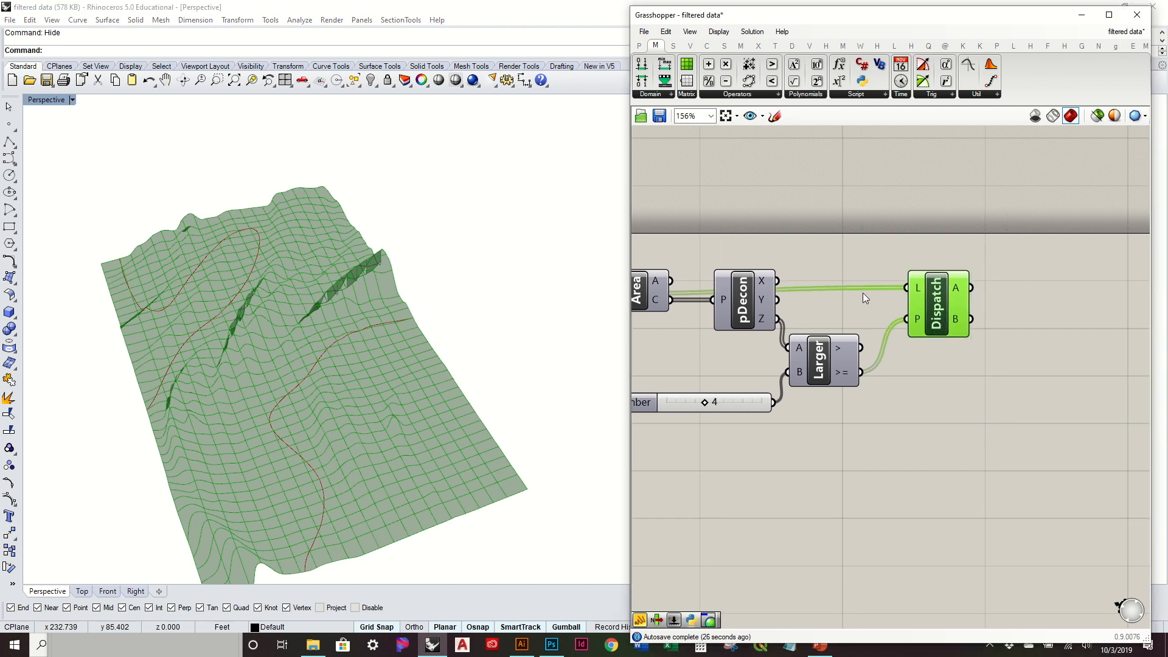
{"action": "right_click_drag", "start_coordinate": [865, 297], "coordinate": [1023, 297]}
{"action": "left_click_drag", "start_coordinate": [896, 312], "coordinate": [888, 350]}
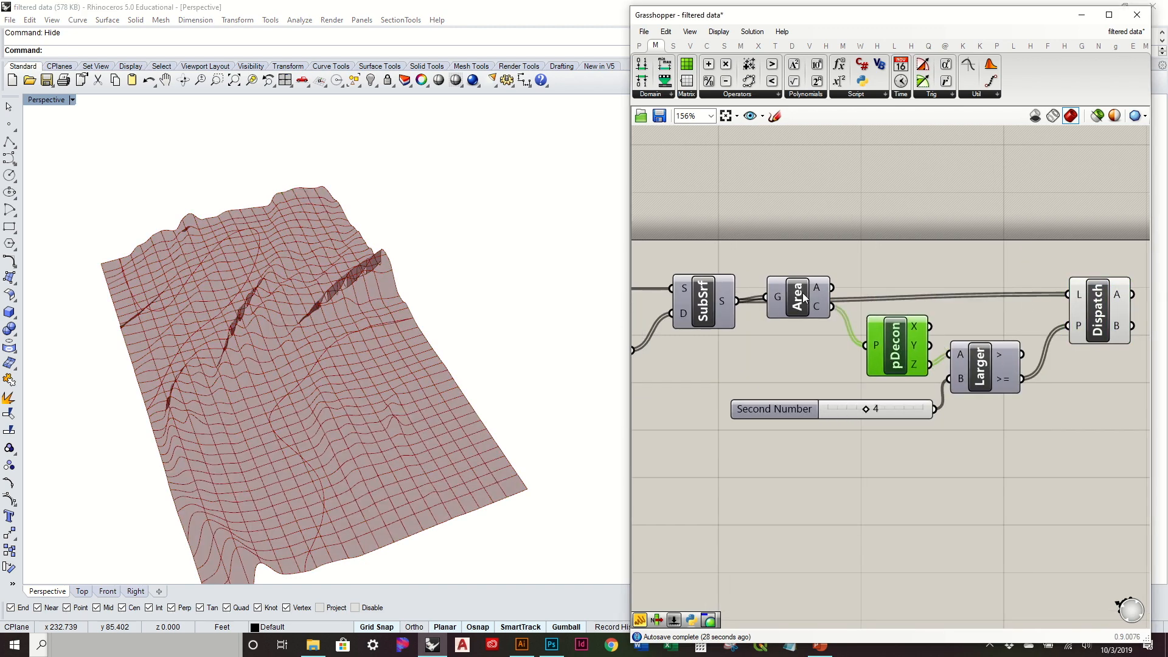
{"action": "left_click_drag", "start_coordinate": [803, 295], "coordinate": [804, 340]}
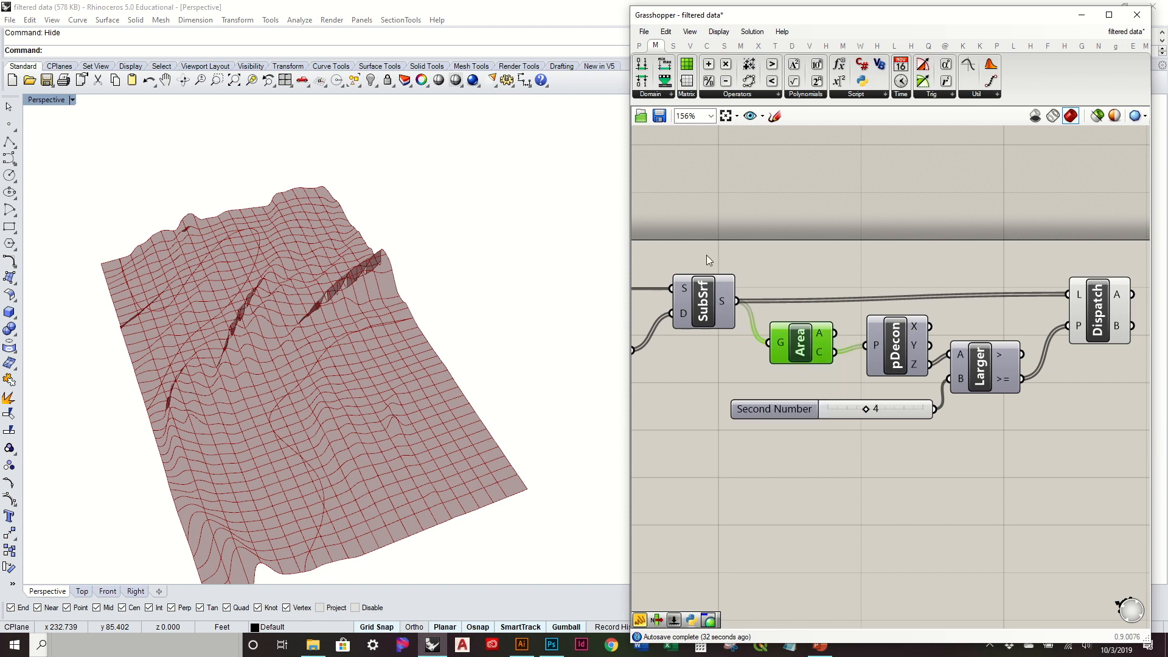
Add two Surface parameters and connect them to Dispatch's A and B outputs.
{"action": "left_click", "coordinate": [638, 47]}
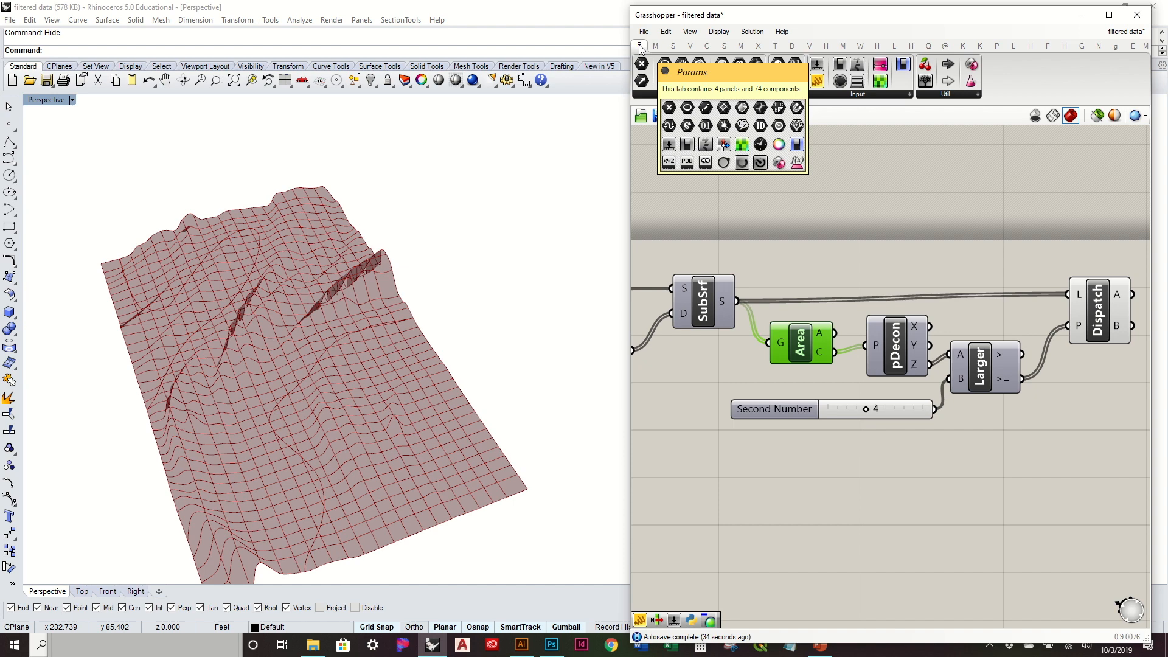
{"action": "left_click_drag", "start_coordinate": [755, 85], "coordinate": [1103, 253]}
{"action": "right_click_drag", "start_coordinate": [1103, 253], "coordinate": [849, 224]}
{"action": "left_click_drag", "start_coordinate": [849, 224], "coordinate": [980, 247]}
{"action": "left_click_drag", "start_coordinate": [883, 266], "coordinate": [956, 309]}
{"action": "left_click_drag", "start_coordinate": [878, 296], "coordinate": [931, 309]}
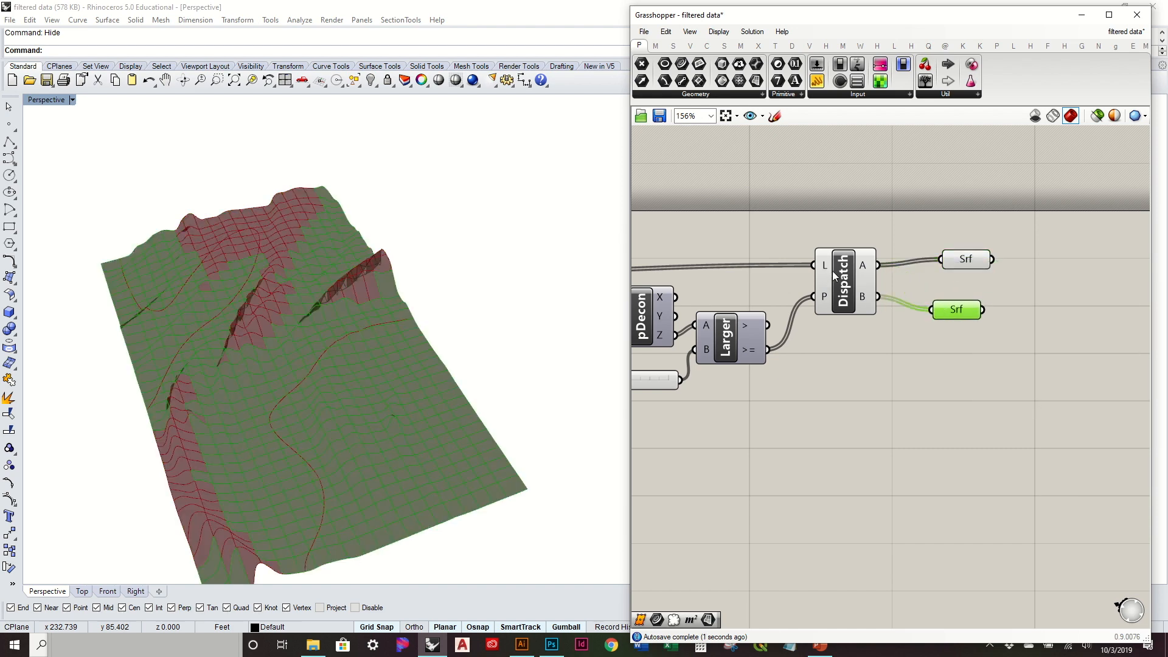
Turn off Dispatch's preview and move both Surface parameters closer to its outputs.
{"action": "left_click", "coordinate": [832, 271]}
{"action": "right_click", "coordinate": [843, 267]}
{"action": "left_click", "coordinate": [883, 291]}
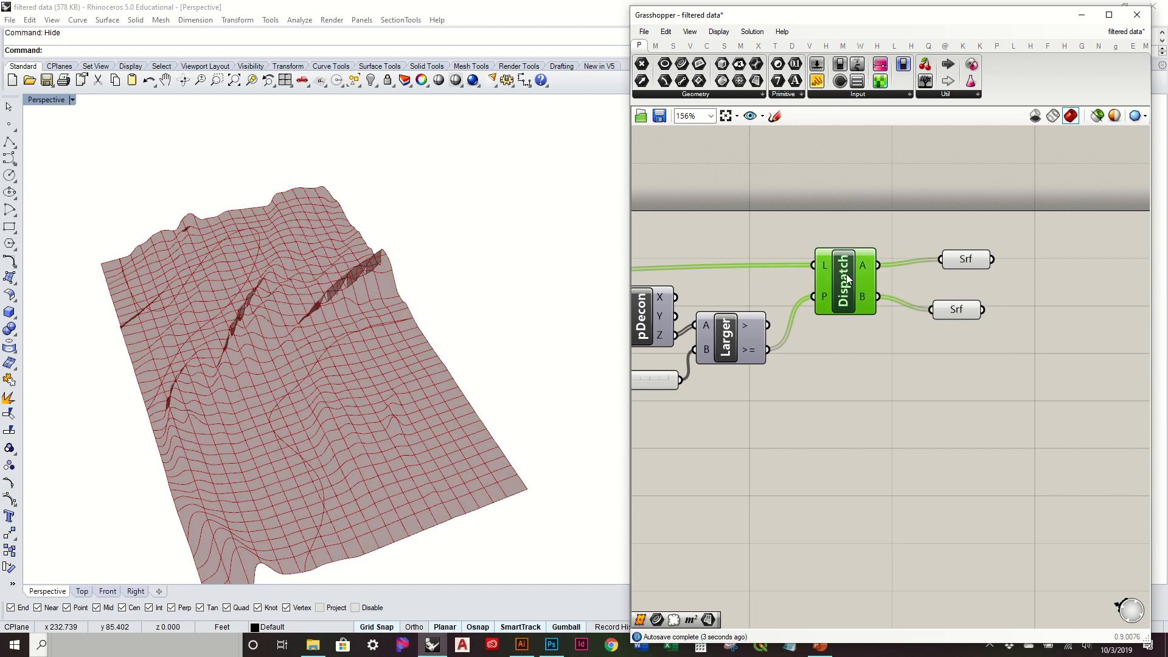
{"action": "left_click_drag", "start_coordinate": [969, 259], "coordinate": [946, 266]}
{"action": "left_click_drag", "start_coordinate": [952, 309], "coordinate": [938, 305]}
Highlight the Surface parameter on output A, test the height slider at 3, and return it to 4.
{"action": "left_click", "coordinate": [939, 265]}
{"action": "left_click", "coordinate": [481, 311]}
{"action": "mouse_move", "coordinate": [481, 311]}
{"action": "right_mouse_down"}
{"action": "mouse_move", "coordinate": [462, 245]}
{"action": "mouse_move", "coordinate": [503, 276]}
{"action": "mouse_move", "coordinate": [565, 277]}
{"action": "mouse_move", "coordinate": [474, 292]}
{"action": "mouse_move", "coordinate": [459, 311]}
{"action": "right_mouse_up"}
{"action": "right_click_drag", "start_coordinate": [635, 376], "coordinate": [833, 362]}
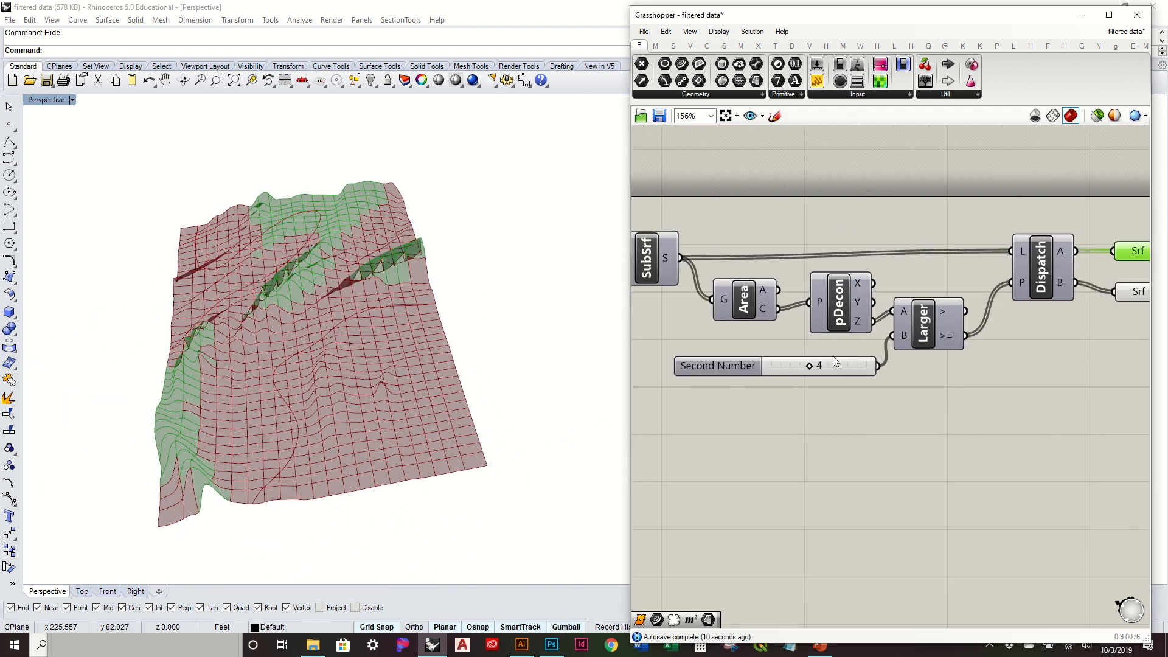
{"action": "left_click_drag", "start_coordinate": [807, 371], "coordinate": [803, 372]}
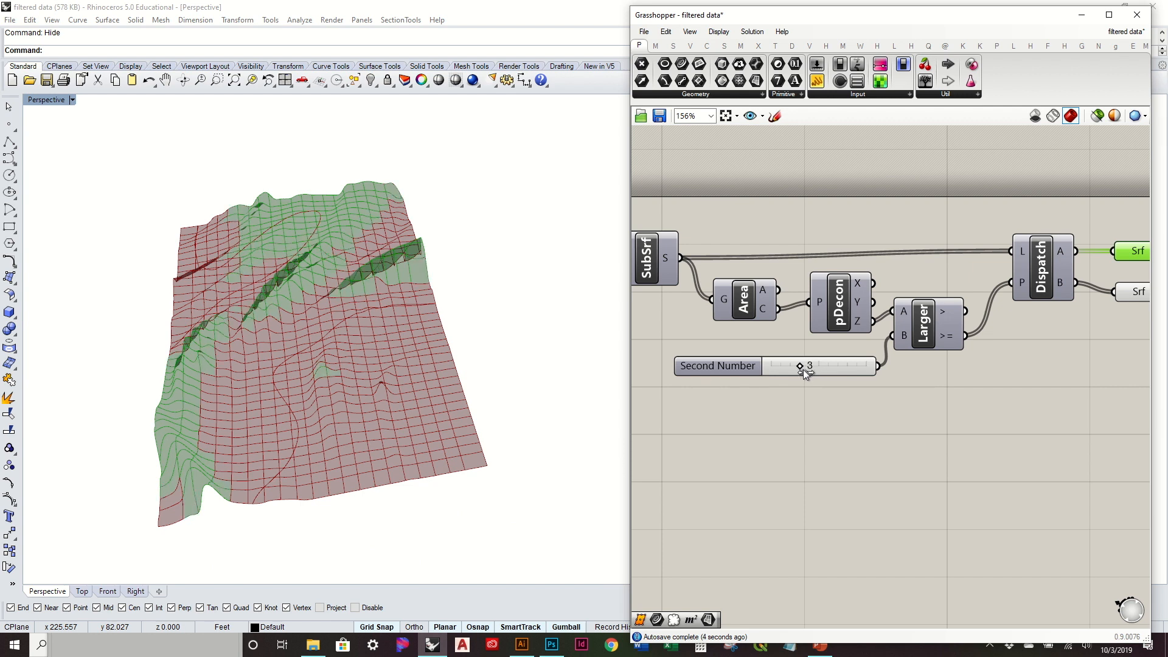
{"action": "mouse_move", "coordinate": [797, 374]}
{"action": "left_mouse_down"}
{"action": "mouse_move", "coordinate": [771, 381]}
{"action": "mouse_move", "coordinate": [815, 382]}
{"action": "left_mouse_up"}
Examine the terrain panels in Dispatch's B output and then its A output by highlighting each Surface parameter.
{"action": "right_click_drag", "start_coordinate": [1038, 336], "coordinate": [931, 340]}
{"action": "left_click", "coordinate": [1040, 298]}
{"action": "right_click_drag", "start_coordinate": [703, 371], "coordinate": [779, 364]}
{"action": "mouse_move", "coordinate": [778, 363]}
{"action": "left_mouse_down"}
{"action": "mouse_move", "coordinate": [768, 365]}
{"action": "mouse_move", "coordinate": [789, 379]}
{"action": "mouse_move", "coordinate": [746, 378]}
{"action": "mouse_move", "coordinate": [781, 381]}
{"action": "left_mouse_up"}
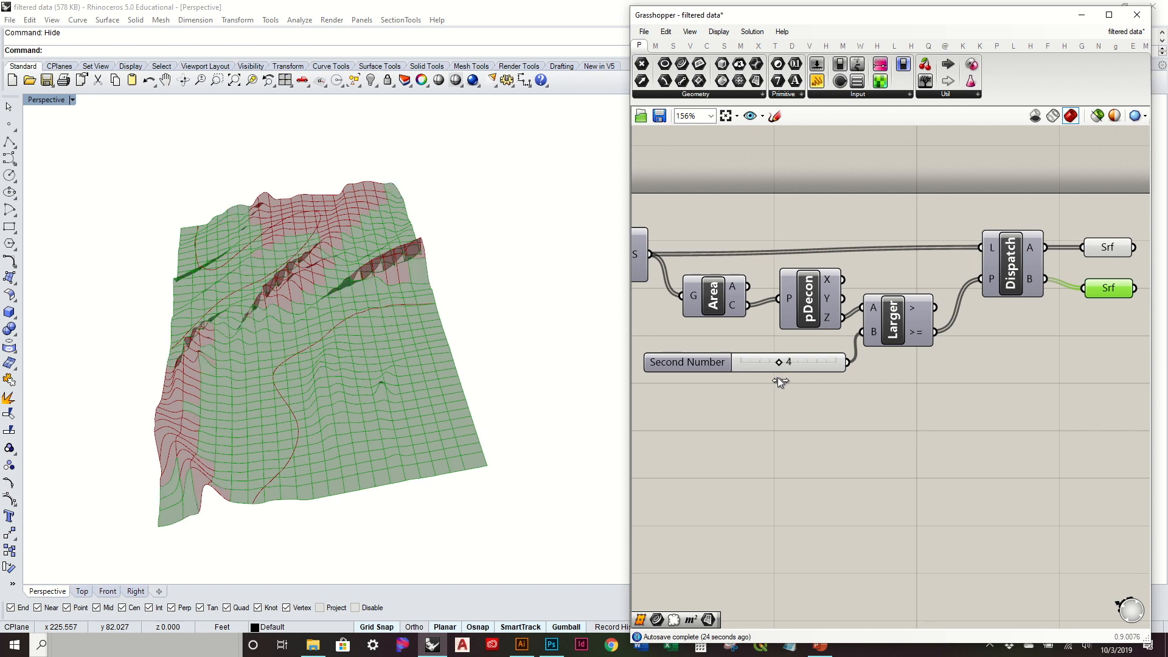
{"action": "right_click_drag", "start_coordinate": [345, 379], "coordinate": [470, 448]}
{"action": "left_click", "coordinate": [954, 414]}
{"action": "right_click_drag", "start_coordinate": [922, 352], "coordinate": [866, 356]}
{"action": "left_click", "coordinate": [1050, 257]}
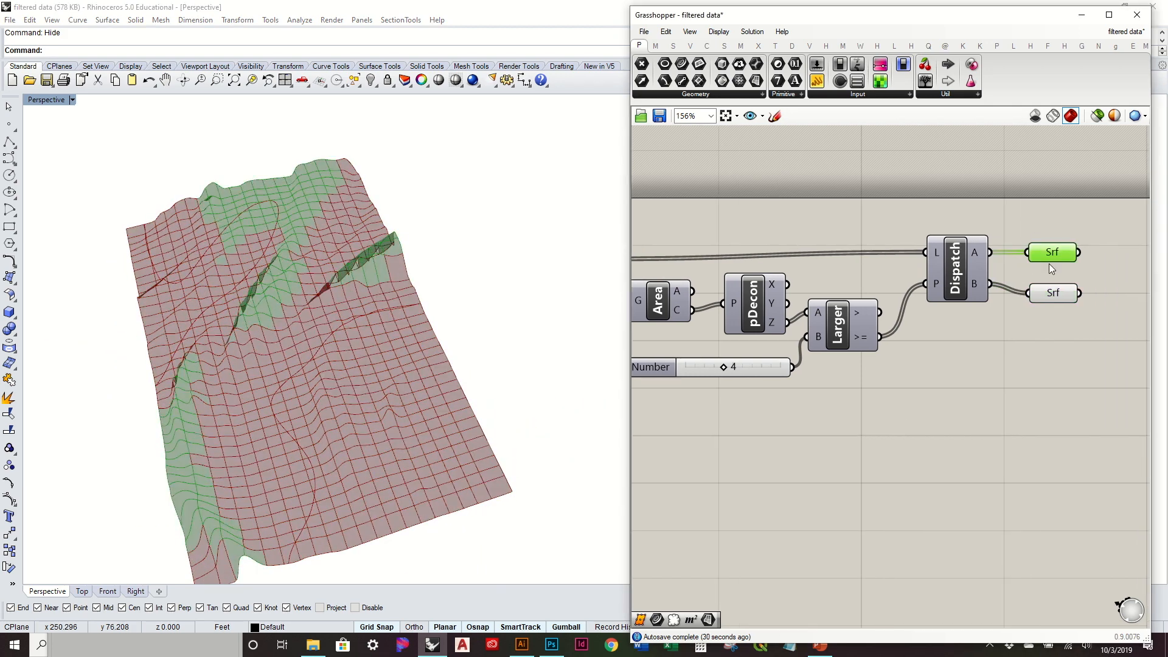
Tidy the two Surface parameters by moving them closer to Dispatch's outputs.
{"action": "right_click_drag", "start_coordinate": [1081, 345], "coordinate": [985, 357]}
{"action": "left_click_drag", "start_coordinate": [967, 310], "coordinate": [943, 261]}
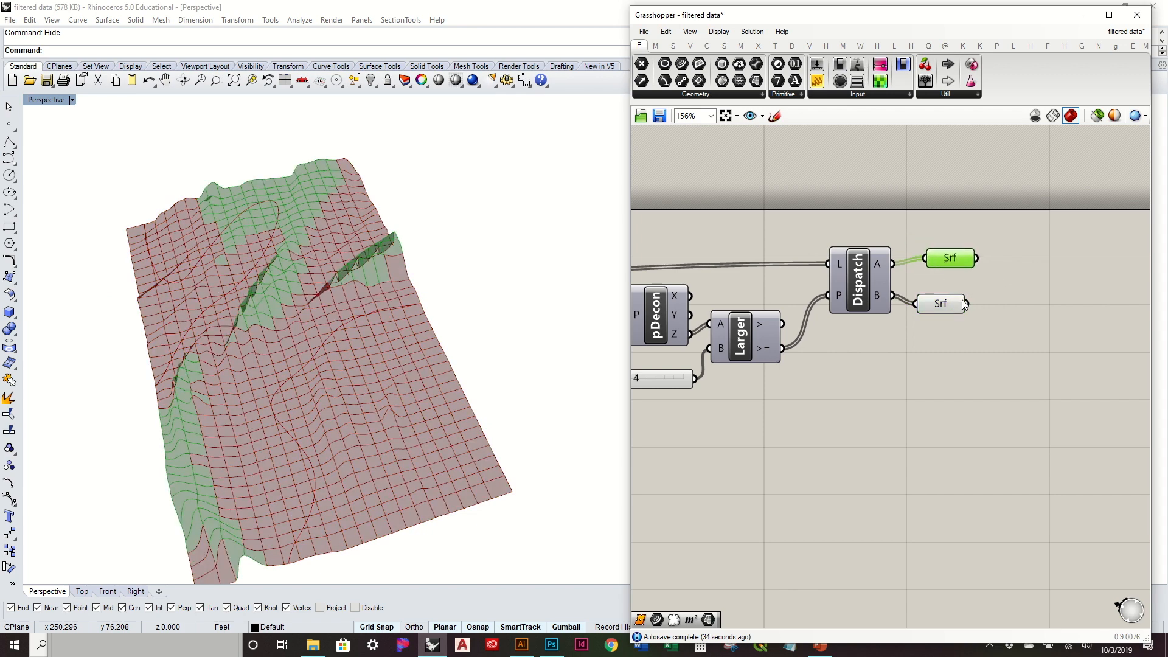
{"action": "scroll", "coordinate": [964, 304], "scroll_direction": "down", "scroll_amount": 2}
{"action": "left_click", "coordinate": [1039, 381]}
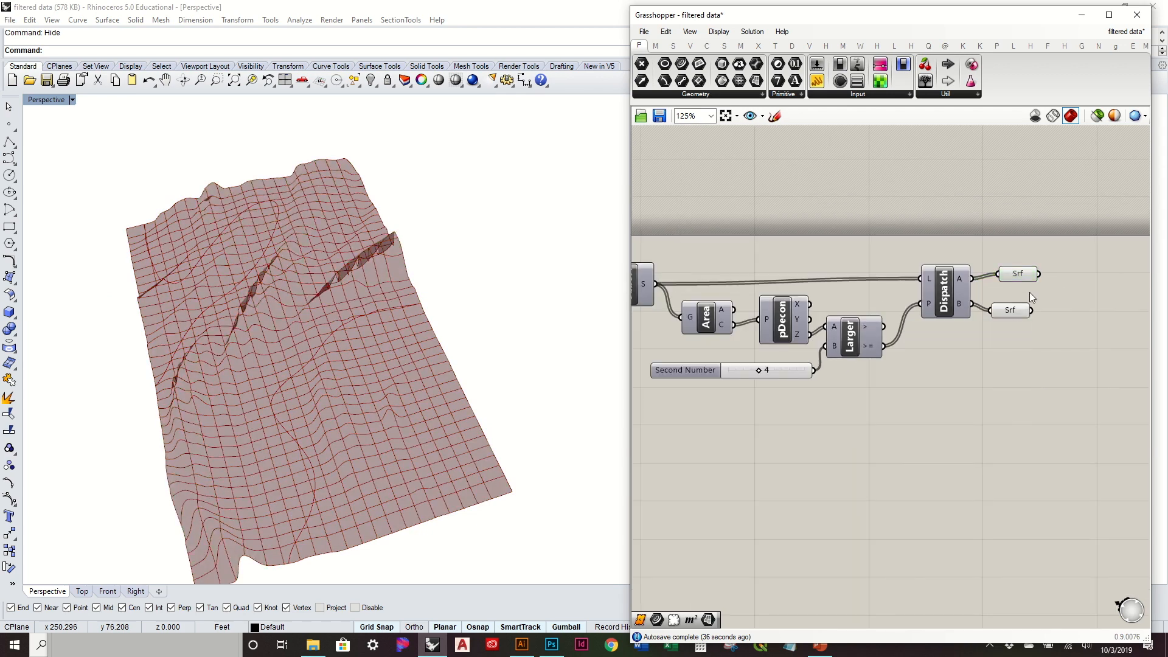
{"action": "left_click_drag", "start_coordinate": [1022, 271], "coordinate": [1009, 278]}
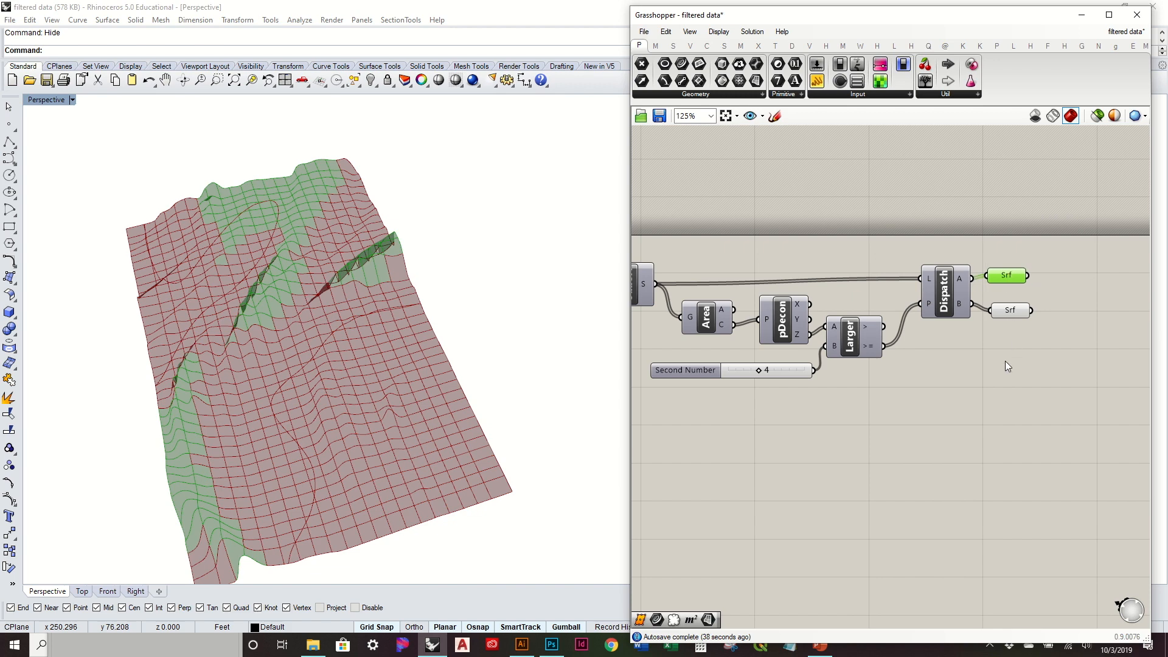
Duplicate Dispatch below the original and connect pDecon's Z output to the copy's L input instead.
{"action": "right_click_drag", "start_coordinate": [857, 373], "coordinate": [902, 371]}
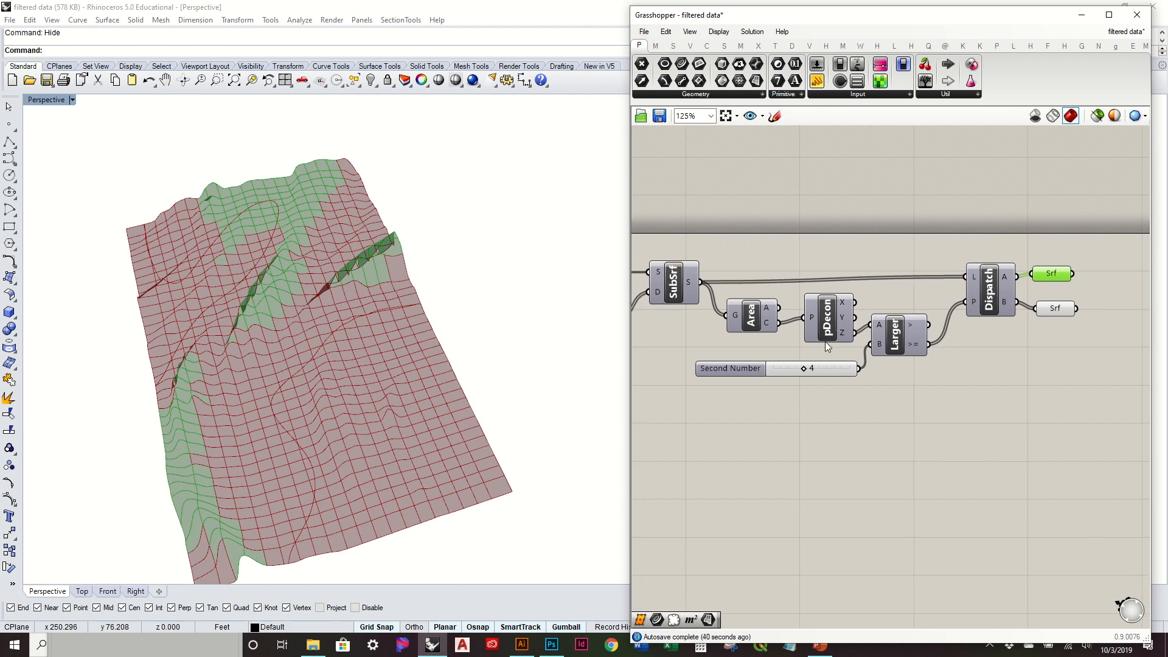
{"action": "left_click", "coordinate": [1056, 308]}
{"action": "left_click", "coordinate": [986, 287]}
{"action": "left_click_drag", "start_coordinate": [993, 294], "coordinate": [992, 408], "text": "alt"}
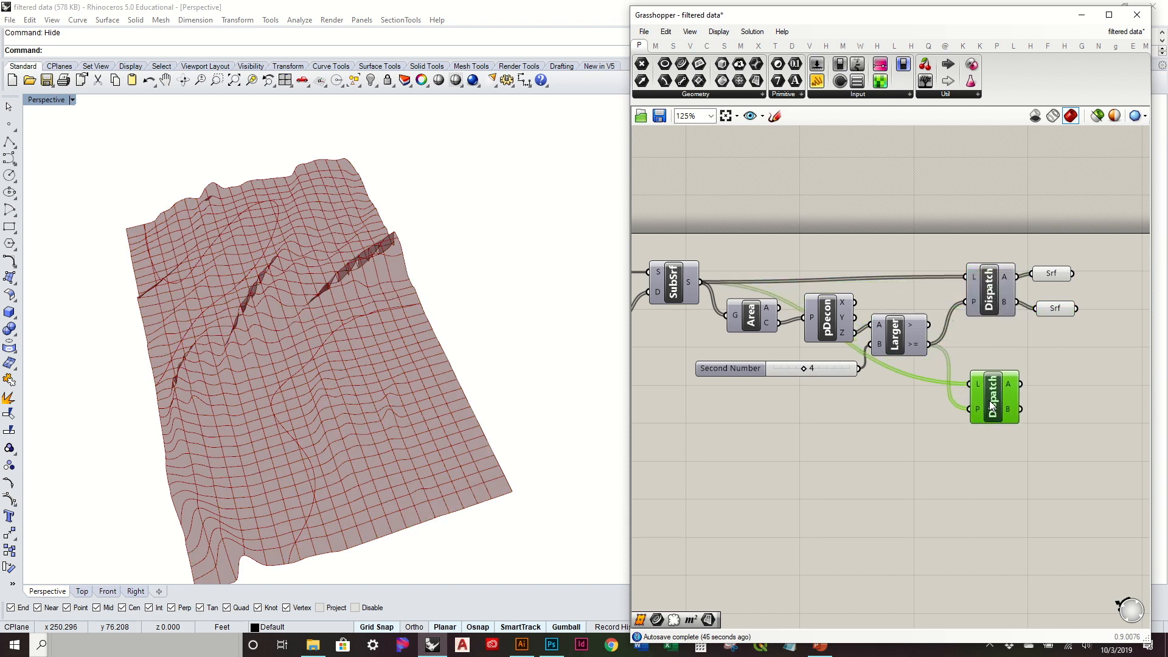
{"action": "left_click_drag", "start_coordinate": [837, 333], "coordinate": [970, 384]}
Compare the copied Dispatch's A output with pDecon's unfiltered Z values in a temporary Panel, and delete the Panel.
{"action": "right_click_drag", "start_coordinate": [1013, 388], "coordinate": [944, 376]}
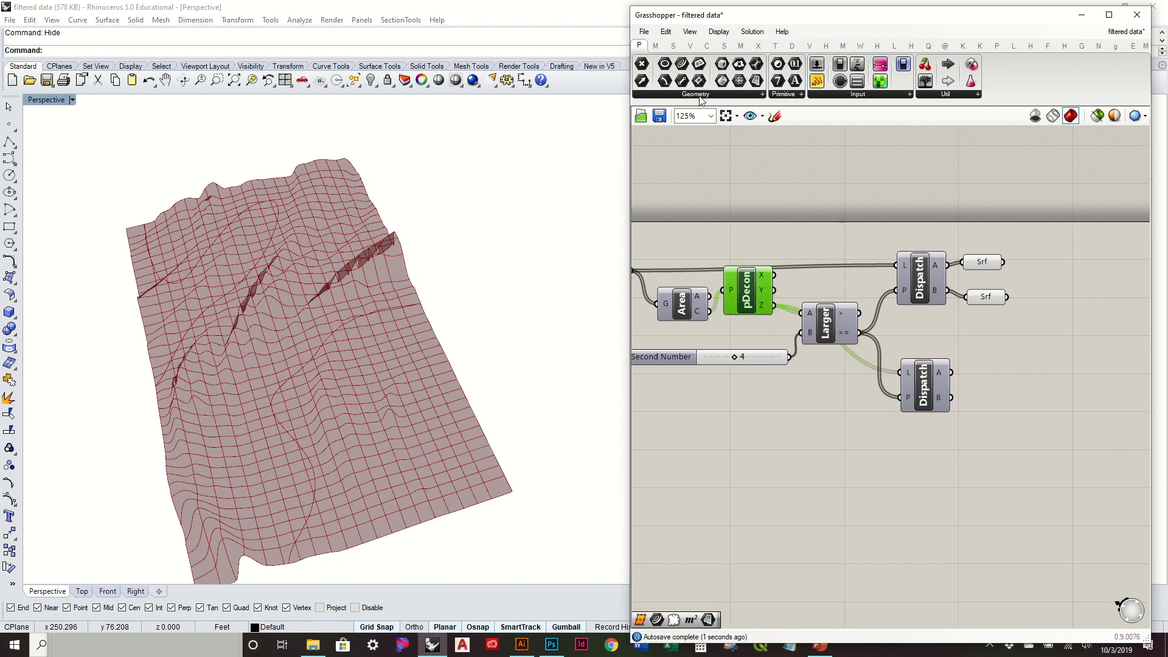
{"action": "left_click_drag", "start_coordinate": [817, 80], "coordinate": [1072, 389]}
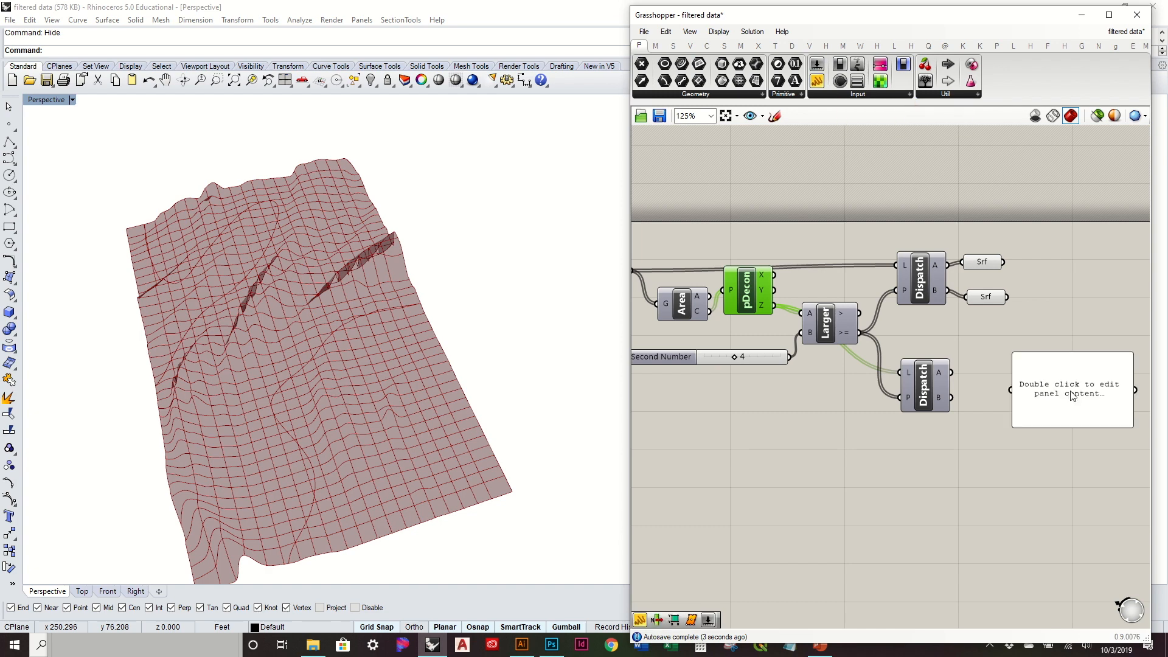
{"action": "left_click_drag", "start_coordinate": [950, 372], "coordinate": [1048, 539]}
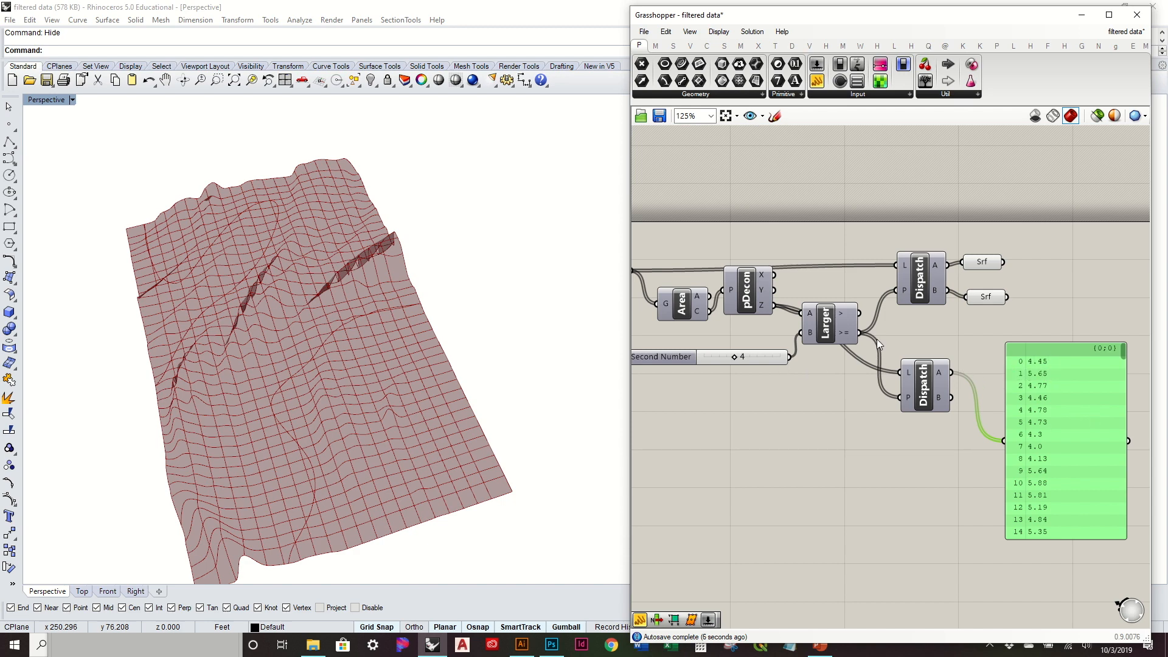
{"action": "left_click_drag", "start_coordinate": [858, 332], "coordinate": [1004, 440]}
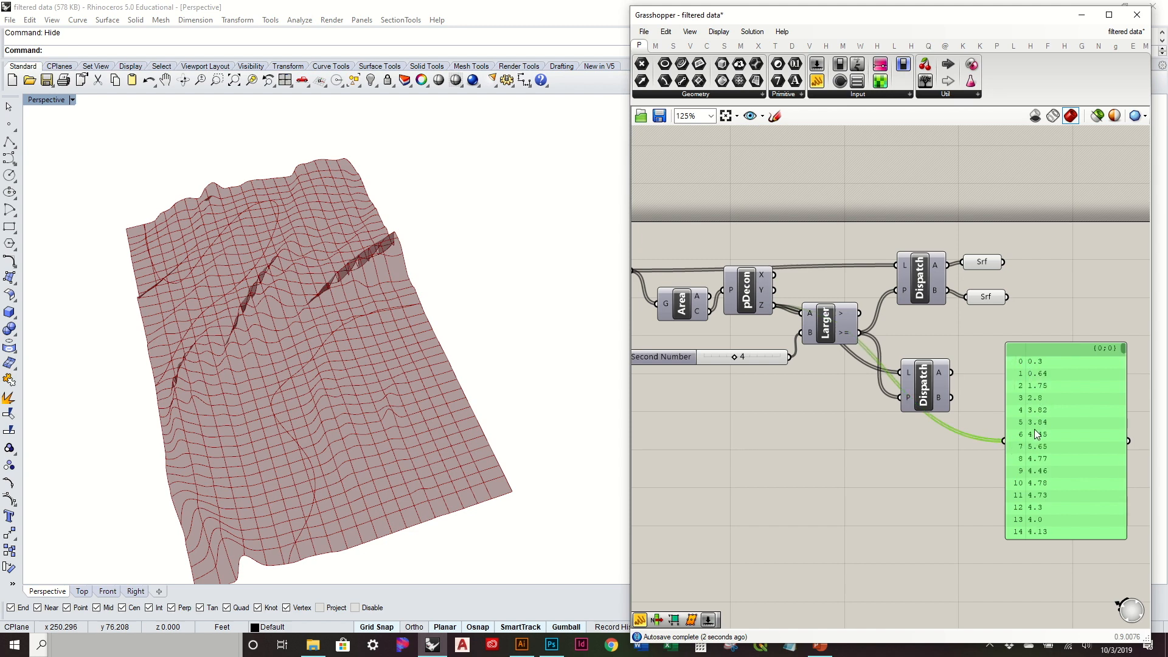
{"action": "left_click_drag", "start_coordinate": [950, 372], "coordinate": [1074, 367]}
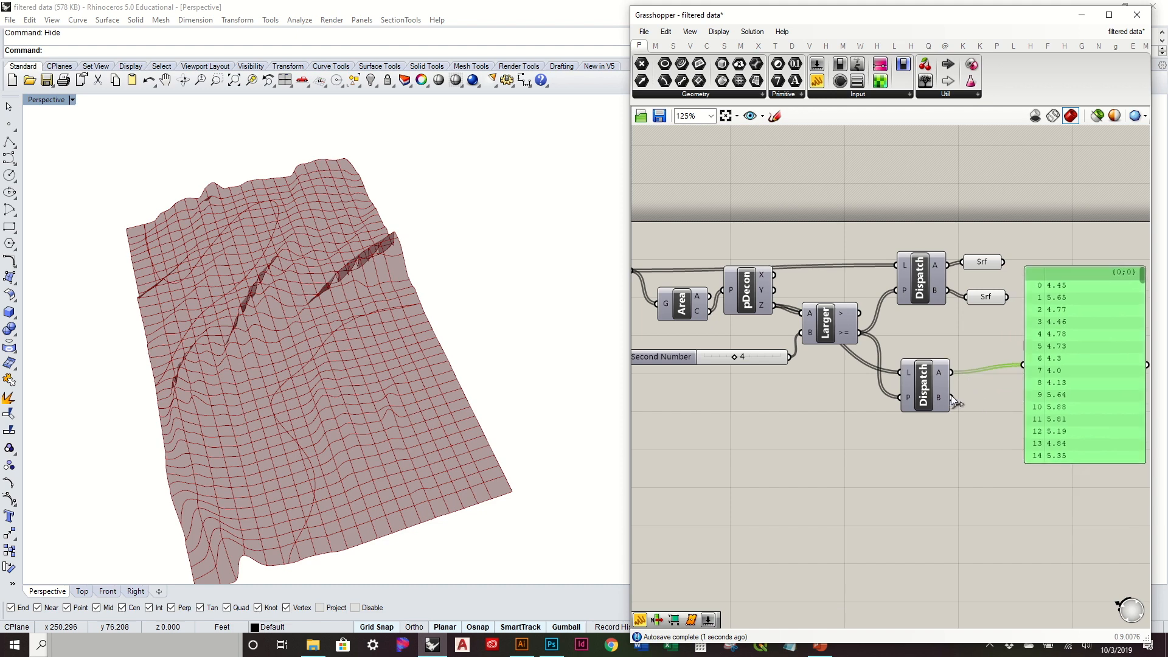
{"action": "right_click_drag", "start_coordinate": [1076, 389], "coordinate": [952, 372]}
{"action": "left_click_drag", "start_coordinate": [952, 372], "coordinate": [951, 386]}
{"action": "key", "text": "Delete"}
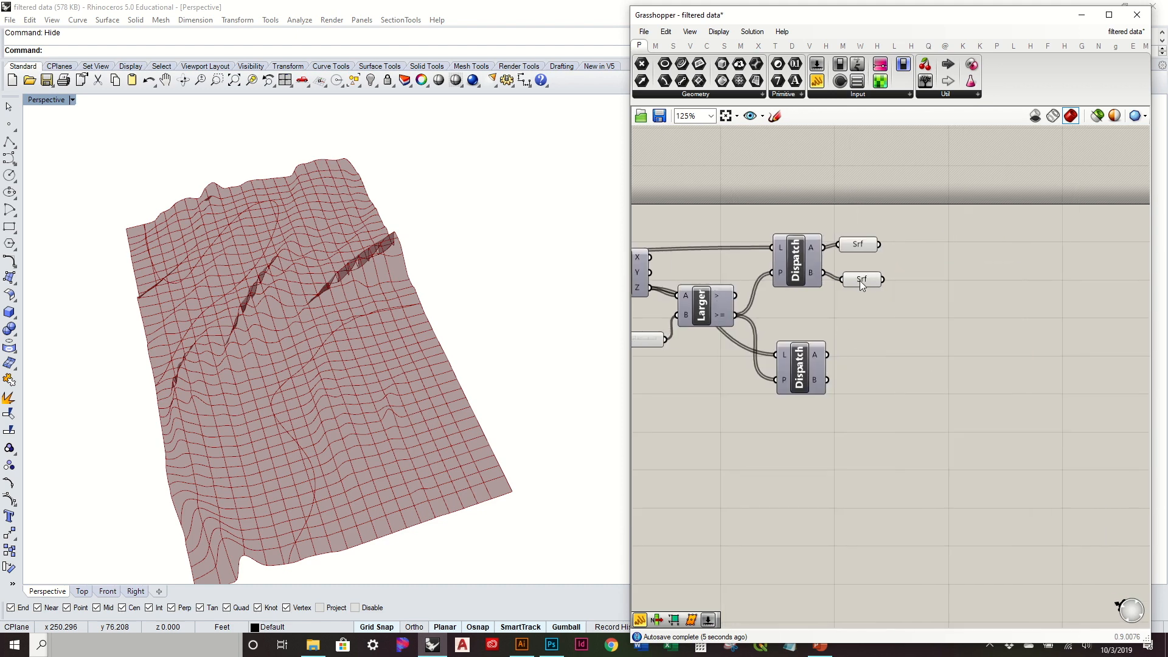
Straighten the wire to the Surface parameter on output A and examine its highlighted high terrain panels up close.
{"action": "left_click_drag", "start_coordinate": [863, 246], "coordinate": [872, 250]}
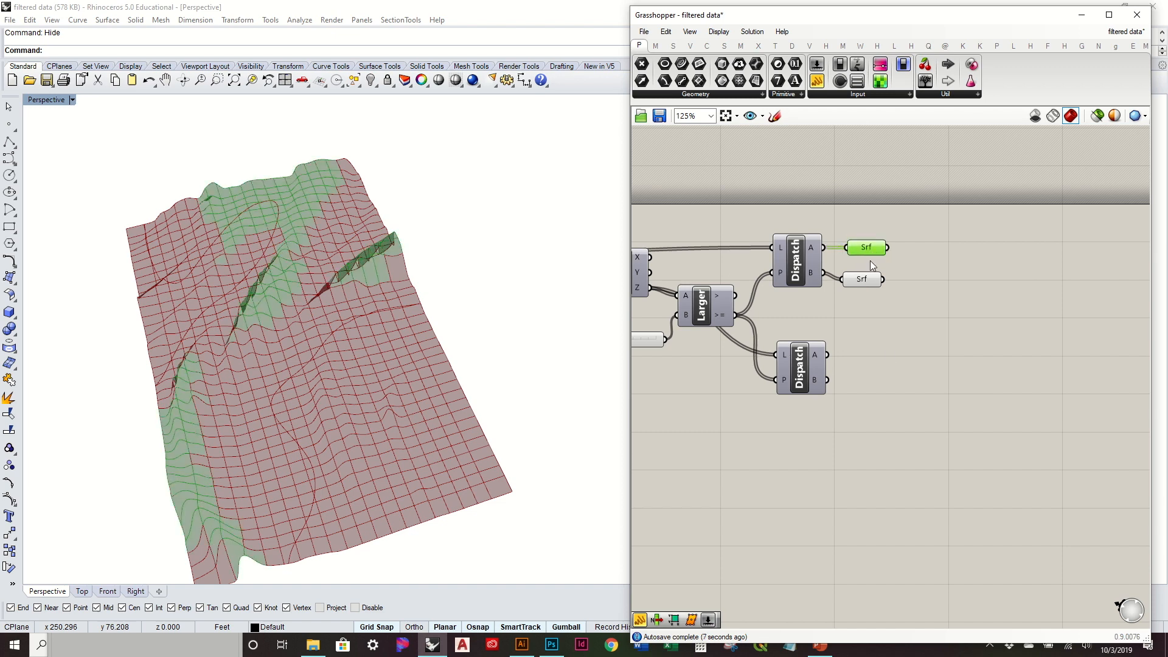
{"action": "right_click_drag", "start_coordinate": [449, 339], "coordinate": [476, 309]}
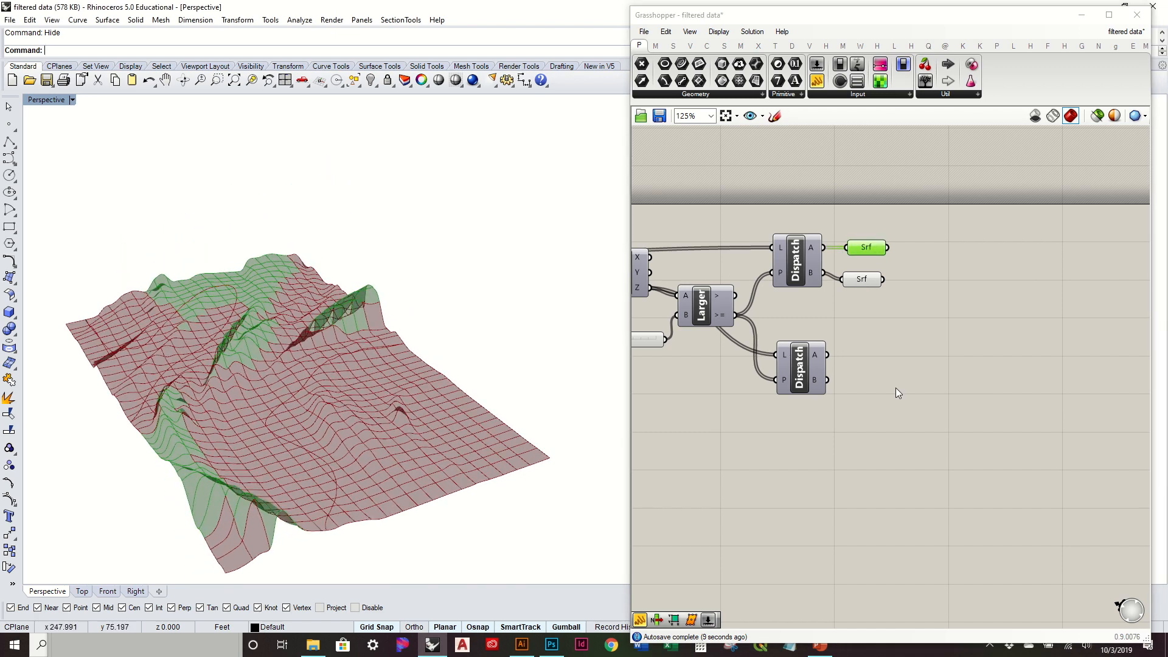
{"action": "left_click", "coordinate": [822, 377]}
{"action": "right_click_drag", "start_coordinate": [876, 379], "coordinate": [949, 362]}
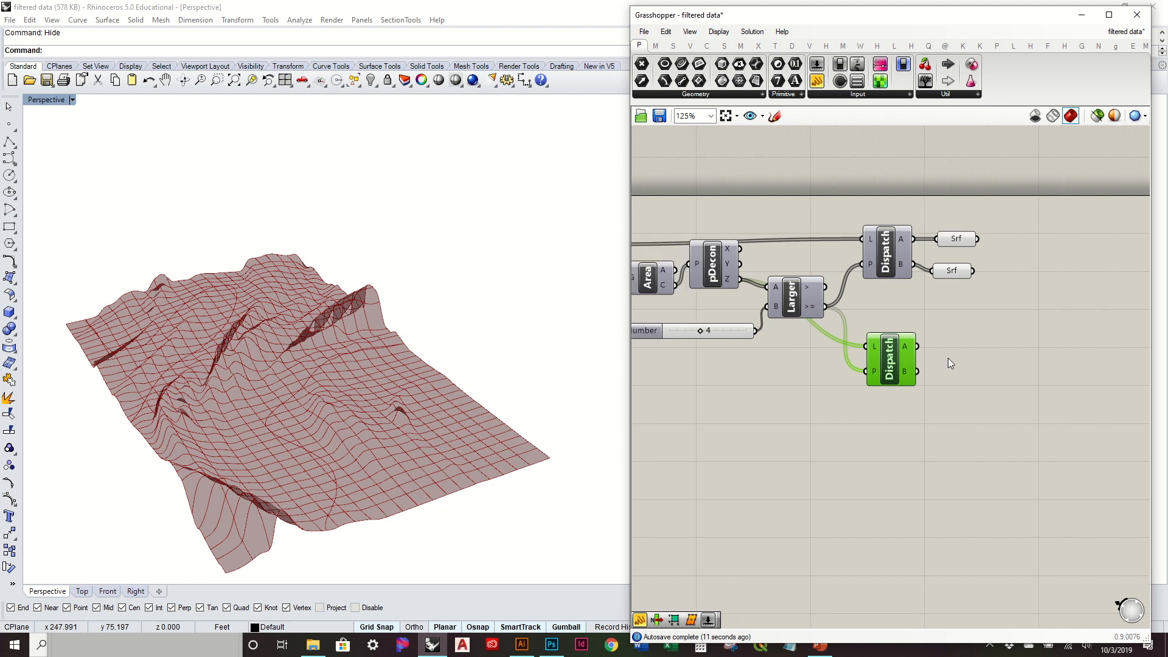
{"action": "right_click_drag", "start_coordinate": [767, 335], "coordinate": [732, 334]}
{"action": "left_click", "coordinate": [975, 345]}
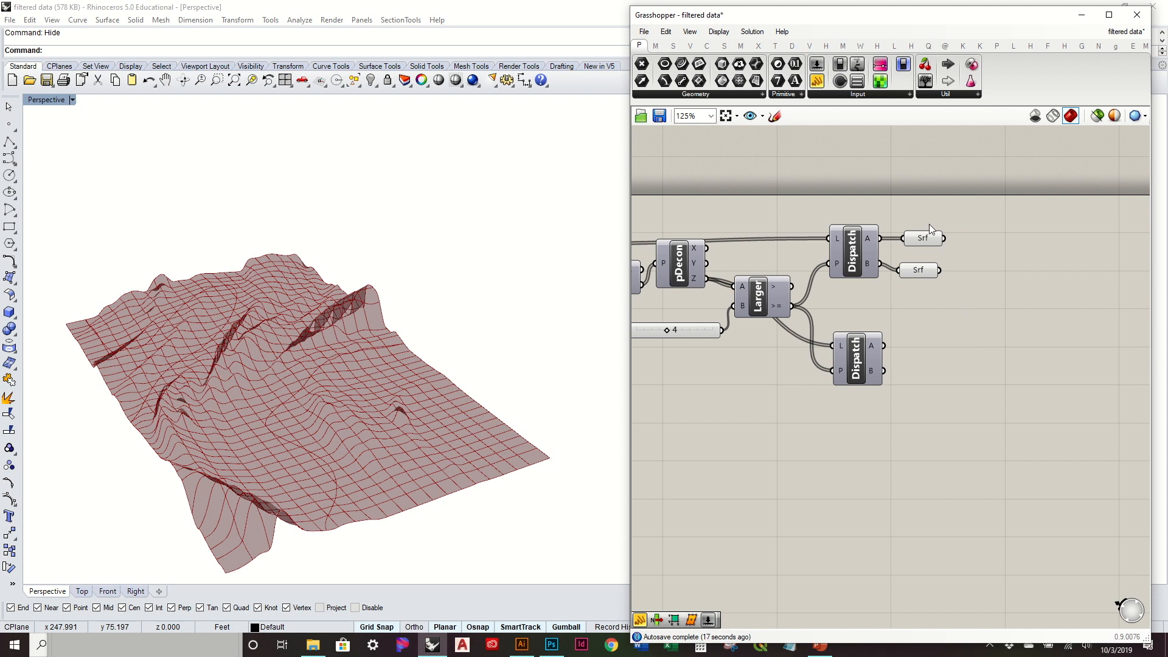
{"action": "right_click_drag", "start_coordinate": [435, 255], "coordinate": [432, 278]}
{"action": "right_click_drag", "start_coordinate": [366, 405], "coordinate": [389, 361]}
{"action": "right_click_drag", "start_coordinate": [317, 262], "coordinate": [308, 224]}
{"action": "left_click", "coordinate": [922, 238]}
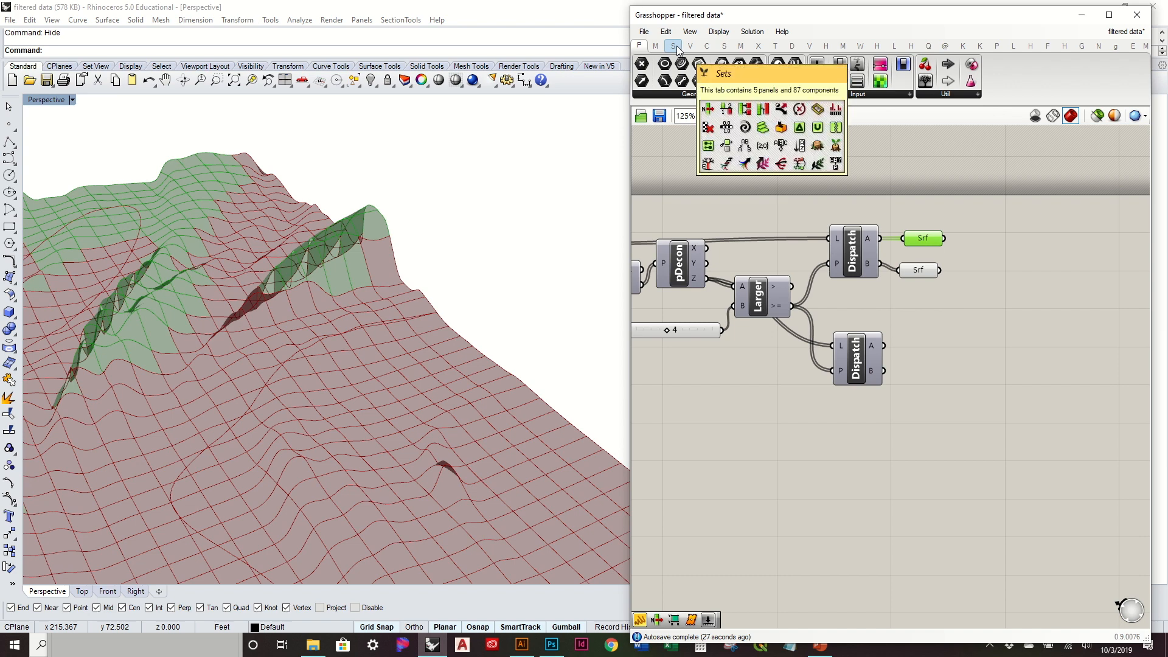
Feed the output A Surface parameter into a new Curve parameter, and turn off the Surface parameter's preview.
{"action": "left_click_drag", "start_coordinate": [682, 64], "coordinate": [1035, 234]}
{"action": "left_click_drag", "start_coordinate": [943, 238], "coordinate": [1017, 231]}
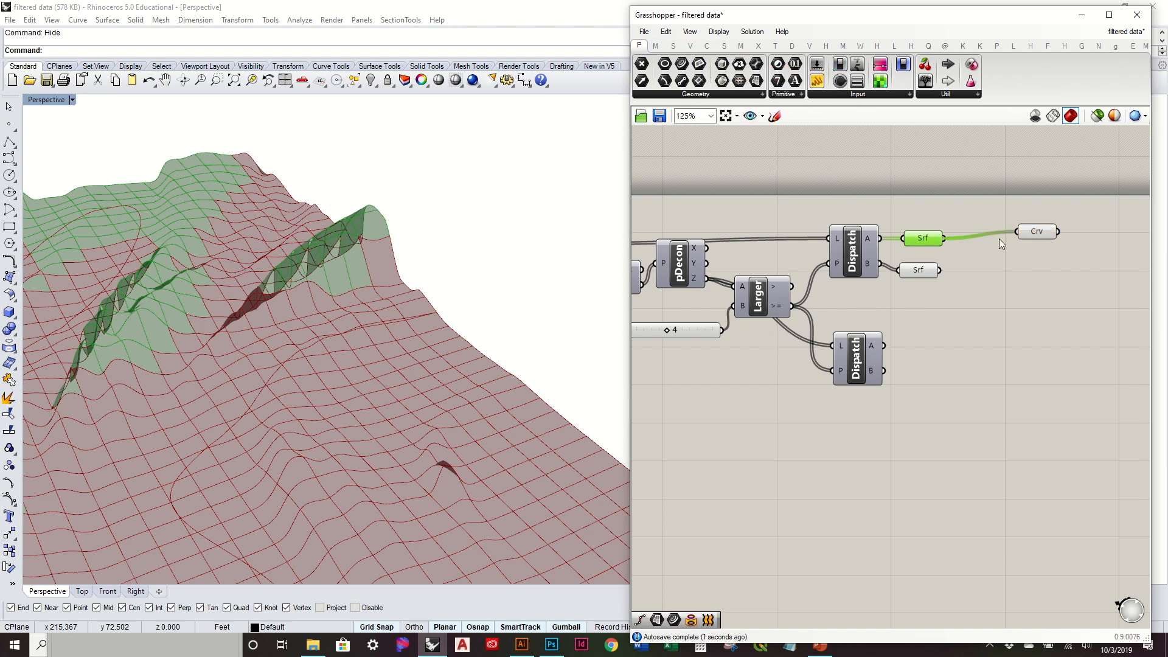
{"action": "right_click", "coordinate": [925, 238]}
{"action": "left_click", "coordinate": [968, 268]}
{"action": "mouse_move", "coordinate": [267, 281]}
{"action": "right_mouse_down"}
{"action": "mouse_move", "coordinate": [339, 269]}
{"action": "mouse_move", "coordinate": [399, 353]}
{"action": "mouse_move", "coordinate": [349, 357]}
{"action": "mouse_move", "coordinate": [276, 298]}
{"action": "right_mouse_up"}
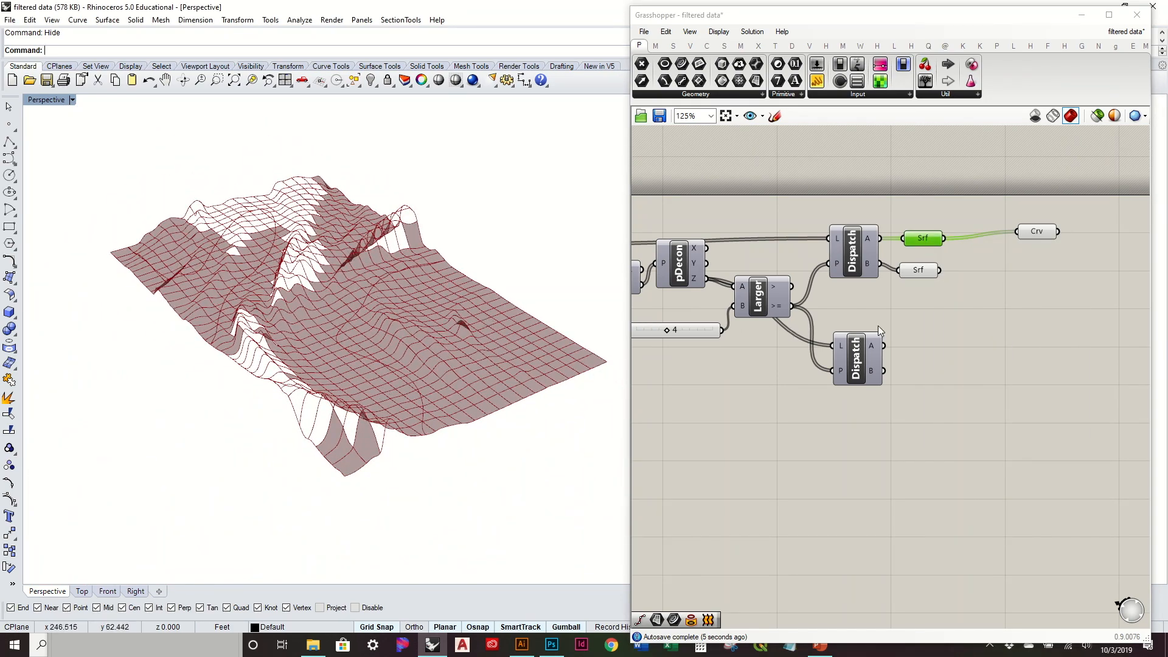
{"action": "left_click_drag", "start_coordinate": [1044, 236], "coordinate": [1021, 237]}
{"action": "right_click_drag", "start_coordinate": [562, 274], "coordinate": [542, 323]}
{"action": "left_click", "coordinate": [1038, 334]}
{"action": "right_click_drag", "start_coordinate": [1037, 333], "coordinate": [981, 341]}
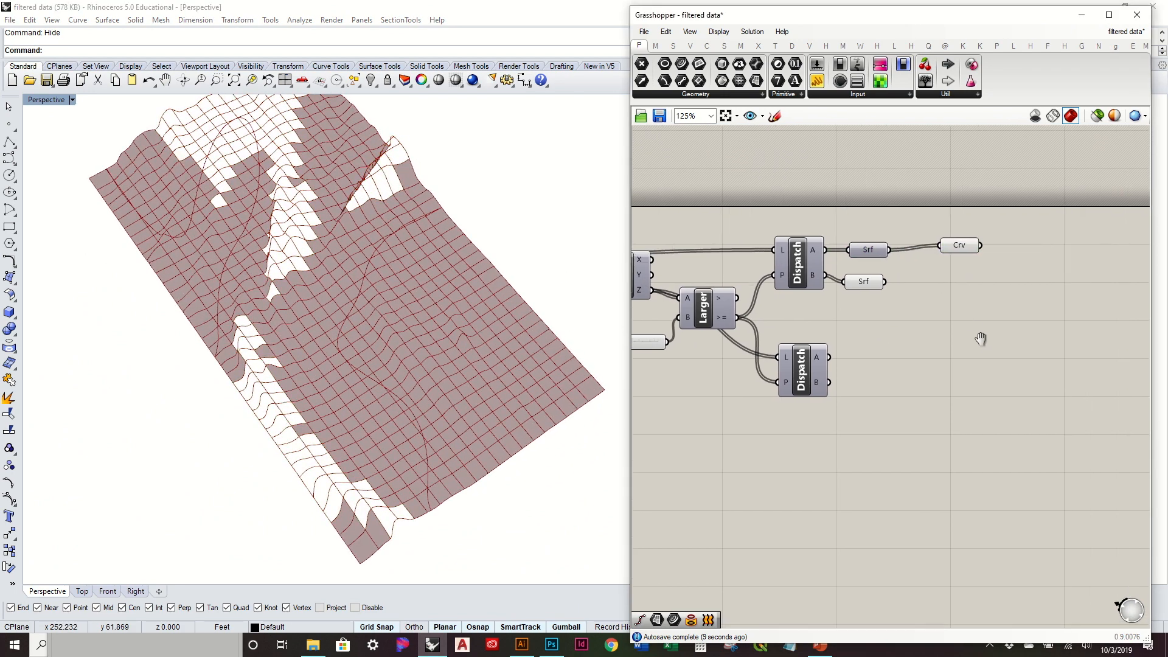
Nudge the Area component into line and move the lower Dispatch further down to make room above it.
{"action": "double_click", "coordinate": [945, 301]}
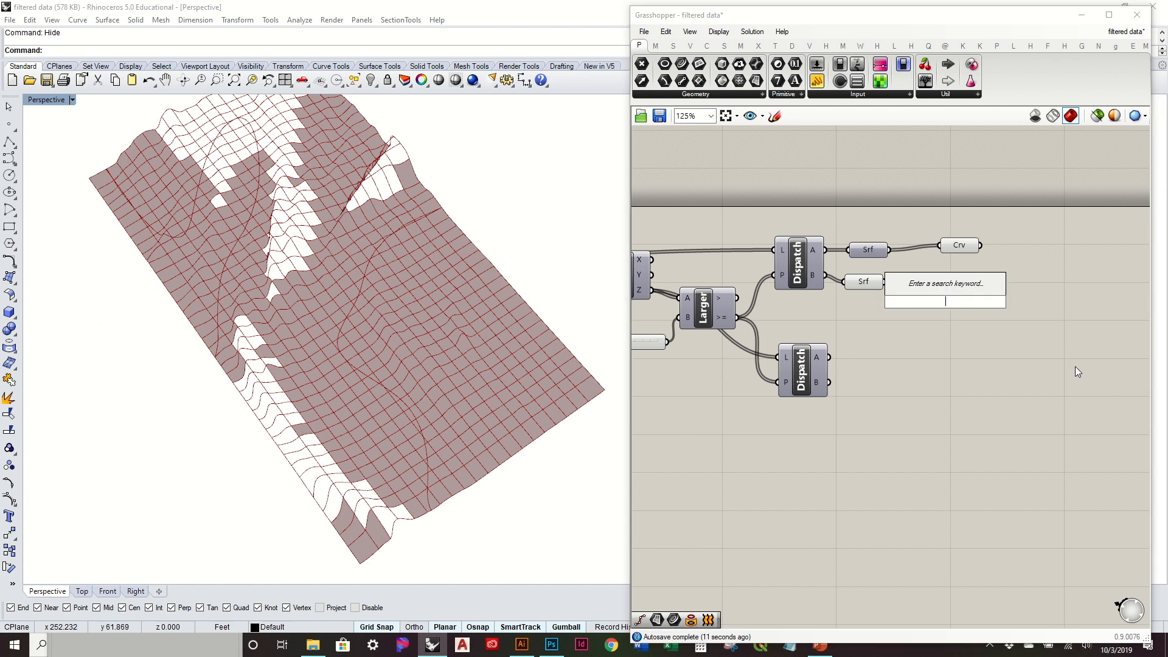
{"action": "right_click_drag", "start_coordinate": [839, 362], "coordinate": [928, 361]}
{"action": "left_click_drag", "start_coordinate": [895, 372], "coordinate": [895, 392]}
{"action": "right_click_drag", "start_coordinate": [912, 326], "coordinate": [954, 310]}
{"action": "right_click_drag", "start_coordinate": [752, 284], "coordinate": [859, 280]}
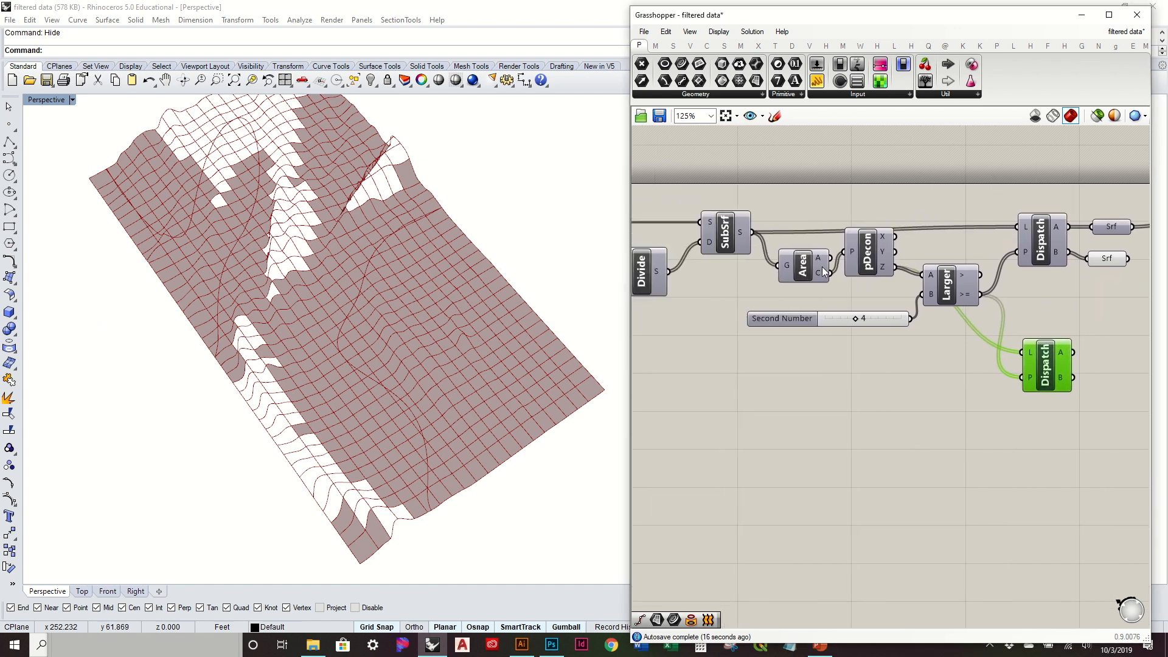
{"action": "right_click_drag", "start_coordinate": [983, 266], "coordinate": [914, 279]}
{"action": "right_click_drag", "start_coordinate": [422, 262], "coordinate": [418, 217]}
{"action": "right_click_drag", "start_coordinate": [1107, 236], "coordinate": [1039, 246]}
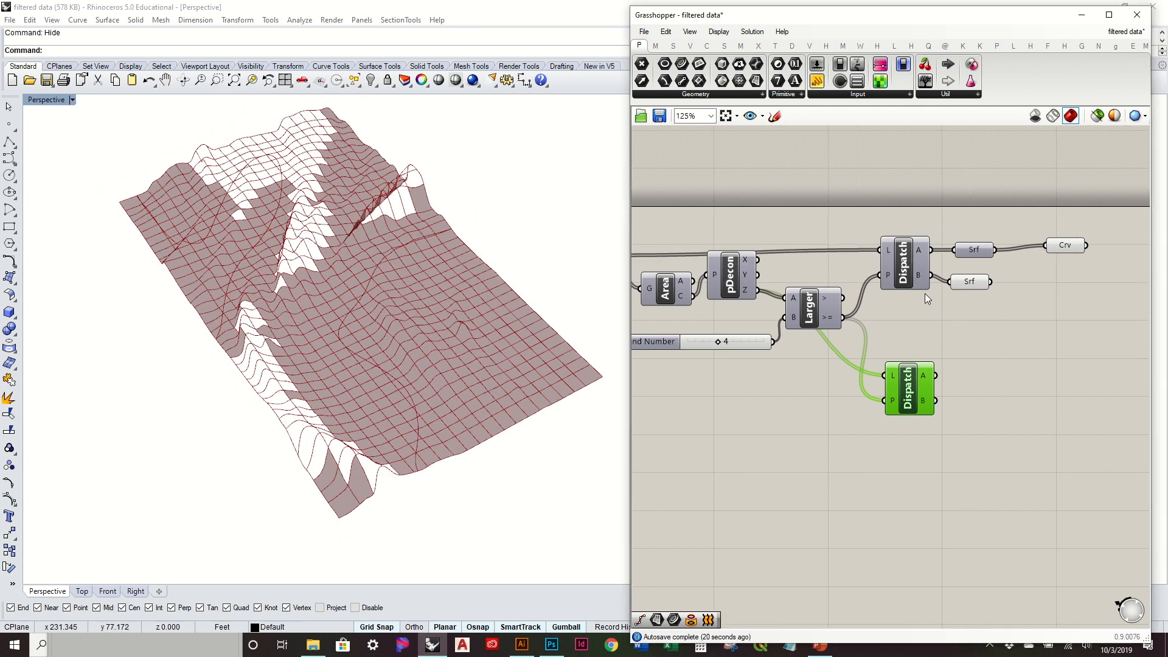
{"action": "right_click_drag", "start_coordinate": [836, 271], "coordinate": [942, 272]}
{"action": "left_click_drag", "start_coordinate": [776, 298], "coordinate": [765, 289]}
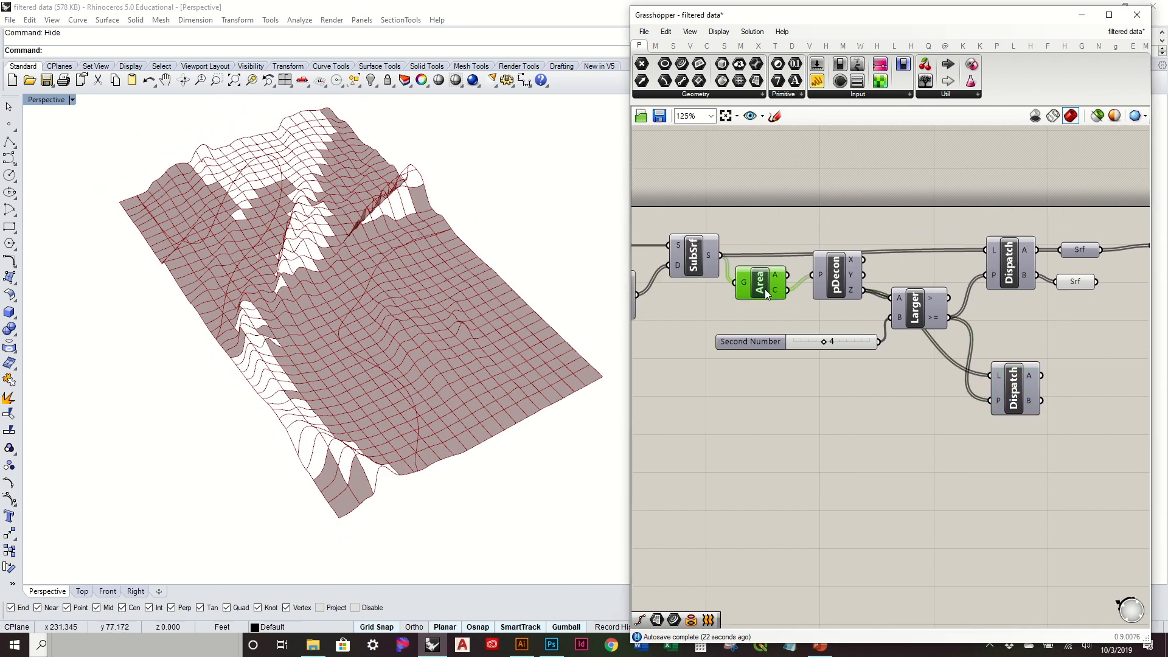
{"action": "left_click_drag", "start_coordinate": [1019, 404], "coordinate": [1009, 476]}
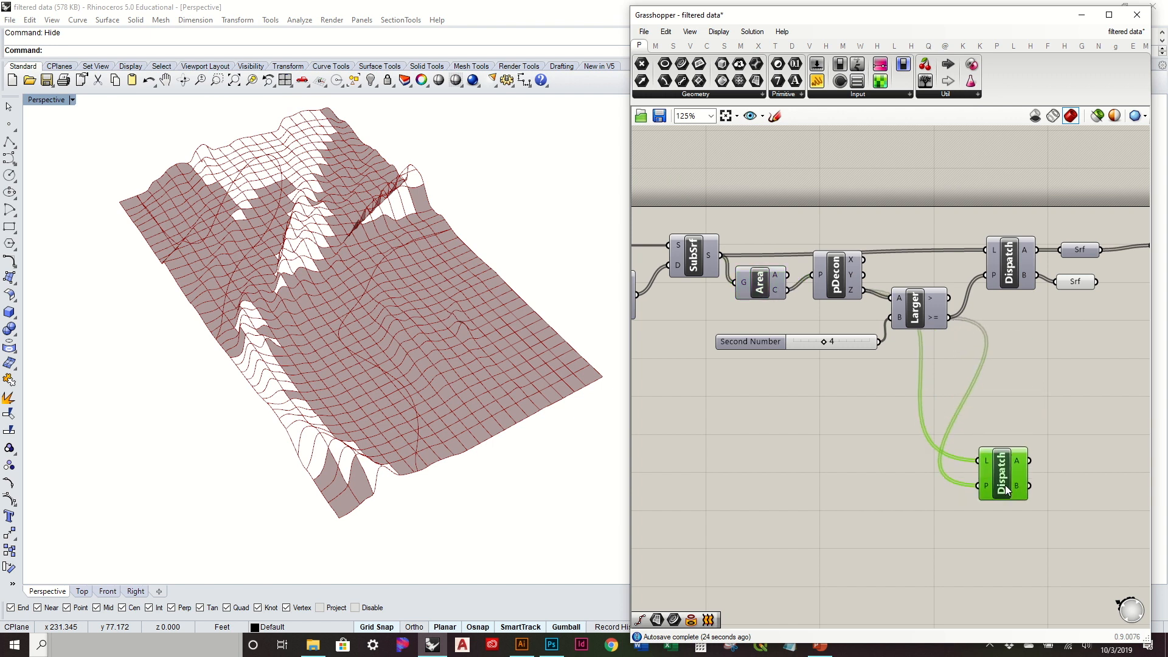
Duplicate the upper Dispatch between the existing two, and connect Area's C output to the duplicate's L input.
{"action": "left_click", "coordinate": [1019, 384]}
{"action": "left_click", "coordinate": [1007, 274]}
{"action": "key", "text": "ctrl+c"}
{"action": "key", "text": "ctrl+v"}
{"action": "left_click_drag", "start_coordinate": [1022, 283], "coordinate": [1013, 388]}
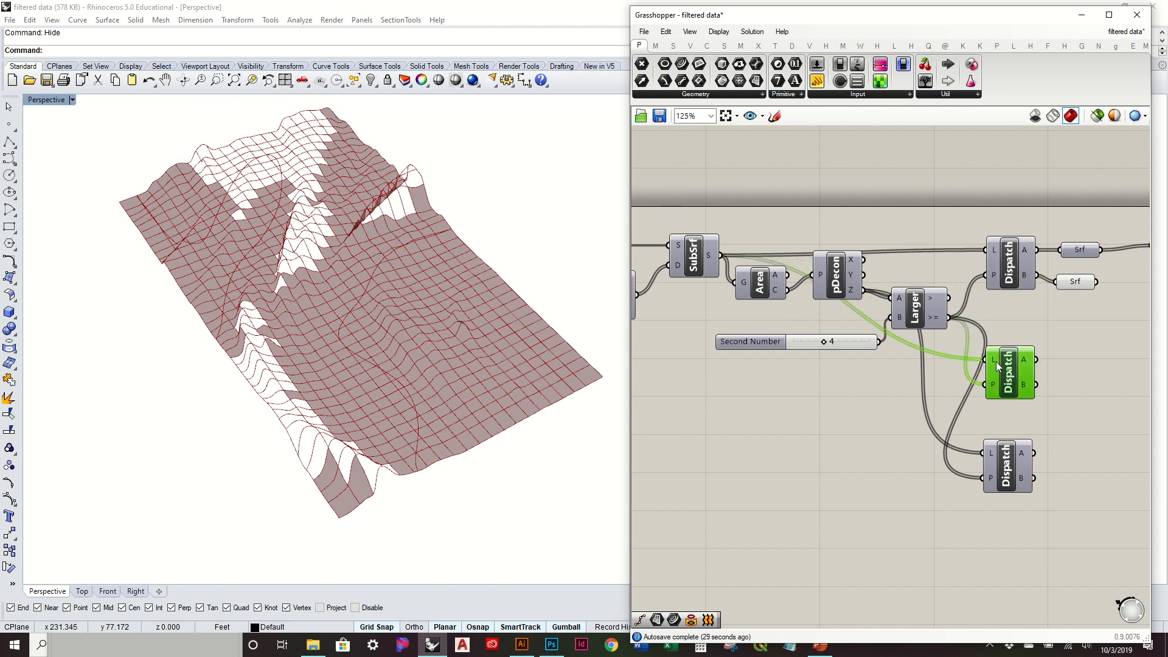
{"action": "mouse_move", "coordinate": [991, 360]}
Add a Point parameter and connect it to the middle Dispatch's A output.
{"action": "right_click_drag", "start_coordinate": [979, 353], "coordinate": [871, 350]}
{"action": "left_click_drag", "start_coordinate": [641, 64], "coordinate": [1001, 352]}
{"action": "left_click_drag", "start_coordinate": [928, 358], "coordinate": [967, 368]}
{"action": "left_click", "coordinate": [1023, 416]}
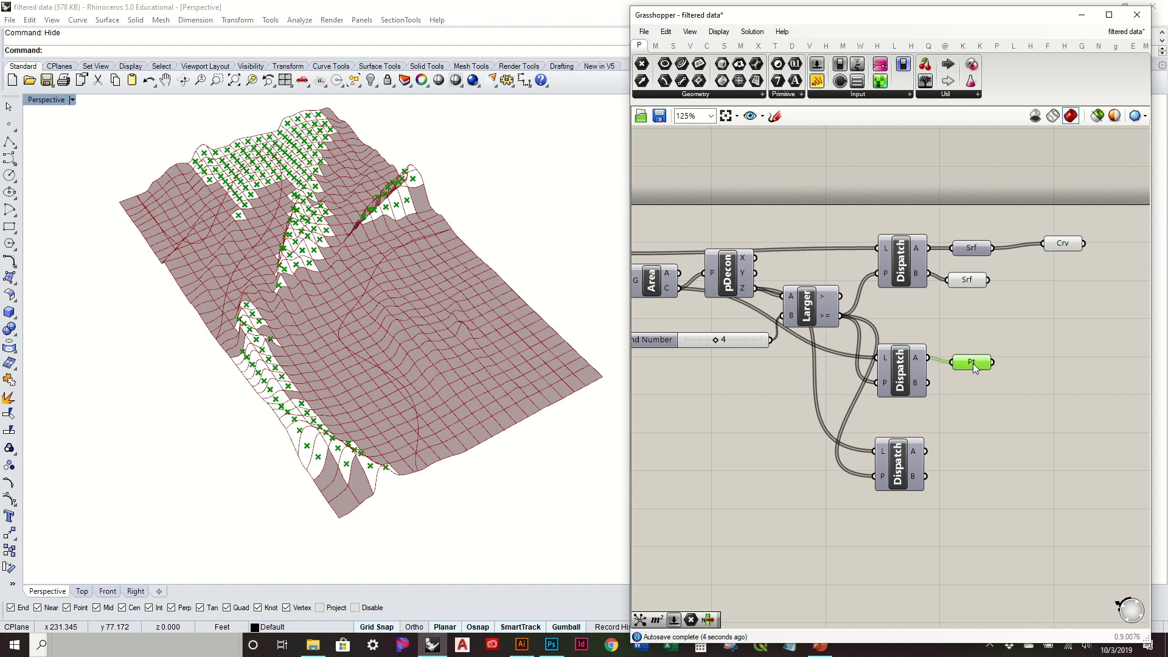
{"action": "left_click", "coordinate": [1061, 241]}
{"action": "left_click", "coordinate": [1039, 334]}
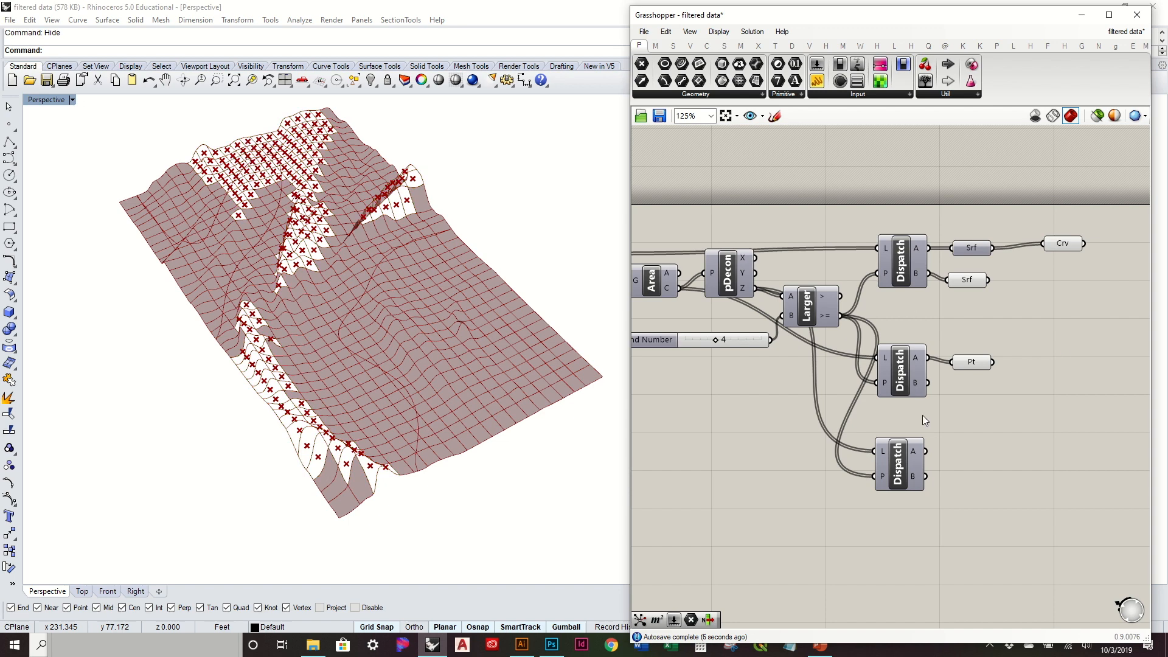
Tidy the layout by moving the bottom Dispatch closer to the others and nudging Larger and the middle Dispatch.
{"action": "right_click_drag", "start_coordinate": [912, 431], "coordinate": [921, 422]}
{"action": "left_click_drag", "start_coordinate": [917, 462], "coordinate": [926, 450]}
{"action": "left_click_drag", "start_coordinate": [826, 301], "coordinate": [818, 315]}
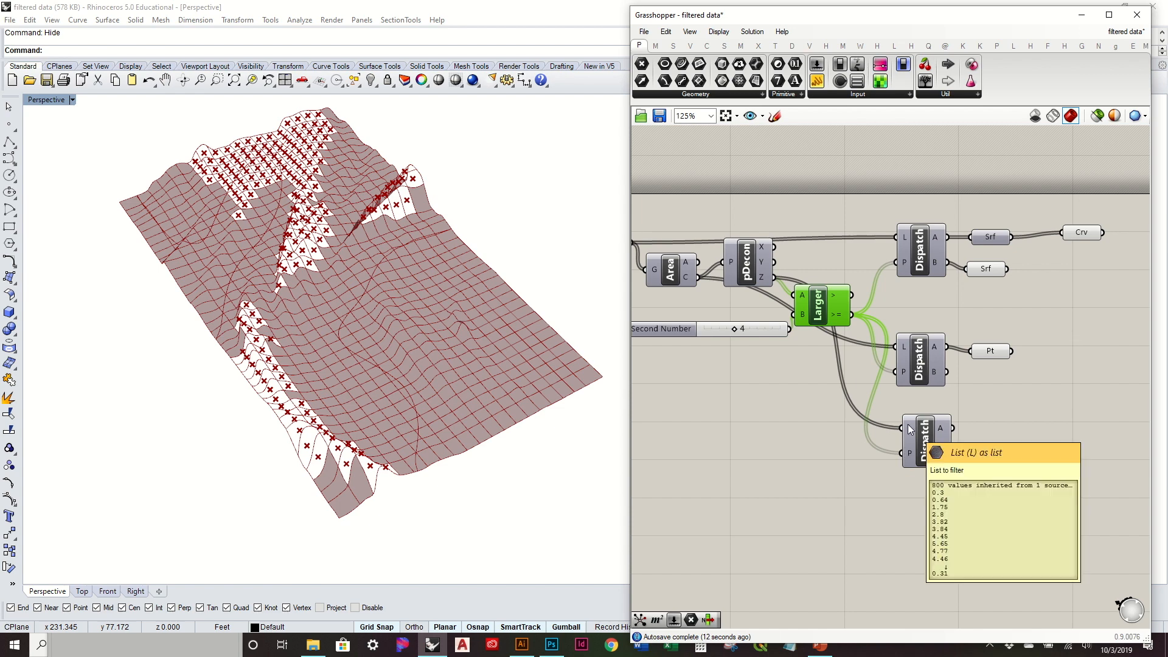
{"action": "mouse_move", "coordinate": [844, 261]}
{"action": "right_mouse_down"}
{"action": "mouse_move", "coordinate": [875, 263]}
{"action": "mouse_move", "coordinate": [836, 263]}
{"action": "right_mouse_up"}
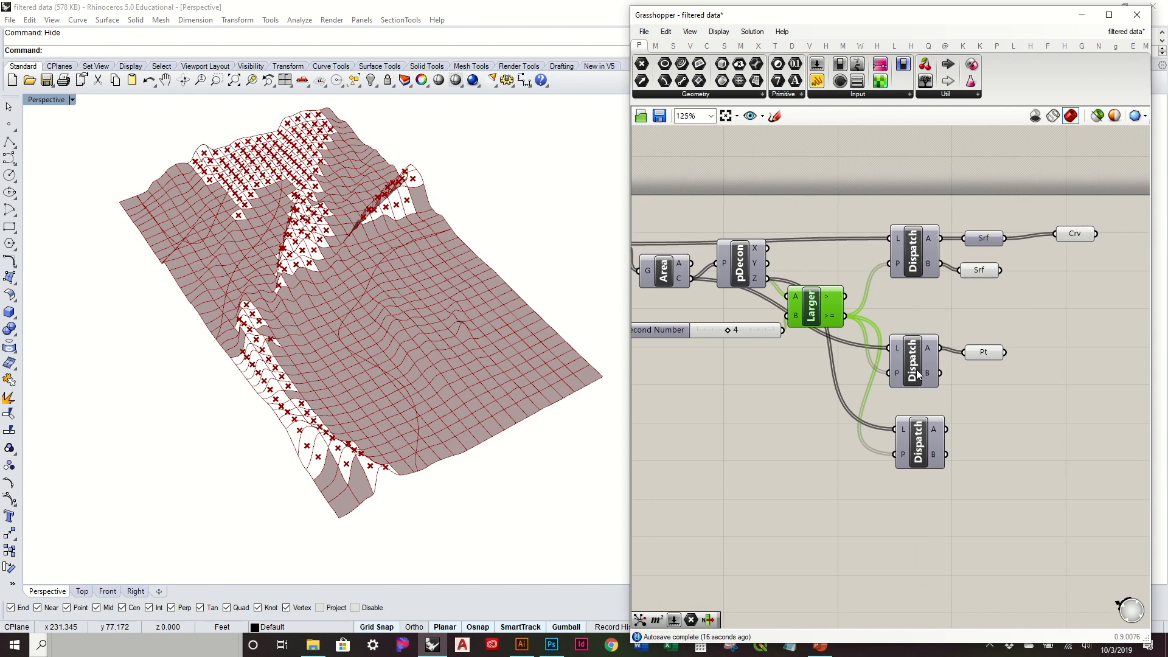
{"action": "left_click_drag", "start_coordinate": [917, 374], "coordinate": [920, 365]}
{"action": "right_click_drag", "start_coordinate": [909, 306], "coordinate": [876, 305]}
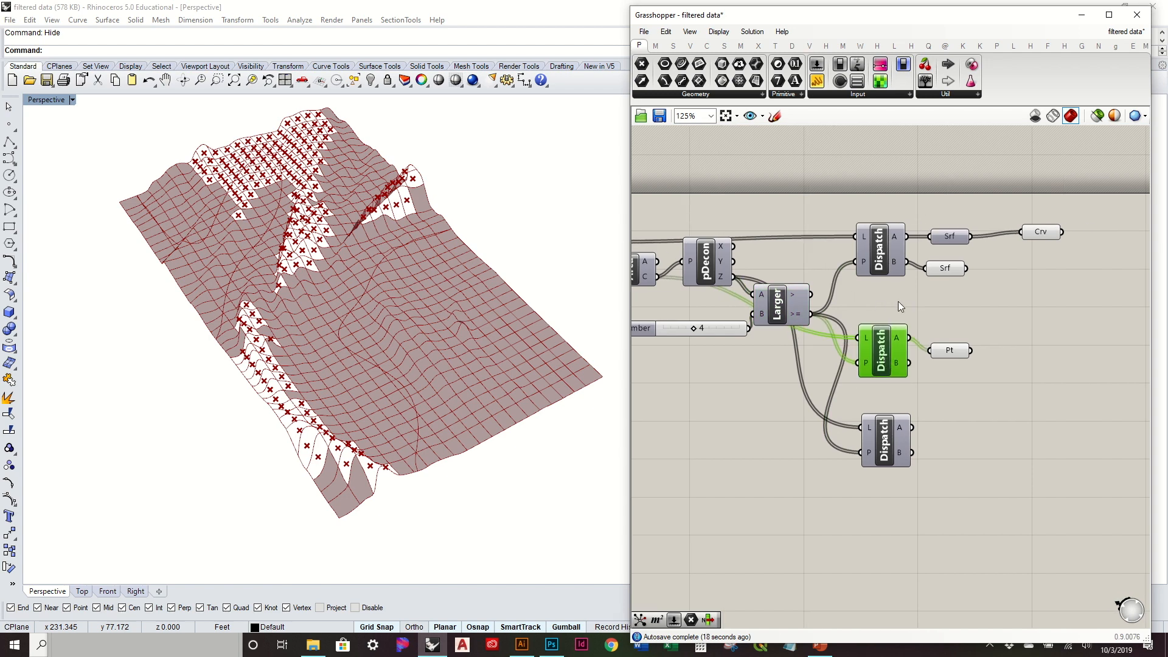
Rename the top Dispatch as Cells and the middle Dispatch as Cell Points.
{"action": "right_click", "coordinate": [878, 251]}
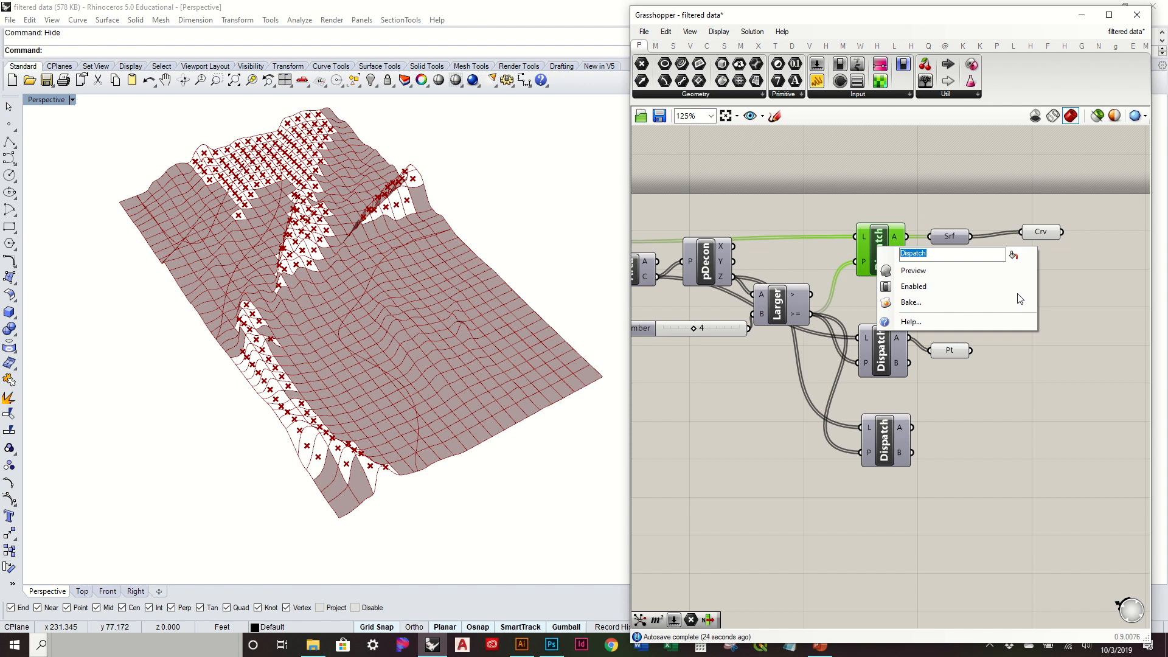
{"action": "type", "text": "Cell"}
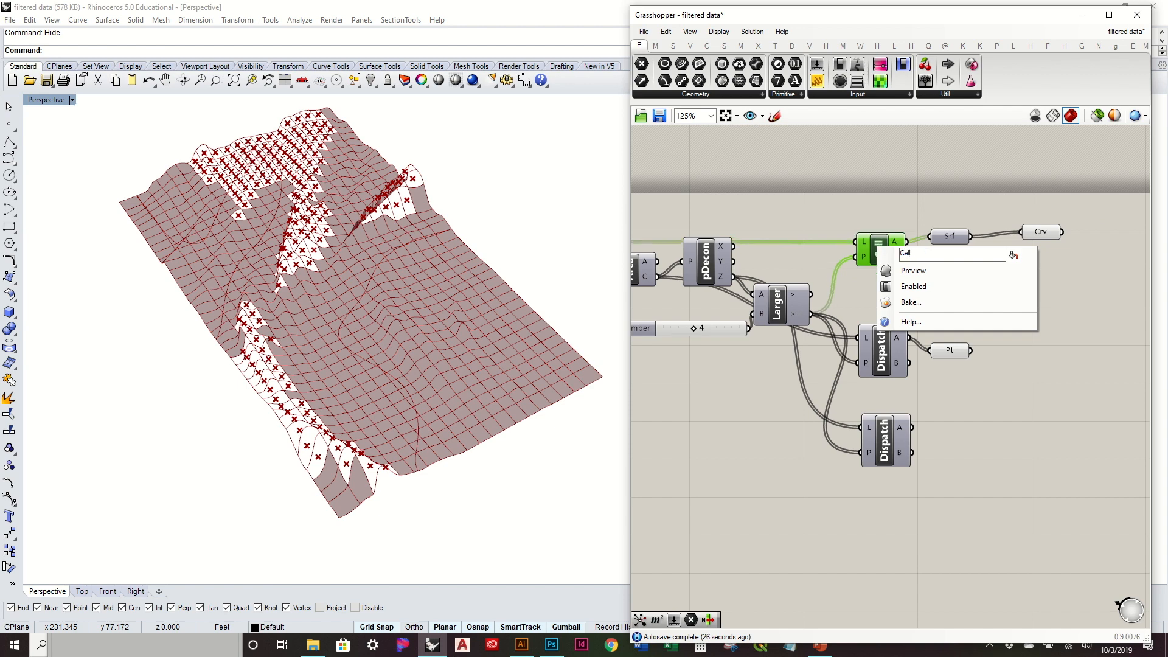
{"action": "type", "text": "s"}
{"action": "key", "text": "Return"}
{"action": "left_click", "coordinate": [882, 351]}
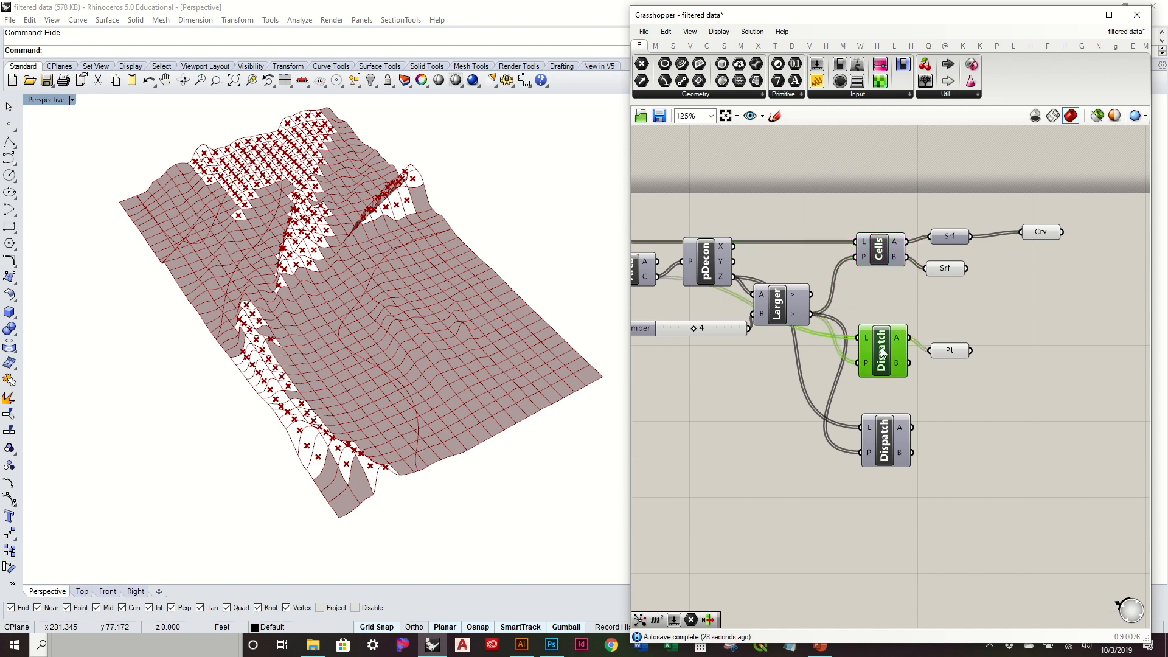
{"action": "right_click", "coordinate": [882, 351]}
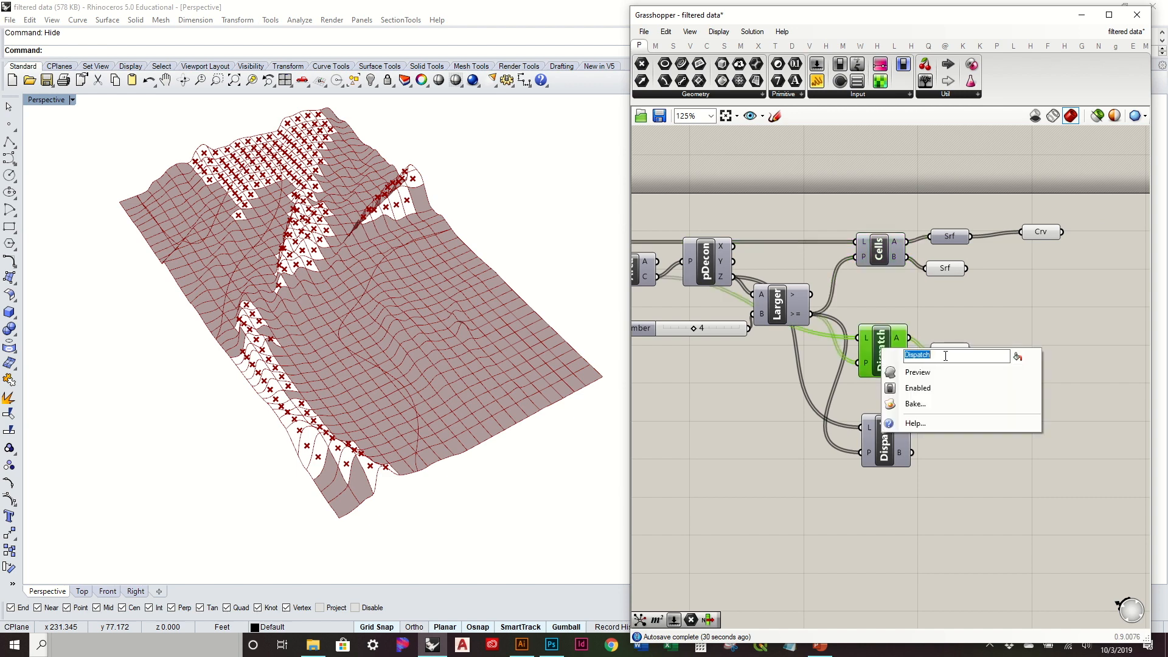
{"action": "type", "text": "Cell Points"}
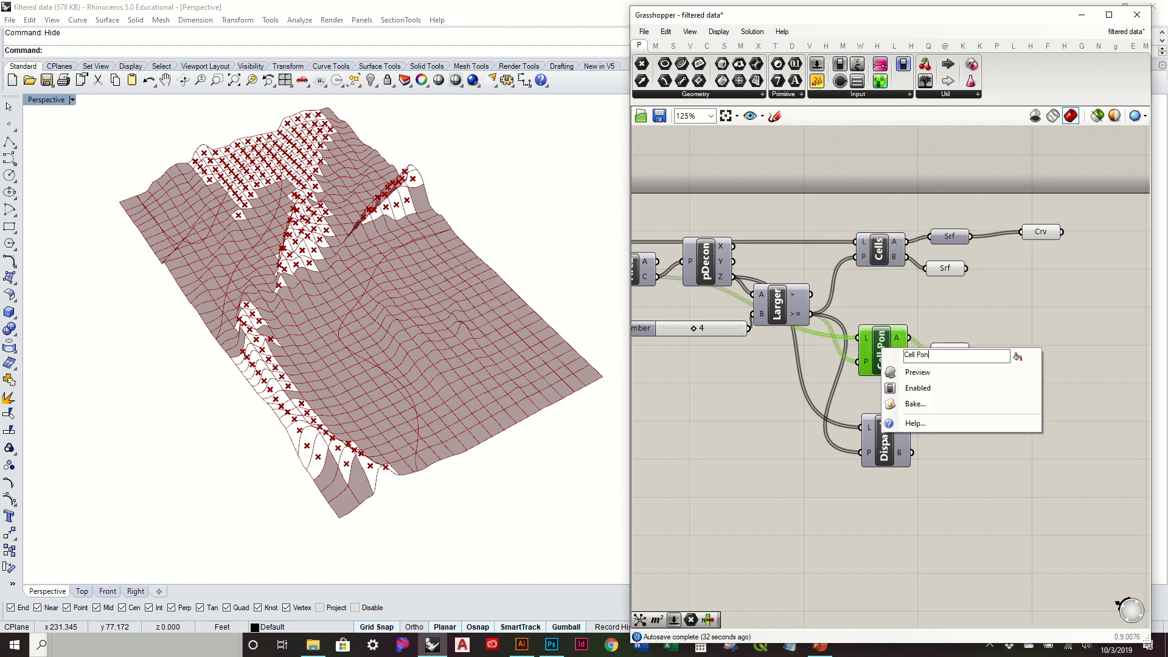
{"action": "key", "text": "Return"}
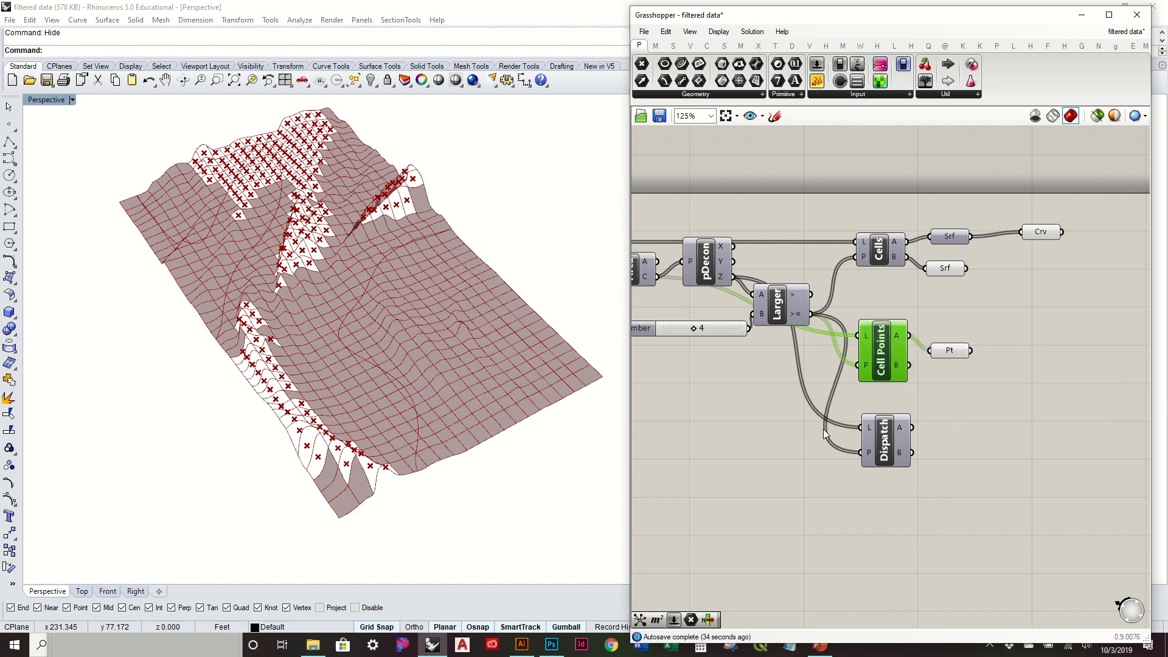
Rename the bottom Dispatch as Cell Z Value and shift it slightly down.
{"action": "left_click", "coordinate": [887, 434]}
{"action": "right_click", "coordinate": [884, 437]}
{"action": "double_click", "coordinate": [942, 441]}
{"action": "type", "text": "C"}
{"action": "type", "text": "ell Elevations"}
{"action": "key", "text": "BackSpace"}
{"action": "key", "text": "BackSpace"}
{"action": "key", "text": "BackSpace"}
{"action": "key", "text": "BackSpace"}
{"action": "key", "text": "BackSpace"}
{"action": "key", "text": "BackSpace"}
{"action": "key", "text": "BackSpace"}
{"action": "key", "text": "BackSpace"}
{"action": "key", "text": "BackSpace"}
{"action": "key", "text": "BackSpace"}
{"action": "type", "text": "Z"}
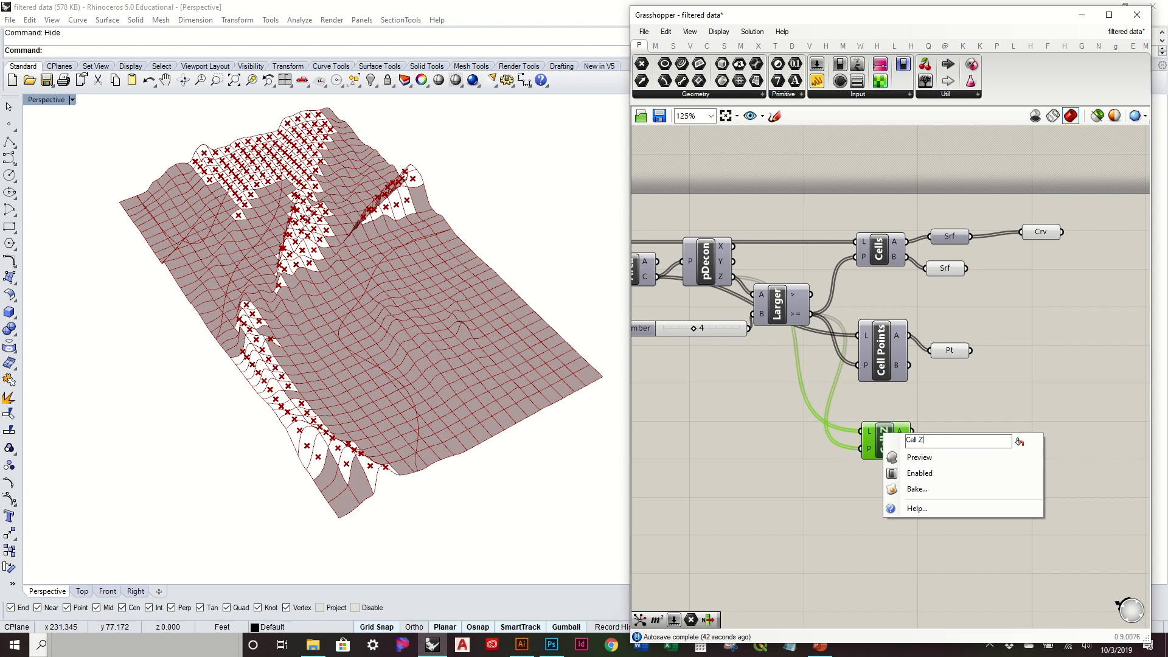
{"action": "type", "text": " Value"}
{"action": "key", "text": "Return"}
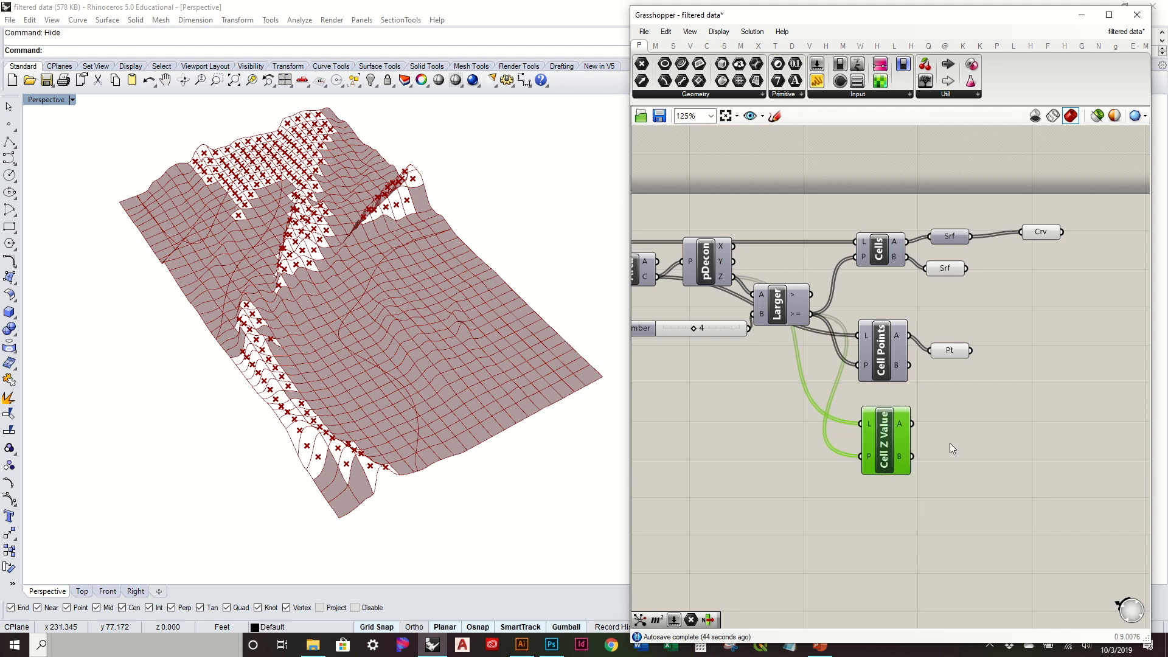
{"action": "left_click", "coordinate": [946, 455]}
{"action": "left_click_drag", "start_coordinate": [888, 451], "coordinate": [887, 455]}
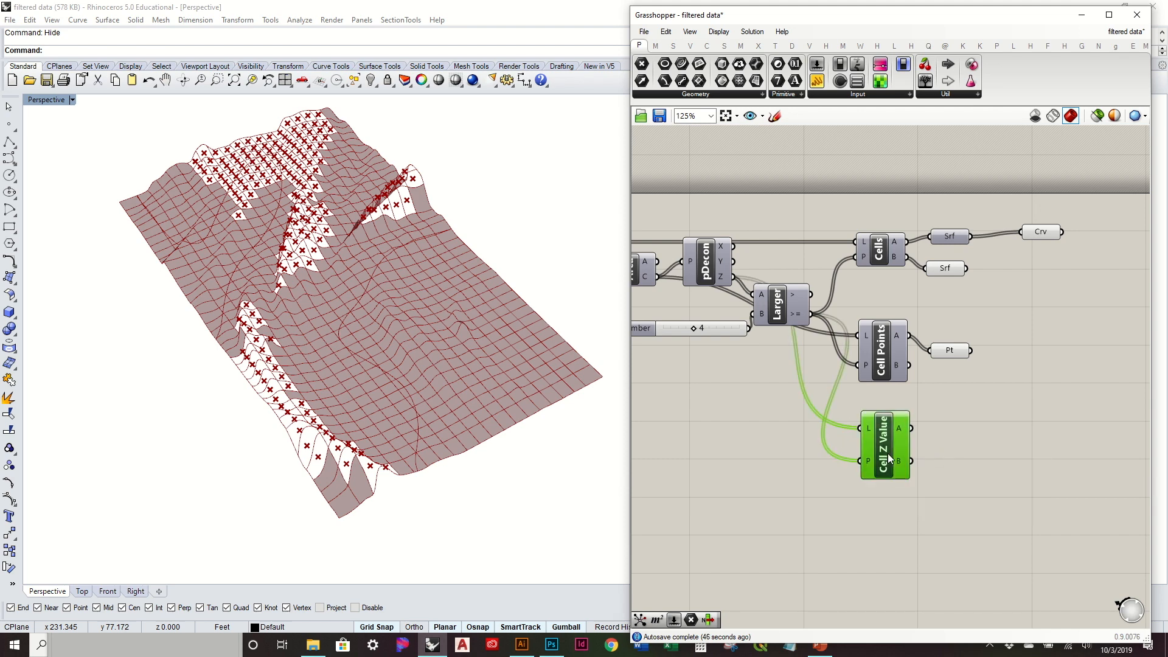
Connect the Curve parameter directly to the Cells Dispatch's A output, delete the intermediate Surface parameter and place Crv beside Cells.
{"action": "left_click", "coordinate": [939, 243]}
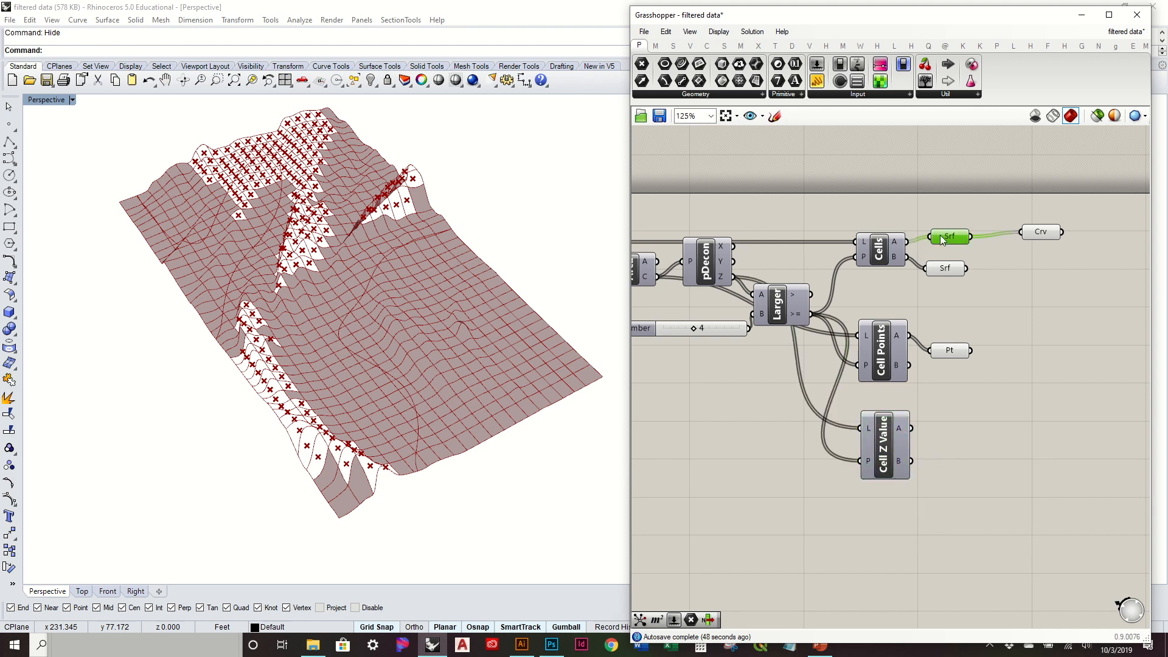
{"action": "left_click", "coordinate": [1016, 313]}
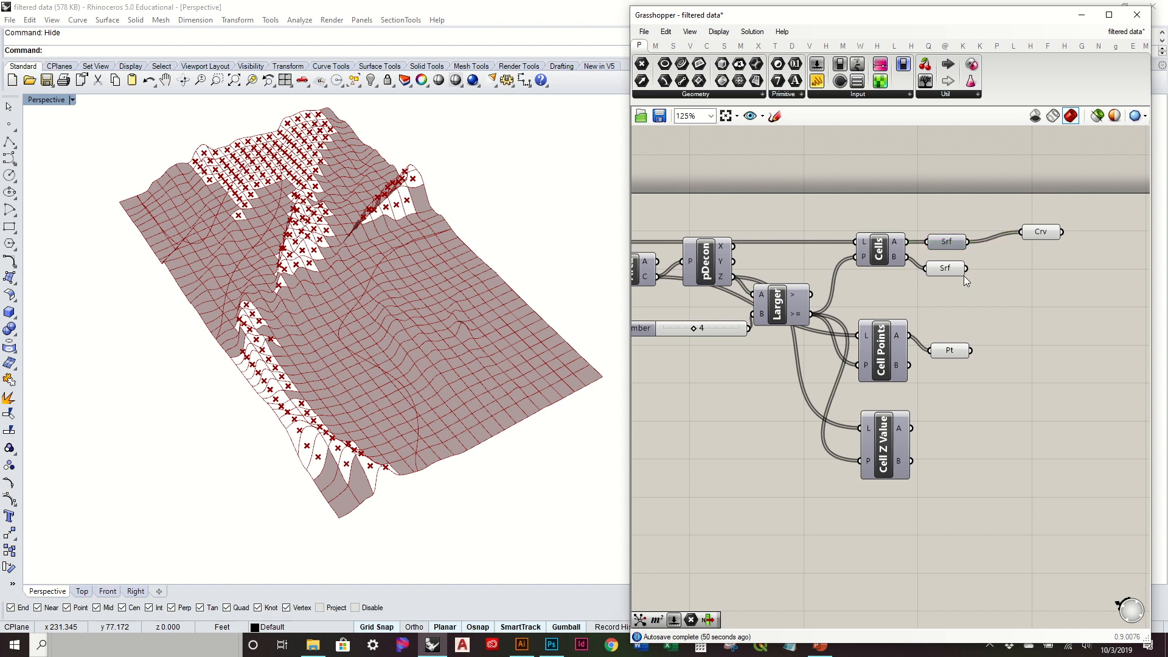
{"action": "left_click_drag", "start_coordinate": [1043, 237], "coordinate": [1040, 242]}
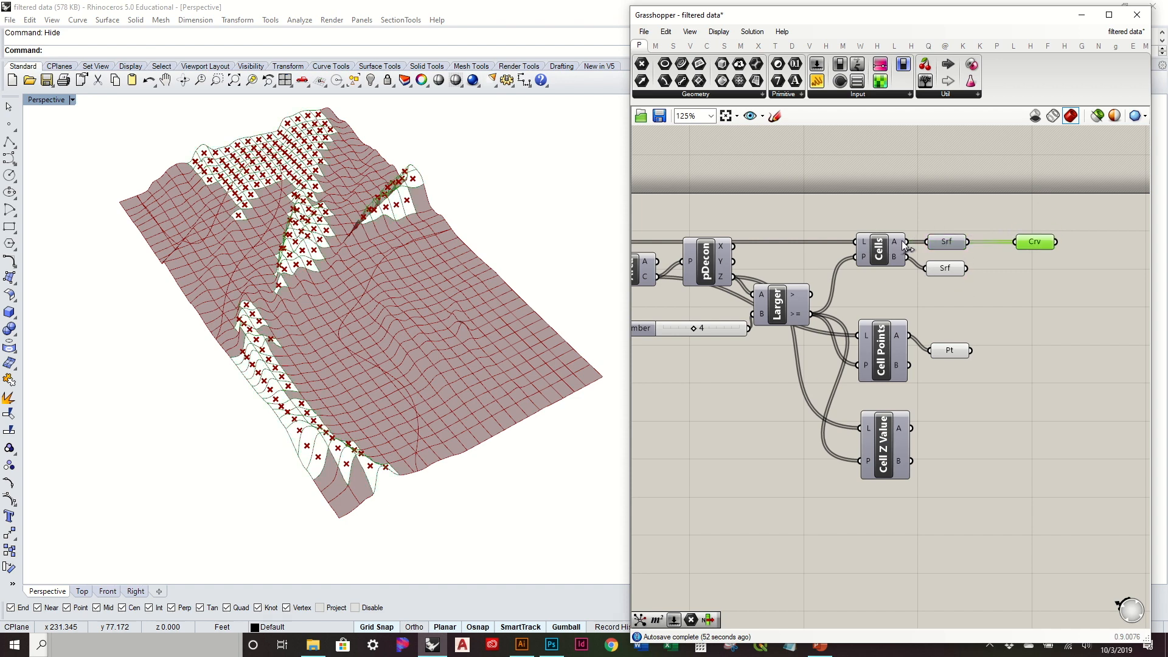
{"action": "left_click_drag", "start_coordinate": [1036, 242], "coordinate": [943, 218]}
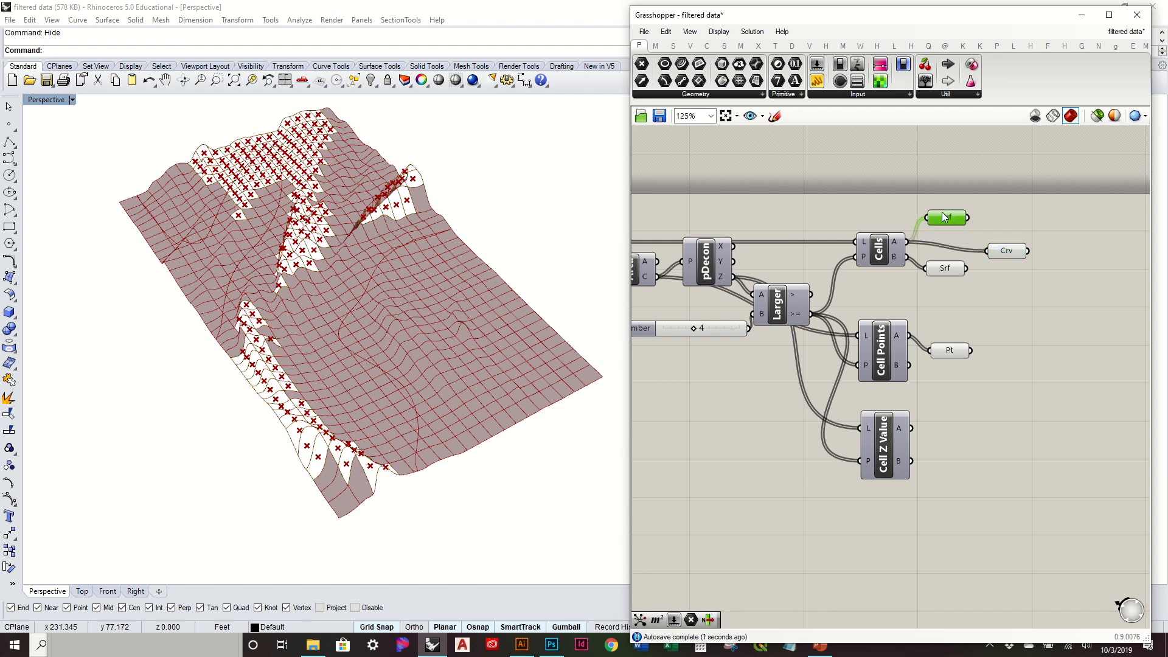
{"action": "key", "text": "Delete"}
{"action": "left_click_drag", "start_coordinate": [1000, 245], "coordinate": [938, 229]}
{"action": "left_click", "coordinate": [1020, 289]}
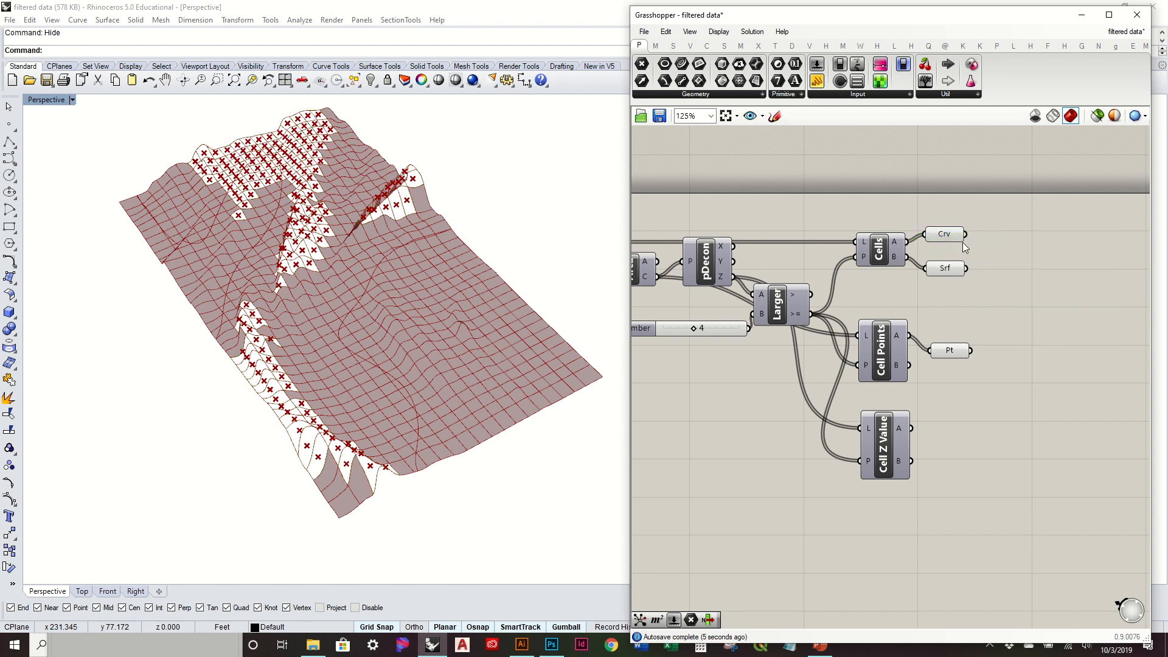
Align the Srf parameter with the Cells B output and move the Pt parameter up beside the Cell Points Dispatch.
{"action": "scroll", "coordinate": [392, 246], "scroll_direction": "up", "scroll_amount": 6}
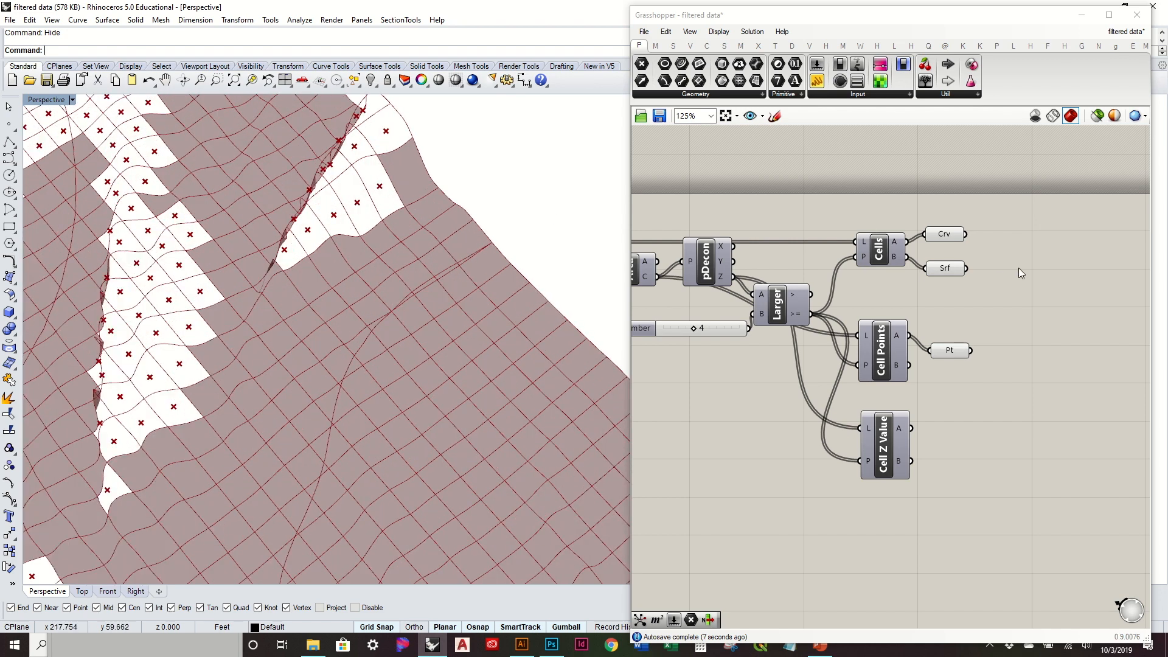
{"action": "left_click_drag", "start_coordinate": [956, 269], "coordinate": [954, 264]}
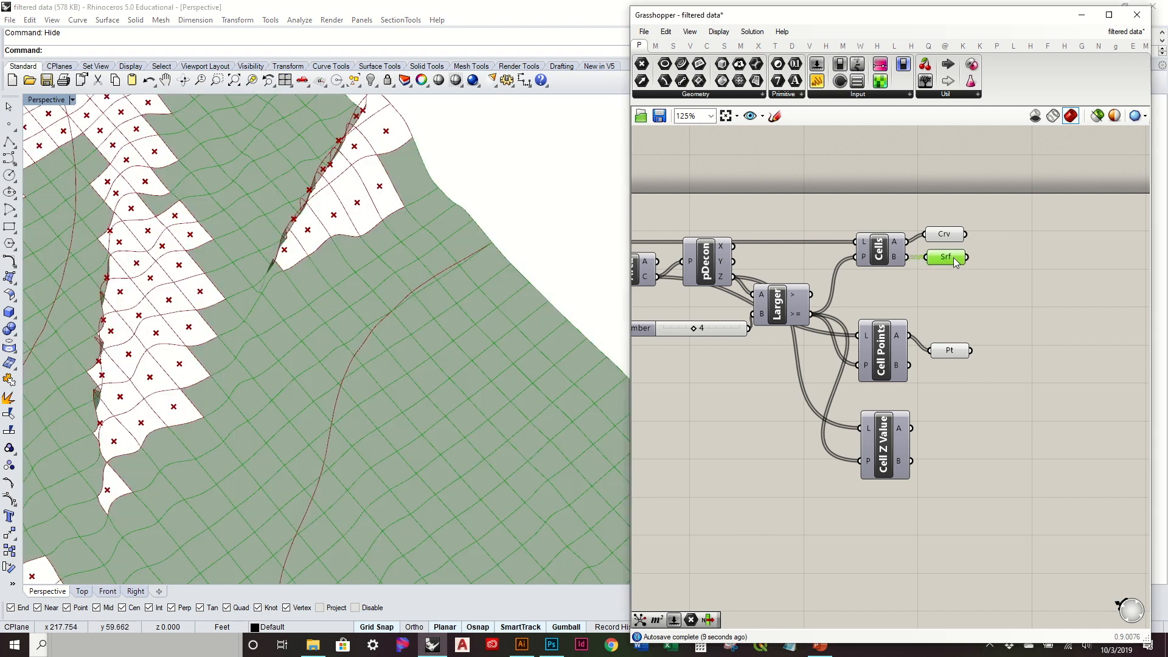
{"action": "scroll", "coordinate": [389, 336], "scroll_direction": "down", "scroll_amount": 6}
{"action": "left_click", "coordinate": [1032, 316]}
{"action": "left_click_drag", "start_coordinate": [950, 353], "coordinate": [947, 330]}
{"action": "right_click_drag", "start_coordinate": [956, 412], "coordinate": [939, 385]}
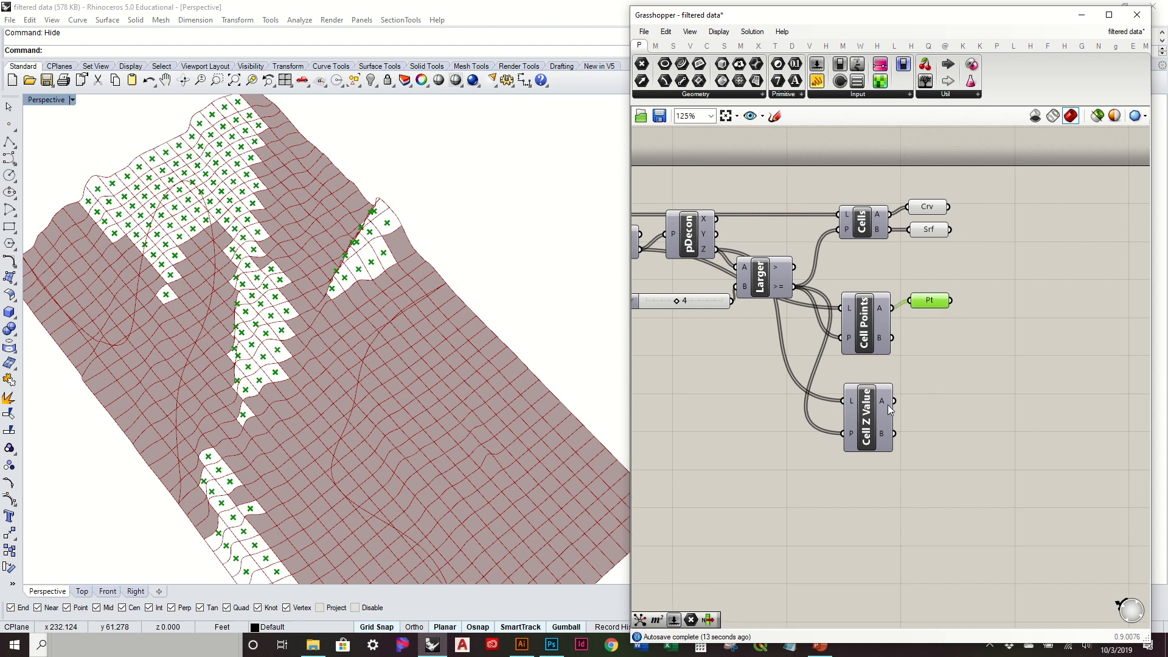
{"action": "left_click", "coordinate": [768, 361]}
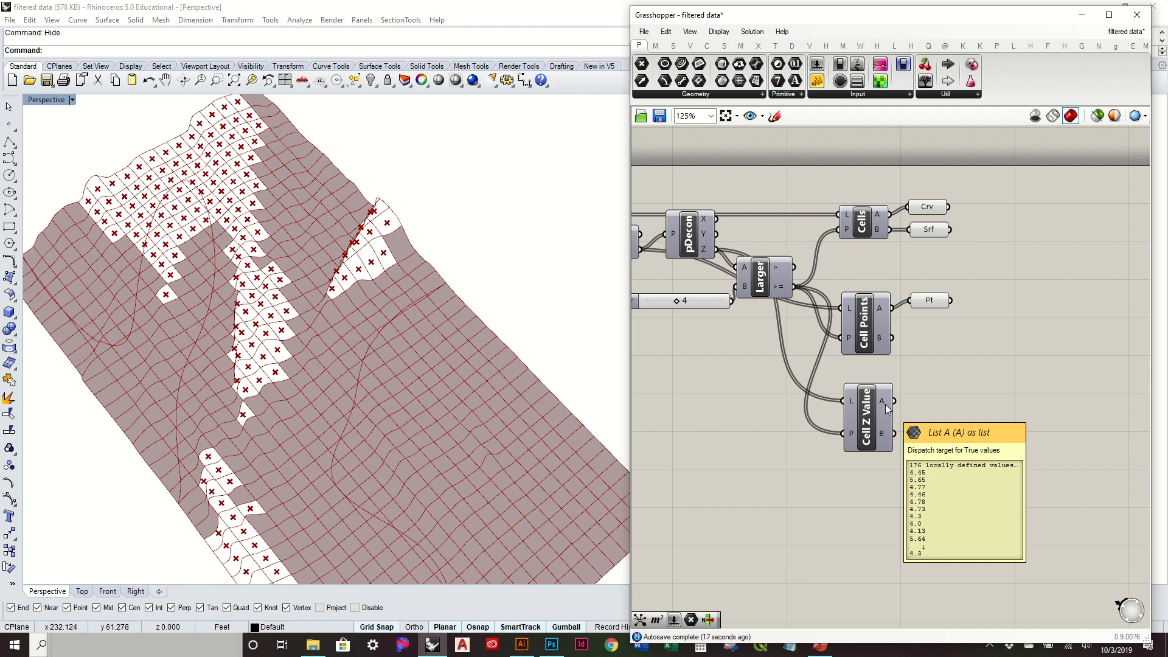
Add a Remap Numbers component and connect the Cell Z Value A output to its value input.
{"action": "left_click", "coordinate": [658, 47]}
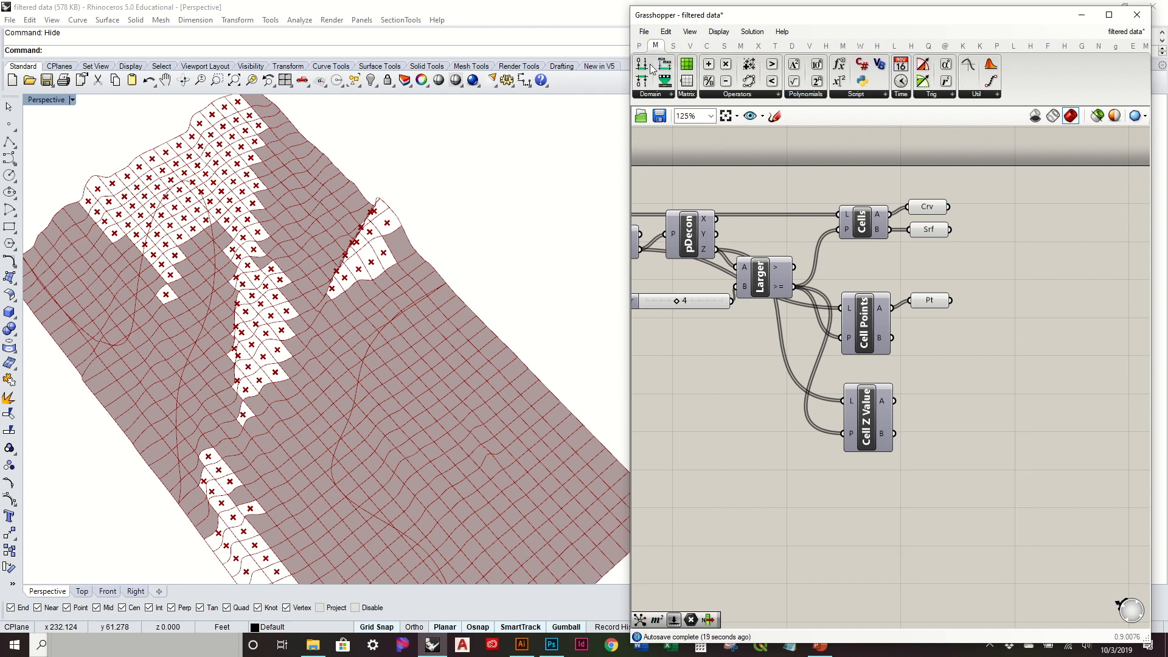
{"action": "left_click_drag", "start_coordinate": [664, 80], "coordinate": [1024, 410]}
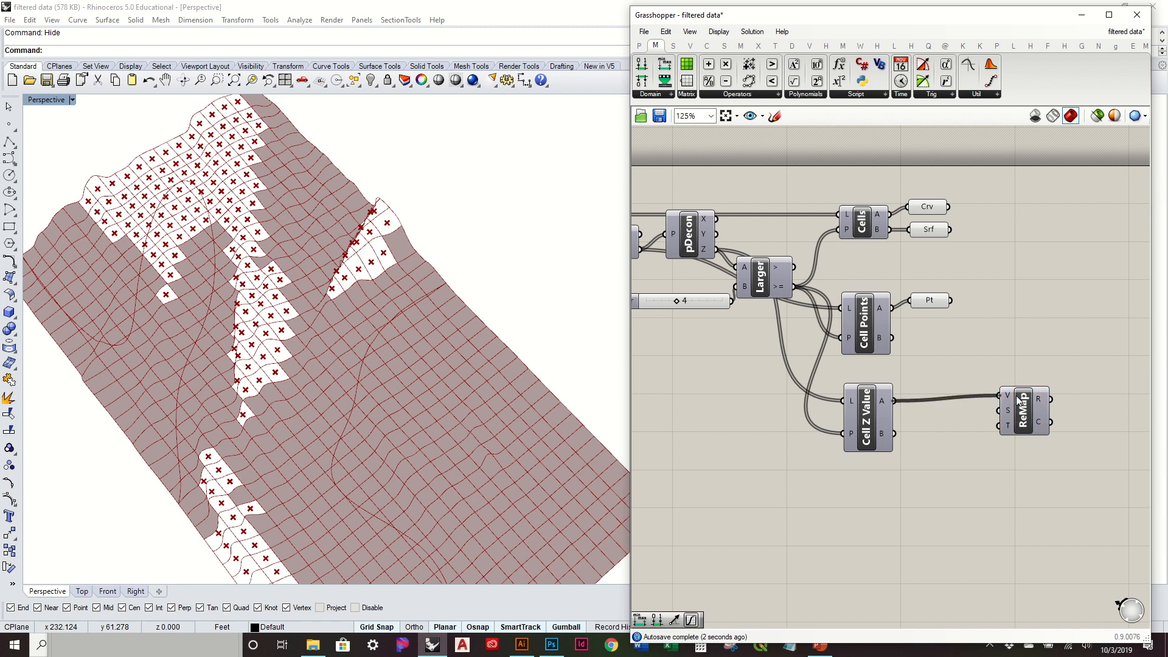
{"action": "left_click_drag", "start_coordinate": [1020, 400], "coordinate": [1013, 405]}
Add a Bounds component fed by the Cell Z Value A output and connect its domain to ReMap's source input.
{"action": "left_click_drag", "start_coordinate": [666, 71], "coordinate": [937, 476]}
{"action": "left_click_drag", "start_coordinate": [892, 400], "coordinate": [993, 416]}
{"action": "right_click_drag", "start_coordinate": [1006, 425], "coordinate": [909, 400]}
{"action": "left_click", "coordinate": [910, 400]}
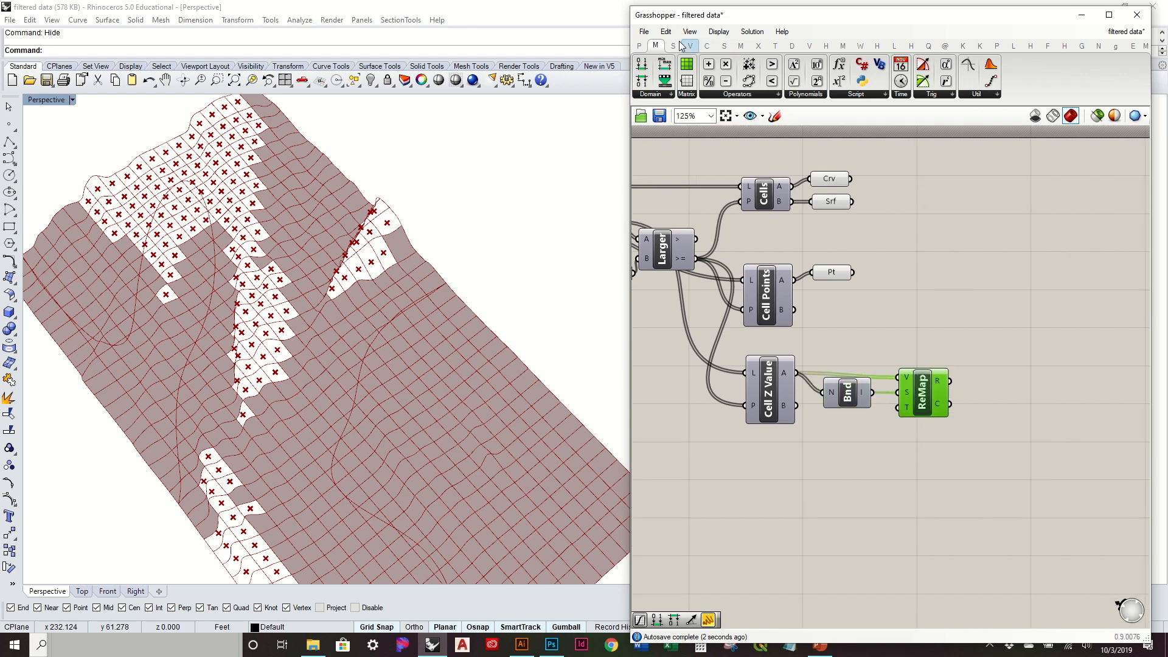
Add a Graph Mapper and connect ReMap's R output to it, placing it close to ReMap.
{"action": "left_click", "coordinate": [640, 46]}
{"action": "left_click", "coordinate": [860, 95]}
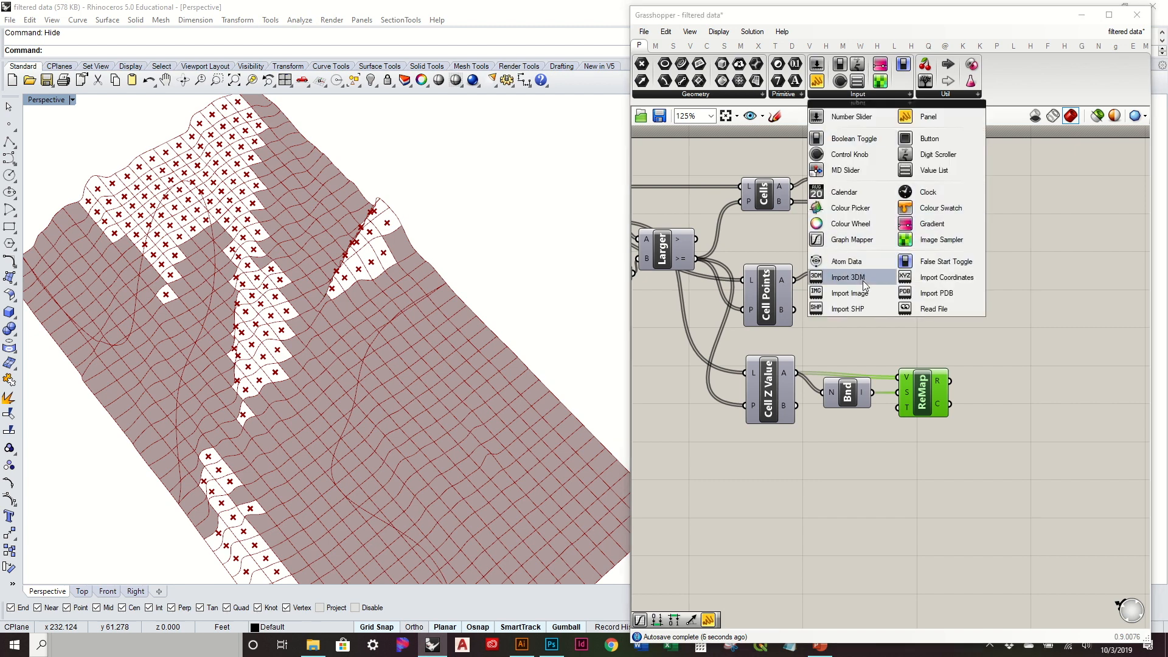
{"action": "left_click", "coordinate": [868, 244]}
{"action": "left_click", "coordinate": [1057, 384]}
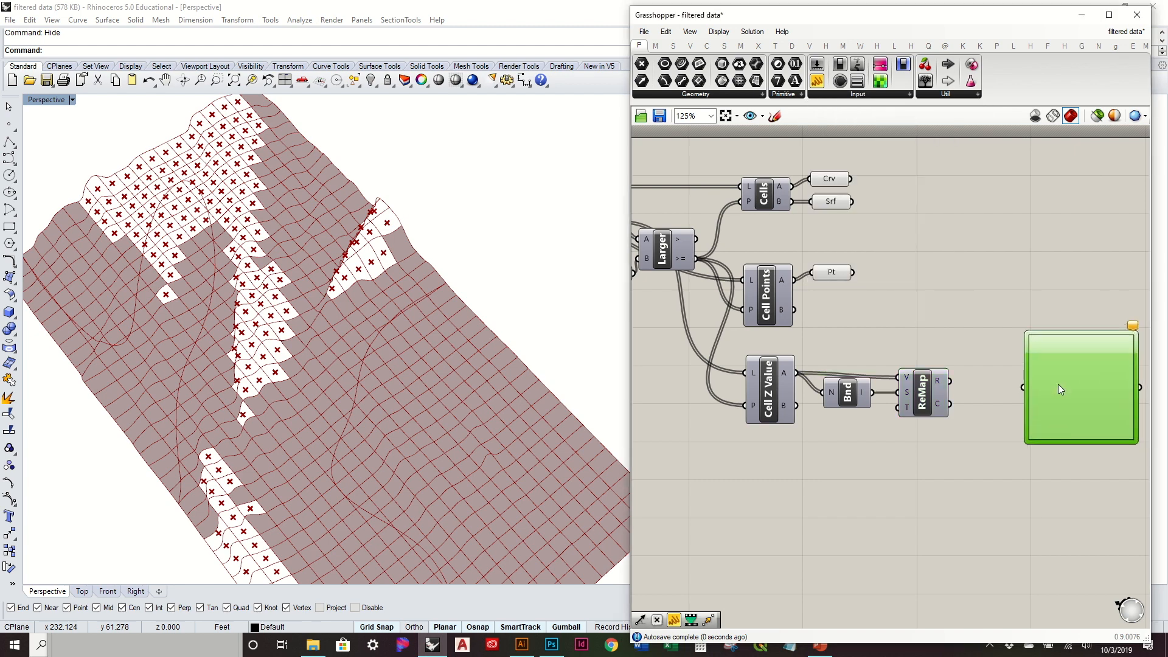
{"action": "left_click_drag", "start_coordinate": [953, 380], "coordinate": [1036, 386]}
{"action": "left_click", "coordinate": [948, 340]}
Set the Graph Mapper's graph type to Bezier.
{"action": "mouse_move", "coordinate": [462, 321]}
{"action": "right_mouse_down"}
{"action": "mouse_move", "coordinate": [484, 323]}
{"action": "mouse_move", "coordinate": [426, 330]}
{"action": "mouse_move", "coordinate": [443, 321]}
{"action": "mouse_move", "coordinate": [443, 271]}
{"action": "mouse_move", "coordinate": [449, 321]}
{"action": "right_mouse_up"}
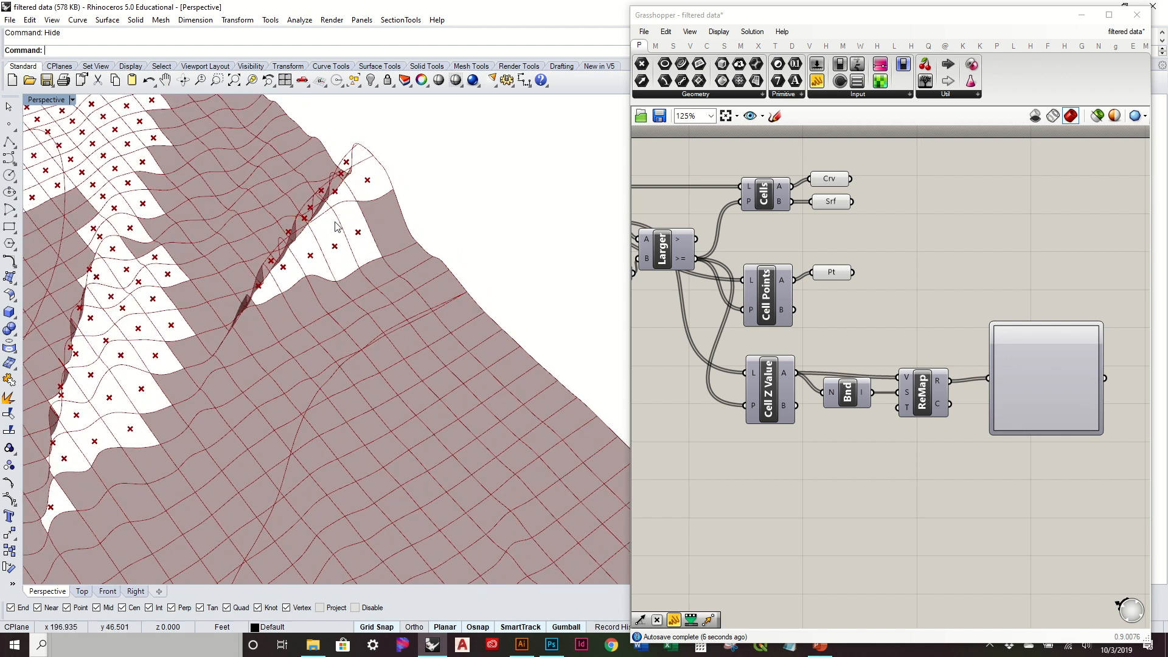
{"action": "scroll", "coordinate": [404, 246], "scroll_direction": "up", "scroll_amount": 5}
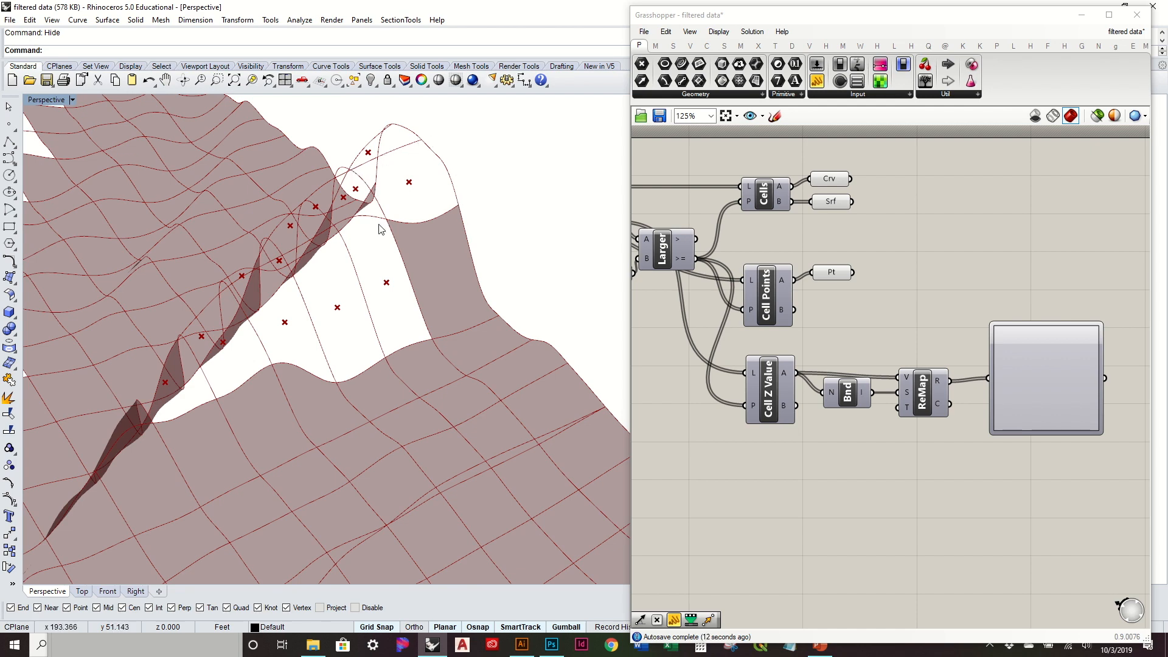
{"action": "scroll", "coordinate": [399, 319], "scroll_direction": "down", "scroll_amount": 5}
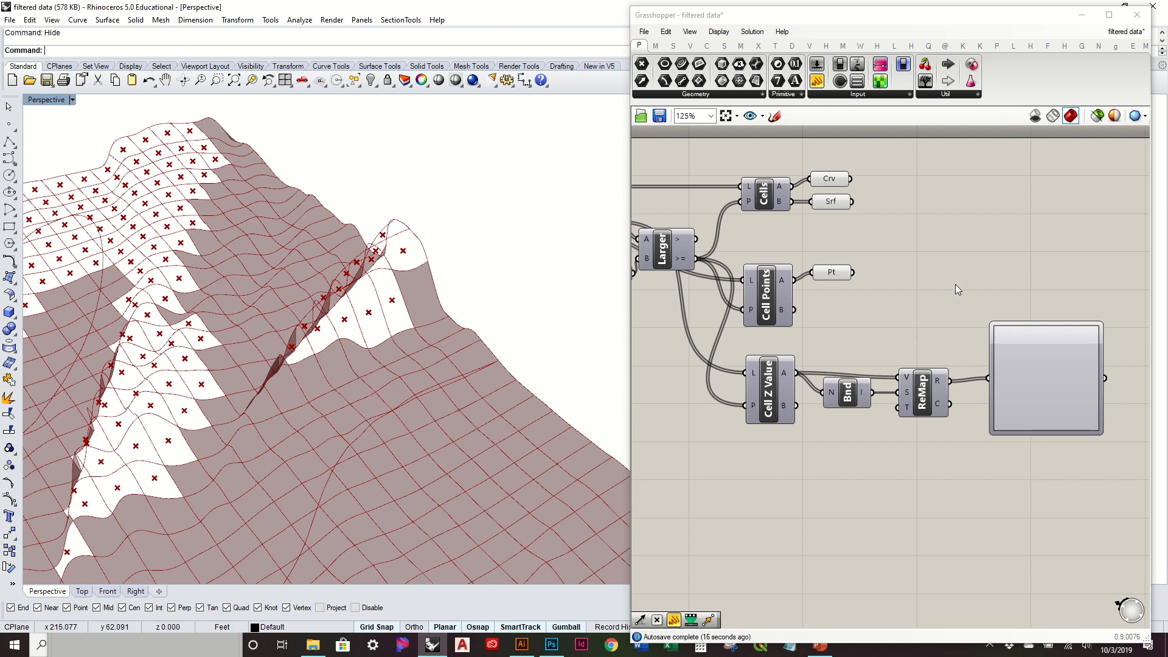
{"action": "right_click_drag", "start_coordinate": [955, 283], "coordinate": [838, 268]}
{"action": "left_click", "coordinate": [926, 351]}
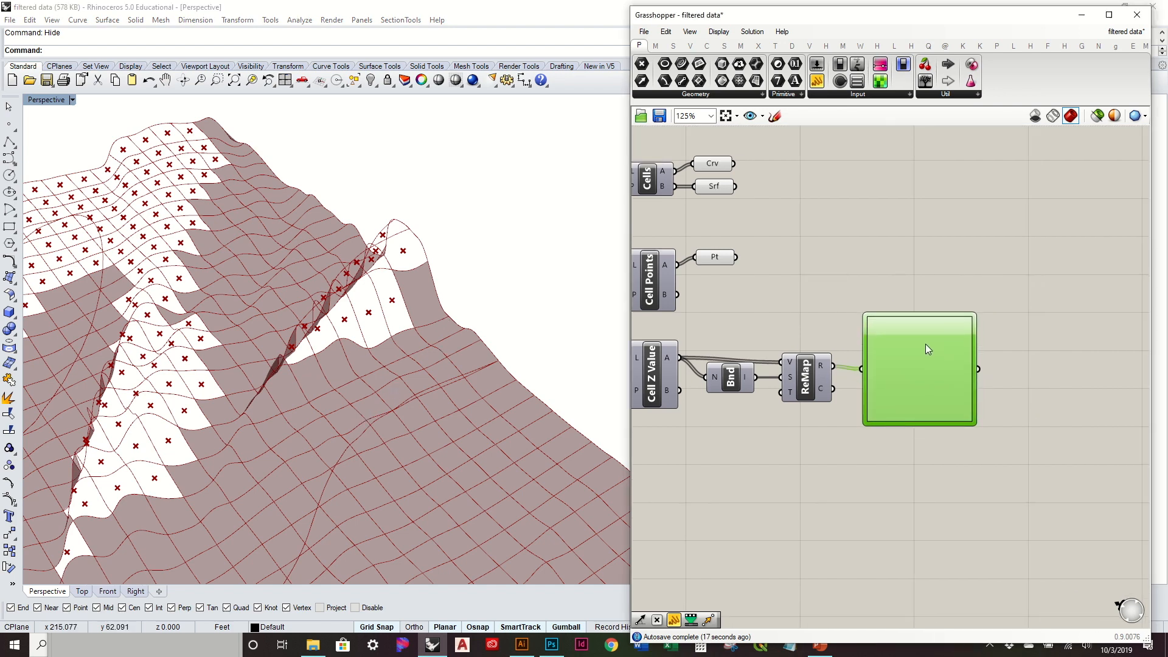
{"action": "right_click", "coordinate": [925, 344]}
{"action": "mouse_move", "coordinate": [990, 517]}
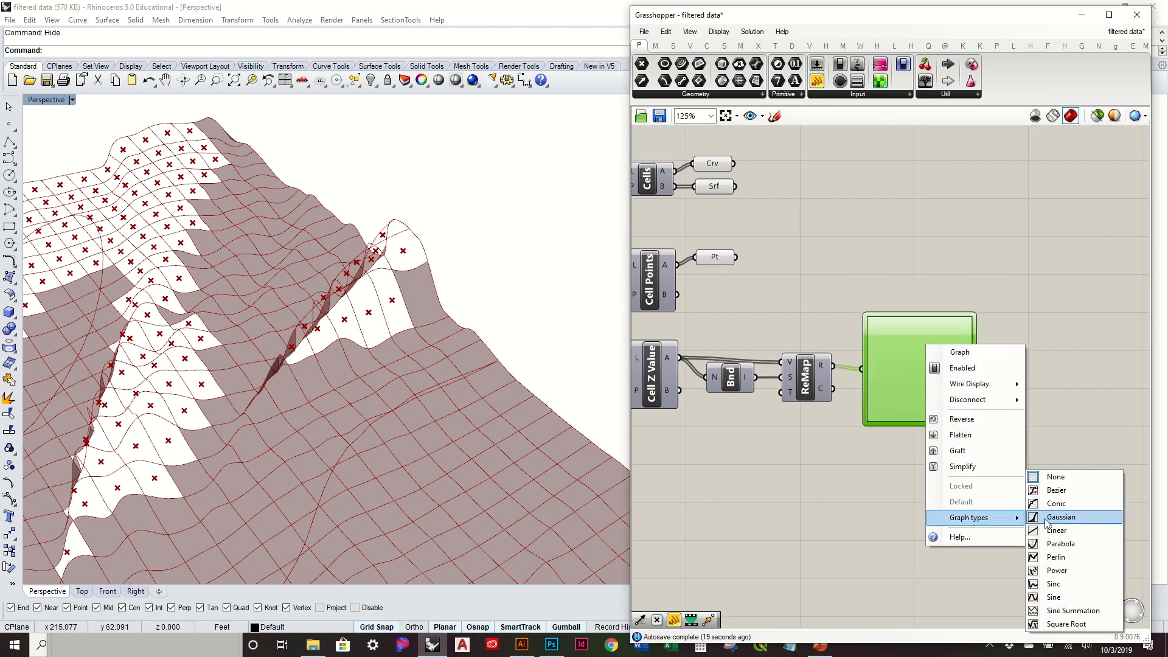
{"action": "left_click", "coordinate": [1055, 490]}
Examine ReMap's source domain and the values reaching the Graph Mapper.
{"action": "scroll", "coordinate": [900, 388], "scroll_direction": "up", "scroll_amount": 3}
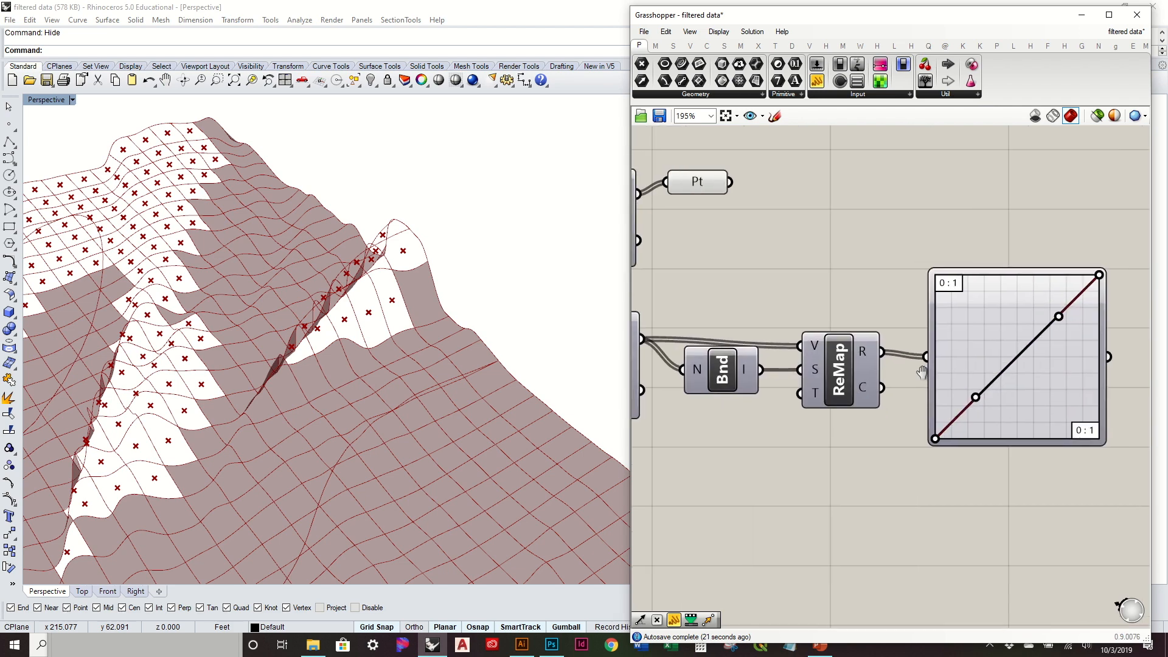
{"action": "scroll", "coordinate": [936, 372], "scroll_direction": "down", "scroll_amount": 3}
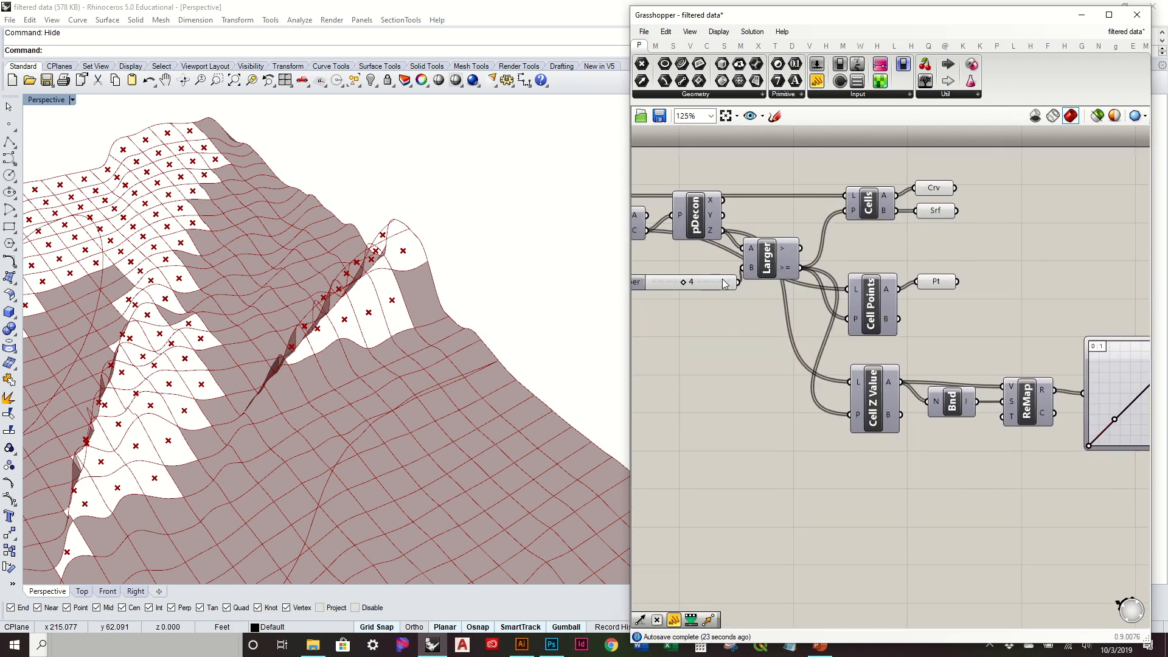
{"action": "right_click_drag", "start_coordinate": [1069, 405], "coordinate": [993, 408]}
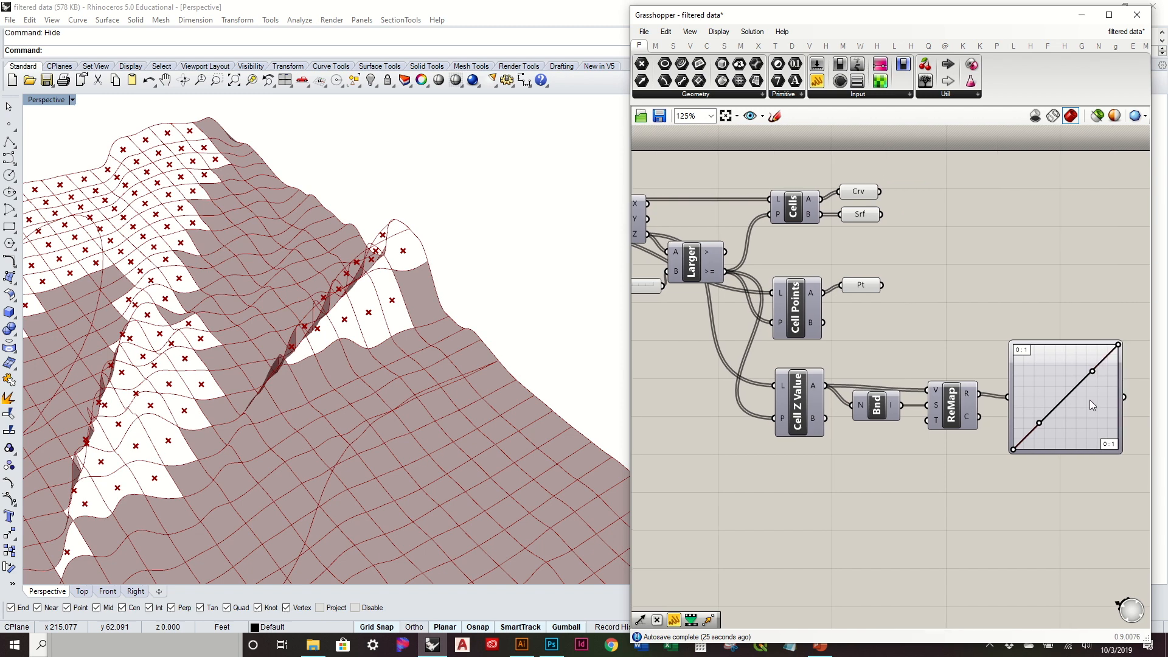
{"action": "right_click_drag", "start_coordinate": [956, 367], "coordinate": [991, 346]}
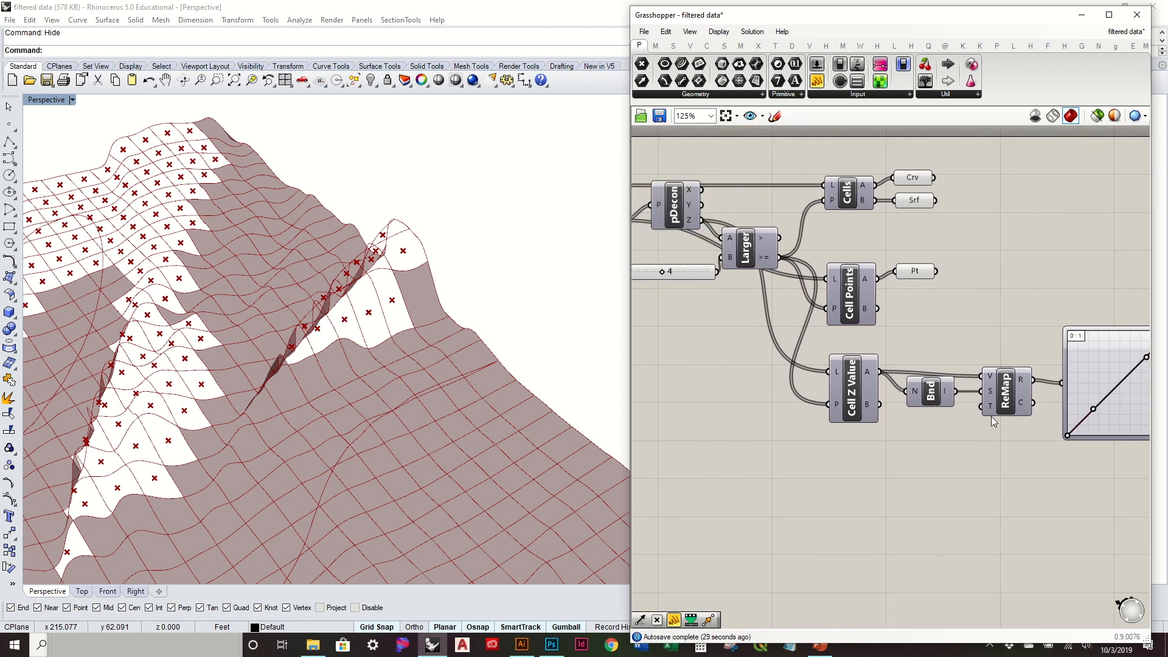
{"action": "mouse_move", "coordinate": [991, 392]}
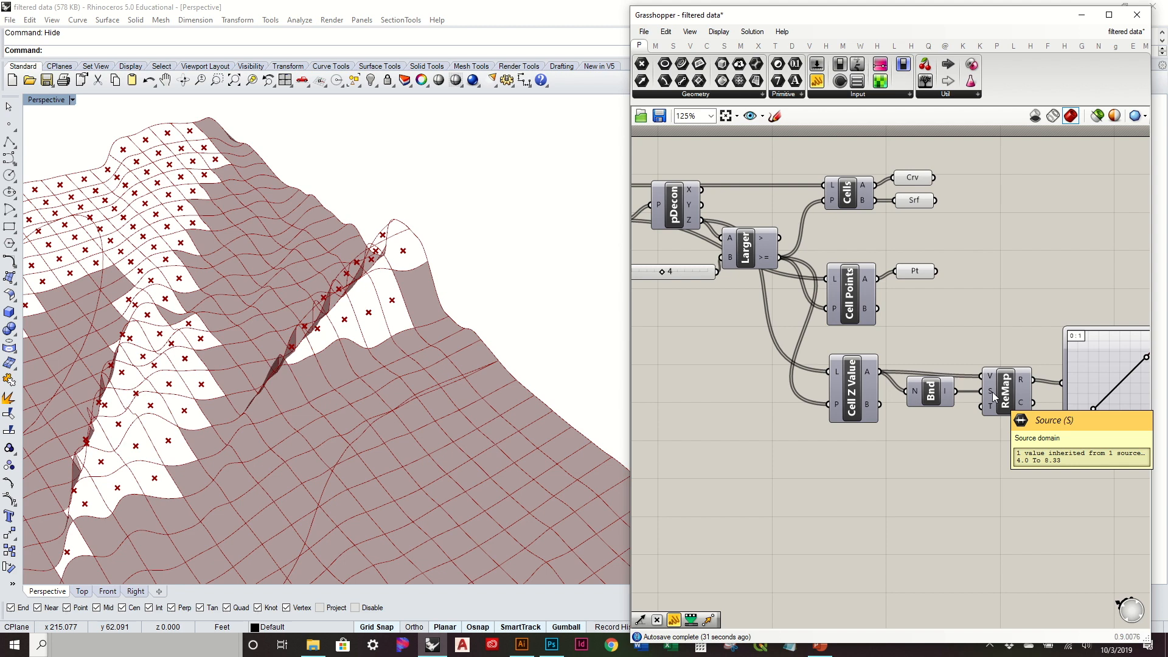
{"action": "right_click_drag", "start_coordinate": [991, 391], "coordinate": [823, 396]}
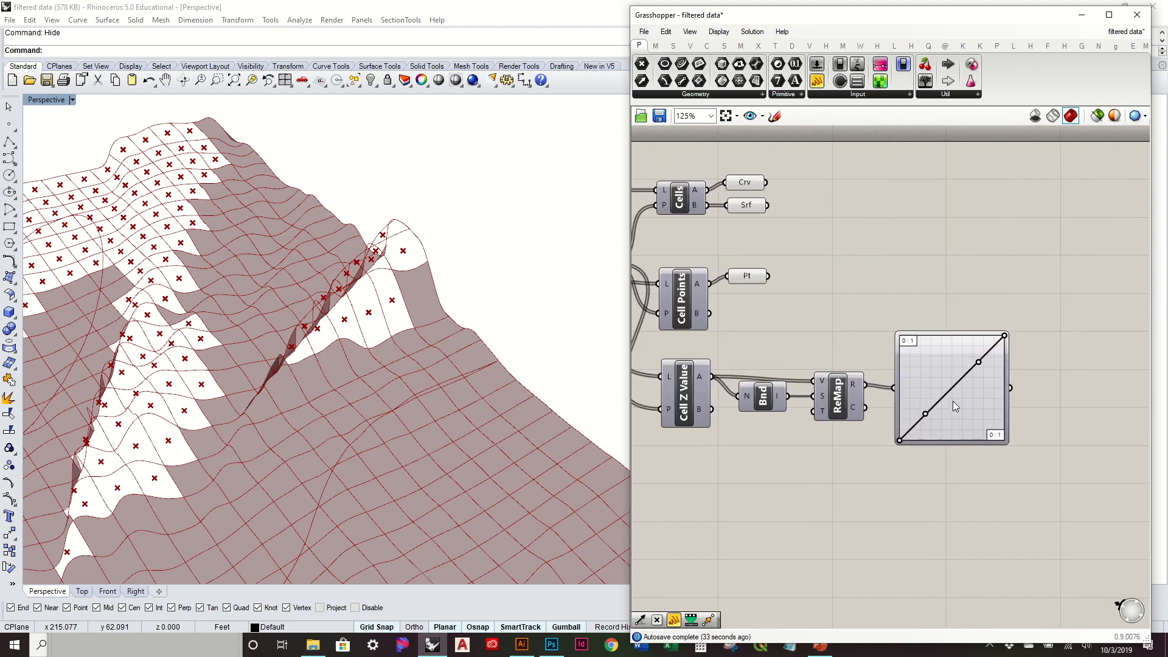
{"action": "mouse_move", "coordinate": [953, 402]}
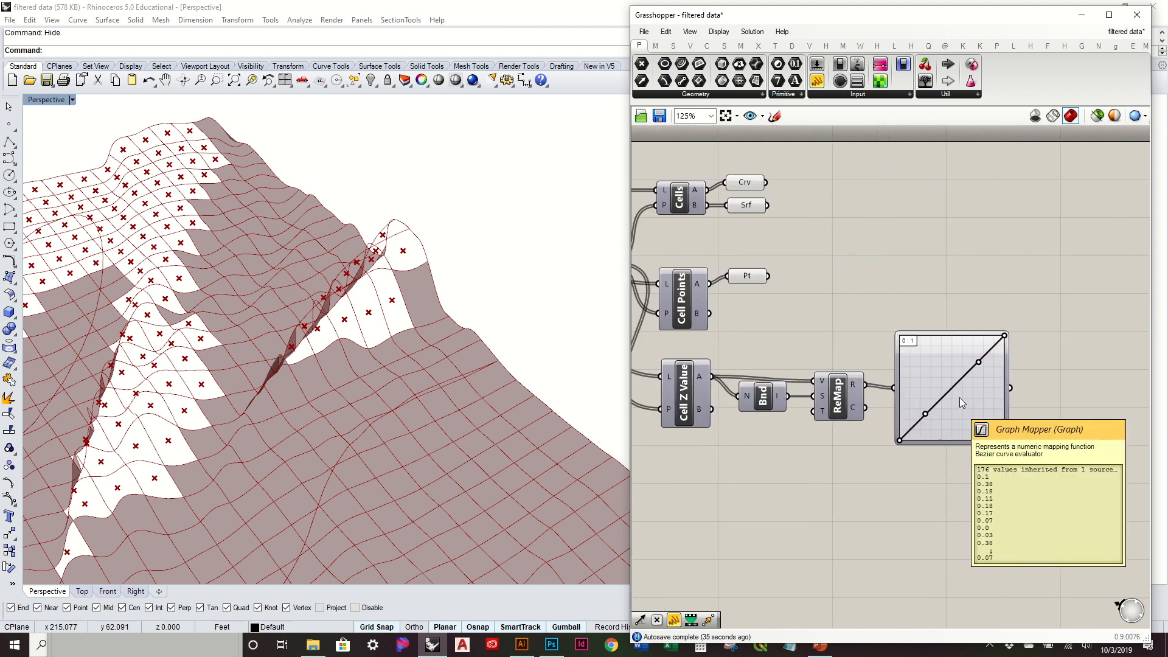
Nudge the Graph Mapper closer to ReMap, lower the Bezier curve's upper end point slightly and raise its start point slightly.
{"action": "left_click_drag", "start_coordinate": [992, 409], "coordinate": [989, 406]}
{"action": "mouse_move", "coordinate": [989, 407]}
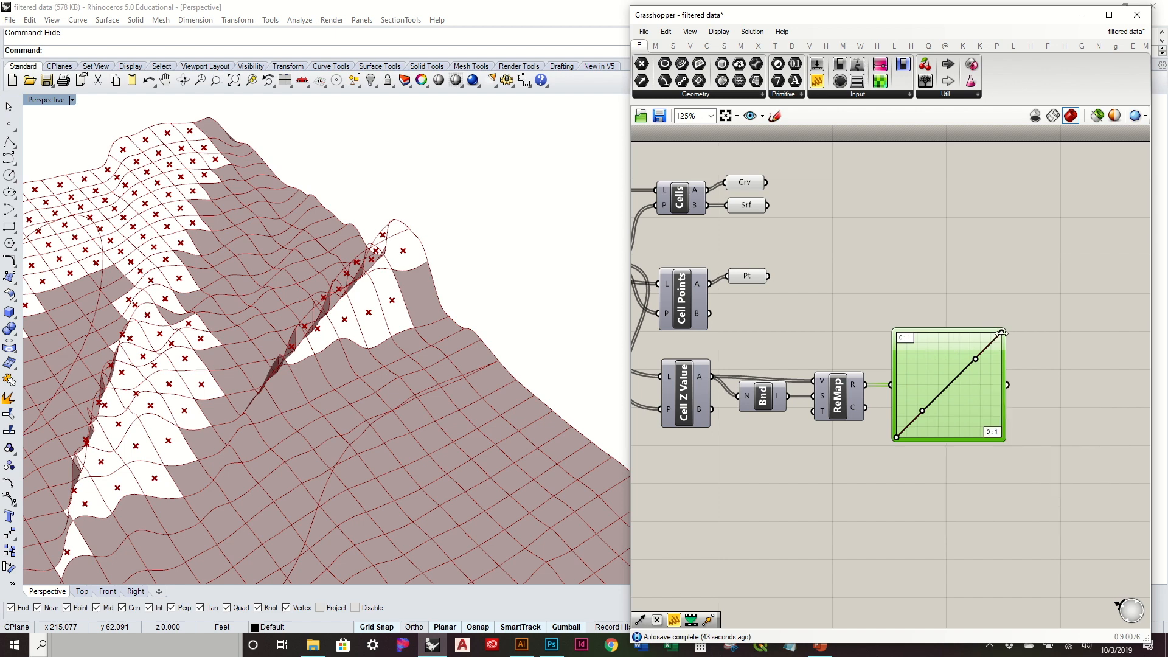
{"action": "left_click_drag", "start_coordinate": [1001, 333], "coordinate": [1001, 339]}
{"action": "scroll", "coordinate": [903, 438], "scroll_direction": "up", "scroll_amount": 4}
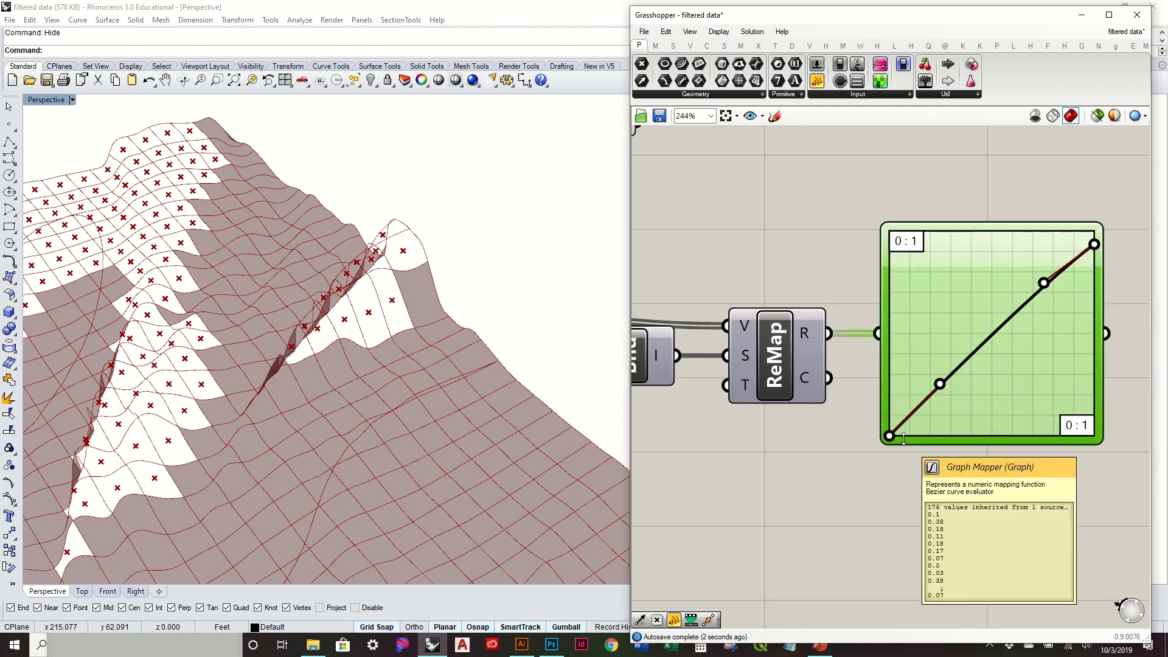
{"action": "left_click_drag", "start_coordinate": [888, 431], "coordinate": [886, 429]}
{"action": "scroll", "coordinate": [894, 419], "scroll_direction": "down", "scroll_amount": 2}
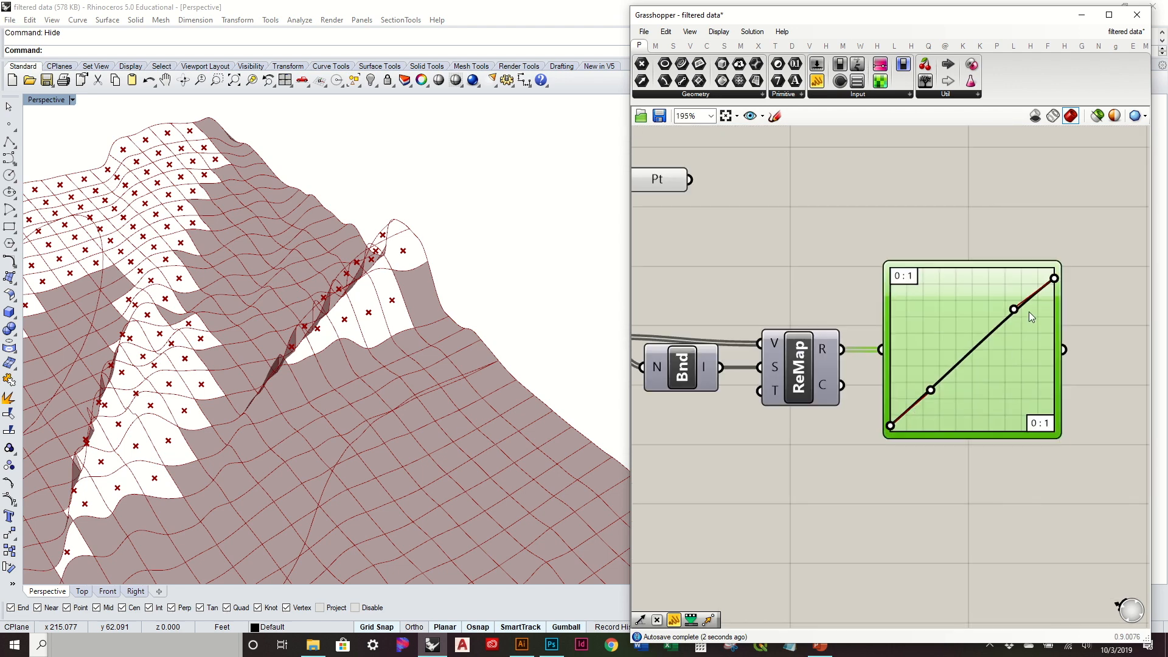
{"action": "scroll", "coordinate": [988, 305], "scroll_direction": "down", "scroll_amount": 2}
{"action": "right_click_drag", "start_coordinate": [979, 247], "coordinate": [951, 283]}
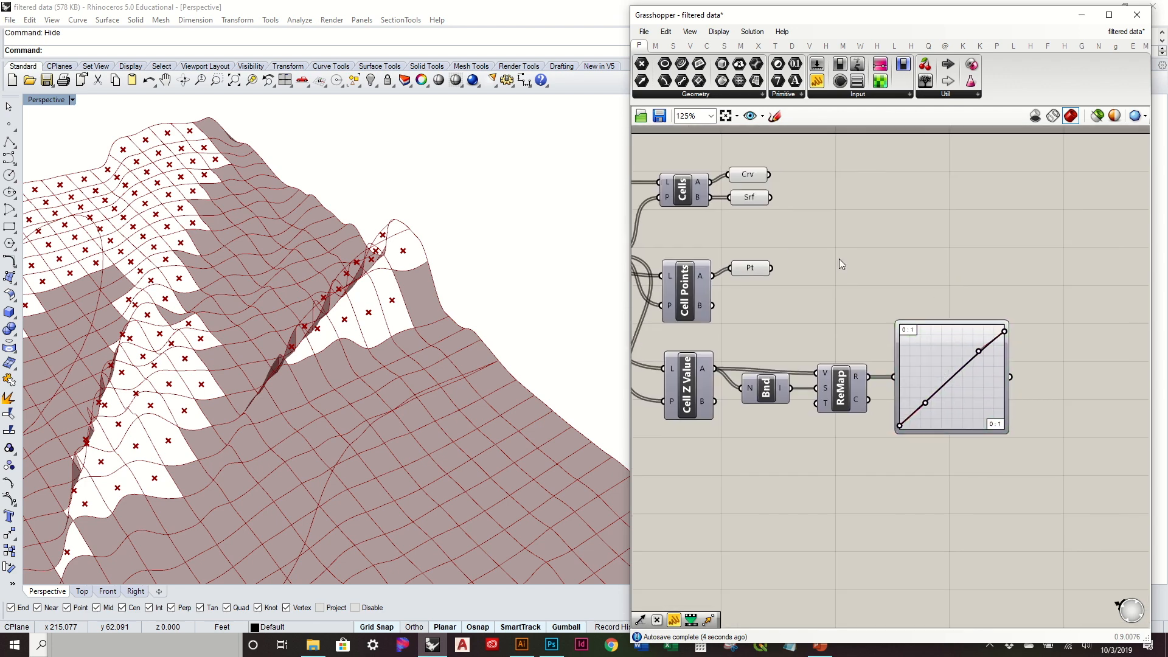
Add a Scale component, connecting the Crv parameter to its geometry input and the Pt parameter to its center input.
{"action": "double_click", "coordinate": [834, 209]}
{"action": "type", "text": "s"}
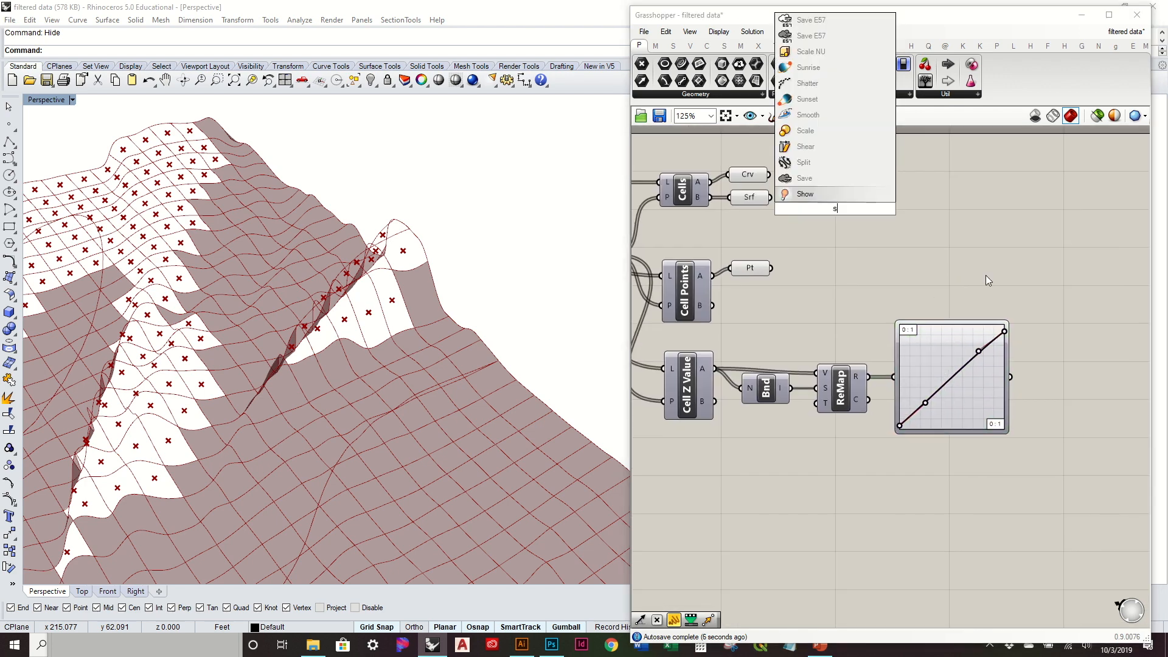
{"action": "type", "text": "cale"}
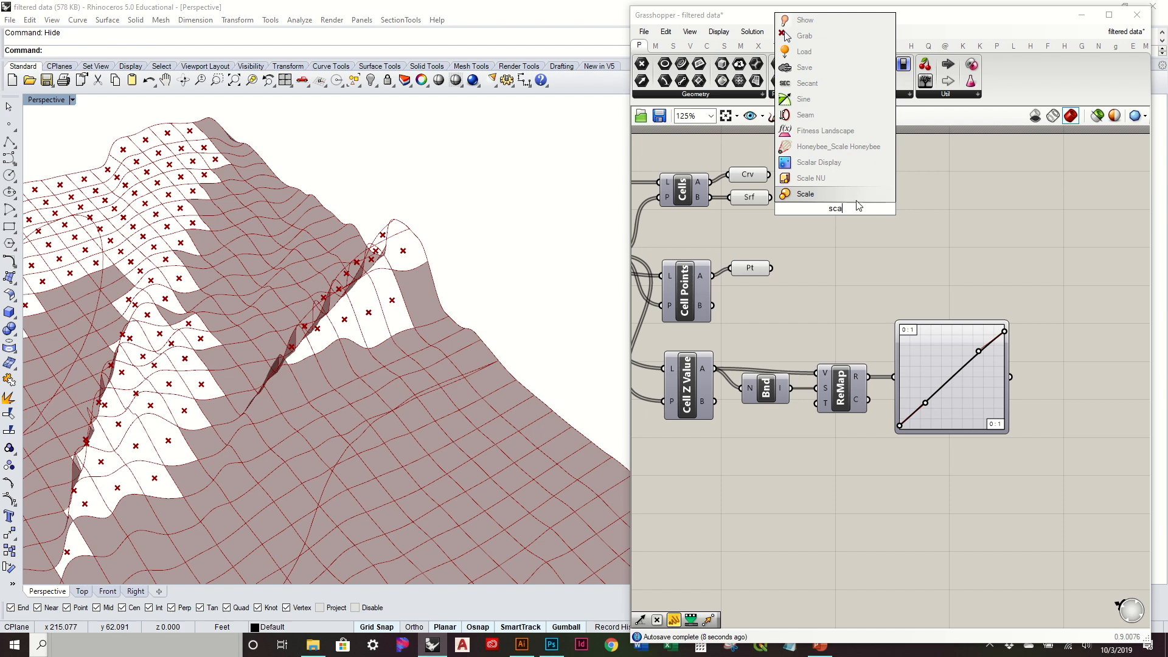
{"action": "left_click", "coordinate": [803, 193]}
{"action": "left_click_drag", "start_coordinate": [768, 174], "coordinate": [938, 207]}
{"action": "left_click", "coordinate": [860, 239]}
{"action": "left_click_drag", "start_coordinate": [756, 269], "coordinate": [960, 217]}
Reposition the Scale component and connect the Graph Mapper output to its factor input.
{"action": "mouse_move", "coordinate": [373, 288]}
{"action": "right_mouse_down"}
{"action": "mouse_move", "coordinate": [367, 346]}
{"action": "mouse_move", "coordinate": [356, 283]}
{"action": "right_mouse_up"}
{"action": "right_click_drag", "start_coordinate": [937, 232], "coordinate": [745, 263]}
{"action": "left_click_drag", "start_coordinate": [779, 251], "coordinate": [890, 237]}
{"action": "left_click_drag", "start_coordinate": [818, 408], "coordinate": [858, 245]}
{"action": "right_click_drag", "start_coordinate": [560, 286], "coordinate": [536, 328]}
{"action": "scroll", "coordinate": [377, 265], "scroll_direction": "up", "scroll_amount": 5}
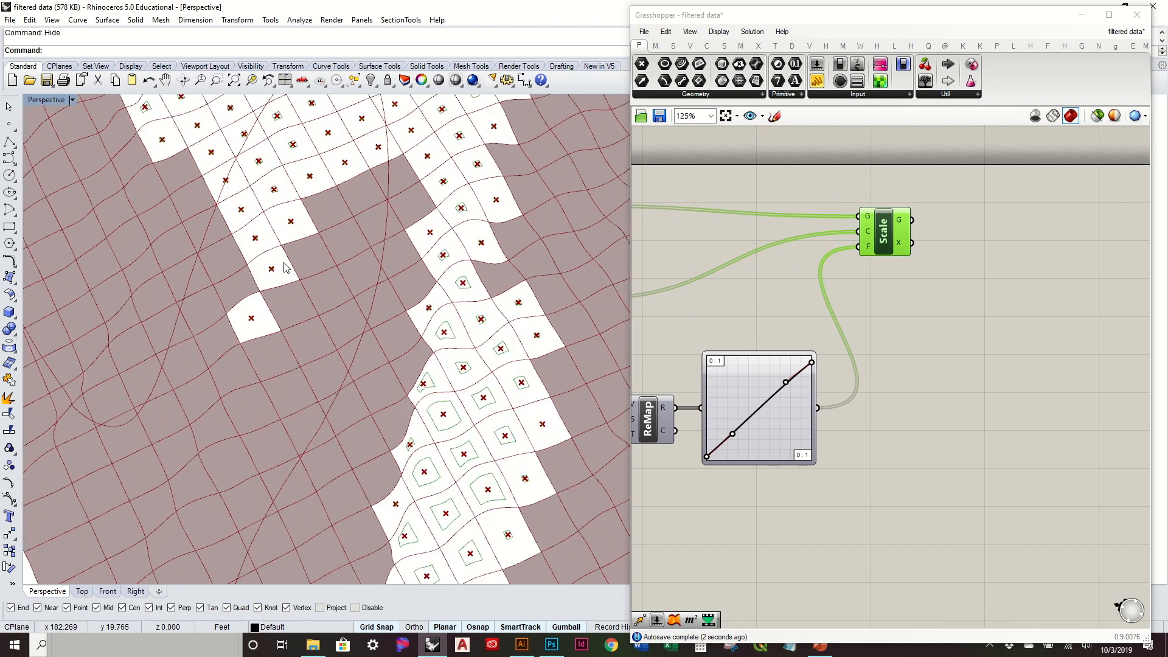
{"action": "scroll", "coordinate": [378, 266], "scroll_direction": "down", "scroll_amount": 6}
{"action": "right_click_drag", "start_coordinate": [377, 265], "coordinate": [381, 394]}
Turn off the preview of the Pt parameter holding the cell centroids.
{"action": "right_click_drag", "start_coordinate": [633, 285], "coordinate": [814, 286]}
{"action": "left_click", "coordinate": [749, 300]}
{"action": "right_click", "coordinate": [749, 300]}
{"action": "left_click", "coordinate": [808, 321]}
Reshape the Bezier graph into a steeper early rise by moving its upper handle toward the graph's upper-left corner.
{"action": "right_click_drag", "start_coordinate": [537, 310], "coordinate": [574, 402]}
{"action": "scroll", "coordinate": [936, 396], "scroll_direction": "up", "scroll_amount": 4}
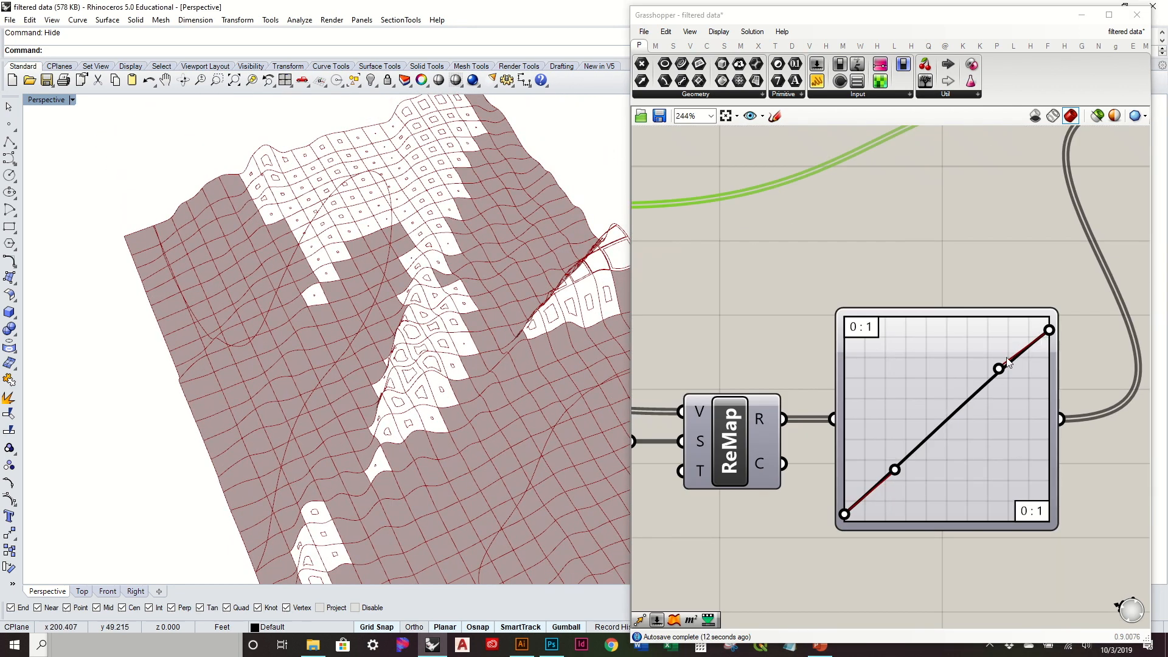
{"action": "left_click_drag", "start_coordinate": [990, 374], "coordinate": [901, 333]}
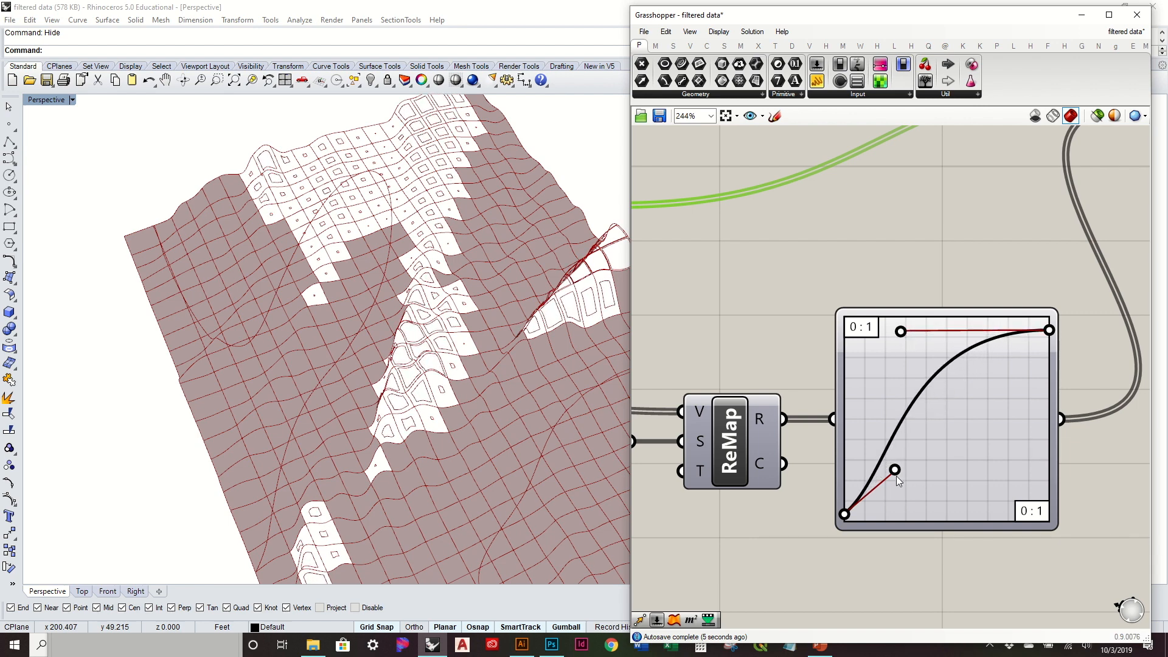
Reshape the Bezier graph into an S-curve by flattening its lower handle and raising its start point slightly.
{"action": "left_click_drag", "start_coordinate": [895, 470], "coordinate": [934, 504]}
{"action": "left_click_drag", "start_coordinate": [845, 514], "coordinate": [845, 508]}
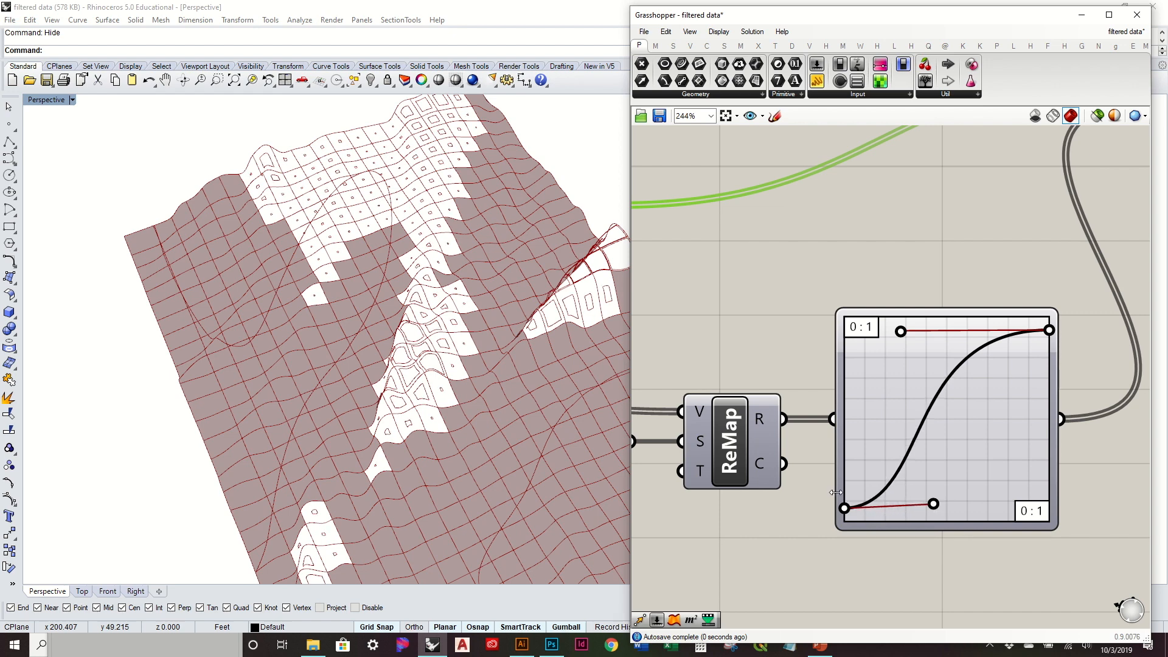
{"action": "scroll", "coordinate": [444, 341], "scroll_direction": "down", "scroll_amount": 5}
{"action": "right_click_drag", "start_coordinate": [419, 356], "coordinate": [410, 398]}
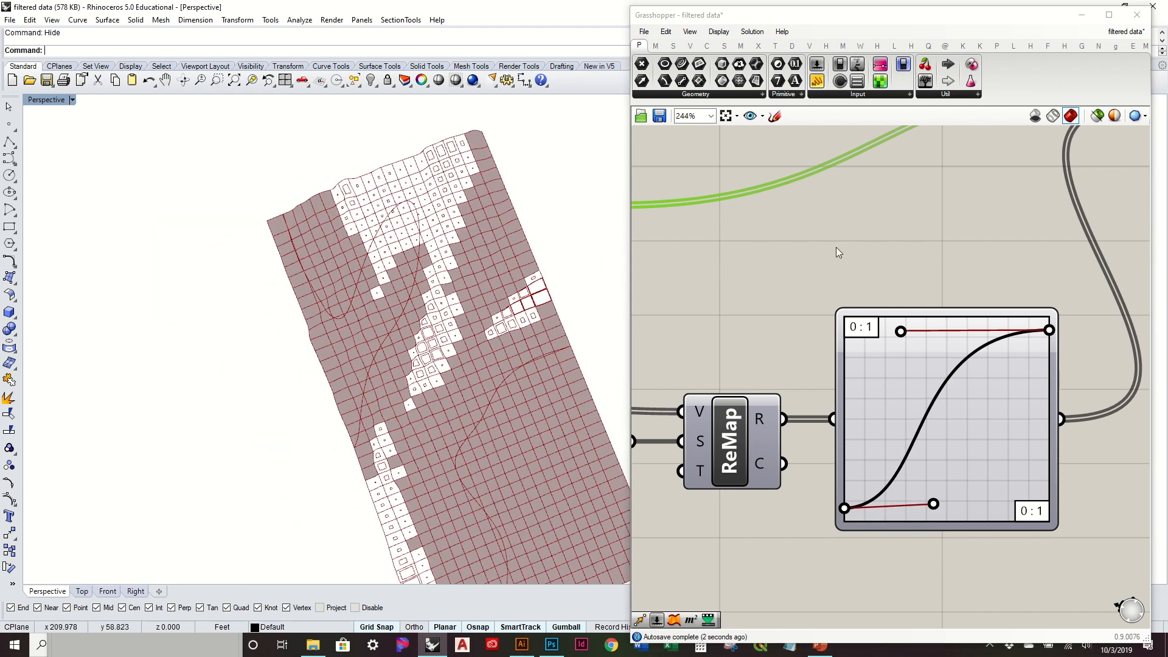
Turn off the preview of the unconnected Crv parameter.
{"action": "scroll", "coordinate": [836, 247], "scroll_direction": "down", "scroll_amount": 10}
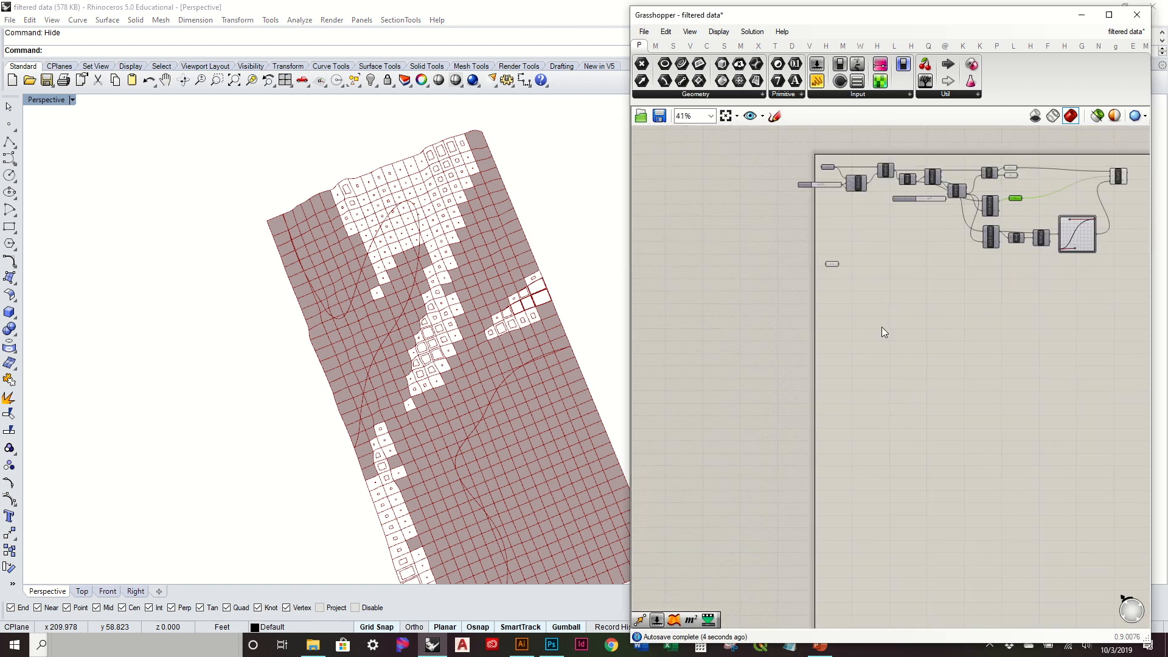
{"action": "scroll", "coordinate": [822, 244], "scroll_direction": "up", "scroll_amount": 5}
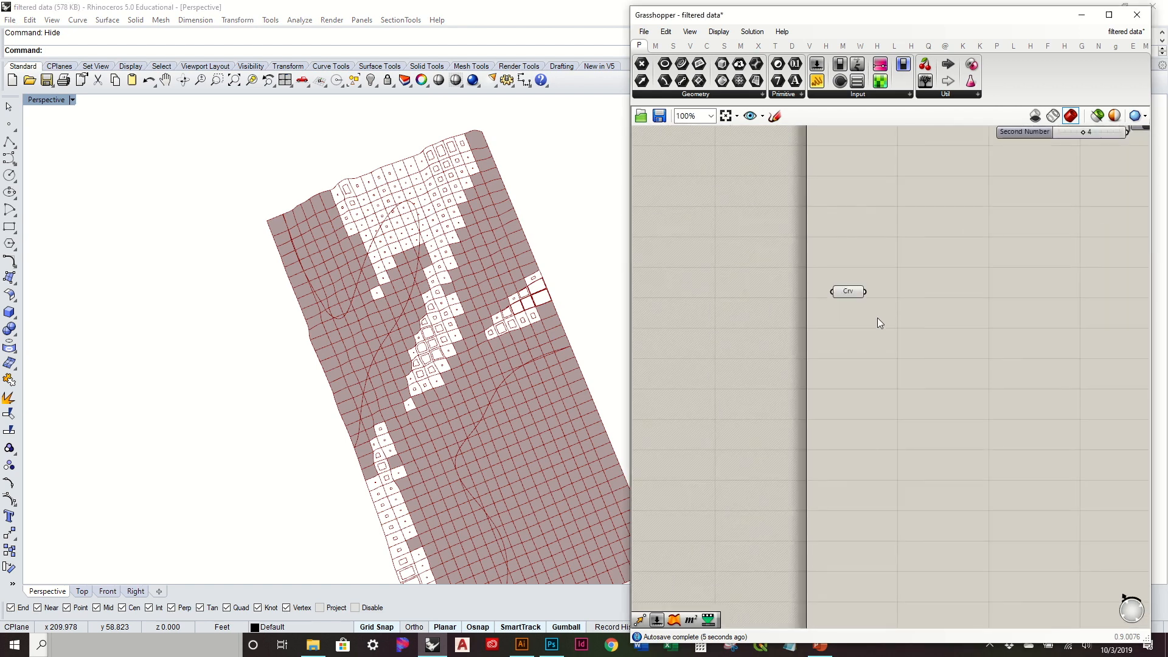
{"action": "middle_click", "coordinate": [866, 249]}
{"action": "left_click", "coordinate": [911, 214]}
{"action": "right_click_drag", "start_coordinate": [578, 315], "coordinate": [622, 344]}
Reposition the Scale component and move its Crv parameter closer to it.
{"action": "scroll", "coordinate": [992, 303], "scroll_direction": "down", "scroll_amount": 4}
{"action": "right_click_drag", "start_coordinate": [1053, 268], "coordinate": [863, 325]}
{"action": "scroll", "coordinate": [1092, 242], "scroll_direction": "up", "scroll_amount": 4}
{"action": "right_click_drag", "start_coordinate": [1092, 243], "coordinate": [990, 287]}
{"action": "left_click_drag", "start_coordinate": [973, 303], "coordinate": [962, 306]}
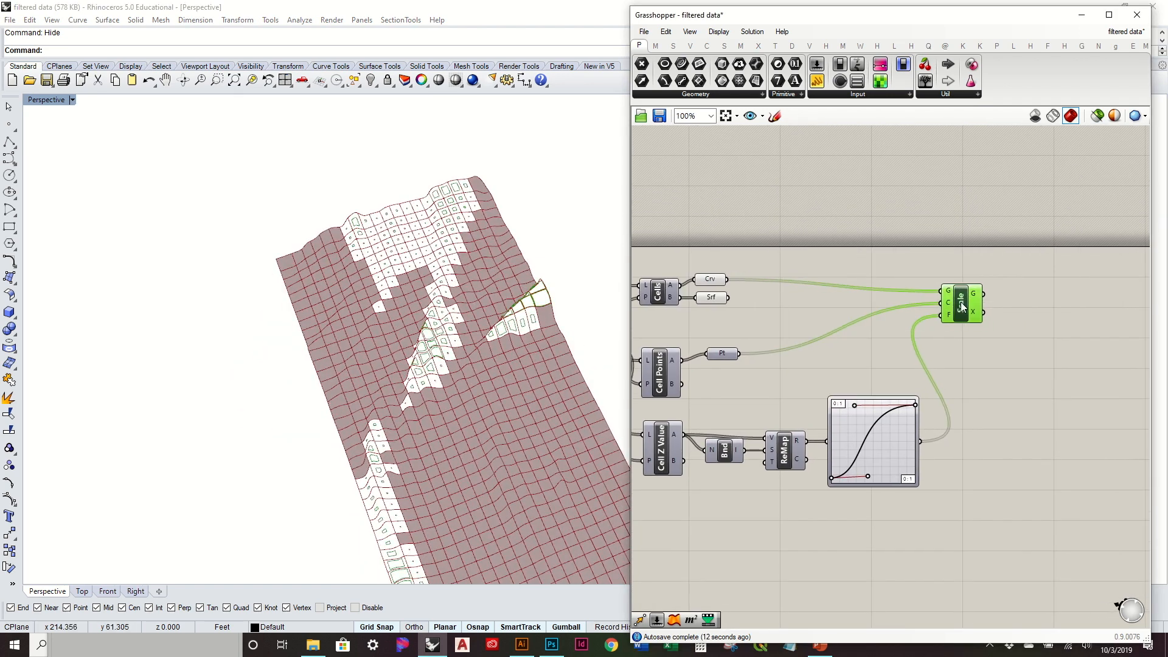
{"action": "left_click_drag", "start_coordinate": [710, 280], "coordinate": [819, 281]}
{"action": "left_click", "coordinate": [965, 263]}
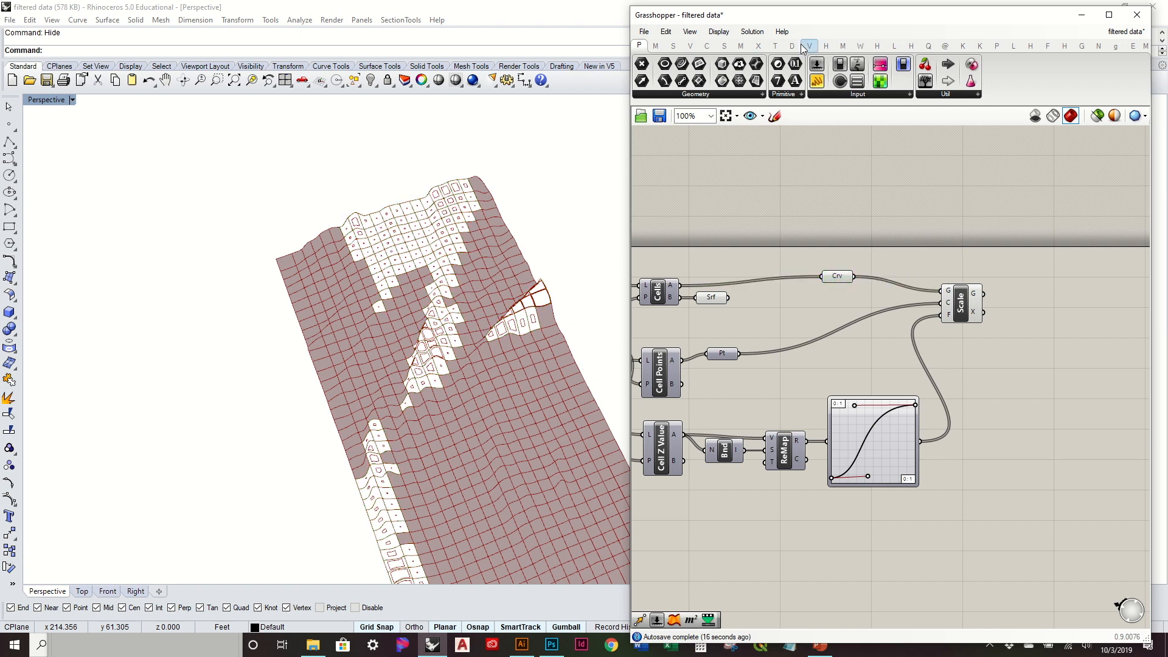
Add a Ruled Surface component, connecting the Crv parameter to input A and Scale's geometry output to input B.
{"action": "left_click", "coordinate": [723, 45]}
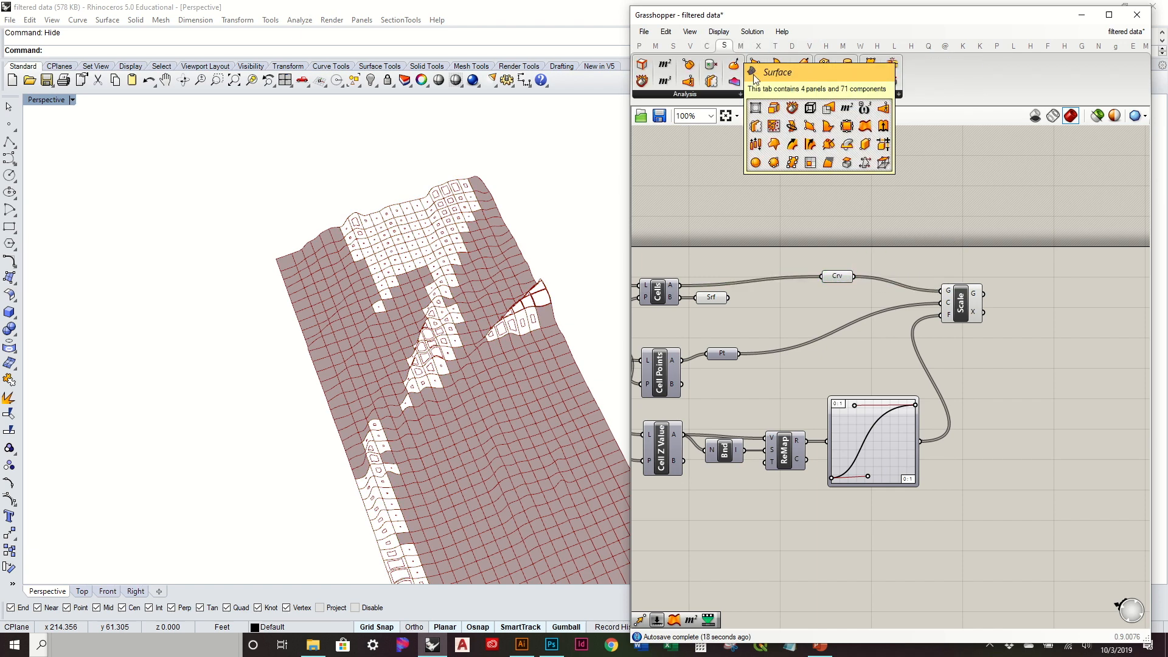
{"action": "left_click", "coordinate": [794, 96]}
{"action": "left_click", "coordinate": [885, 170]}
{"action": "left_click", "coordinate": [1028, 274]}
{"action": "scroll", "coordinate": [918, 289], "scroll_direction": "up", "scroll_amount": 2}
{"action": "left_click_drag", "start_coordinate": [823, 278], "coordinate": [1065, 251]}
{"action": "left_click_drag", "start_coordinate": [1027, 300], "coordinate": [1095, 287]}
{"action": "left_click", "coordinate": [1089, 357]}
Steepen the early rise of the Bezier graph by moving its lower handle up toward the graph's left edge.
{"action": "left_click", "coordinate": [547, 342]}
{"action": "right_click_drag", "start_coordinate": [548, 342], "coordinate": [431, 265]}
{"action": "right_click_drag", "start_coordinate": [833, 441], "coordinate": [889, 310]}
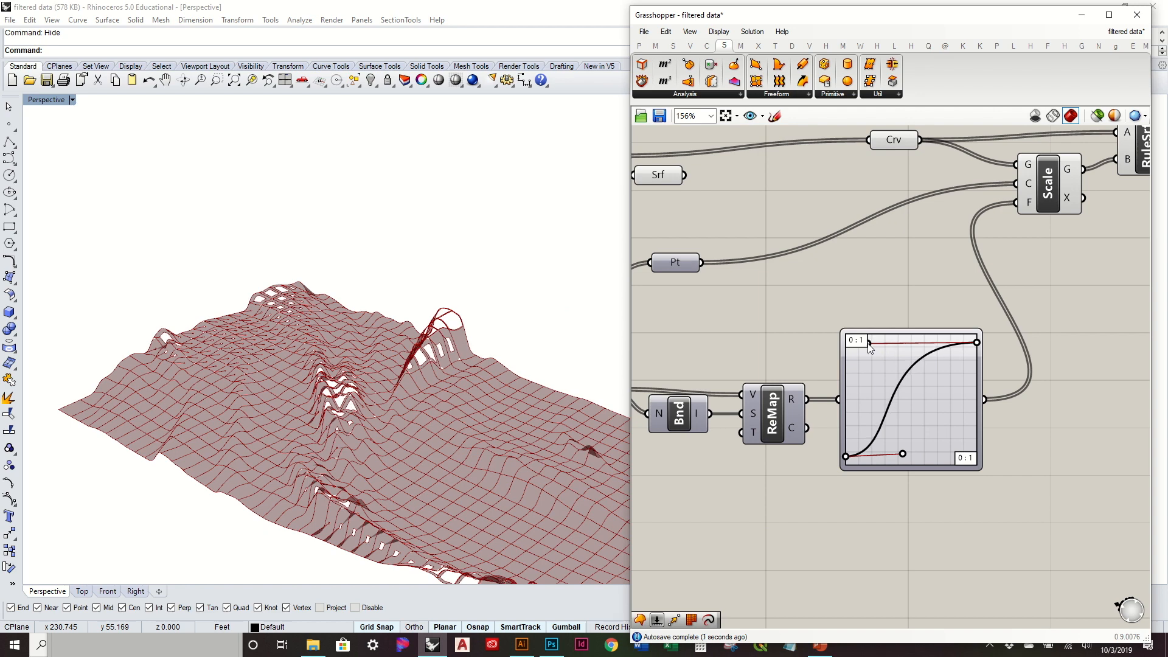
{"action": "left_click_drag", "start_coordinate": [863, 348], "coordinate": [847, 340]}
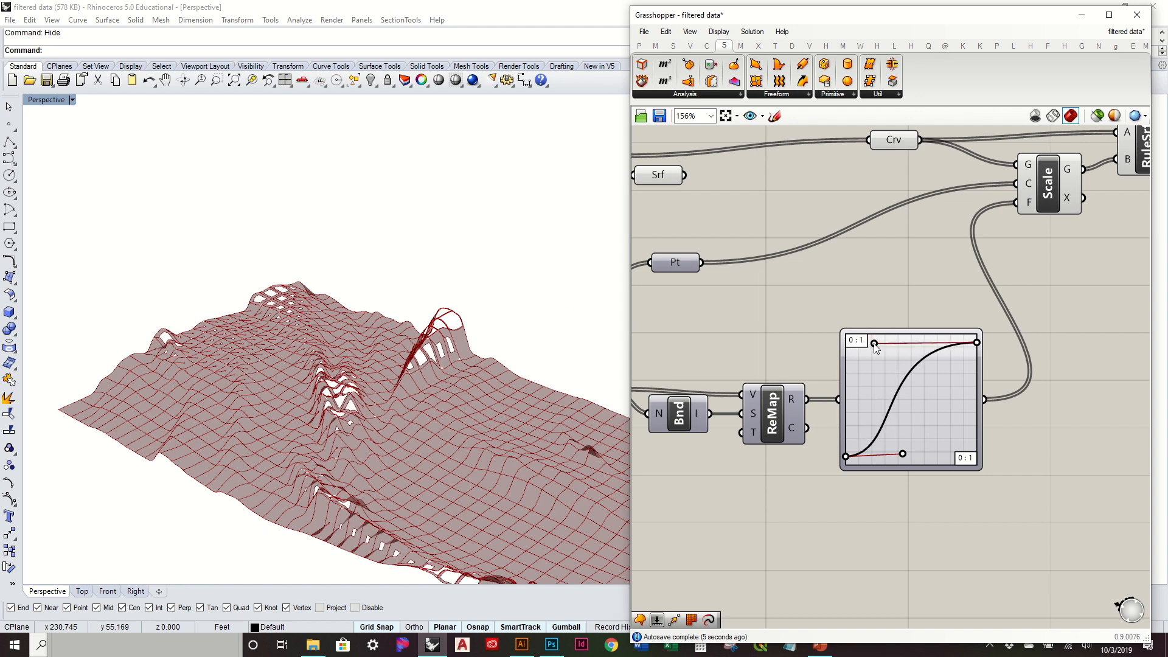
{"action": "left_click_drag", "start_coordinate": [902, 454], "coordinate": [868, 415]}
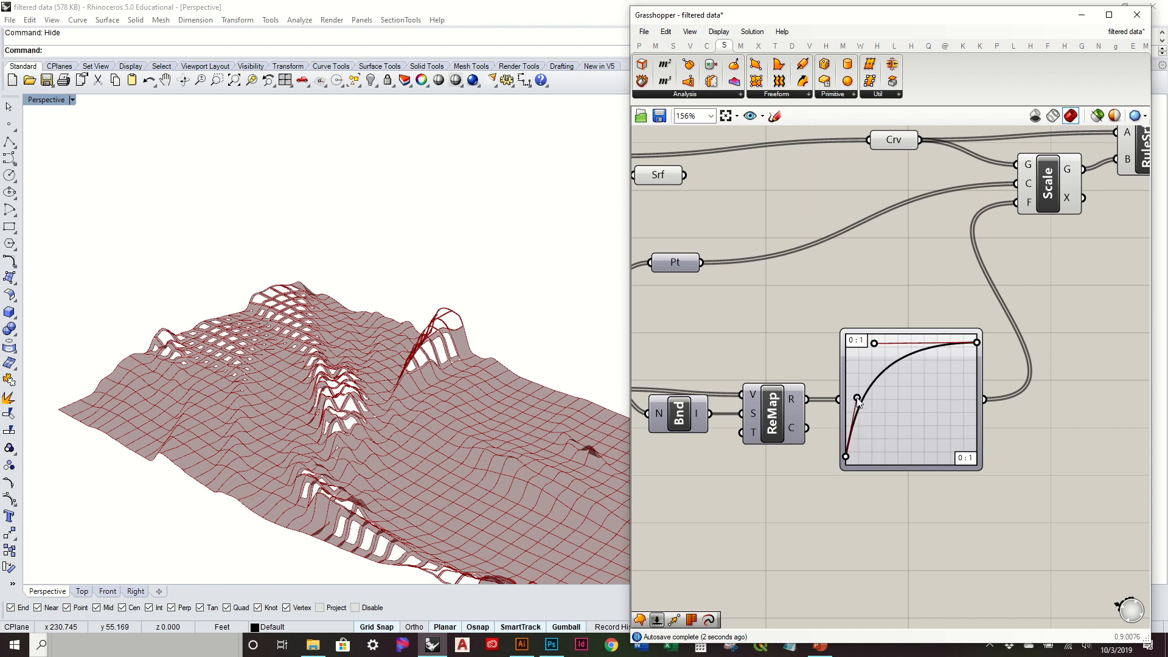
{"action": "right_click_drag", "start_coordinate": [486, 371], "coordinate": [439, 378]}
{"action": "scroll", "coordinate": [480, 404], "scroll_direction": "down", "scroll_amount": 6}
Set the Second Number slider feeding the Larger component to 3.
{"action": "scroll", "coordinate": [871, 302], "scroll_direction": "down", "scroll_amount": 2}
{"action": "right_click_drag", "start_coordinate": [786, 296], "coordinate": [959, 338]}
{"action": "right_click_drag", "start_coordinate": [778, 326], "coordinate": [932, 326]}
{"action": "scroll", "coordinate": [882, 313], "scroll_direction": "up", "scroll_amount": 4}
{"action": "left_click_drag", "start_coordinate": [873, 343], "coordinate": [793, 334]}
{"action": "right_click_drag", "start_coordinate": [843, 333], "coordinate": [989, 274]}
{"action": "scroll", "coordinate": [896, 279], "scroll_direction": "up", "scroll_amount": 2}
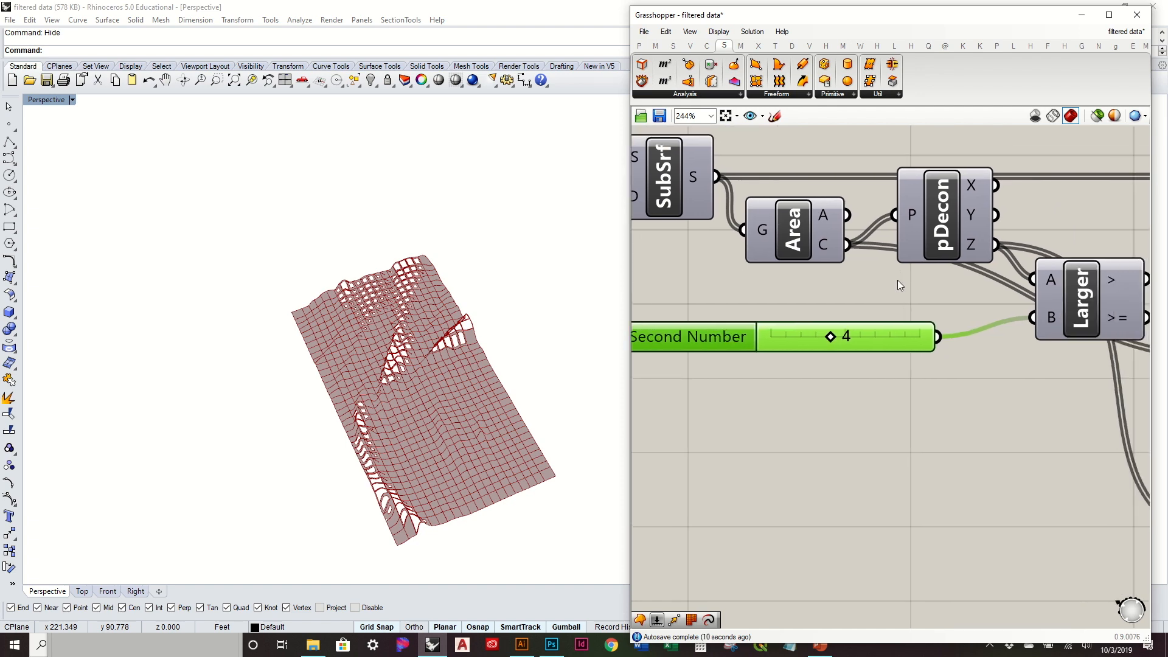
{"action": "left_click_drag", "start_coordinate": [812, 351], "coordinate": [796, 349]}
{"action": "left_click", "coordinate": [481, 385]}
{"action": "right_click_drag", "start_coordinate": [480, 384], "coordinate": [469, 252]}
{"action": "scroll", "coordinate": [438, 361], "scroll_direction": "up", "scroll_amount": 5}
{"action": "right_click_drag", "start_coordinate": [438, 362], "coordinate": [439, 398]}
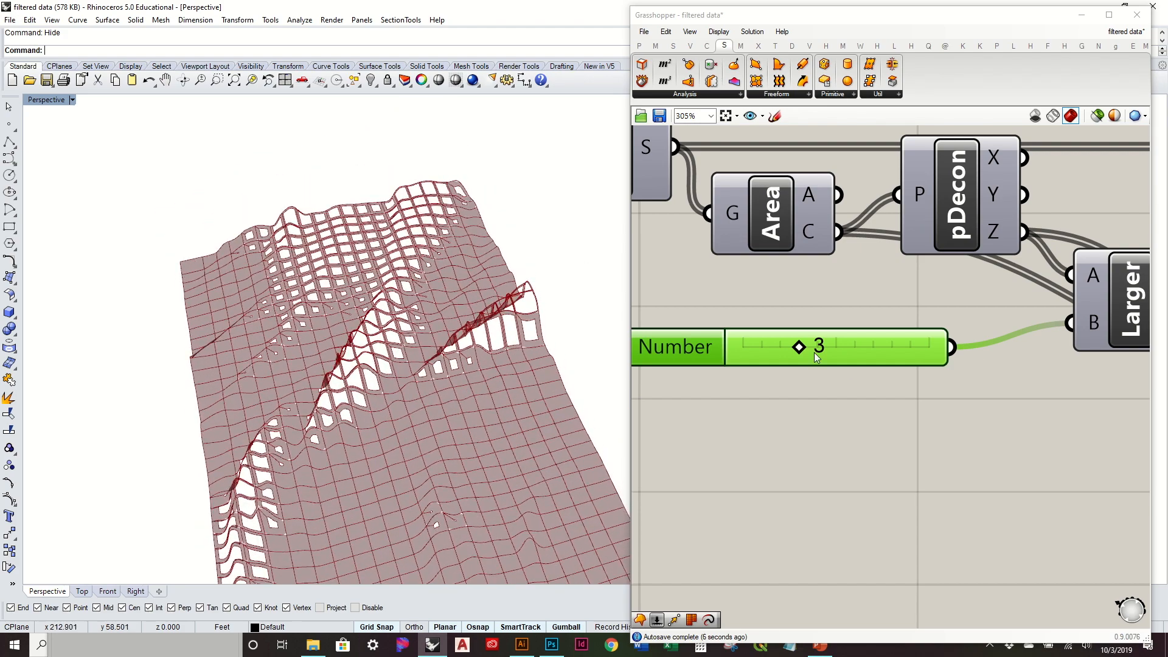
Set the Second Number slider's accuracy to one decimal digit.
{"action": "left_click", "coordinate": [794, 421]}
{"action": "double_click", "coordinate": [897, 344]}
{"action": "left_click", "coordinate": [706, 348]}
{"action": "double_click", "coordinate": [706, 347]}
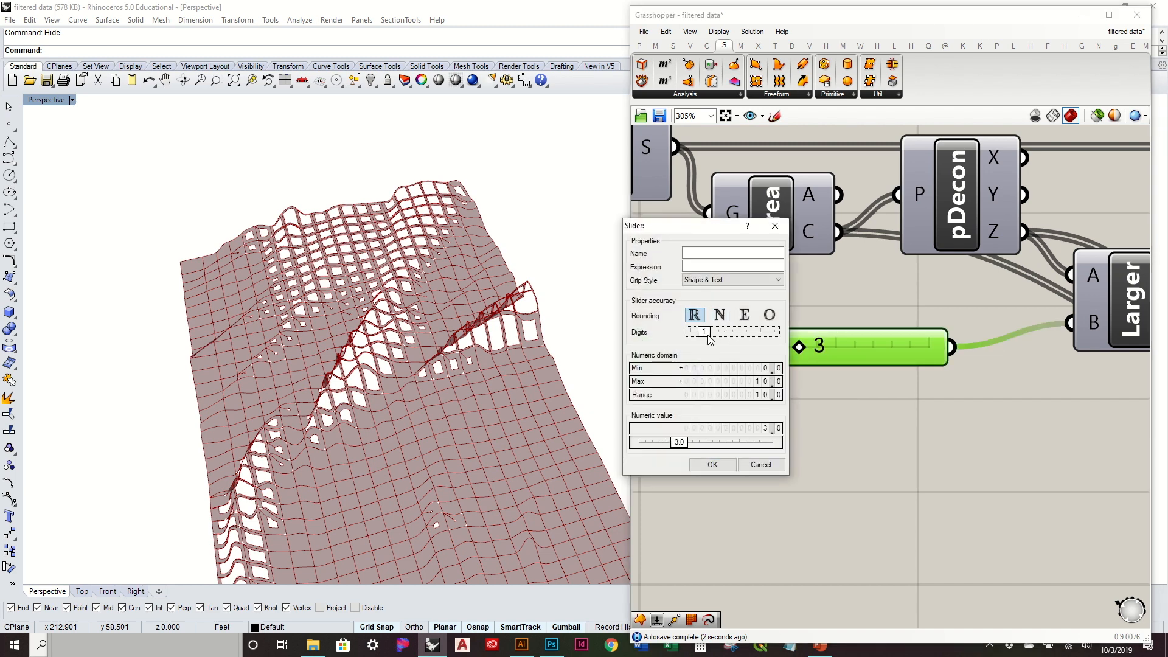
{"action": "left_click", "coordinate": [723, 467]}
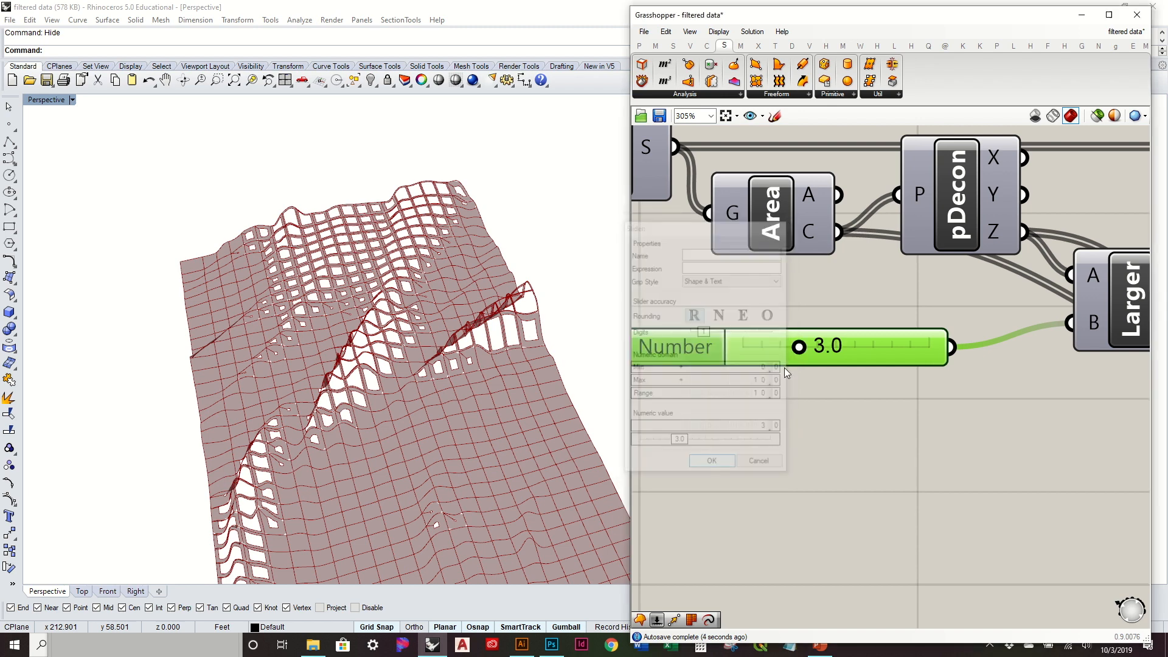
Set the Second Number slider to 2.0.
{"action": "left_click_drag", "start_coordinate": [789, 357], "coordinate": [781, 360]}
{"action": "right_click_drag", "start_coordinate": [529, 338], "coordinate": [497, 305]}
{"action": "scroll", "coordinate": [500, 388], "scroll_direction": "down", "scroll_amount": 5}
Reshape the Bezier graph by raising its end point, shifting its upper handle toward the middle, and moving its lower handle up the left edge.
{"action": "scroll", "coordinate": [812, 346], "scroll_direction": "down", "scroll_amount": 2}
{"action": "right_click_drag", "start_coordinate": [959, 341], "coordinate": [761, 331]}
{"action": "right_click_drag", "start_coordinate": [1009, 341], "coordinate": [804, 332]}
{"action": "right_click_drag", "start_coordinate": [1098, 308], "coordinate": [888, 315]}
{"action": "scroll", "coordinate": [885, 315], "scroll_direction": "down", "scroll_amount": 2}
{"action": "right_click_drag", "start_coordinate": [994, 313], "coordinate": [833, 320]}
{"action": "right_click_drag", "start_coordinate": [802, 416], "coordinate": [854, 370]}
{"action": "scroll", "coordinate": [851, 374], "scroll_direction": "up", "scroll_amount": 3}
{"action": "right_click_drag", "start_coordinate": [542, 357], "coordinate": [491, 417]}
{"action": "scroll", "coordinate": [774, 347], "scroll_direction": "up", "scroll_amount": 2}
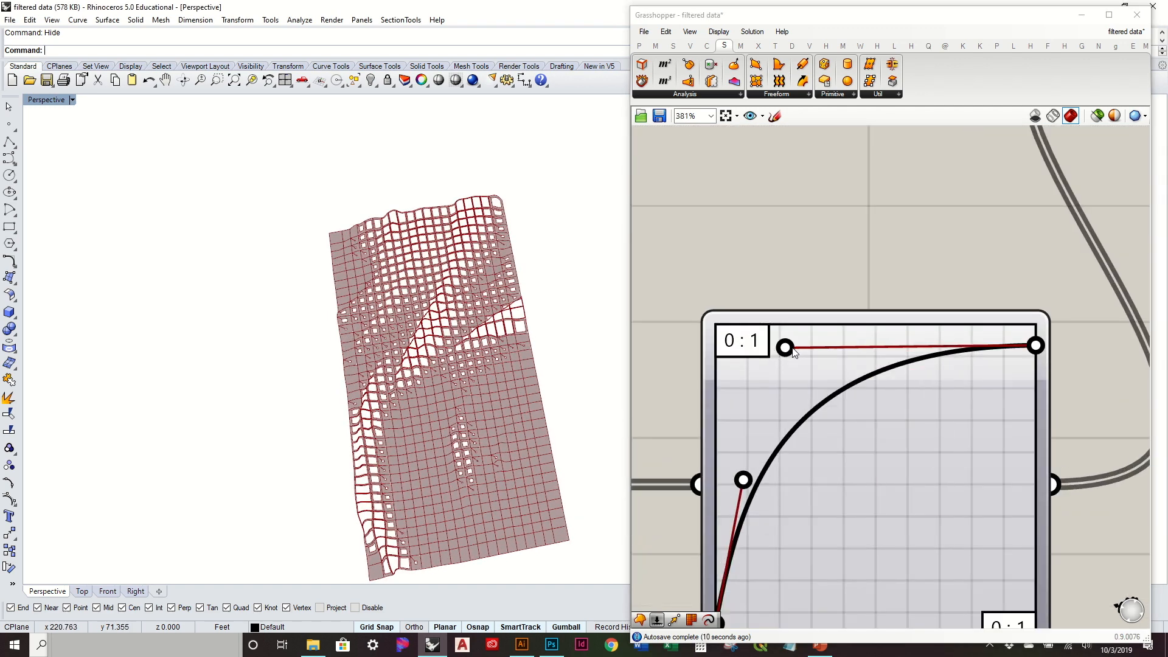
{"action": "left_click_drag", "start_coordinate": [793, 353], "coordinate": [927, 358]}
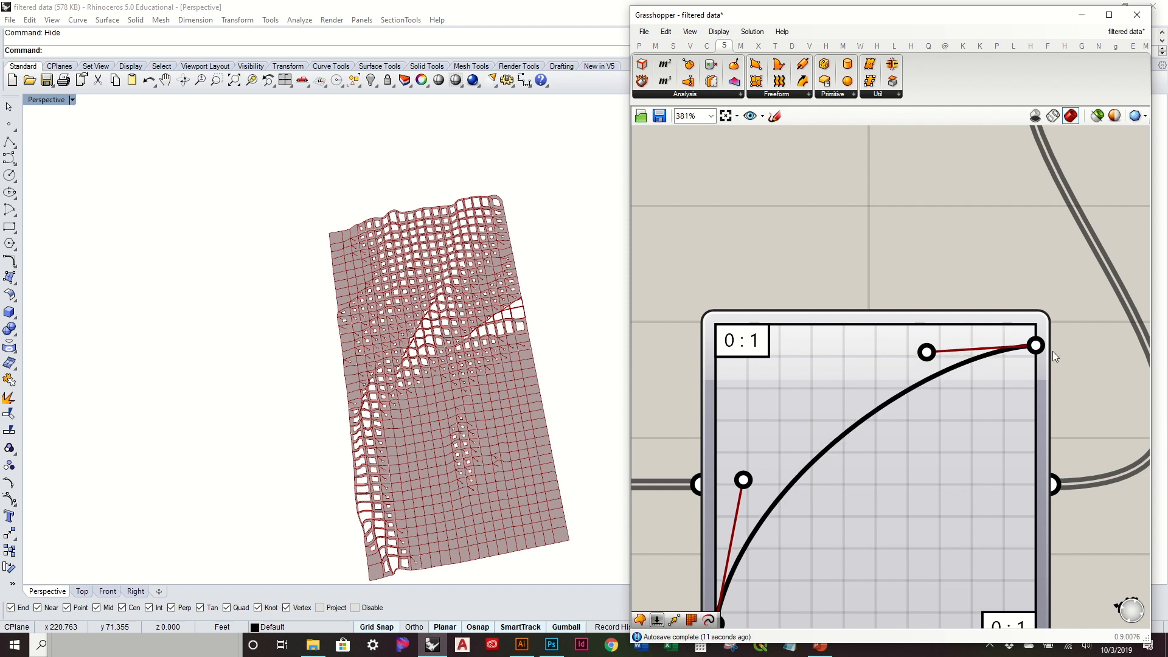
{"action": "left_click_drag", "start_coordinate": [1034, 342], "coordinate": [1036, 326]}
{"action": "left_click_drag", "start_coordinate": [926, 352], "coordinate": [895, 315]}
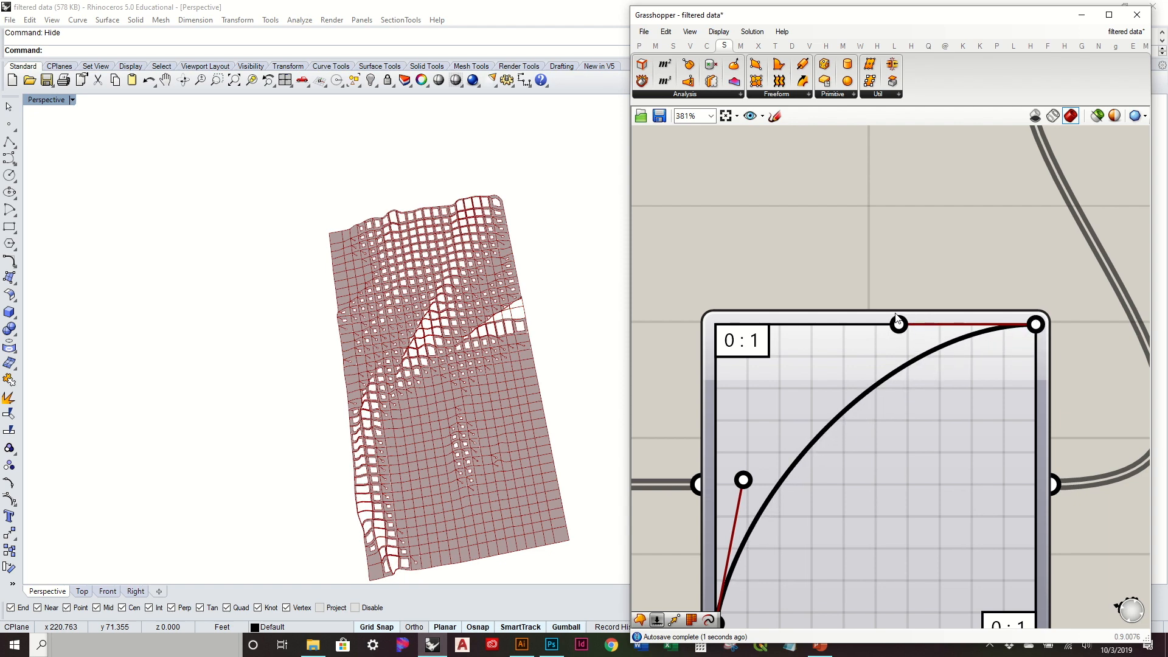
{"action": "left_click_drag", "start_coordinate": [1032, 332], "coordinate": [1033, 336]}
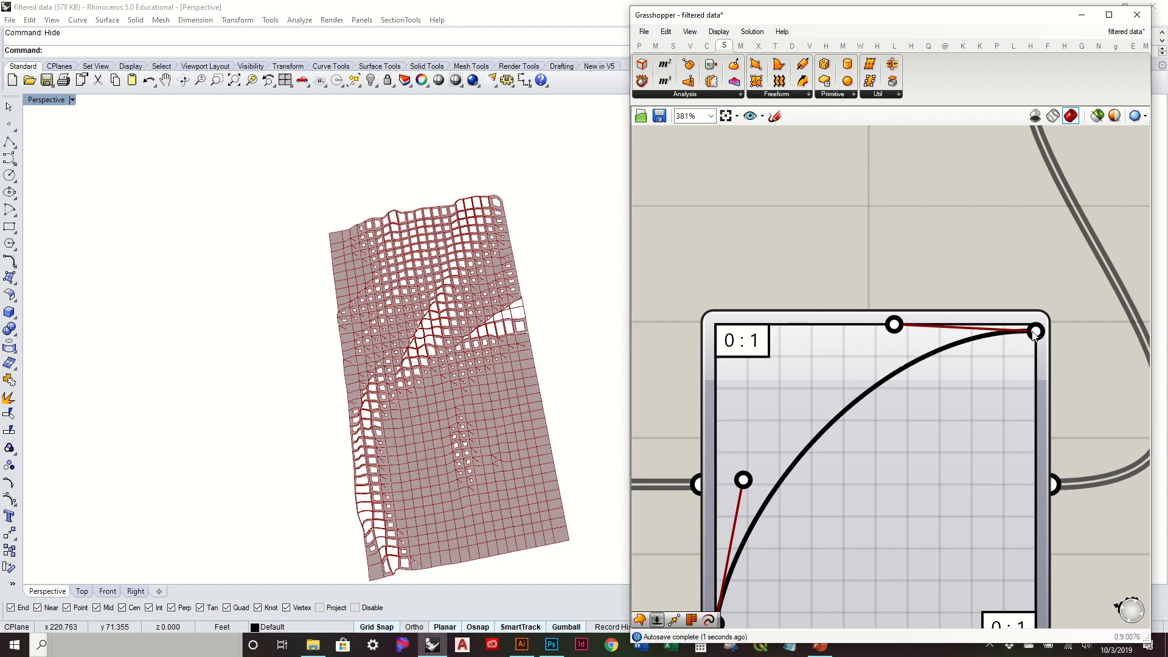
{"action": "left_click_drag", "start_coordinate": [899, 329], "coordinate": [876, 333]}
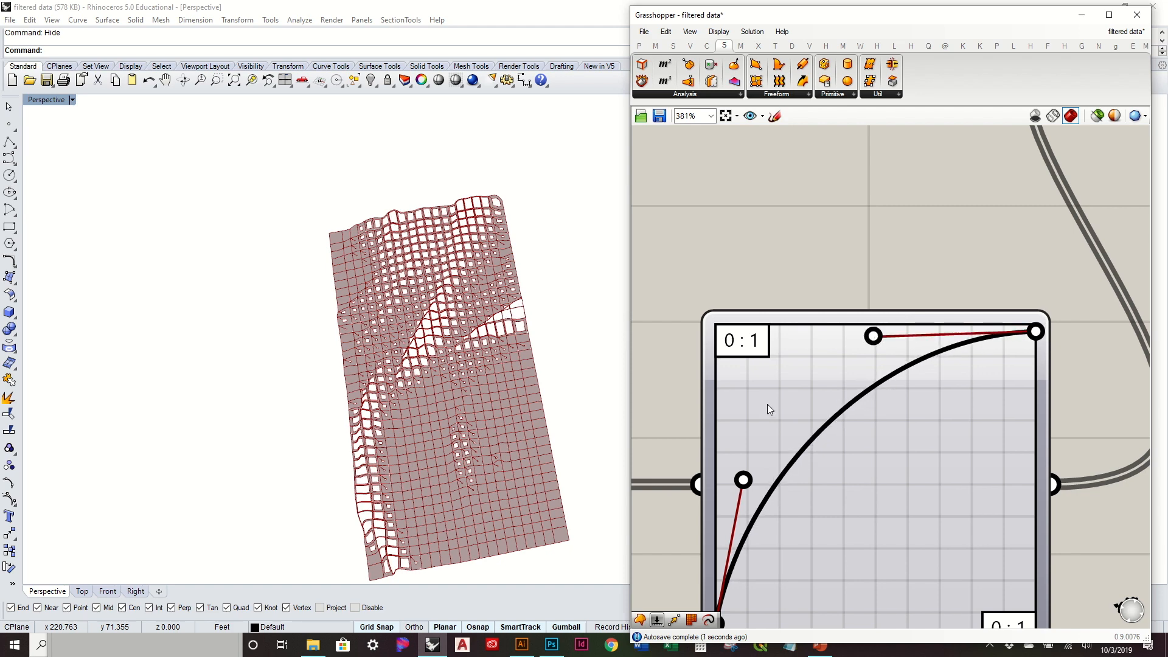
{"action": "left_click_drag", "start_coordinate": [745, 489], "coordinate": [707, 402]}
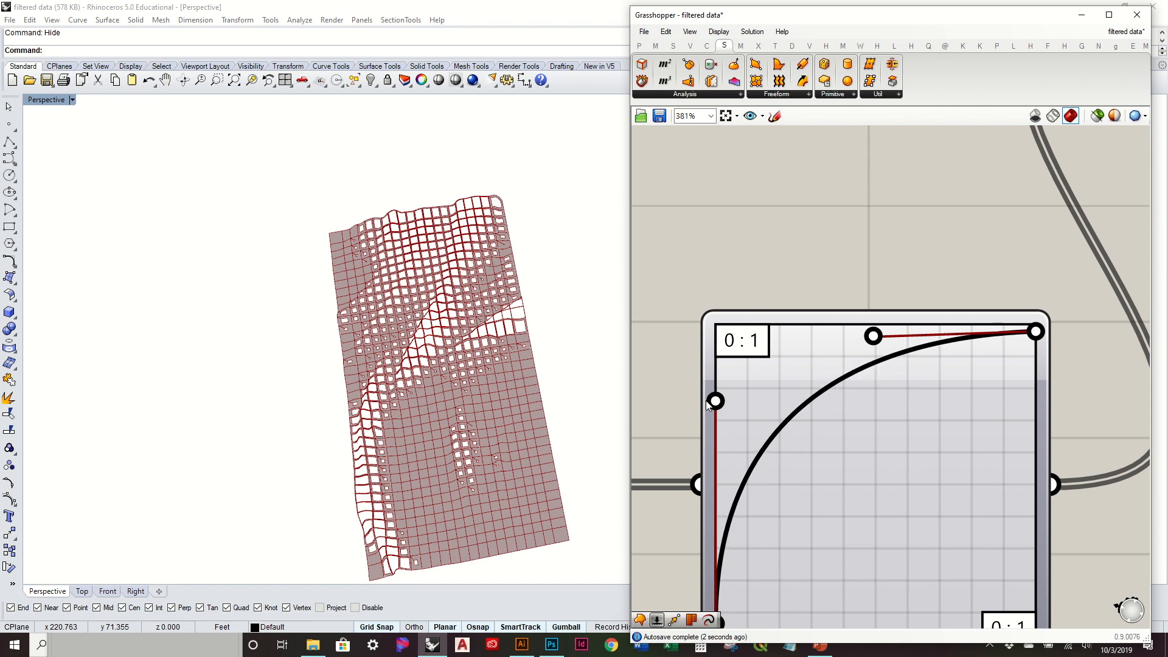
Examine the ruled cell frames on the terrain up close and from several angles.
{"action": "right_click_drag", "start_coordinate": [509, 383], "coordinate": [515, 292]}
{"action": "scroll", "coordinate": [427, 397], "scroll_direction": "up", "scroll_amount": 7}
{"action": "scroll", "coordinate": [428, 398], "scroll_direction": "down", "scroll_amount": 3}
{"action": "scroll", "coordinate": [420, 374], "scroll_direction": "up", "scroll_amount": 8}
{"action": "right_click_drag", "start_coordinate": [367, 375], "coordinate": [386, 292]}
{"action": "scroll", "coordinate": [368, 304], "scroll_direction": "down", "scroll_amount": 8}
{"action": "scroll", "coordinate": [392, 281], "scroll_direction": "down", "scroll_amount": 6}
{"action": "scroll", "coordinate": [387, 292], "scroll_direction": "down", "scroll_amount": 6}
{"action": "right_click_drag", "start_coordinate": [474, 315], "coordinate": [531, 349]}
{"action": "scroll", "coordinate": [422, 455], "scroll_direction": "up", "scroll_amount": 6}
{"action": "scroll", "coordinate": [426, 451], "scroll_direction": "down", "scroll_amount": 4}
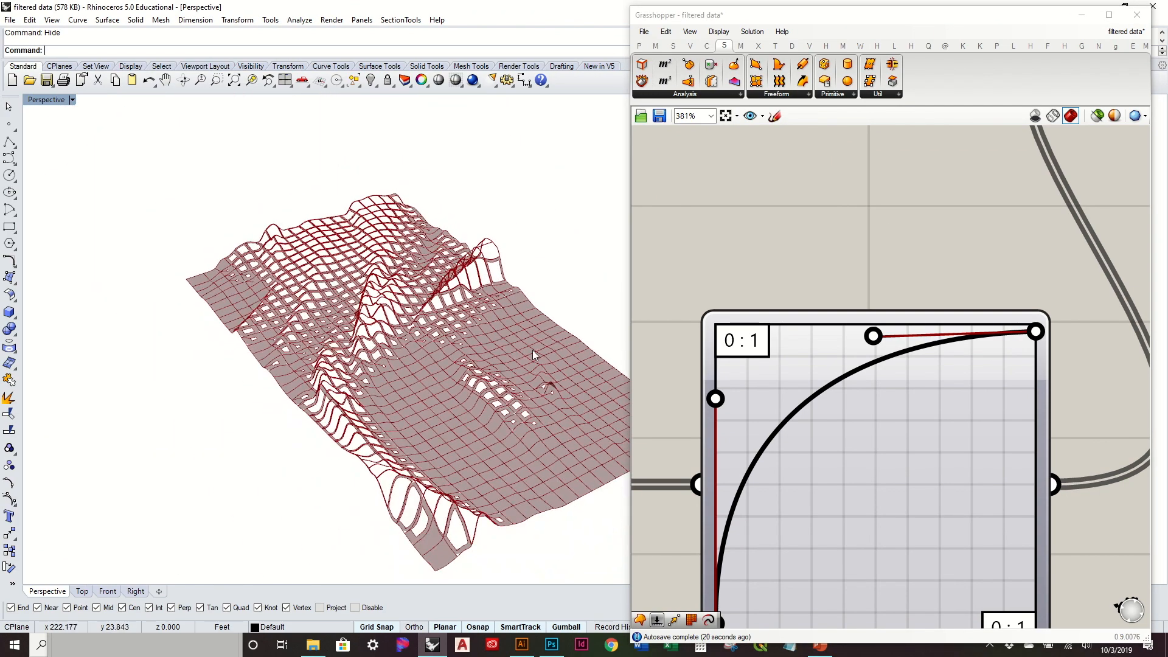
Move the Srf parameter holding the unfiltered cells to the end of the definition, below the Ruled Surface component.
{"action": "scroll", "coordinate": [906, 253], "scroll_direction": "down", "scroll_amount": 3}
{"action": "right_click_drag", "start_coordinate": [906, 253], "coordinate": [877, 450]}
{"action": "scroll", "coordinate": [877, 450], "scroll_direction": "down", "scroll_amount": 2}
{"action": "right_click_drag", "start_coordinate": [844, 378], "coordinate": [922, 354]}
{"action": "left_click", "coordinate": [724, 339]}
{"action": "left_click", "coordinate": [783, 352]}
{"action": "right_click_drag", "start_coordinate": [785, 355], "coordinate": [742, 386]}
Turn off the preview of the Crv parameter and the Scale component.
{"action": "left_click_drag", "start_coordinate": [684, 370], "coordinate": [843, 305]}
{"action": "left_click", "coordinate": [1049, 405]}
{"action": "middle_click", "coordinate": [846, 309]}
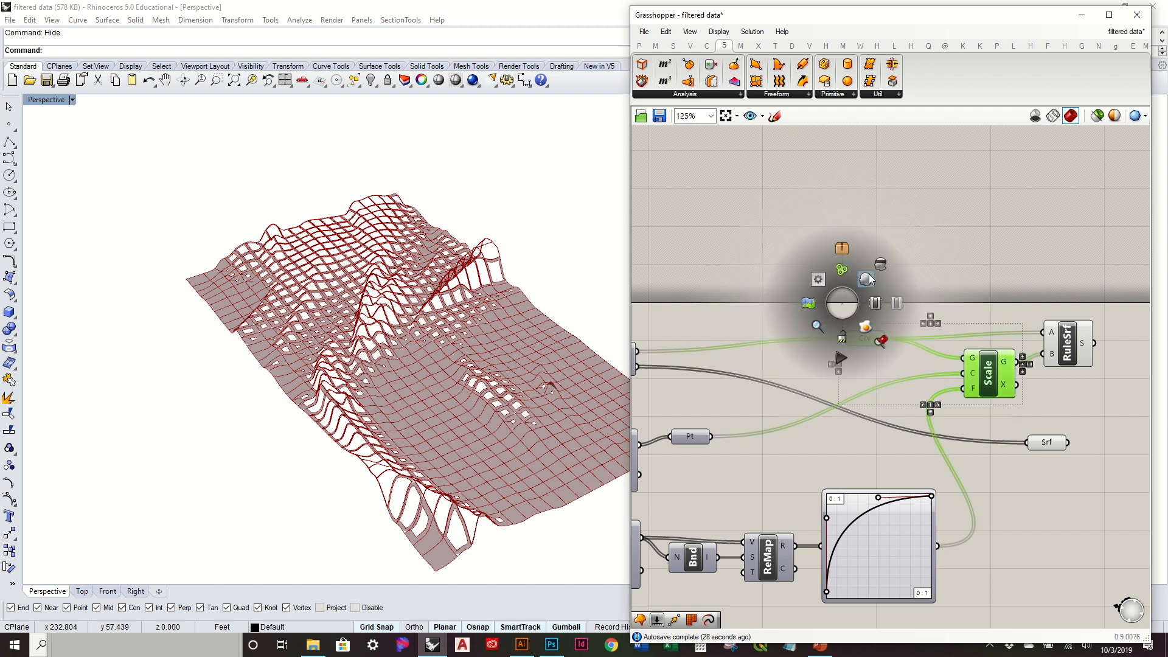
{"action": "right_click_drag", "start_coordinate": [558, 318], "coordinate": [523, 426]}
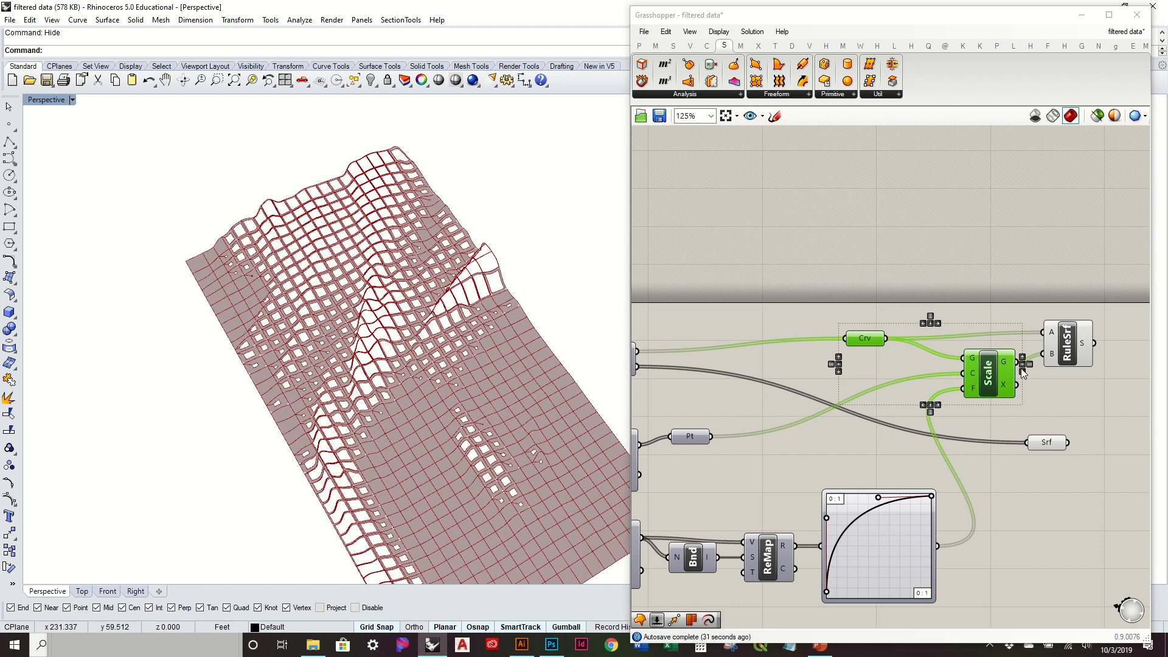
Shift the Ruled Surface component and the Srf parameter farther from the Scale component.
{"action": "left_click", "coordinate": [1072, 350]}
{"action": "left_click", "coordinate": [1078, 432]}
{"action": "right_click_drag", "start_coordinate": [1077, 431], "coordinate": [916, 406]}
{"action": "left_click_drag", "start_coordinate": [911, 322], "coordinate": [941, 328]}
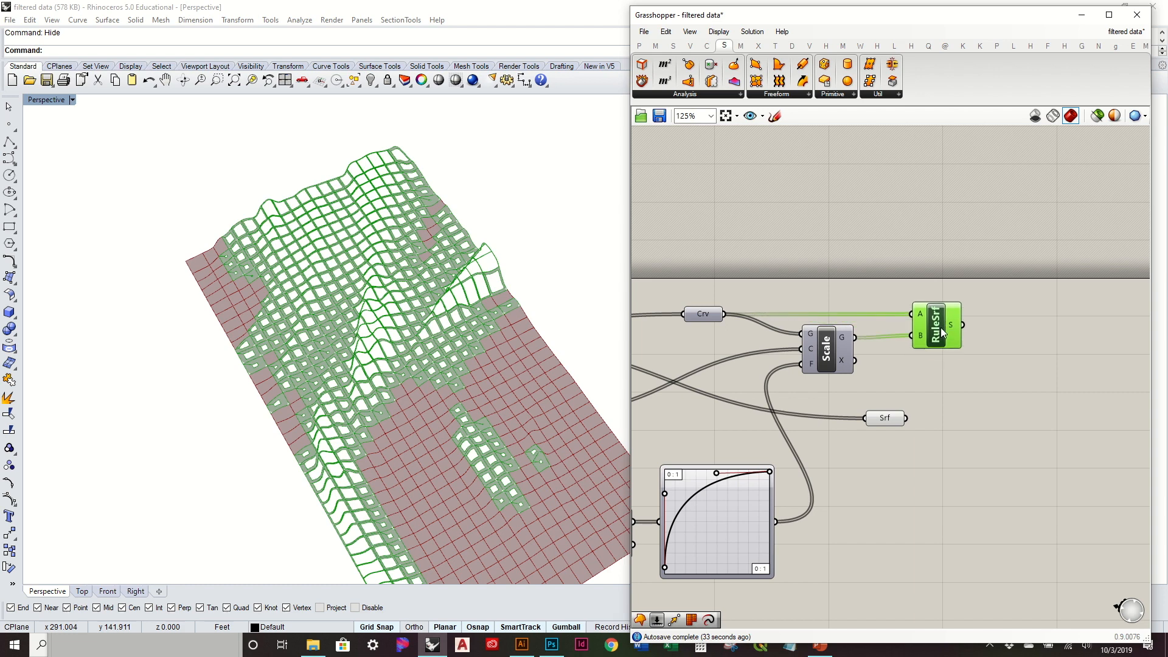
{"action": "left_click_drag", "start_coordinate": [891, 424], "coordinate": [940, 424]}
{"action": "left_click", "coordinate": [951, 448]}
Bake the Ruled Surface component and the Srf parameter into the Rhino model.
{"action": "right_click_drag", "start_coordinate": [985, 464], "coordinate": [881, 456]}
{"action": "left_click_drag", "start_coordinate": [926, 471], "coordinate": [832, 270]}
{"action": "middle_click", "coordinate": [832, 270]}
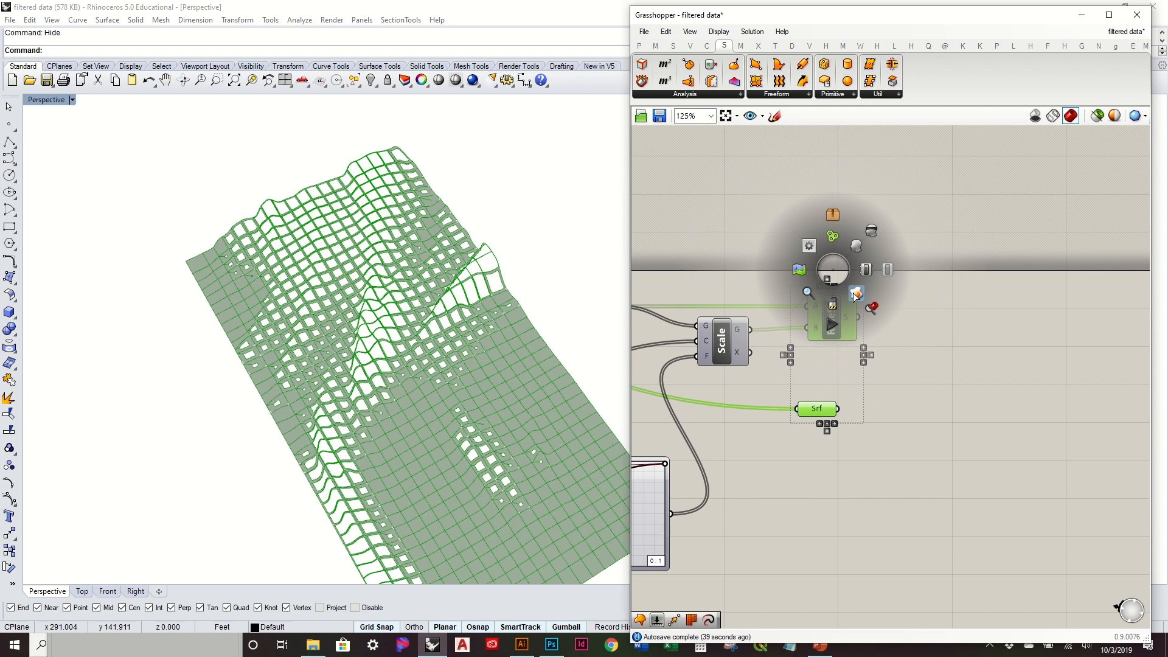
{"action": "left_click", "coordinate": [855, 295]}
Turn off the preview of the baked Ruled Surface component and Srf parameter.
{"action": "left_click_drag", "start_coordinate": [924, 503], "coordinate": [799, 266]}
{"action": "middle_click", "coordinate": [799, 261]}
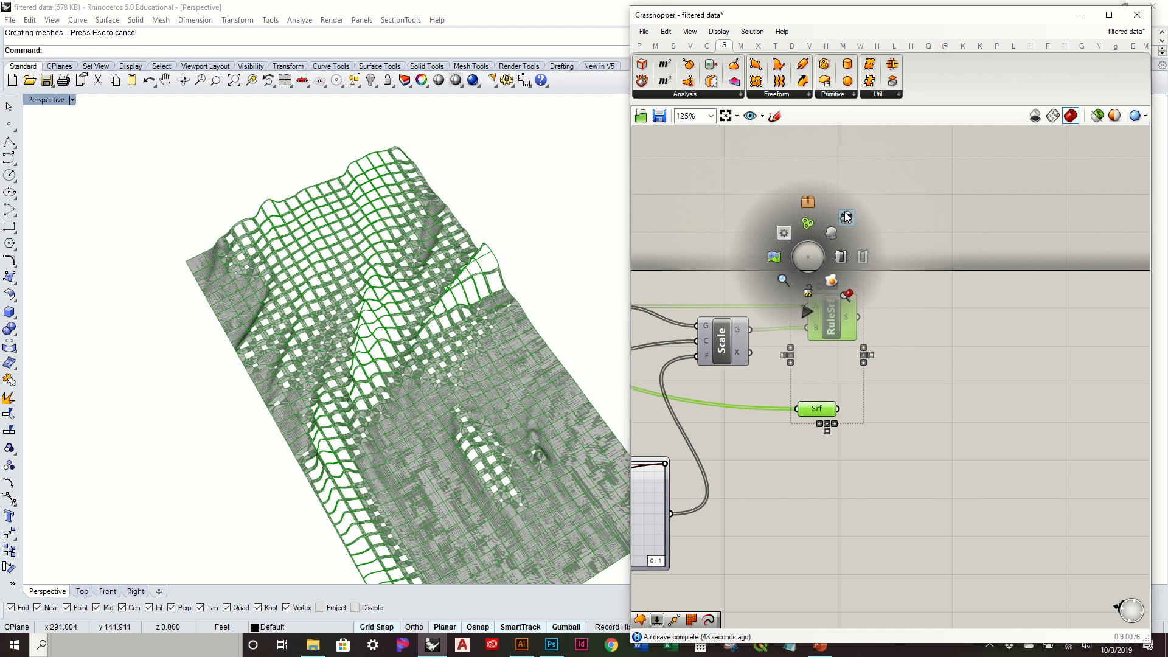
{"action": "left_click", "coordinate": [975, 238]}
Minimize Grasshopper and examine the baked terrain's openings and solid panels up close and from several angles in Rhino.
{"action": "left_click", "coordinate": [1081, 14]}
{"action": "right_click_drag", "start_coordinate": [539, 363], "coordinate": [321, 382]}
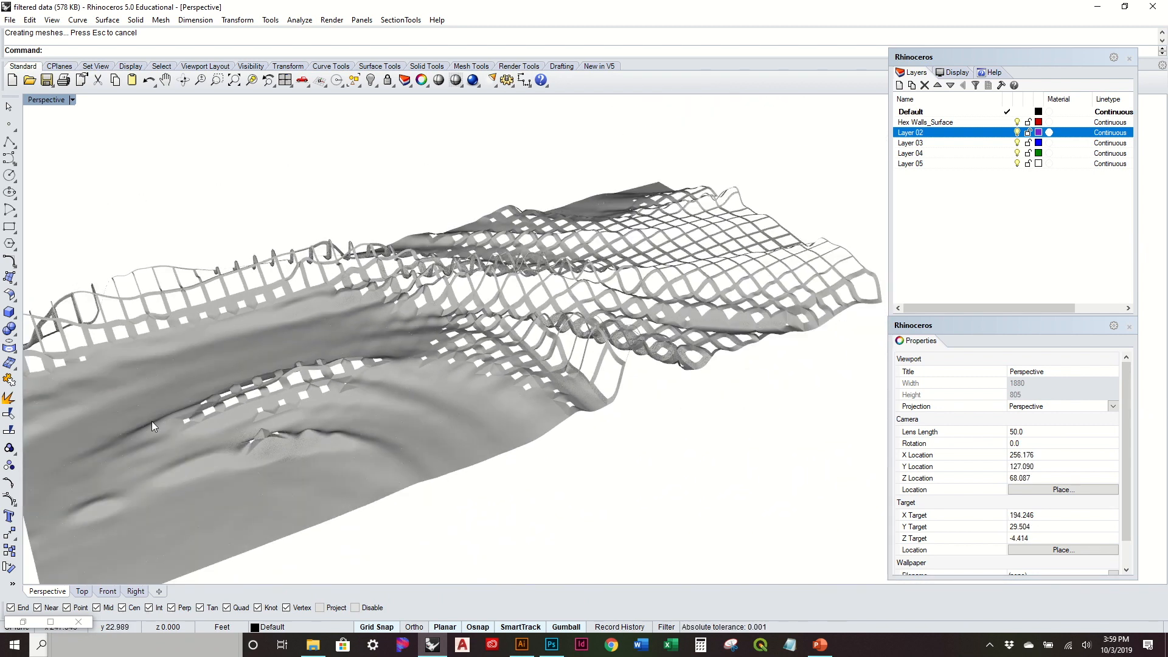
{"action": "scroll", "coordinate": [132, 446], "scroll_direction": "up", "scroll_amount": 2}
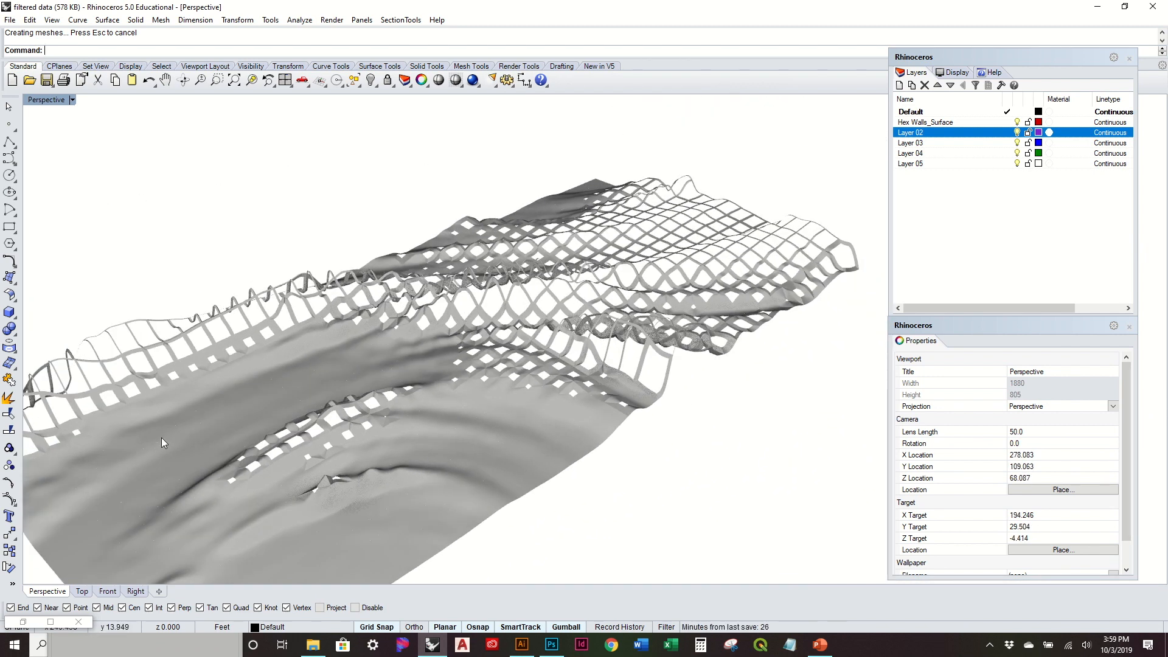
{"action": "scroll", "coordinate": [161, 436], "scroll_direction": "up", "scroll_amount": 2}
{"action": "right_click_drag", "start_coordinate": [162, 437], "coordinate": [253, 397]}
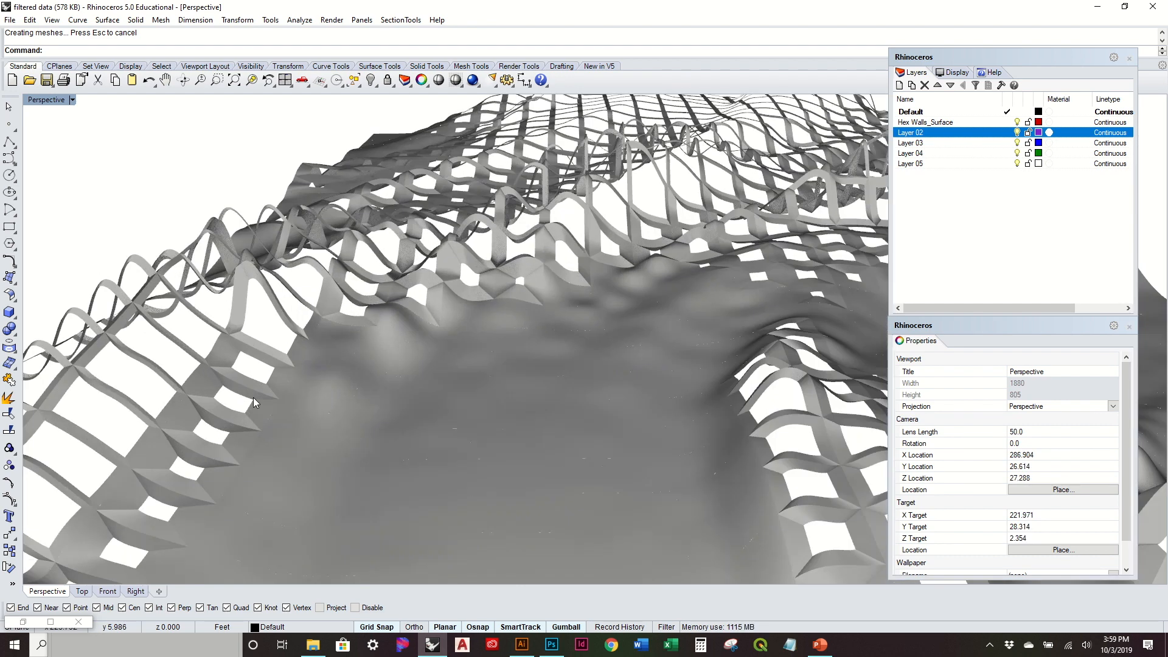
{"action": "scroll", "coordinate": [253, 396], "scroll_direction": "up", "scroll_amount": 2}
{"action": "scroll", "coordinate": [490, 391], "scroll_direction": "up", "scroll_amount": 2}
{"action": "scroll", "coordinate": [577, 389], "scroll_direction": "up", "scroll_amount": 2}
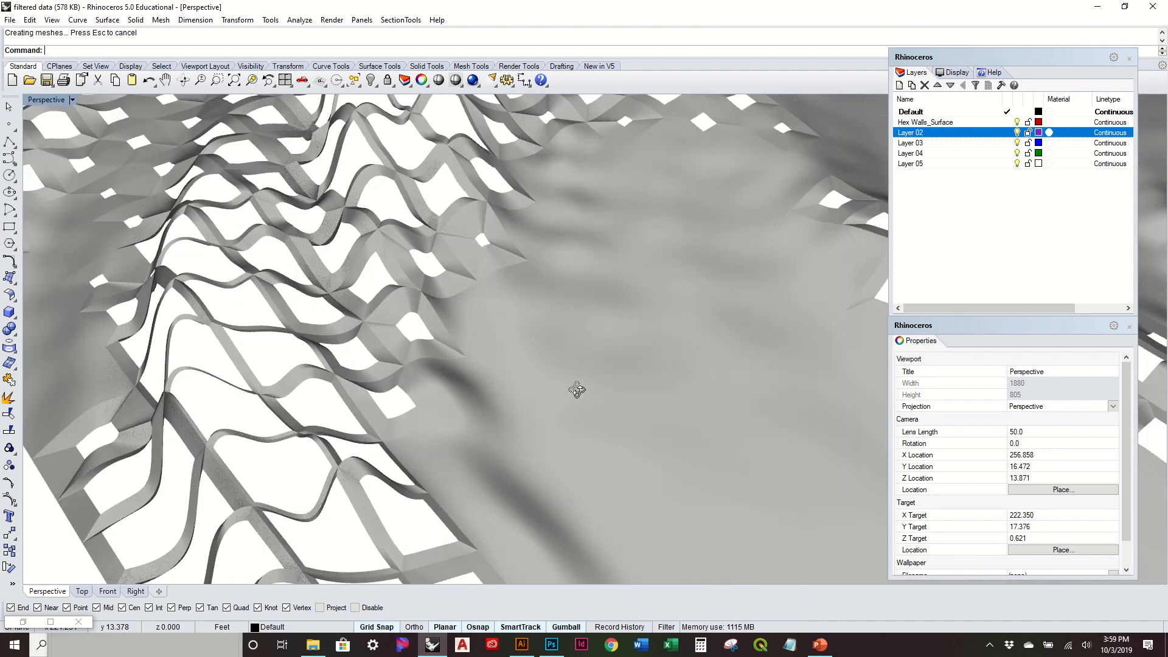
{"action": "right_click_drag", "start_coordinate": [577, 389], "coordinate": [606, 371]}
{"action": "scroll", "coordinate": [606, 371], "scroll_direction": "down", "scroll_amount": 3}
{"action": "scroll", "coordinate": [605, 371], "scroll_direction": "down", "scroll_amount": 3}
{"action": "right_click_drag", "start_coordinate": [305, 363], "coordinate": [424, 370]}
{"action": "scroll", "coordinate": [581, 376], "scroll_direction": "down", "scroll_amount": 3}
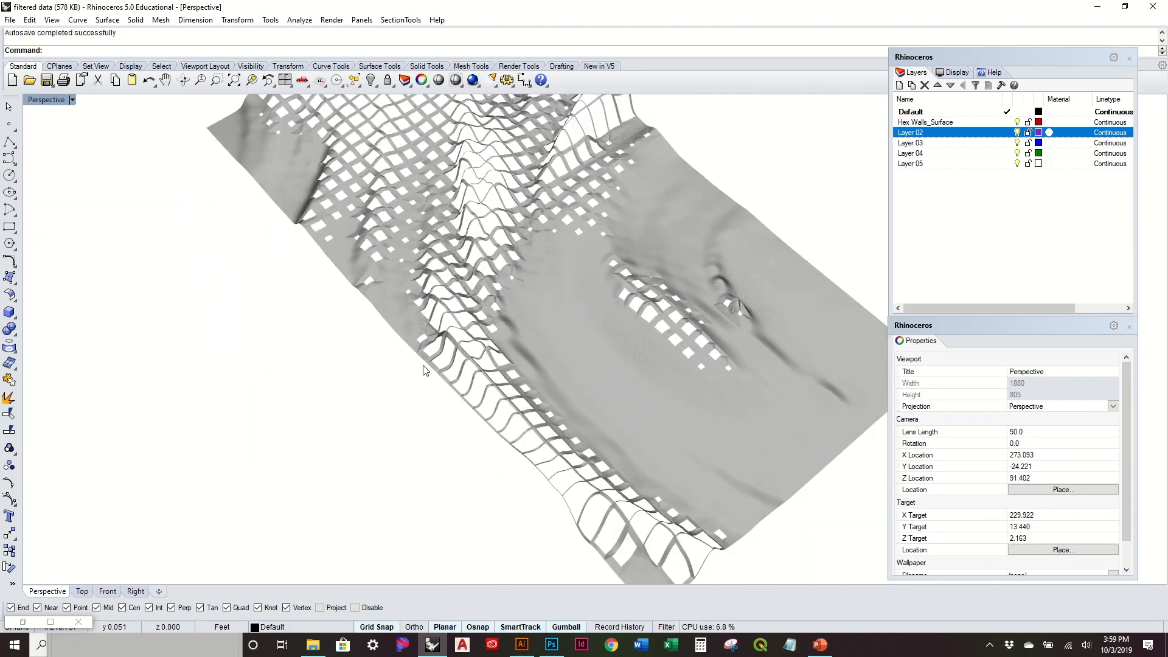
{"action": "right_click_drag", "start_coordinate": [450, 272], "coordinate": [491, 273]}
{"action": "scroll", "coordinate": [496, 333], "scroll_direction": "down", "scroll_amount": 4}
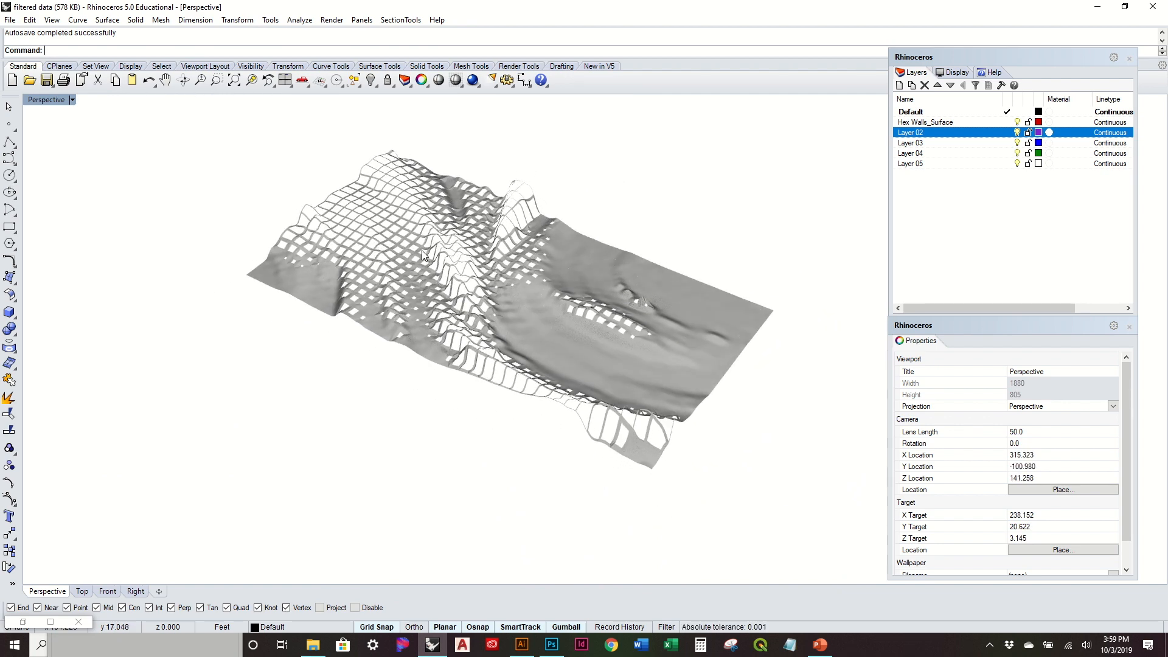
{"action": "right_click_drag", "start_coordinate": [621, 270], "coordinate": [599, 365]}
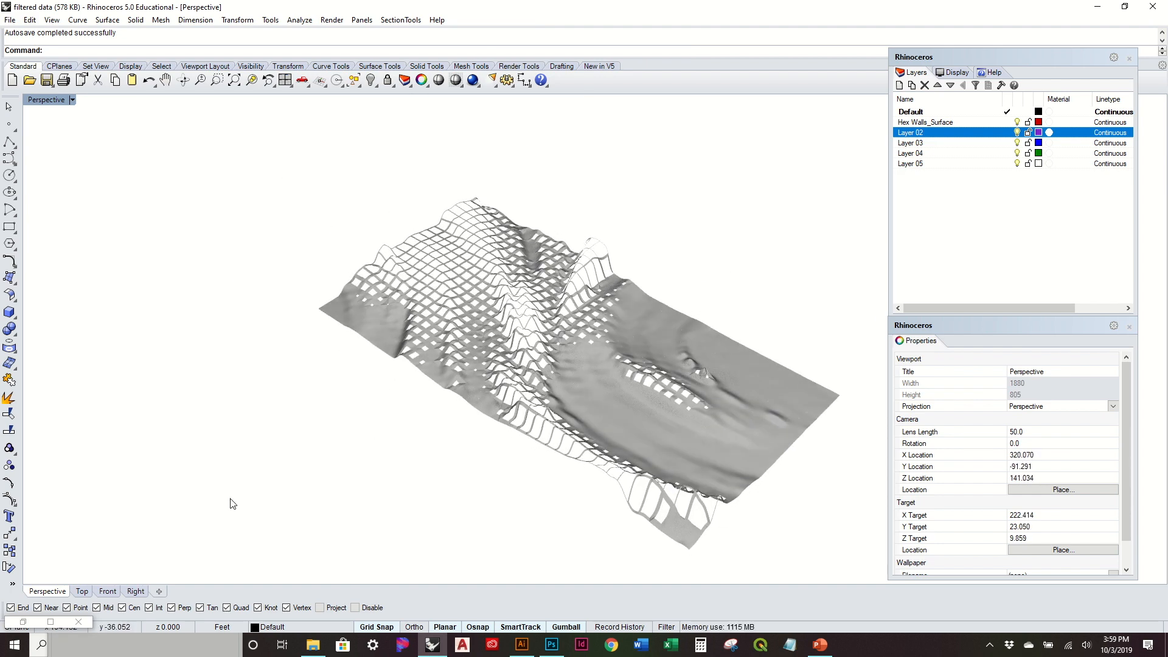
Restore the Grasshopper window and review the filtering part of the definition.
{"action": "left_click", "coordinate": [29, 622]}
{"action": "scroll", "coordinate": [809, 344], "scroll_direction": "down", "scroll_amount": 2}
{"action": "right_click_drag", "start_coordinate": [784, 354], "coordinate": [1027, 267]}
{"action": "right_click_drag", "start_coordinate": [827, 316], "coordinate": [1048, 272]}
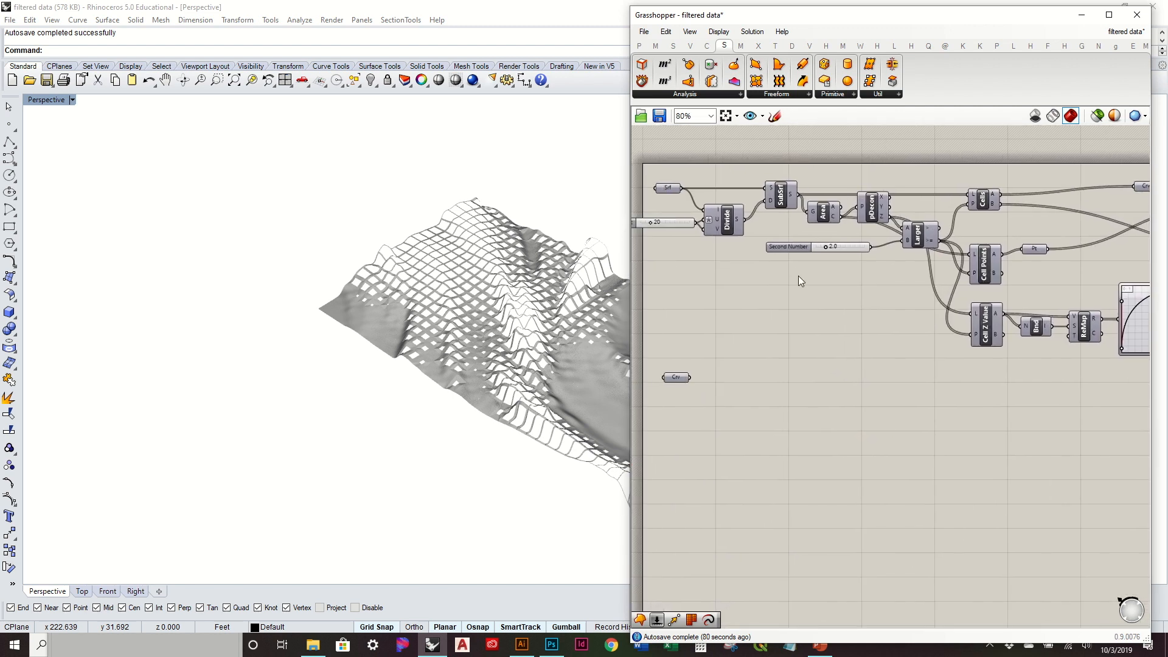
{"action": "right_click_drag", "start_coordinate": [824, 332], "coordinate": [786, 337]}
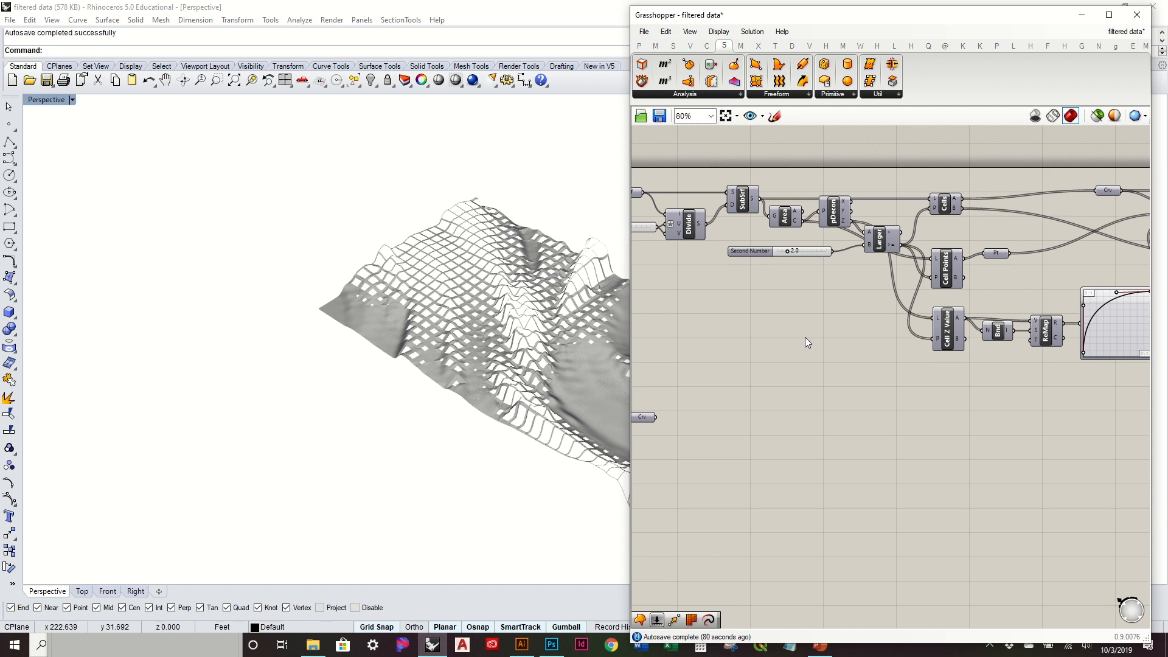
Select all the baked terrain surfaces and polysurfaces and move them about 97 ft along the negative Y axis.
{"action": "right_click_drag", "start_coordinate": [593, 285], "coordinate": [554, 353]}
{"action": "right_click_drag", "start_coordinate": [722, 388], "coordinate": [874, 377]}
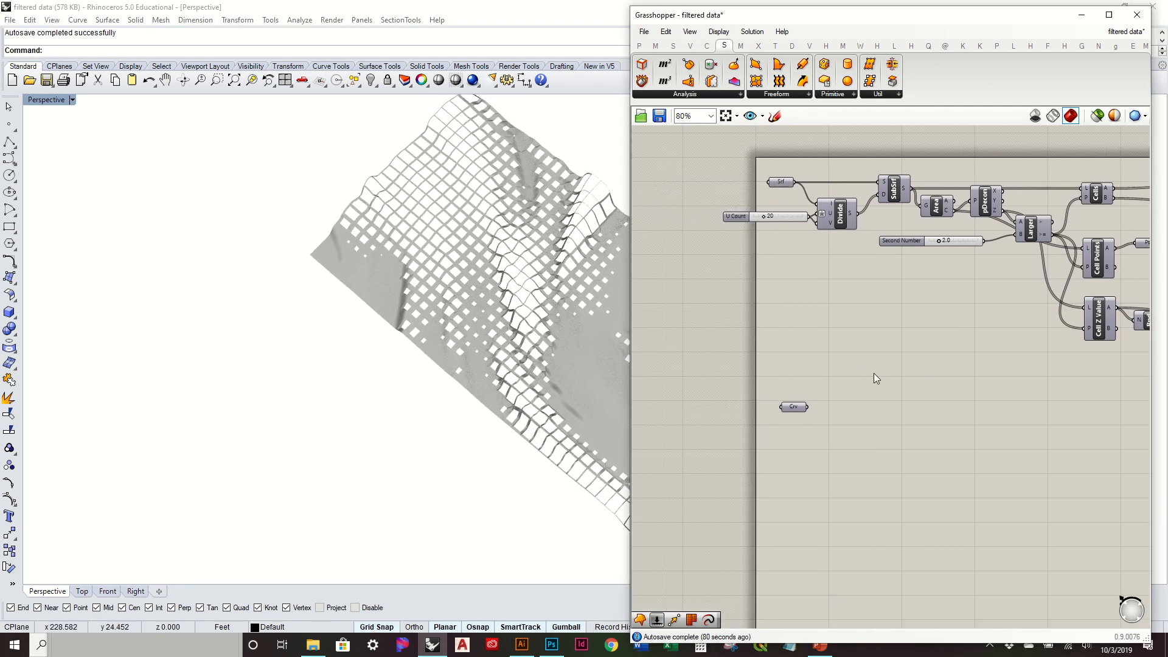
{"action": "right_click_drag", "start_coordinate": [507, 394], "coordinate": [502, 360]}
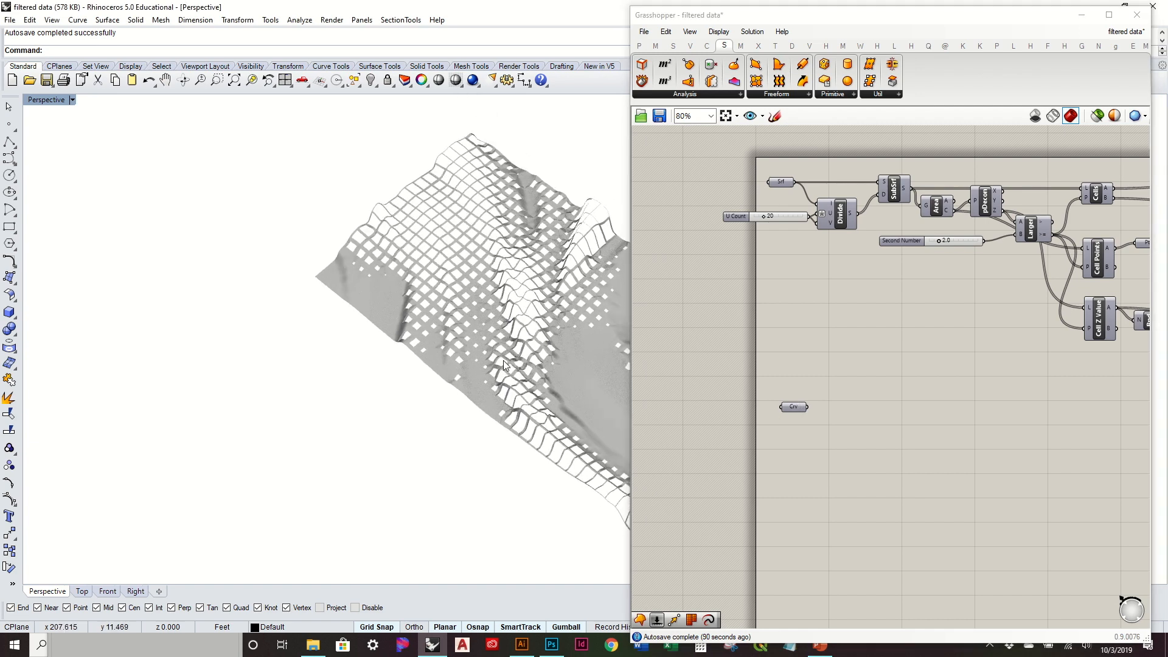
{"action": "right_click_drag", "start_coordinate": [853, 337], "coordinate": [693, 409]}
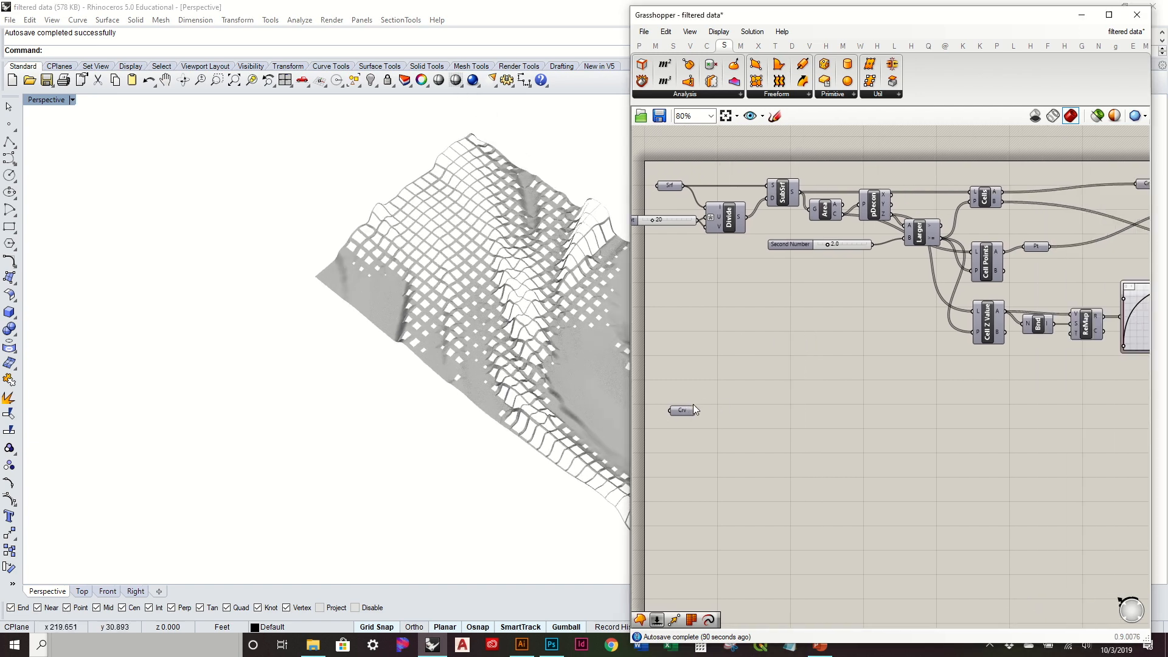
{"action": "right_click_drag", "start_coordinate": [506, 321], "coordinate": [424, 311], "text": "shift"}
{"action": "scroll", "coordinate": [424, 311], "scroll_direction": "down", "scroll_amount": 2}
{"action": "right_click_drag", "start_coordinate": [393, 356], "coordinate": [265, 363], "text": "shift"}
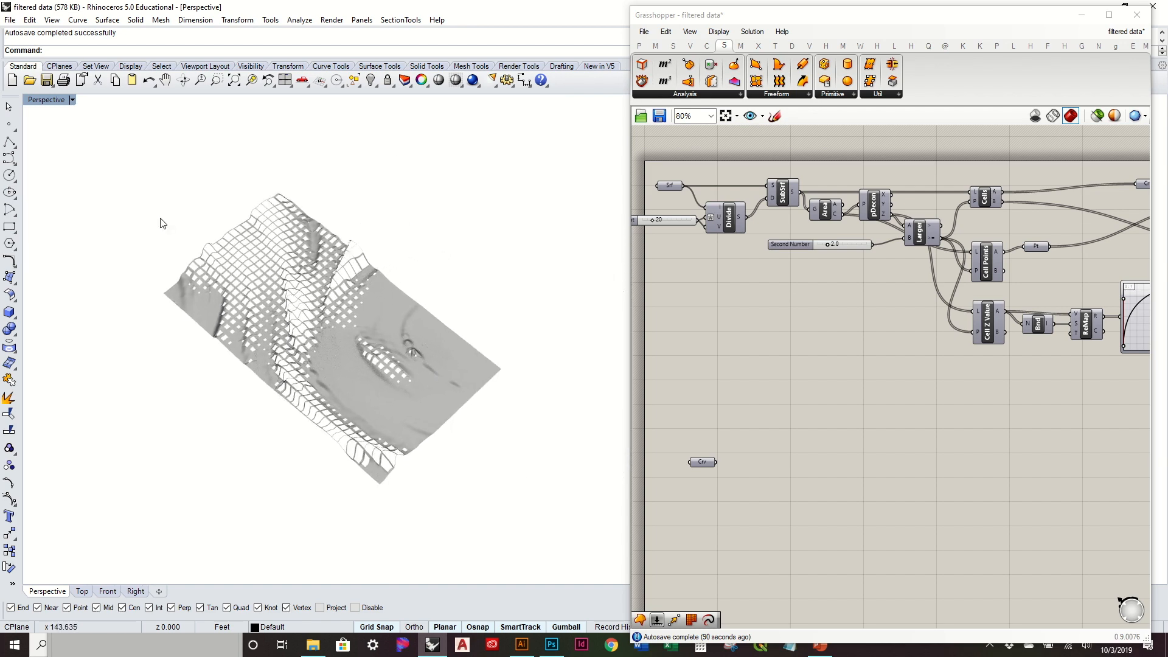
{"action": "left_click_drag", "start_coordinate": [379, 424], "coordinate": [560, 548]}
{"action": "scroll", "coordinate": [461, 355], "scroll_direction": "down", "scroll_amount": 3}
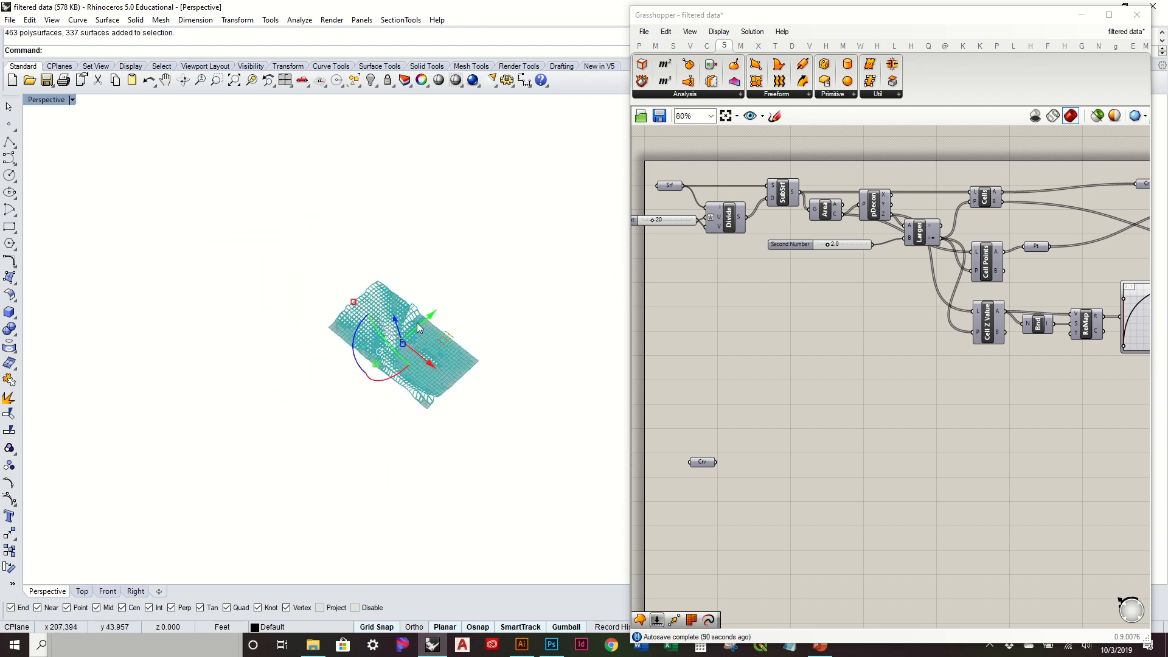
{"action": "left_click_drag", "start_coordinate": [384, 368], "coordinate": [277, 469]}
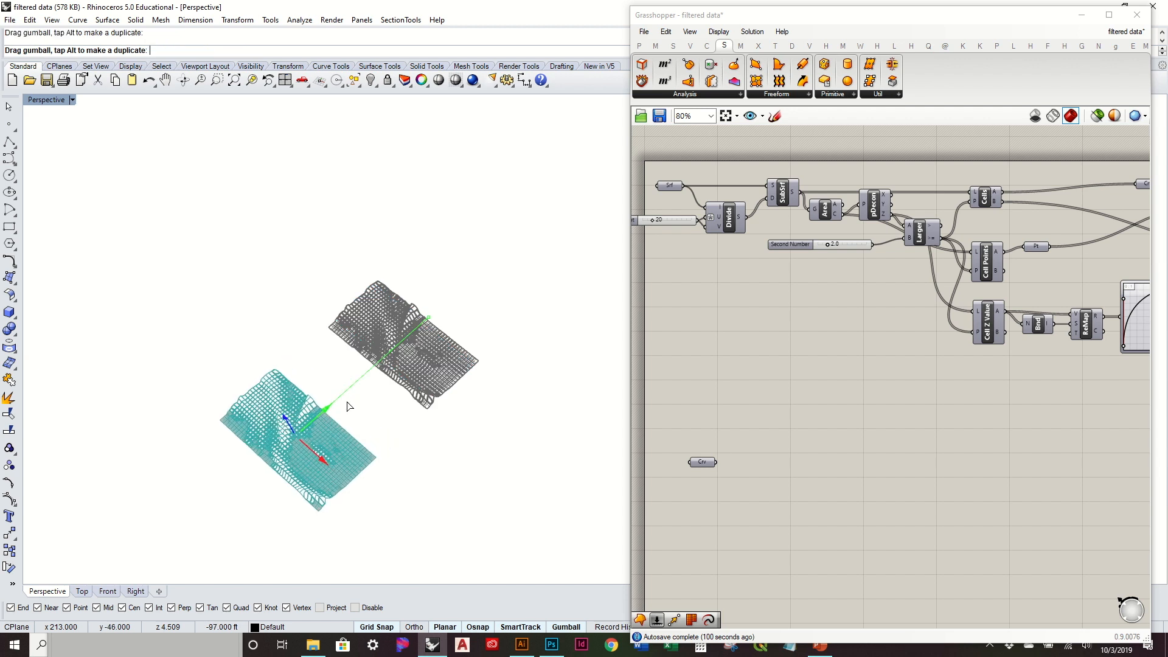
{"action": "key", "text": "Escape"}
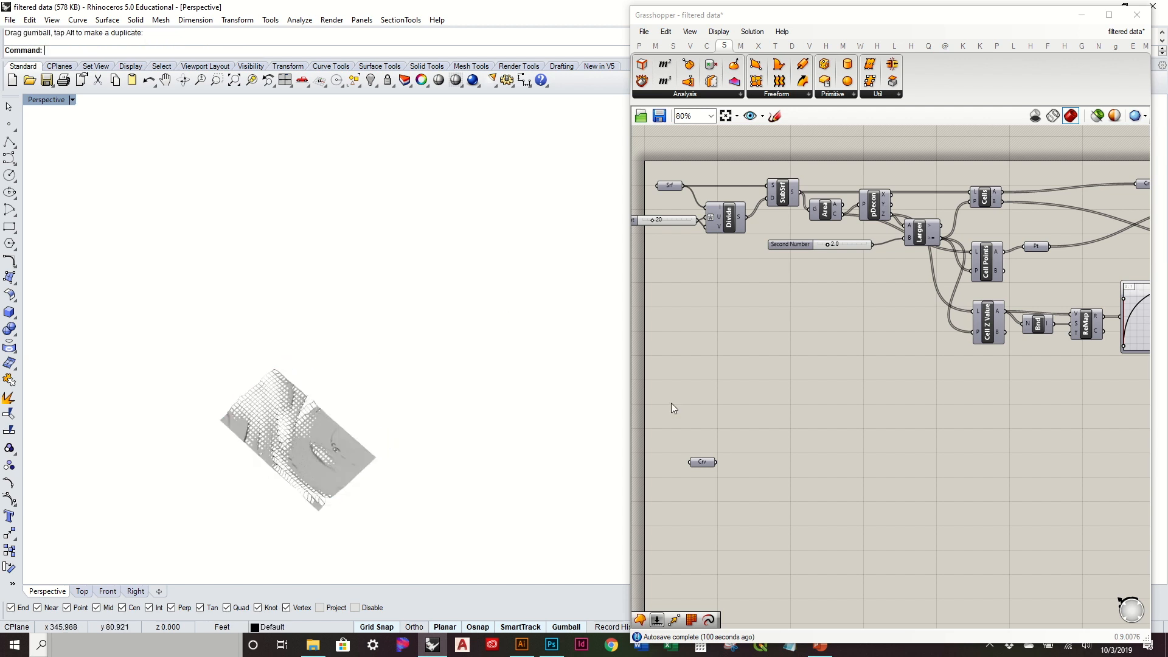
Turn on the preview of the Crv parameter and the Srf parameter.
{"action": "left_click_drag", "start_coordinate": [709, 463], "coordinate": [707, 447]}
{"action": "right_click", "coordinate": [707, 446]}
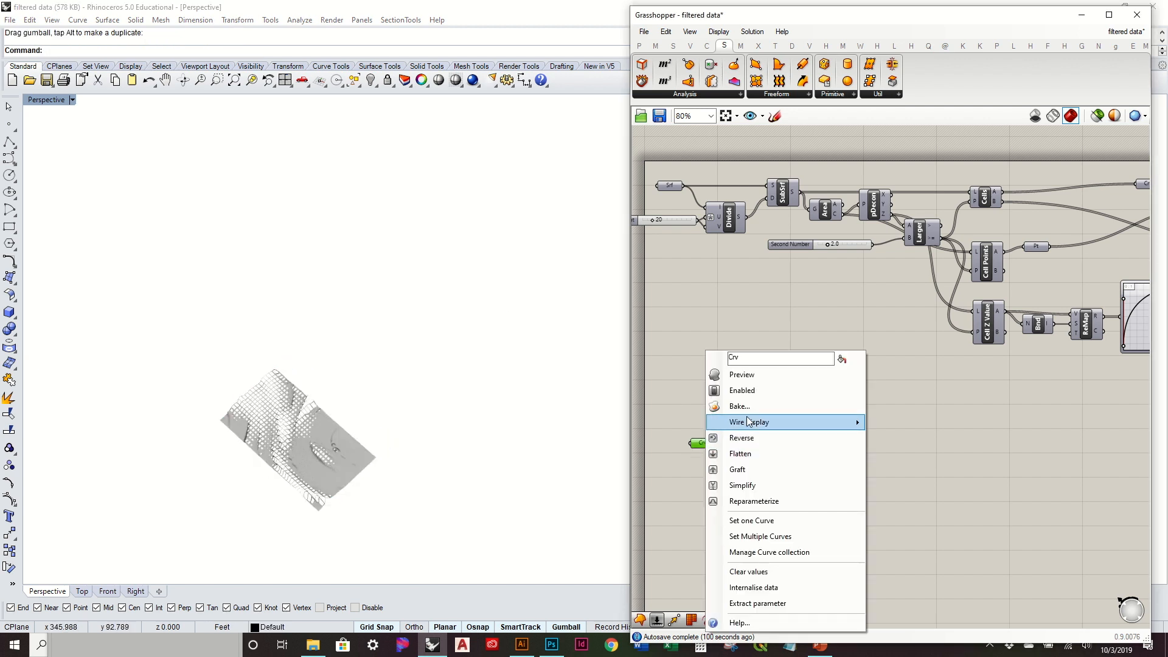
{"action": "left_click", "coordinate": [736, 373]}
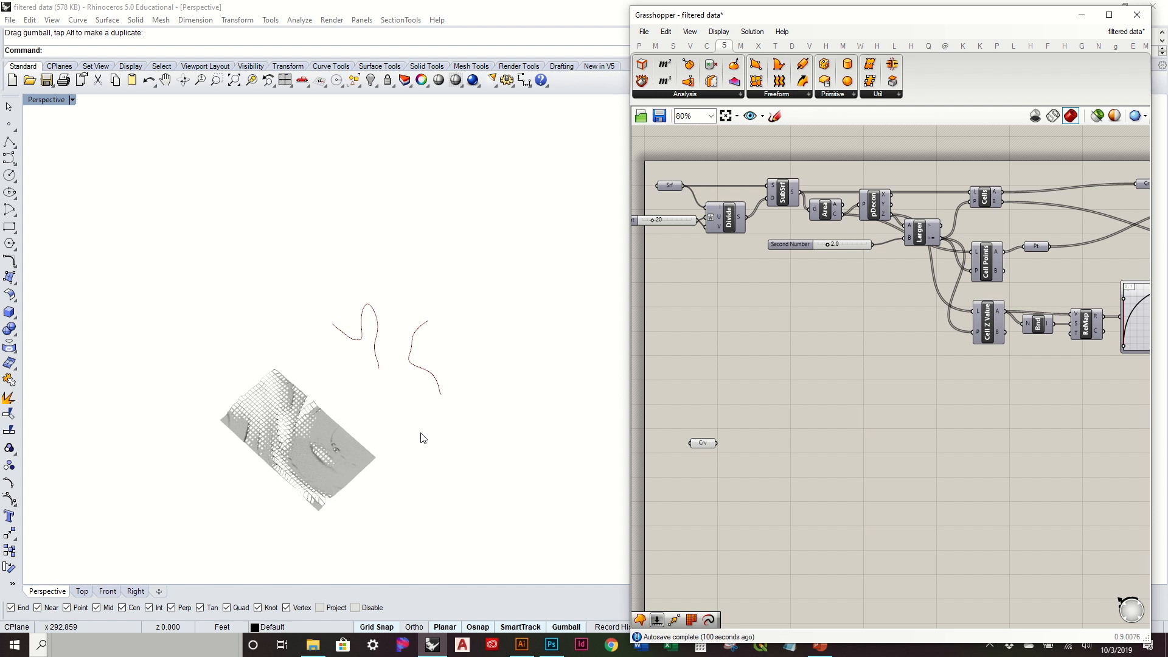
{"action": "right_click", "coordinate": [669, 189]}
{"action": "left_click", "coordinate": [685, 206]}
Tidy SubSrf and Area and shift all the components downstream of Area farther along to open up space after it.
{"action": "right_click_drag", "start_coordinate": [818, 279], "coordinate": [780, 326]}
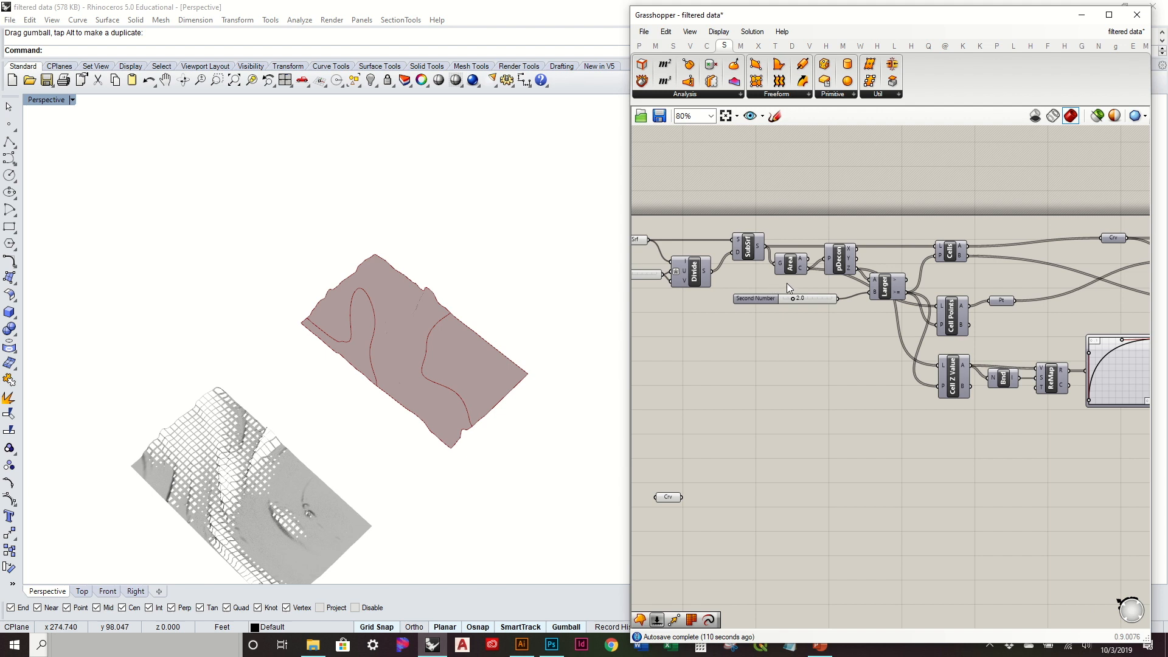
{"action": "mouse_move", "coordinate": [792, 273]}
{"action": "right_mouse_down"}
{"action": "mouse_move", "coordinate": [838, 266]}
{"action": "mouse_move", "coordinate": [812, 271]}
{"action": "right_mouse_up"}
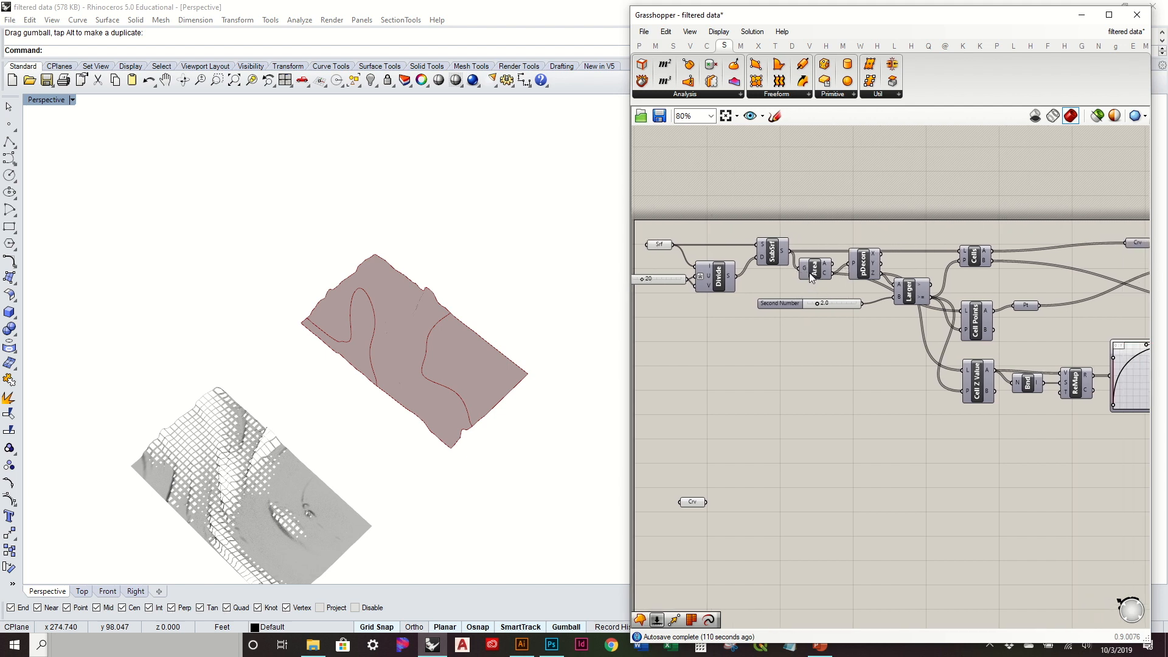
{"action": "left_click_drag", "start_coordinate": [781, 262], "coordinate": [768, 277]}
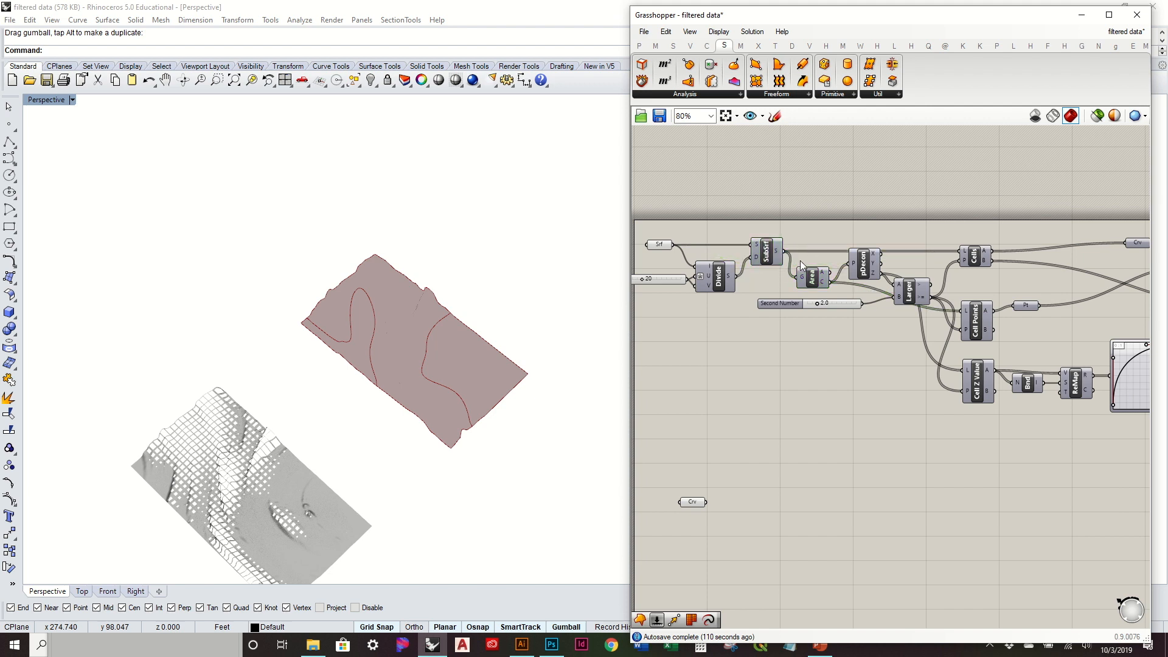
{"action": "scroll", "coordinate": [800, 265], "scroll_direction": "up", "scroll_amount": 2}
{"action": "right_click_drag", "start_coordinate": [861, 256], "coordinate": [669, 280]}
{"action": "scroll", "coordinate": [699, 272], "scroll_direction": "down", "scroll_amount": 1}
{"action": "scroll", "coordinate": [767, 271], "scroll_direction": "down", "scroll_amount": 2}
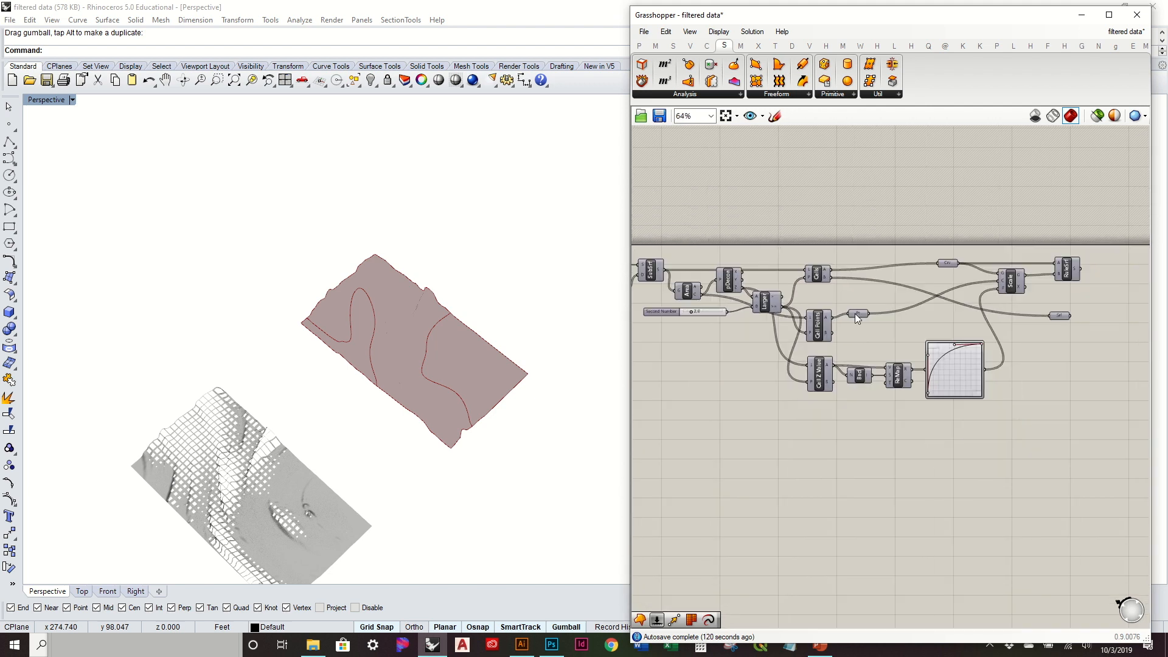
{"action": "left_click_drag", "start_coordinate": [1118, 457], "coordinate": [708, 190]}
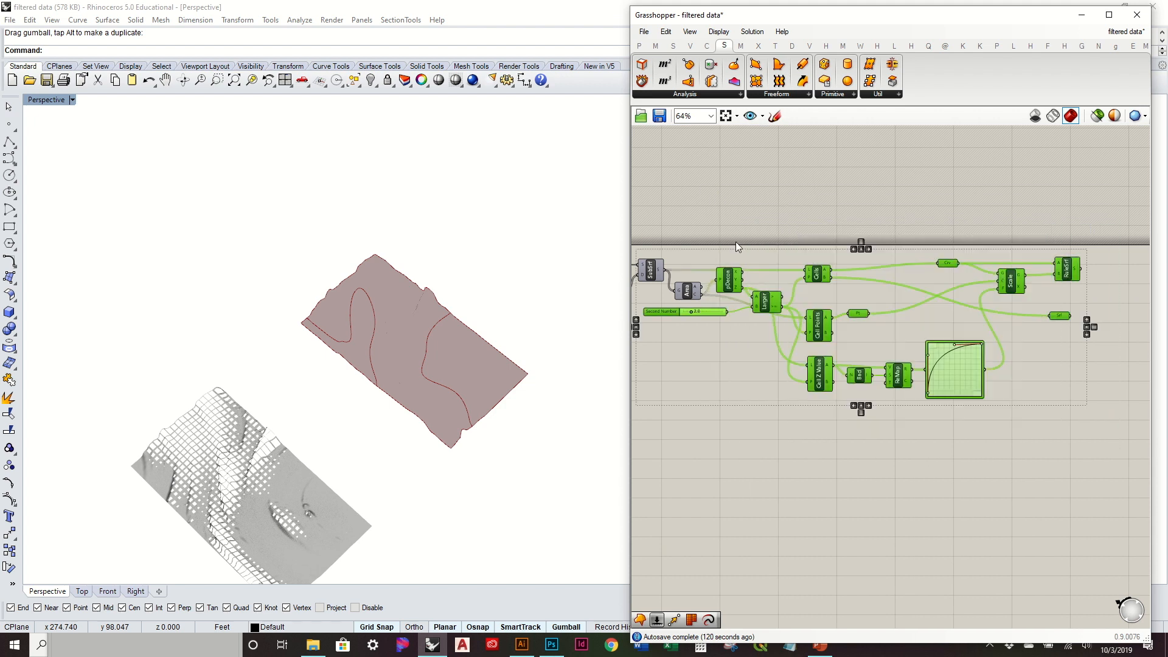
{"action": "left_click_drag", "start_coordinate": [730, 281], "coordinate": [906, 276]}
{"action": "right_click_drag", "start_coordinate": [920, 241], "coordinate": [774, 232]}
{"action": "left_click", "coordinate": [1024, 444]}
{"action": "left_click_drag", "start_coordinate": [1109, 456], "coordinate": [663, 235]}
{"action": "left_click", "coordinate": [802, 240]}
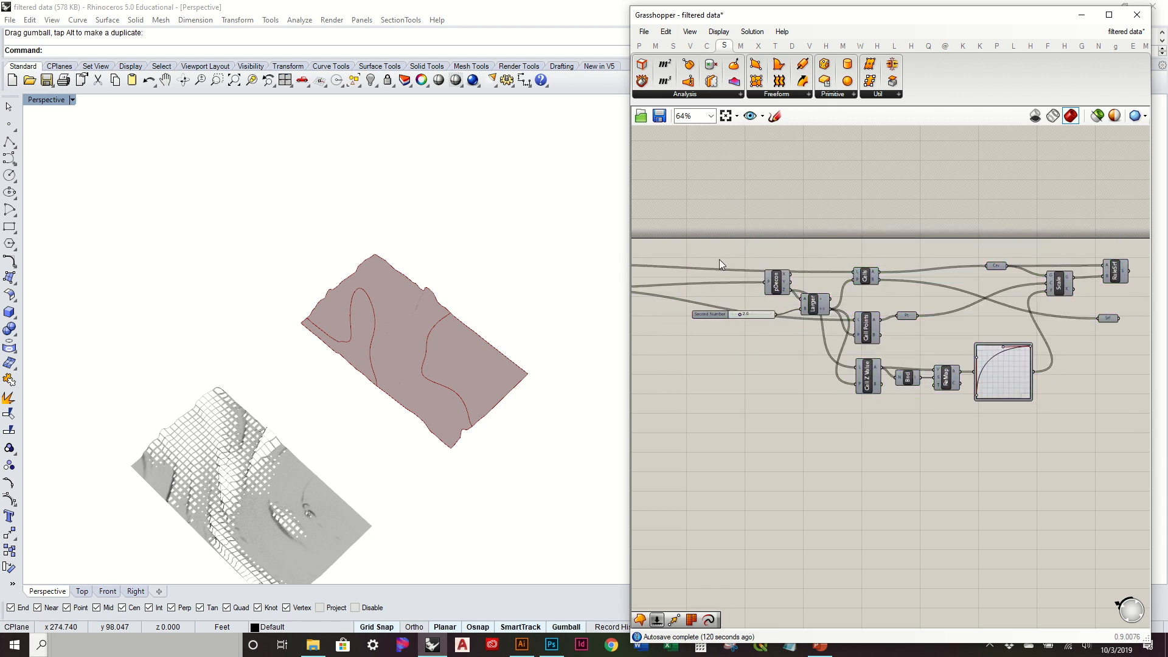
Move the Crv parameter into the empty canvas space below the Area component.
{"action": "right_click_drag", "start_coordinate": [682, 260], "coordinate": [901, 257]}
{"action": "scroll", "coordinate": [740, 273], "scroll_direction": "up", "scroll_amount": 3}
{"action": "right_click_drag", "start_coordinate": [737, 297], "coordinate": [860, 217]}
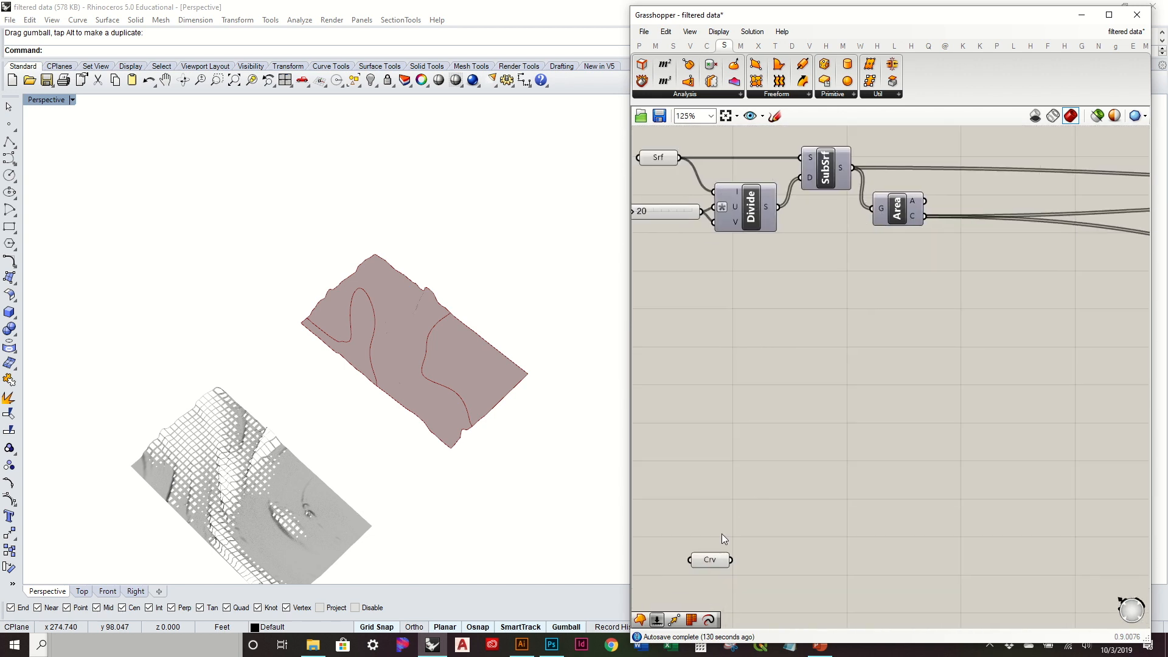
{"action": "left_click_drag", "start_coordinate": [709, 566], "coordinate": [867, 516]}
{"action": "left_click", "coordinate": [910, 334]}
{"action": "right_click_drag", "start_coordinate": [867, 432], "coordinate": [810, 434]}
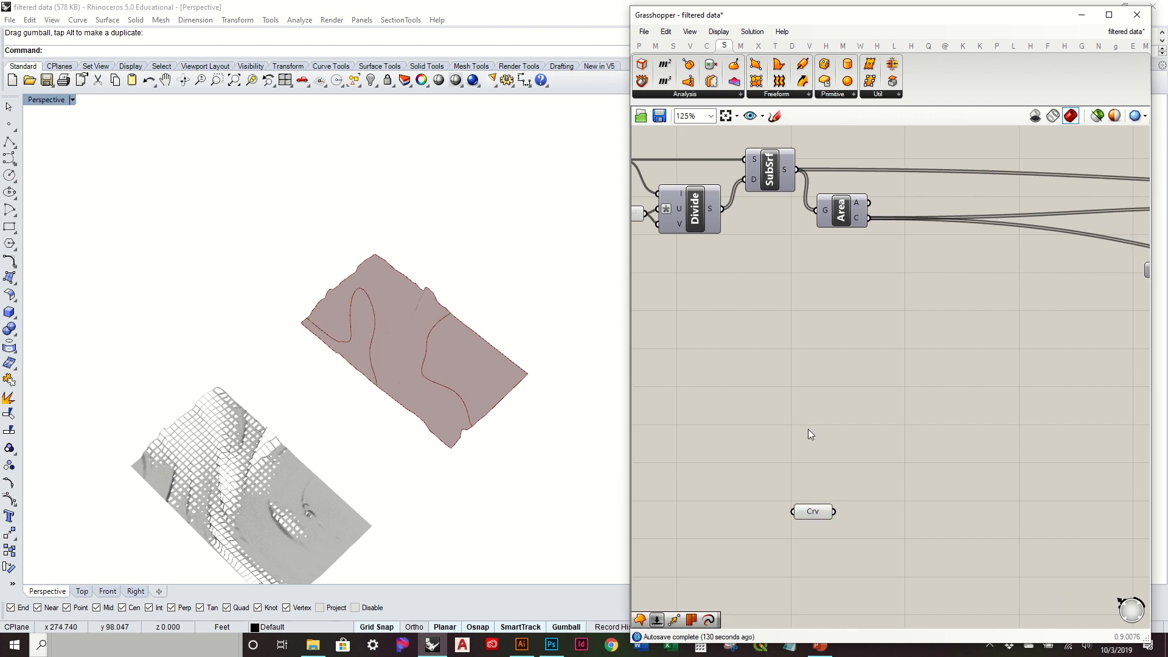
{"action": "left_click_drag", "start_coordinate": [812, 514], "coordinate": [851, 436]}
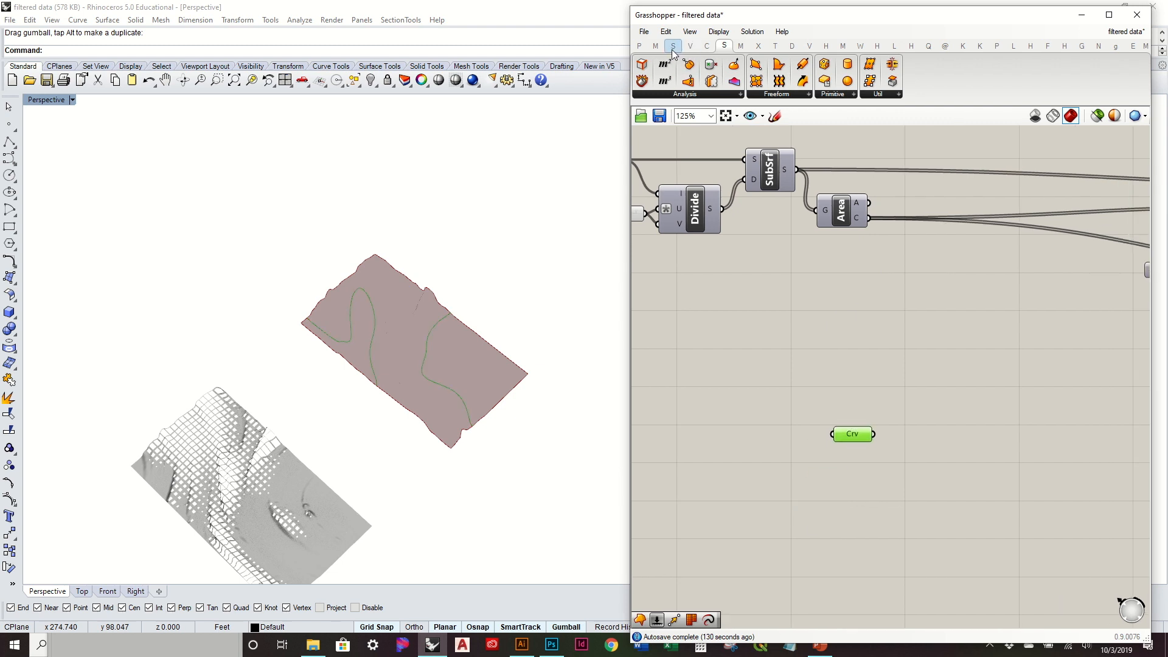
Add a Divide Curve component and feed it the curves from the Crv parameter.
{"action": "left_click", "coordinate": [706, 46]}
{"action": "left_click_drag", "start_coordinate": [750, 64], "coordinate": [979, 439]}
{"action": "left_click_drag", "start_coordinate": [872, 434], "coordinate": [962, 450]}
Add a number slider set to 25 as the Divide Curve count and arrange it with the Crv parameter.
{"action": "double_click", "coordinate": [996, 551]}
{"action": "type", "text": "slider"}
{"action": "key", "text": "Return"}
{"action": "left_click_drag", "start_coordinate": [904, 533], "coordinate": [937, 445]}
{"action": "mouse_move", "coordinate": [834, 532]}
{"action": "left_mouse_down"}
{"action": "mouse_move", "coordinate": [864, 497]}
{"action": "mouse_move", "coordinate": [852, 519]}
{"action": "left_mouse_up"}
{"action": "left_click_drag", "start_coordinate": [963, 450], "coordinate": [954, 453]}
{"action": "left_click_drag", "start_coordinate": [851, 428], "coordinate": [847, 433]}
{"action": "left_click", "coordinate": [850, 350]}
Add a Closest Point component with the Area centroids as its points and the curve division points as its cloud.
{"action": "right_click_drag", "start_coordinate": [851, 232], "coordinate": [789, 299]}
{"action": "left_click", "coordinate": [779, 270]}
{"action": "left_click", "coordinate": [911, 379]}
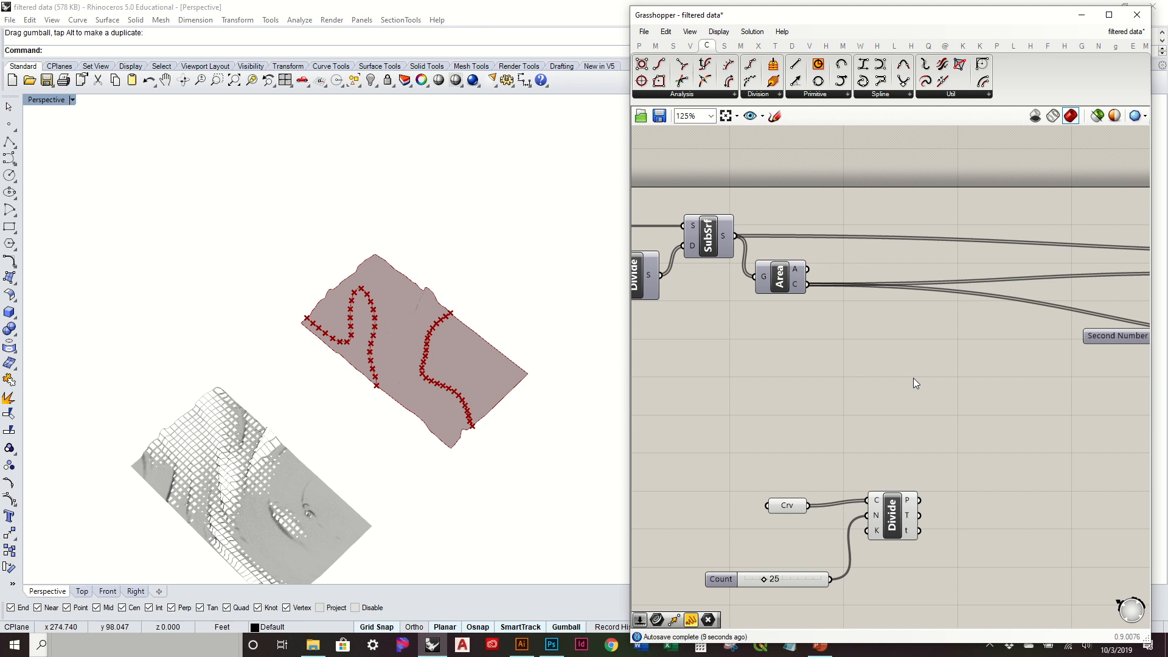
{"action": "left_click", "coordinate": [690, 45]}
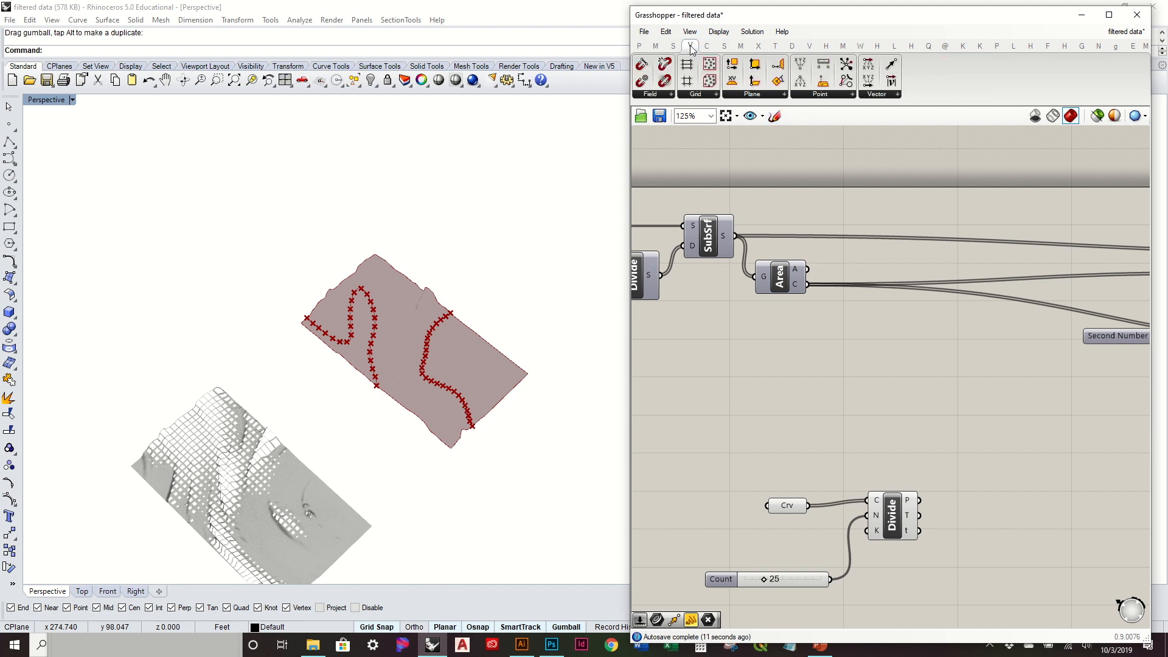
{"action": "left_click_drag", "start_coordinate": [845, 64], "coordinate": [1020, 447]}
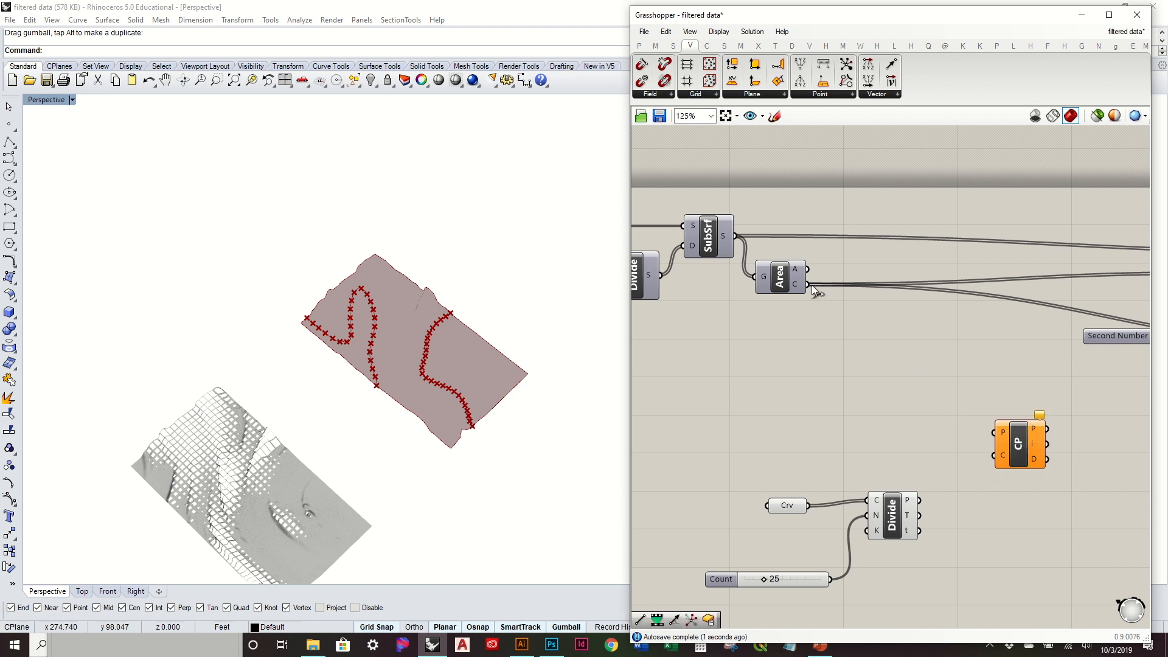
{"action": "mouse_move", "coordinate": [799, 286]}
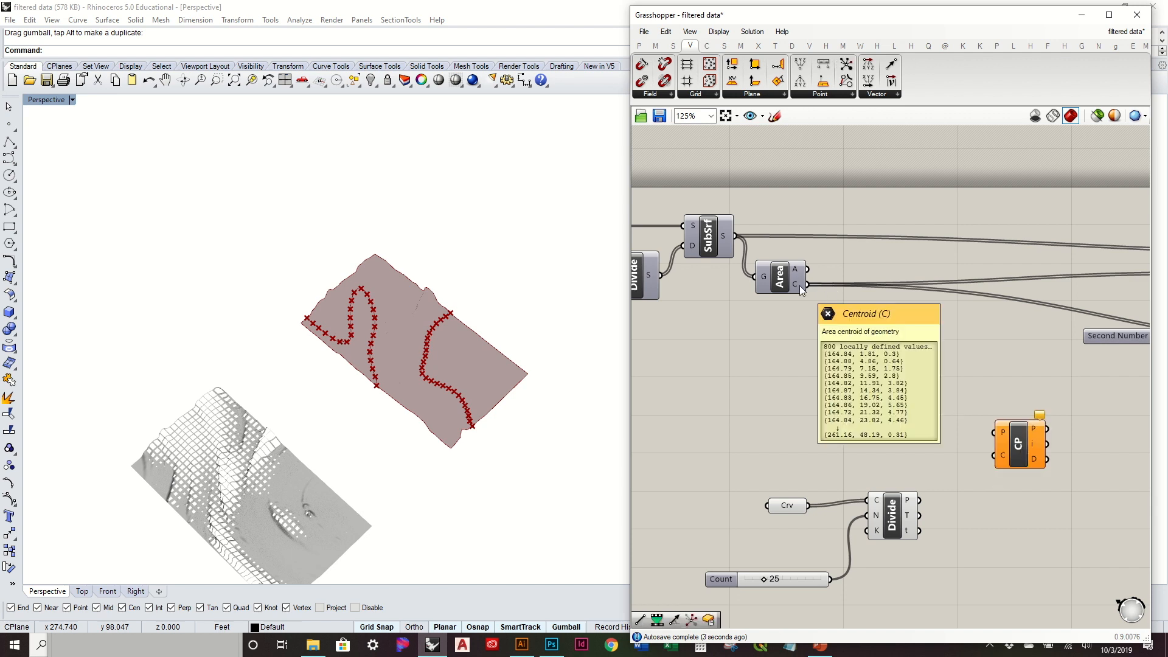
{"action": "left_click_drag", "start_coordinate": [800, 285], "coordinate": [993, 432]}
{"action": "left_click_drag", "start_coordinate": [916, 501], "coordinate": [1005, 454]}
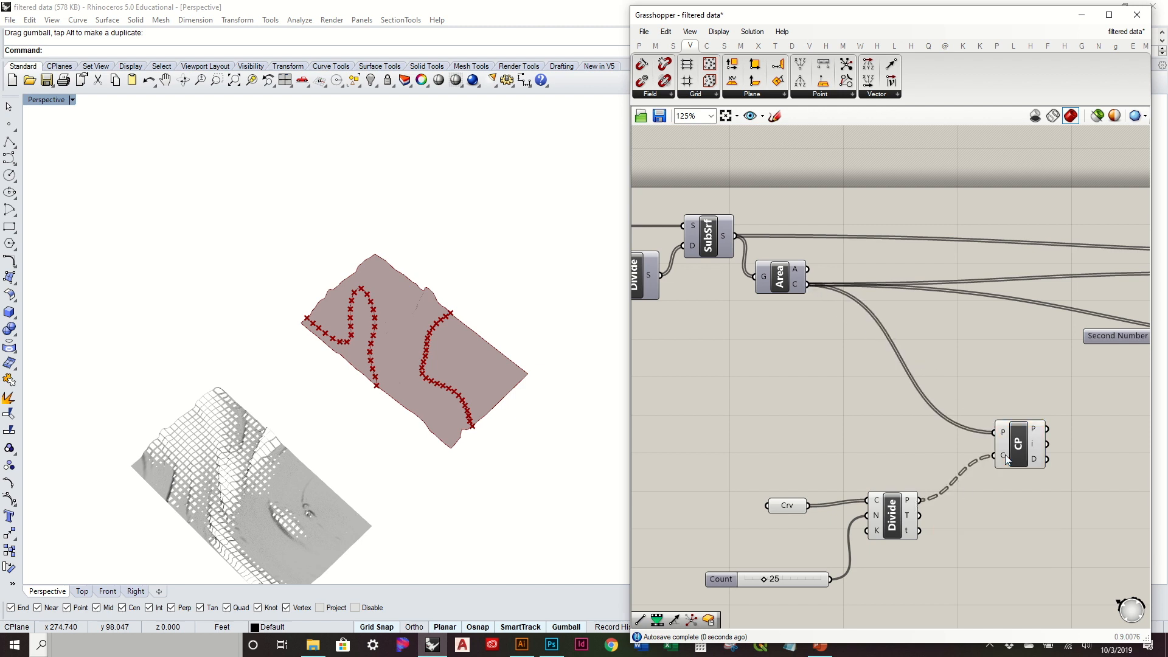
Flatten the Divide Curve points output, tidy the count slider, and inspect the point spacing along both curves.
{"action": "right_click", "coordinate": [909, 498]}
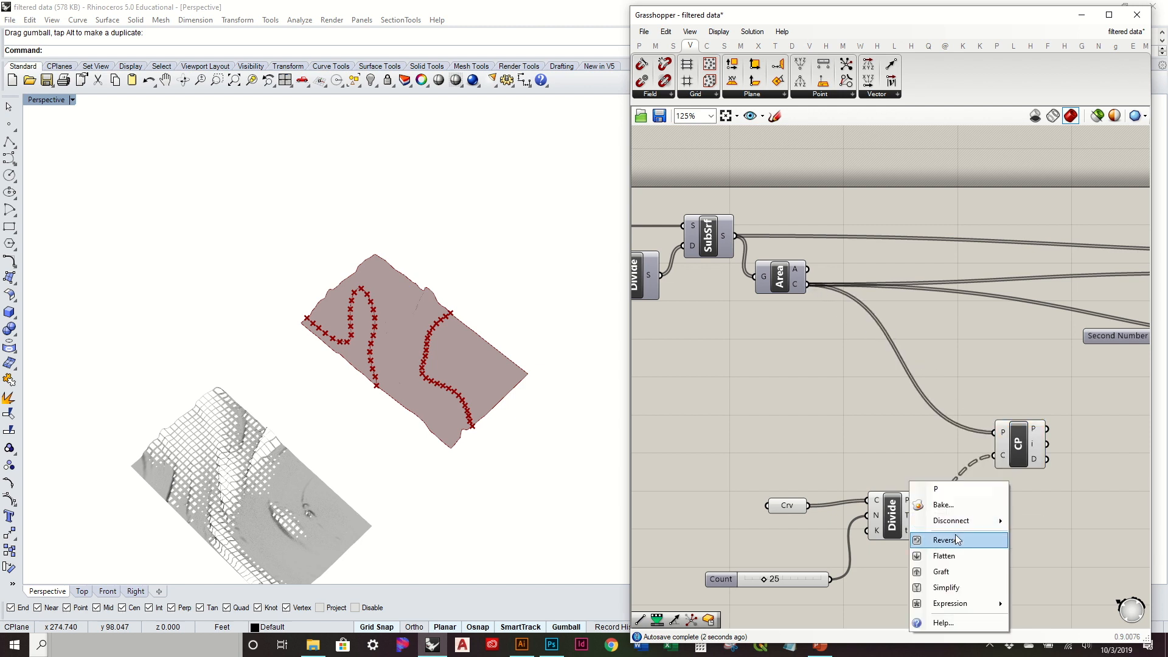
{"action": "left_click", "coordinate": [959, 555]}
{"action": "left_click_drag", "start_coordinate": [803, 578], "coordinate": [812, 551]}
{"action": "right_click_drag", "start_coordinate": [440, 366], "coordinate": [438, 383]}
{"action": "scroll", "coordinate": [435, 368], "scroll_direction": "up", "scroll_amount": 5}
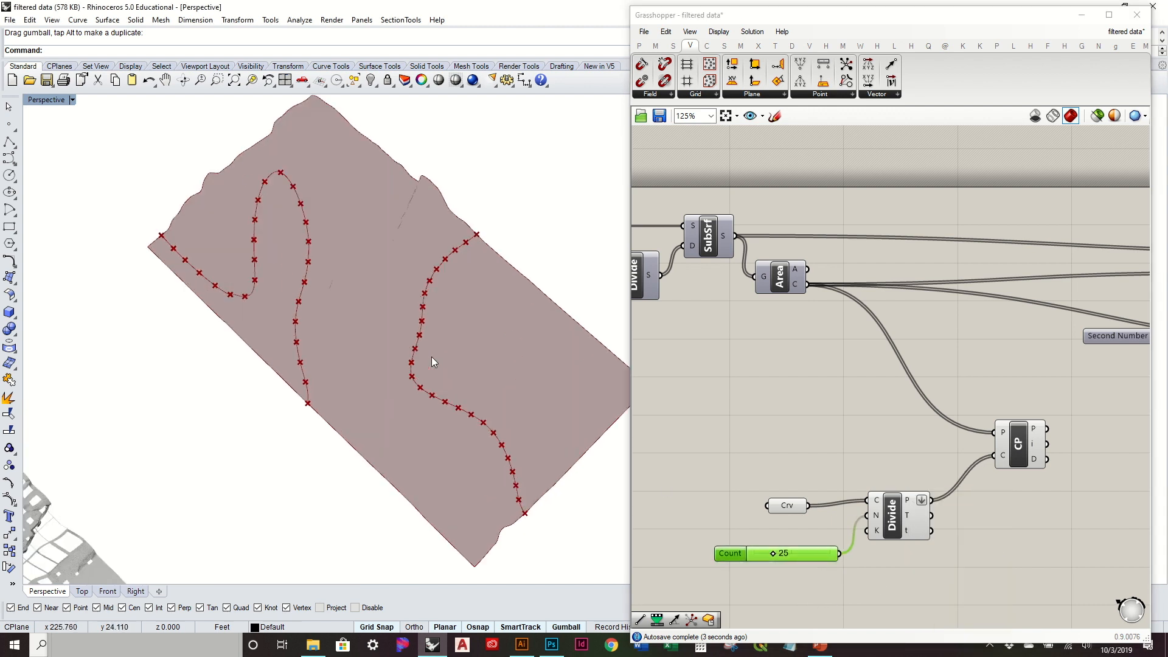
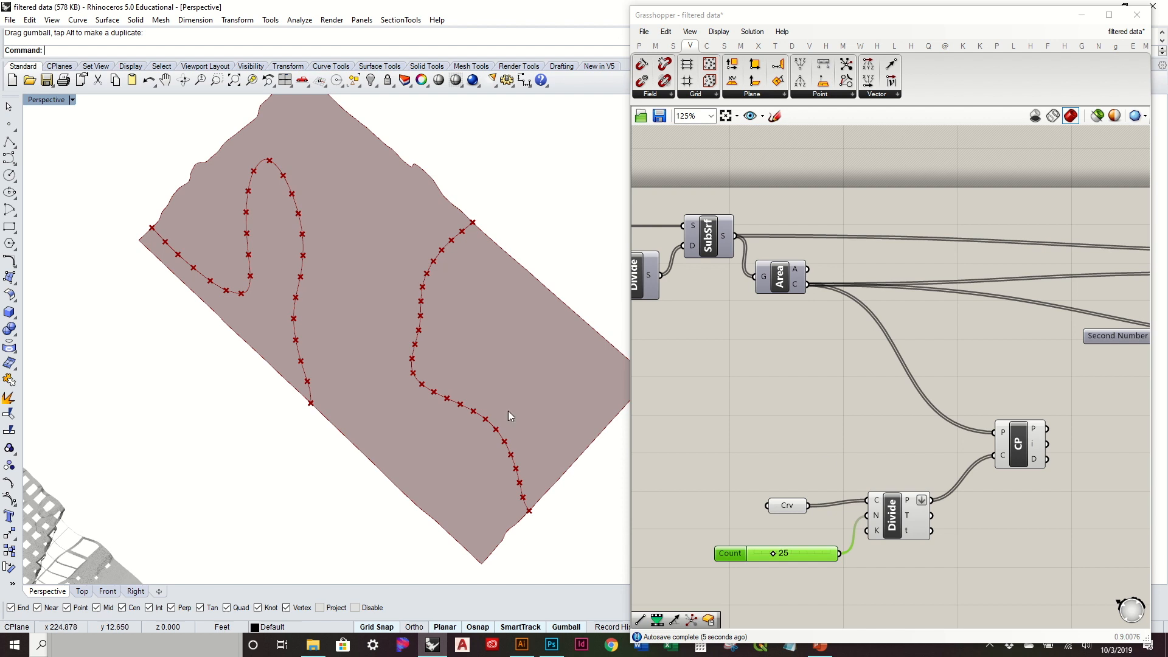
Replace the Divide Curve component with a Divide Distance component fed by the Crv parameter.
{"action": "left_click", "coordinate": [895, 537], "text": "shift"}
{"action": "key", "text": "Delete"}
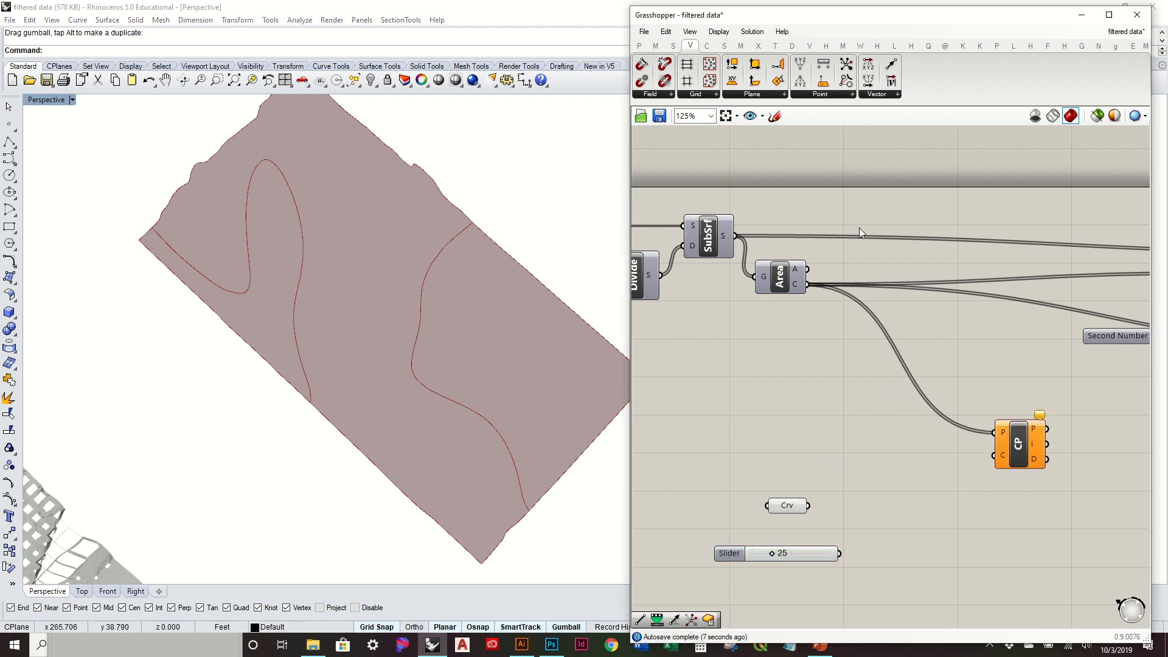
{"action": "left_click", "coordinate": [706, 46]}
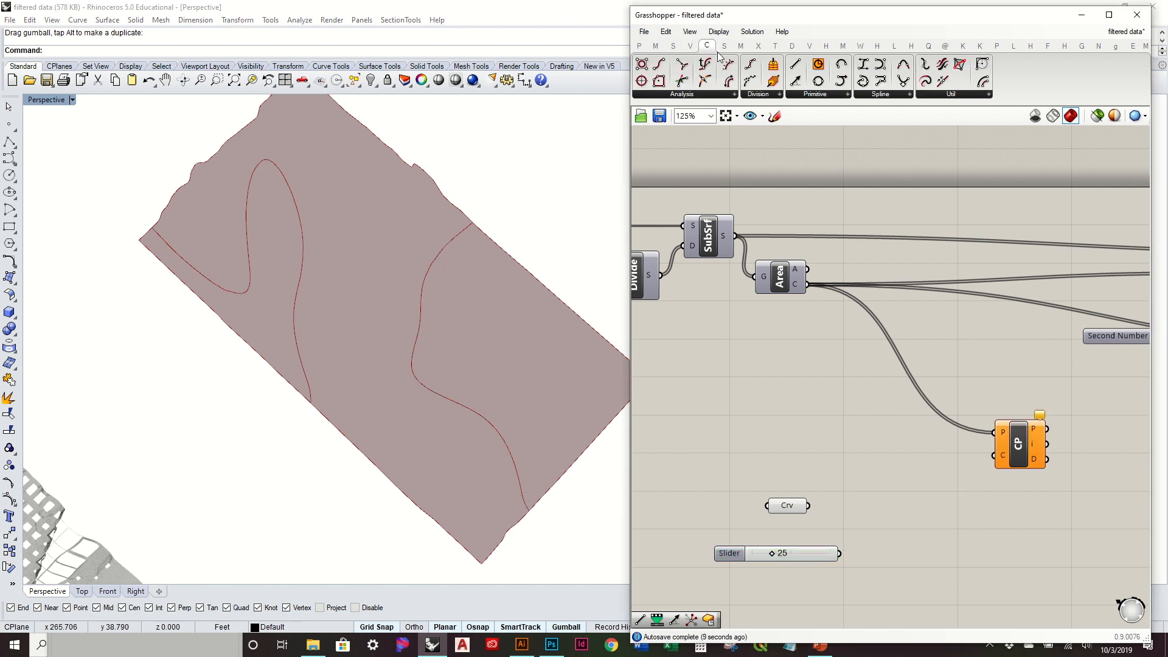
{"action": "left_click", "coordinate": [762, 93]}
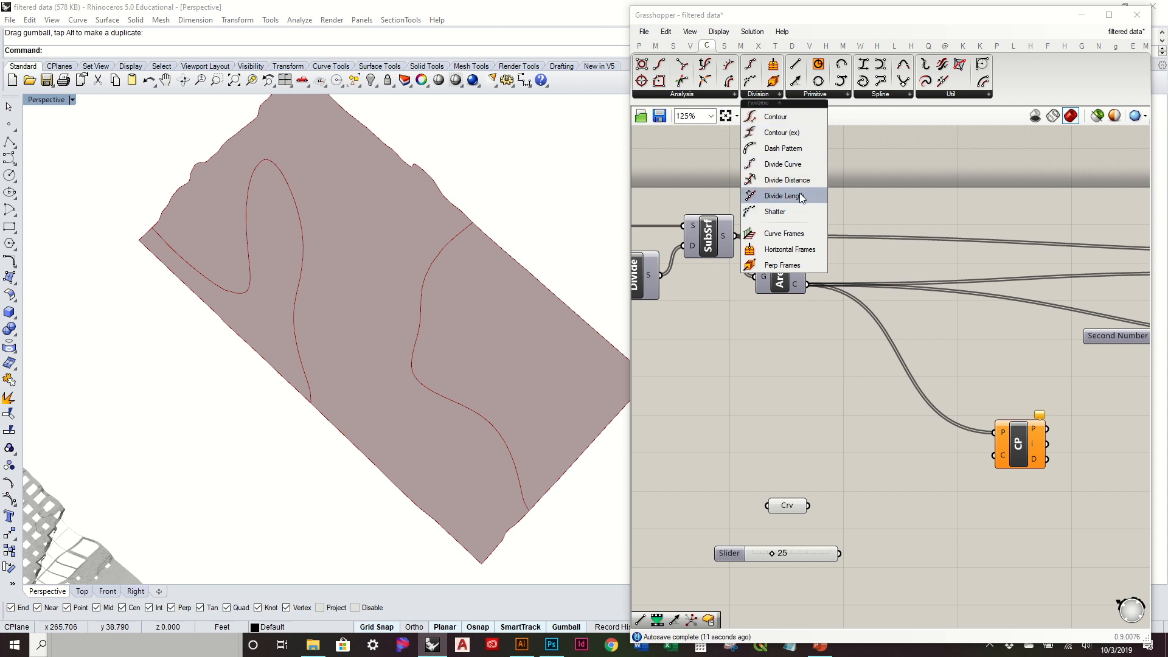
{"action": "left_click_drag", "start_coordinate": [791, 180], "coordinate": [920, 488]}
{"action": "left_click_drag", "start_coordinate": [838, 494], "coordinate": [893, 478]}
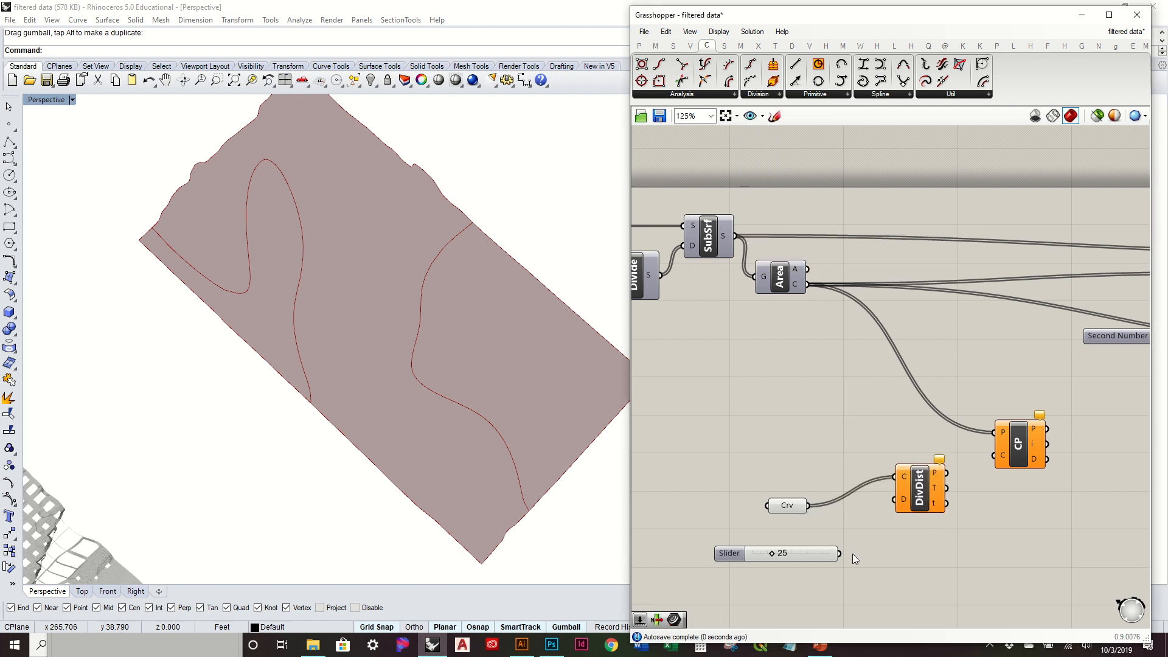
Add a slider set to 3 as the Divide Distance spacing and delete the leftover slider of 25.
{"action": "double_click", "coordinate": [876, 582]}
{"action": "type", "text": "3"}
{"action": "key", "text": "Return"}
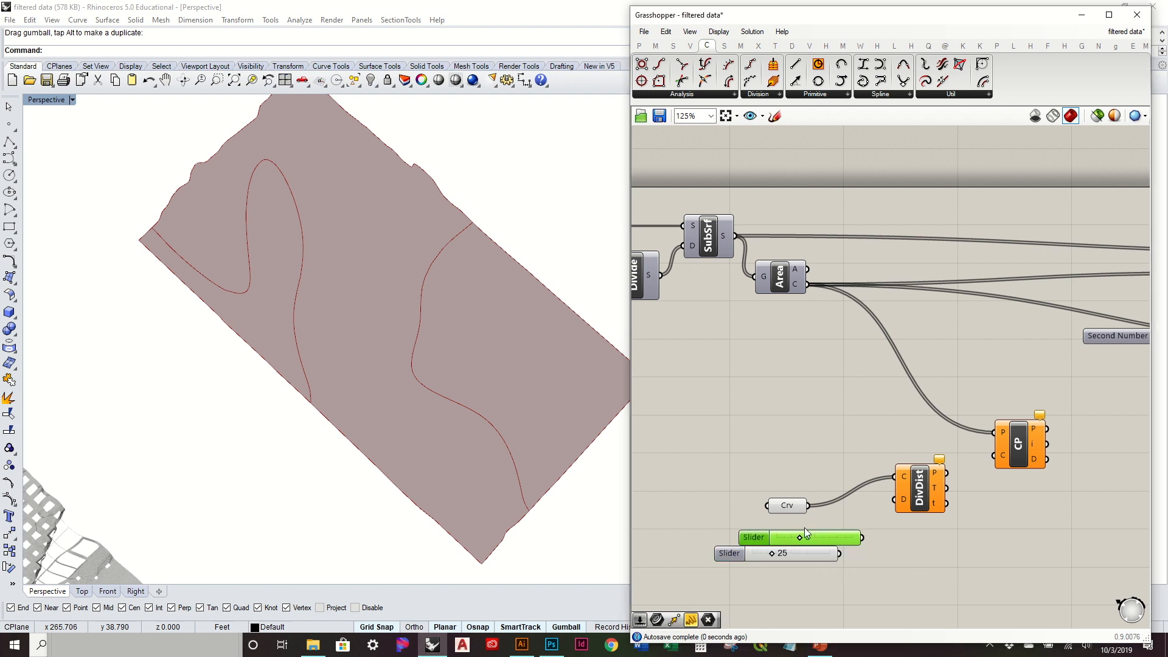
{"action": "left_click_drag", "start_coordinate": [842, 528], "coordinate": [920, 496]}
{"action": "left_click", "coordinate": [822, 556]}
{"action": "key", "text": "Delete"}
{"action": "left_click", "coordinate": [968, 465]}
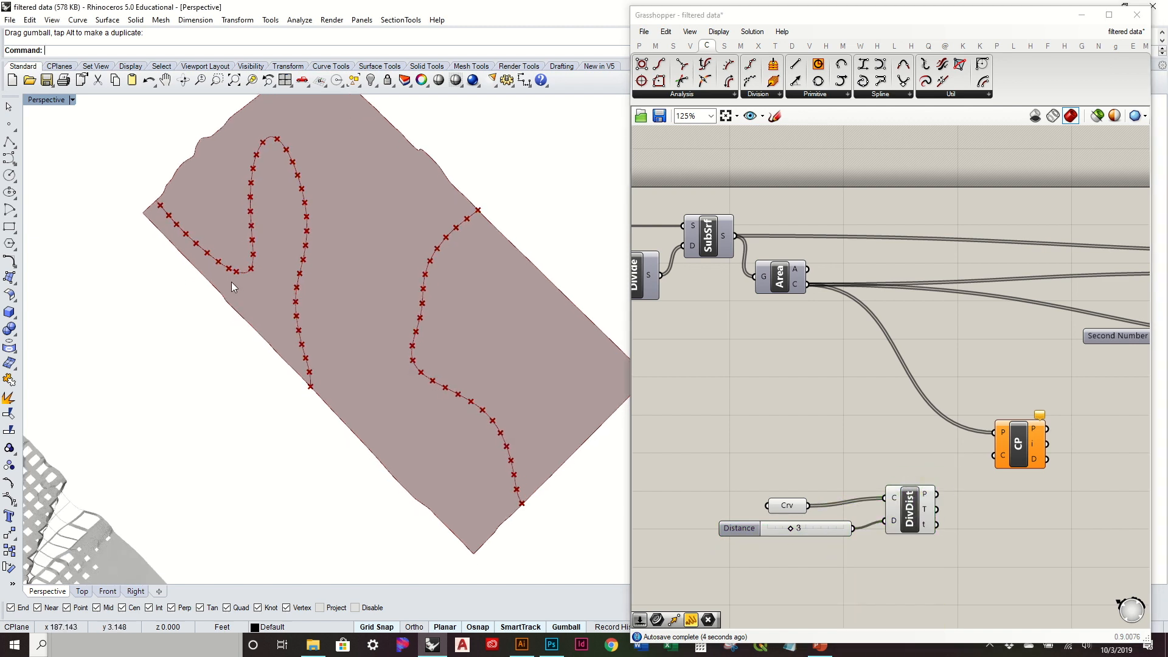
Feed the Divide Distance points into the Closest Point cloud input and flatten that points output.
{"action": "scroll", "coordinate": [231, 282], "scroll_direction": "up", "scroll_amount": 8}
{"action": "right_click_drag", "start_coordinate": [357, 263], "coordinate": [286, 319]}
{"action": "left_click_drag", "start_coordinate": [936, 493], "coordinate": [989, 461]}
{"action": "right_click", "coordinate": [926, 497]}
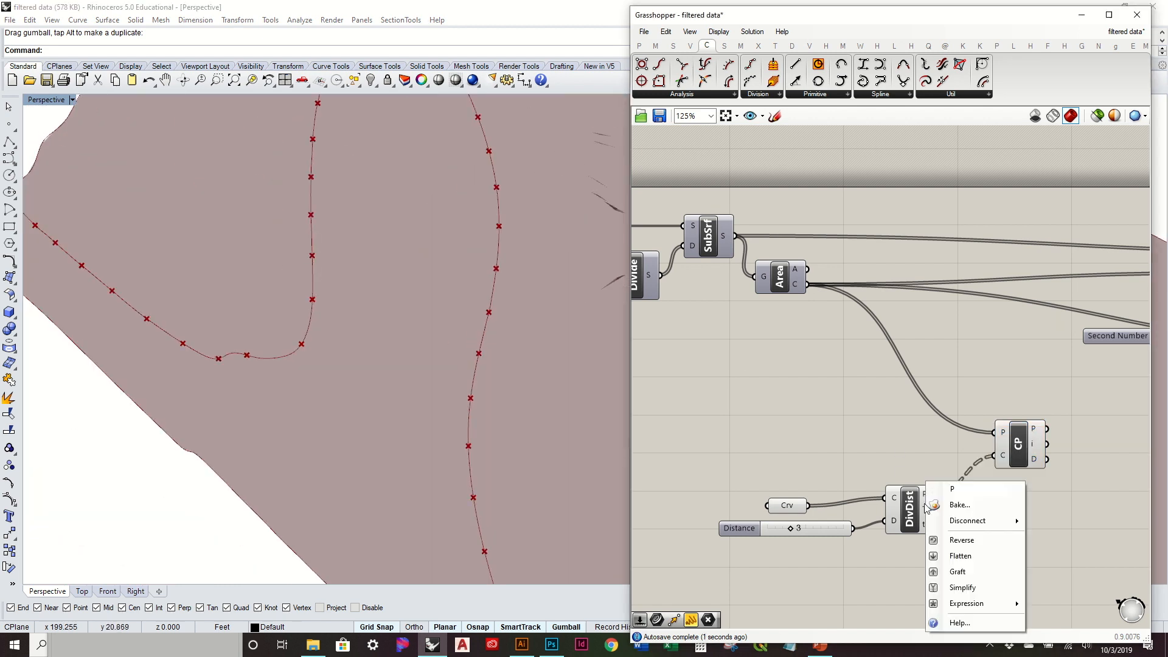
{"action": "left_click", "coordinate": [961, 568]}
Arrange the Closest Point component and the Divide Distance group with its Crv and Distance inputs compactly below the Area component.
{"action": "scroll", "coordinate": [732, 448], "scroll_direction": "down", "scroll_amount": 3}
{"action": "left_click_drag", "start_coordinate": [871, 446], "coordinate": [851, 425]}
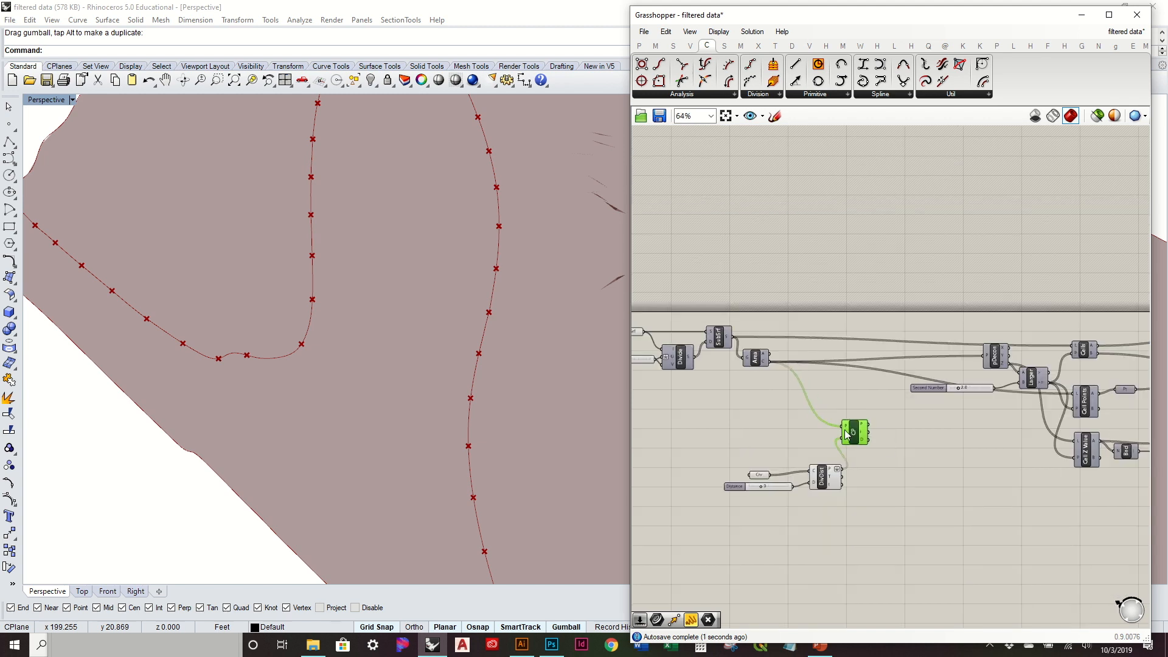
{"action": "right_click_drag", "start_coordinate": [844, 455], "coordinate": [942, 449]}
{"action": "left_click_drag", "start_coordinate": [939, 420], "coordinate": [814, 481]}
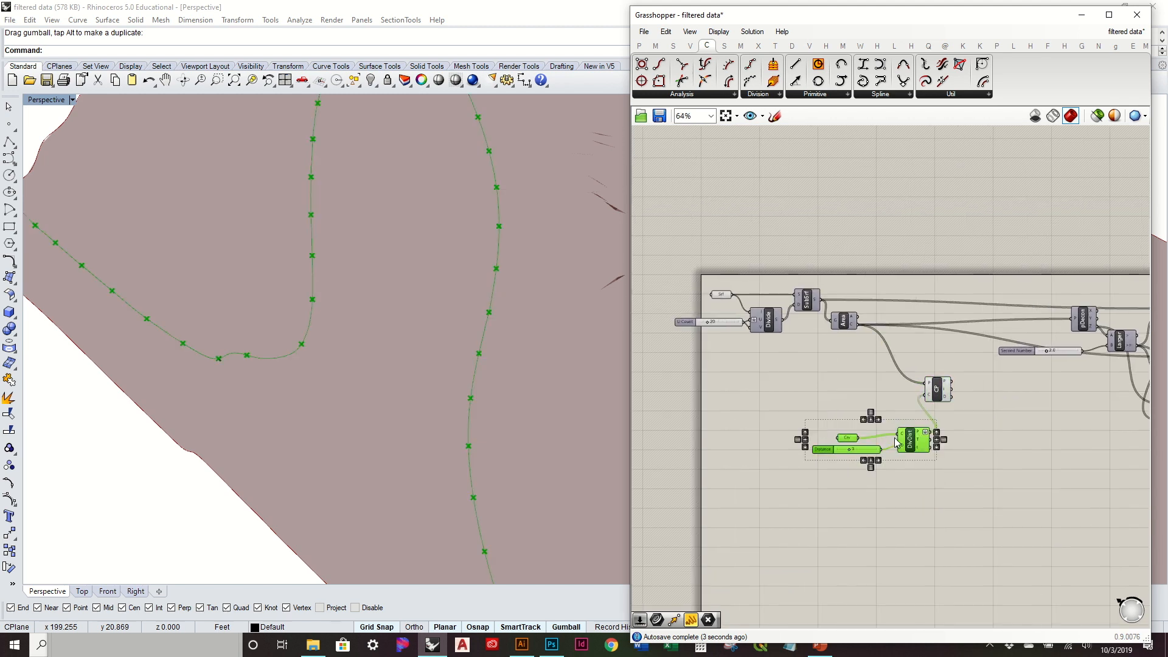
{"action": "left_click_drag", "start_coordinate": [903, 444], "coordinate": [861, 480]}
{"action": "left_click_drag", "start_coordinate": [892, 395], "coordinate": [894, 396]}
{"action": "left_click_drag", "start_coordinate": [934, 398], "coordinate": [891, 416]}
{"action": "left_click", "coordinate": [948, 415]}
{"action": "right_click_drag", "start_coordinate": [558, 445], "coordinate": [564, 394]}
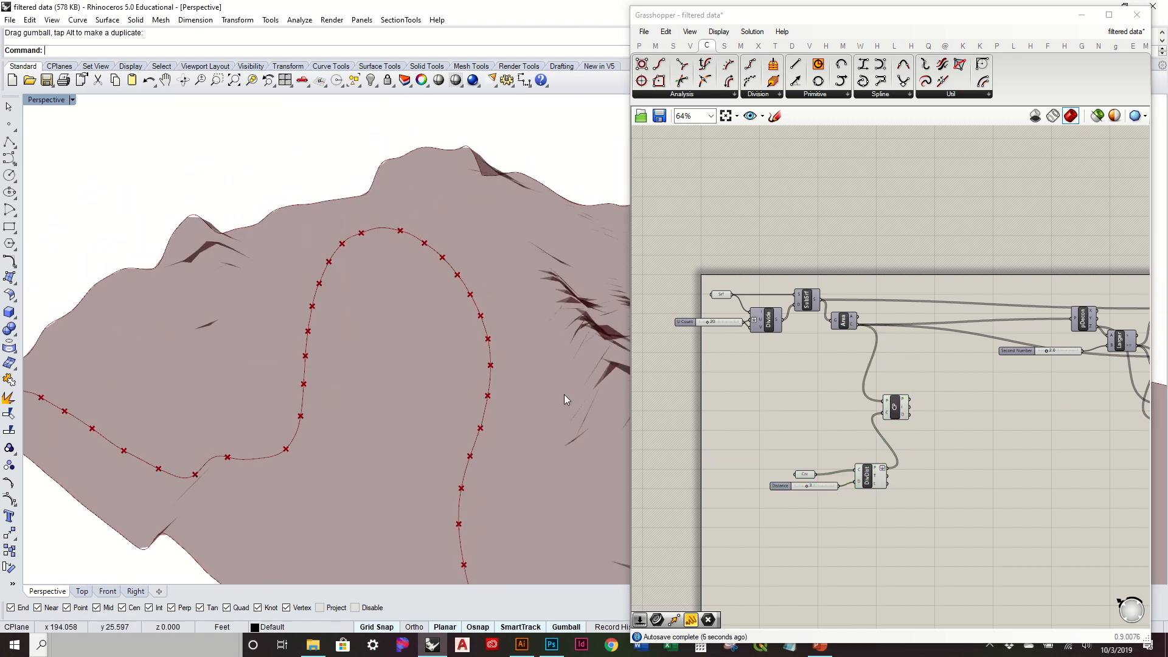
{"action": "scroll", "coordinate": [563, 394], "scroll_direction": "down", "scroll_amount": 3}
{"action": "right_click_drag", "start_coordinate": [906, 420], "coordinate": [825, 349]}
{"action": "left_click_drag", "start_coordinate": [824, 346], "coordinate": [867, 367]}
{"action": "scroll", "coordinate": [849, 353], "scroll_direction": "up", "scroll_amount": 1}
Reposition the Deconstruct Point component ahead of Larger Than and highlight it with its own group.
{"action": "right_click_drag", "start_coordinate": [1071, 280], "coordinate": [878, 312]}
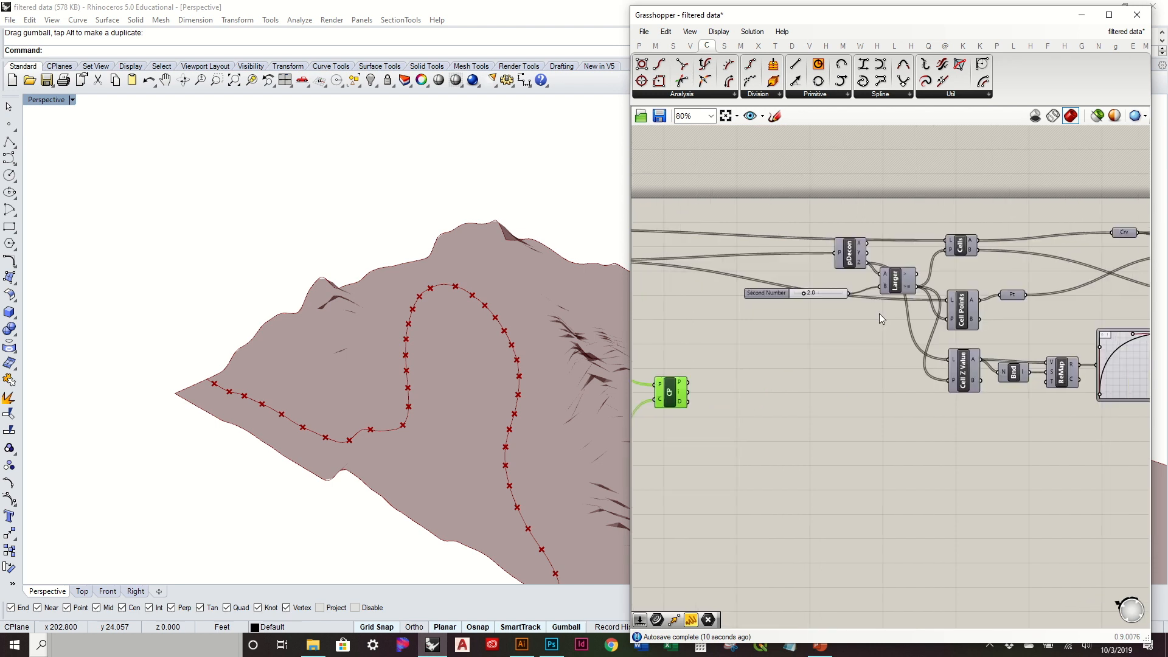
{"action": "scroll", "coordinate": [893, 246], "scroll_direction": "up", "scroll_amount": 2}
{"action": "left_click_drag", "start_coordinate": [821, 275], "coordinate": [781, 263]}
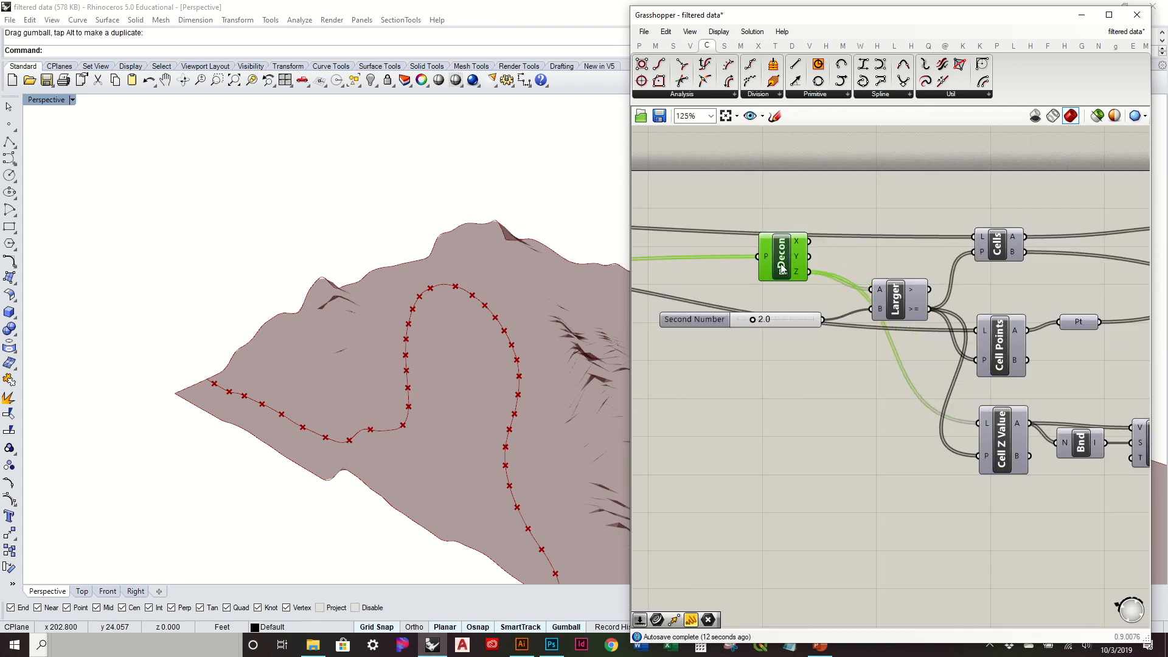
{"action": "right_click_drag", "start_coordinate": [780, 261], "coordinate": [966, 238]}
{"action": "left_click_drag", "start_coordinate": [969, 242], "coordinate": [965, 228]}
{"action": "right_click_drag", "start_coordinate": [842, 381], "coordinate": [1014, 307]}
Group the Closest Point component on its own in the same way and adjust its position.
{"action": "left_click", "coordinate": [901, 377]}
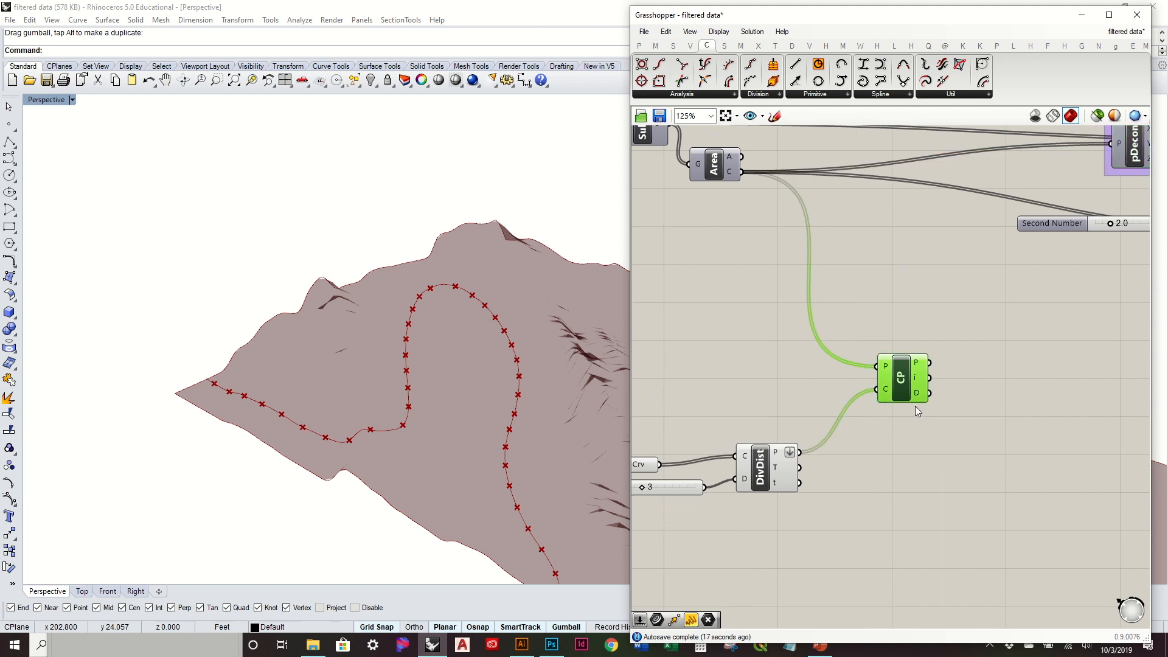
{"action": "key", "text": "ctrl+g"}
{"action": "left_click", "coordinate": [995, 392]}
{"action": "left_click_drag", "start_coordinate": [893, 387], "coordinate": [889, 409]}
{"action": "left_click", "coordinate": [885, 333]}
{"action": "right_click_drag", "start_coordinate": [805, 293], "coordinate": [857, 318]}
{"action": "left_click", "coordinate": [929, 429]}
Check the range of the Closest Point distances with a temporary Bounds component, and delete that component.
{"action": "right_click_drag", "start_coordinate": [911, 352], "coordinate": [829, 295]}
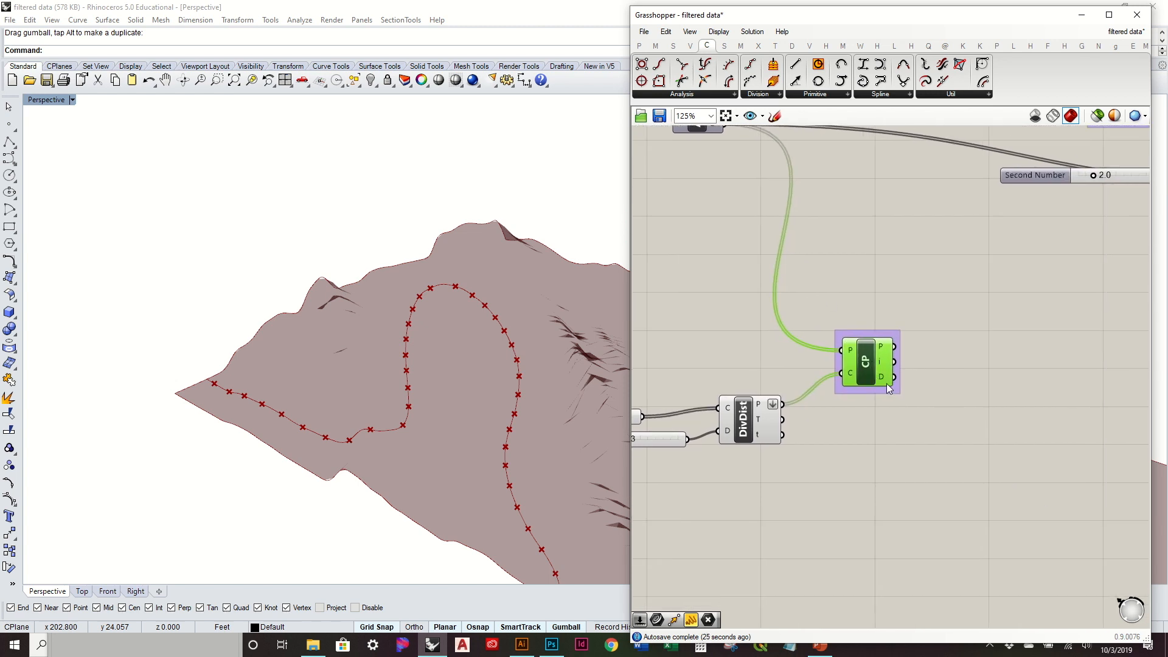
{"action": "scroll", "coordinate": [920, 298], "scroll_direction": "down", "scroll_amount": 2}
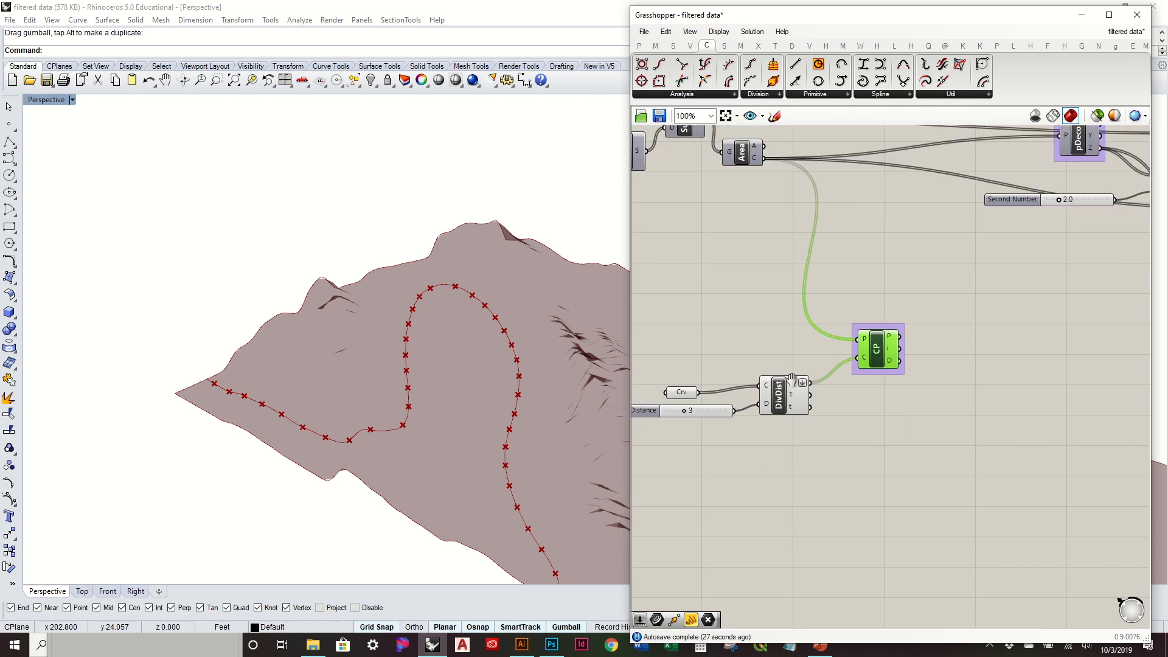
{"action": "right_click_drag", "start_coordinate": [797, 374], "coordinate": [714, 422]}
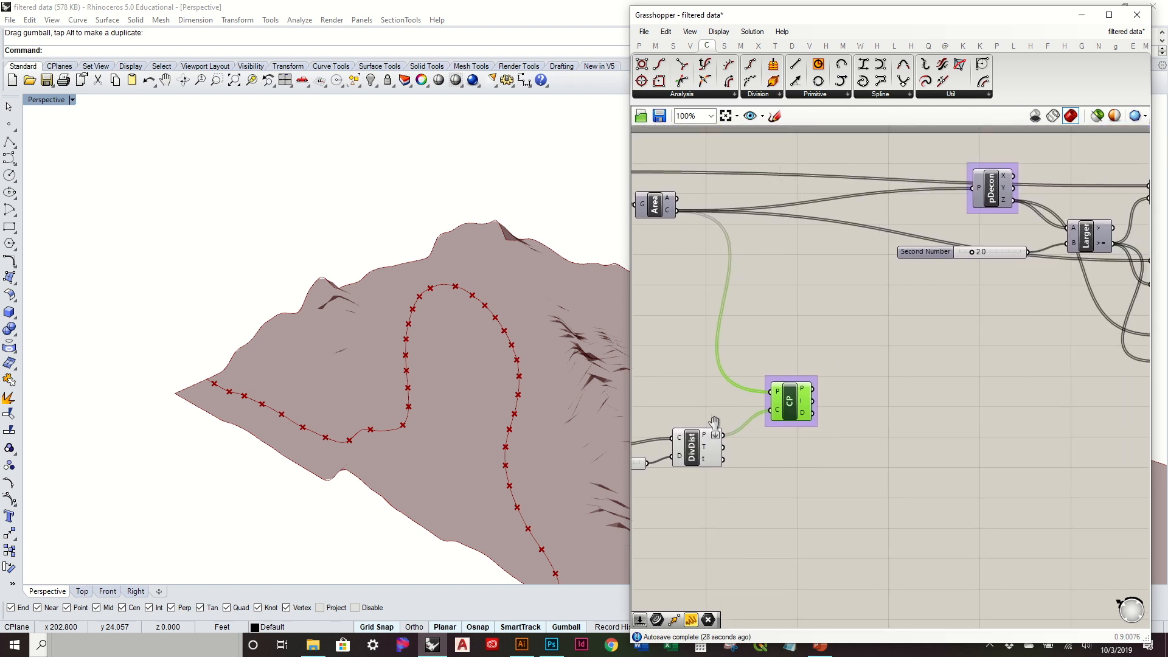
{"action": "left_click", "coordinate": [657, 47]}
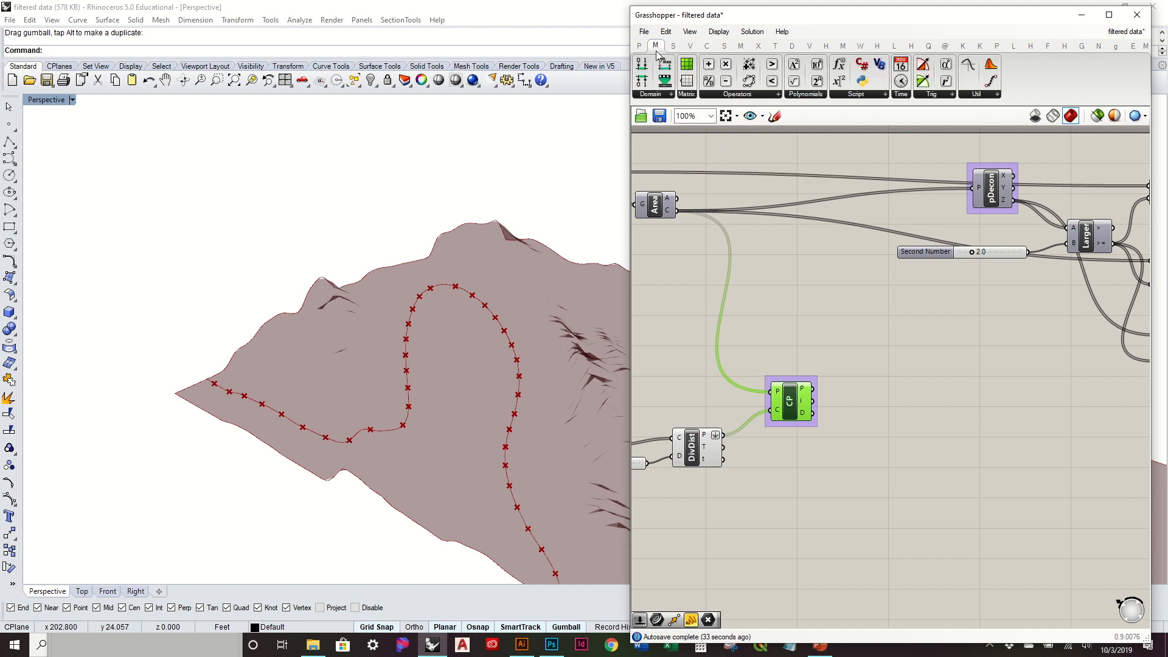
{"action": "left_click_drag", "start_coordinate": [664, 80], "coordinate": [855, 405]}
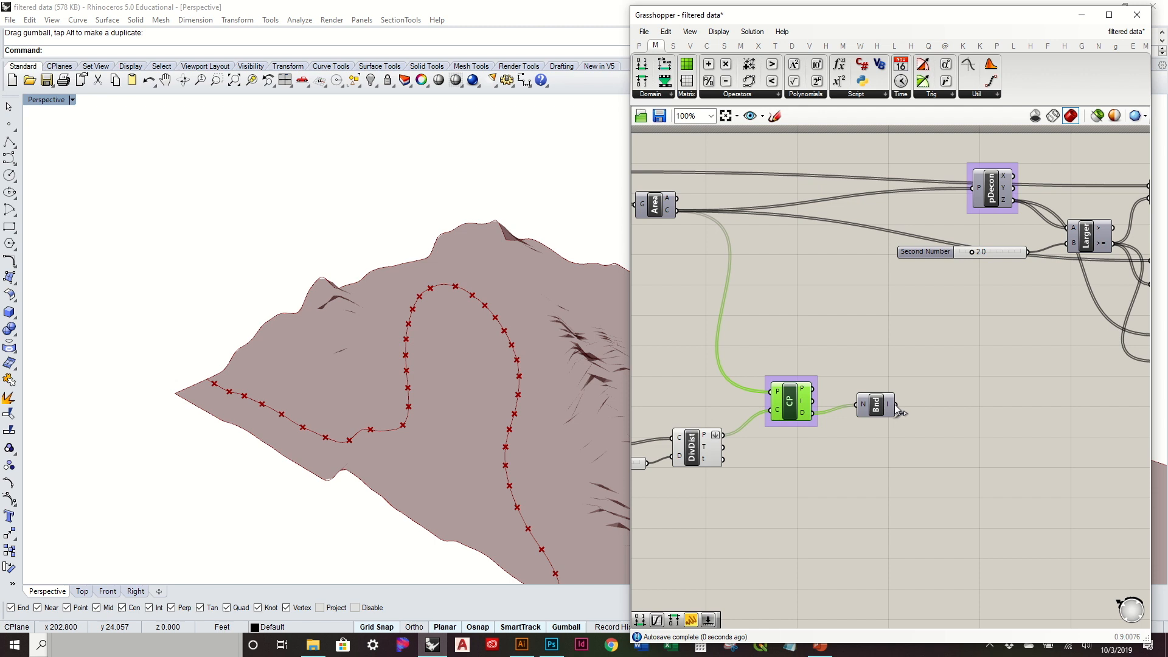
{"action": "mouse_move", "coordinate": [890, 410]}
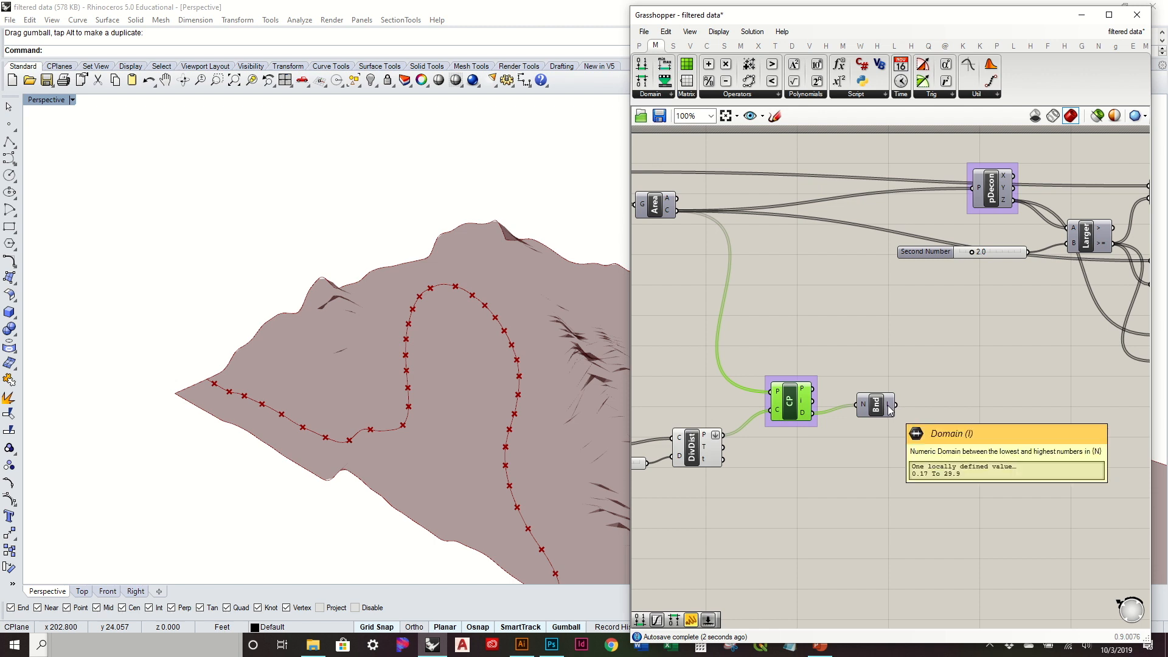
{"action": "left_click", "coordinate": [882, 411]}
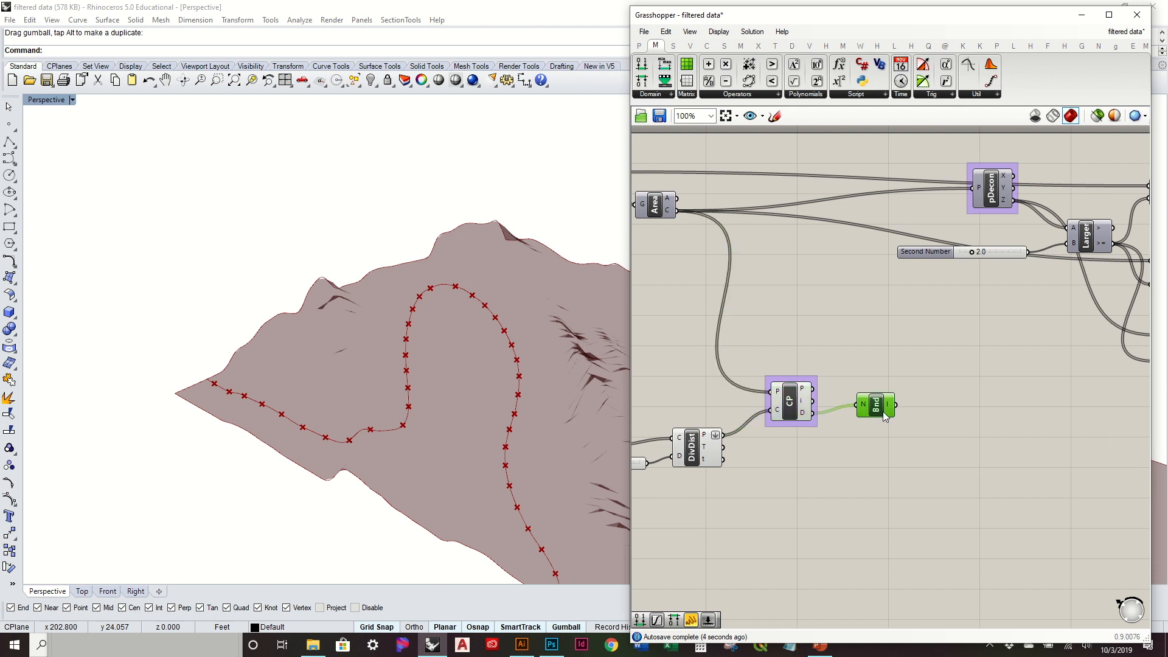
{"action": "key", "text": "Delete"}
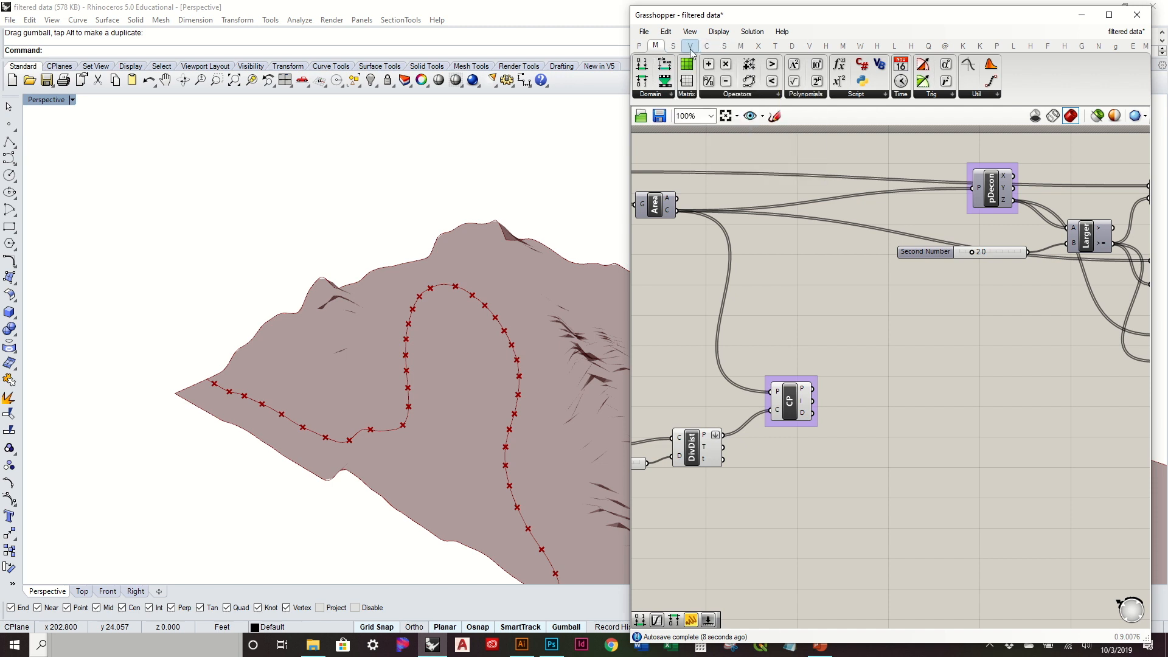
Add a Smaller Than component and feed the Closest Point distance output into its A input.
{"action": "left_click", "coordinate": [768, 95]}
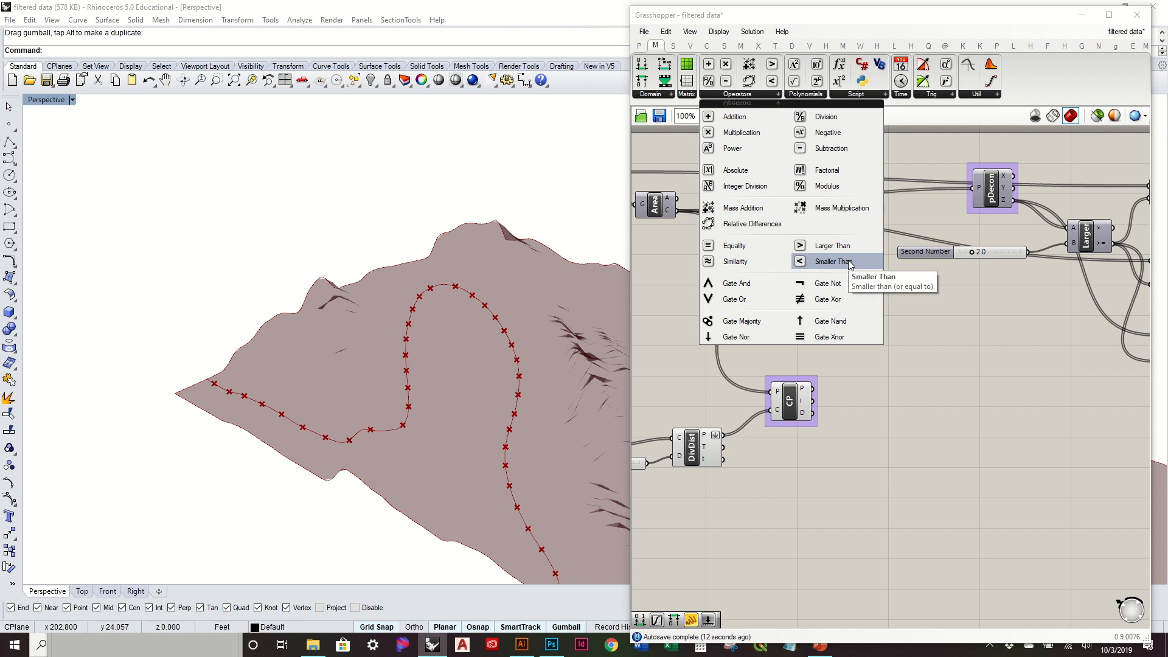
{"action": "left_click_drag", "start_coordinate": [849, 262], "coordinate": [928, 429]}
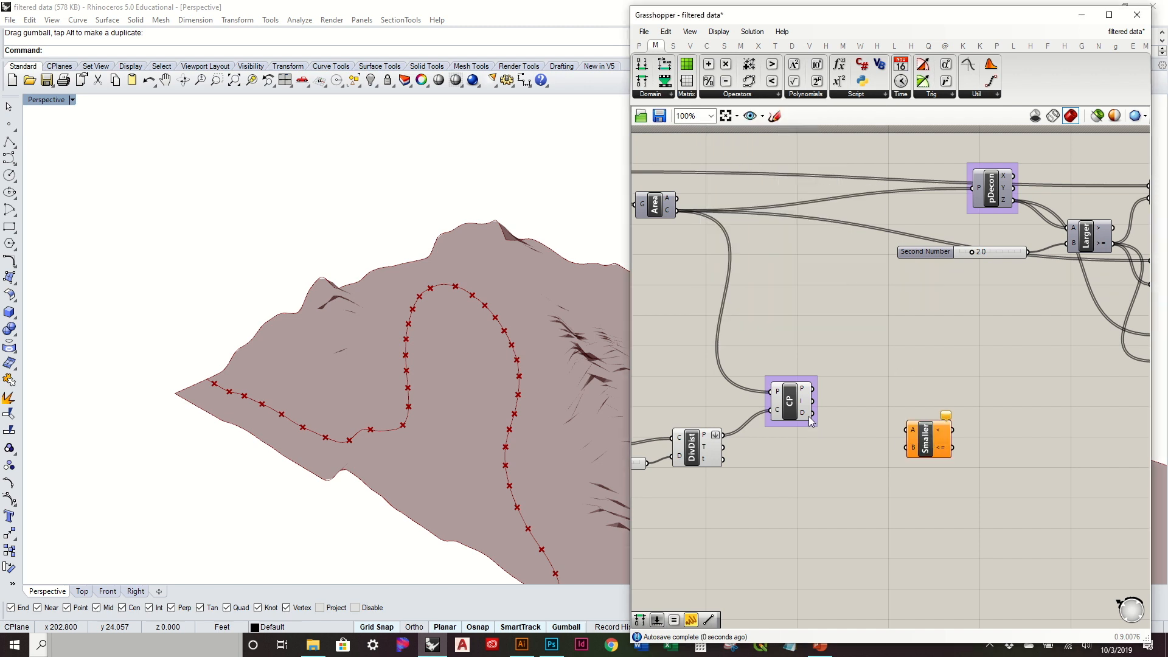
{"action": "left_click_drag", "start_coordinate": [809, 418], "coordinate": [907, 430]}
Create a number slider set to 15 and connect it to the B input of Smaller Than.
{"action": "right_click_drag", "start_coordinate": [846, 495], "coordinate": [945, 432]}
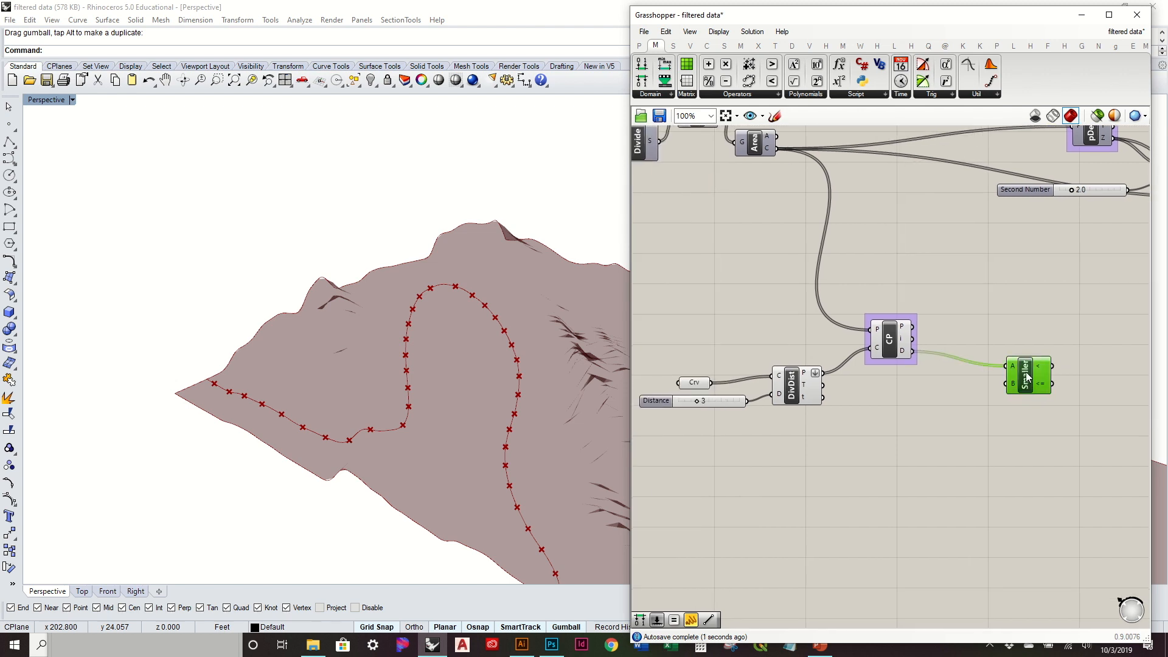
{"action": "double_click", "coordinate": [943, 427]}
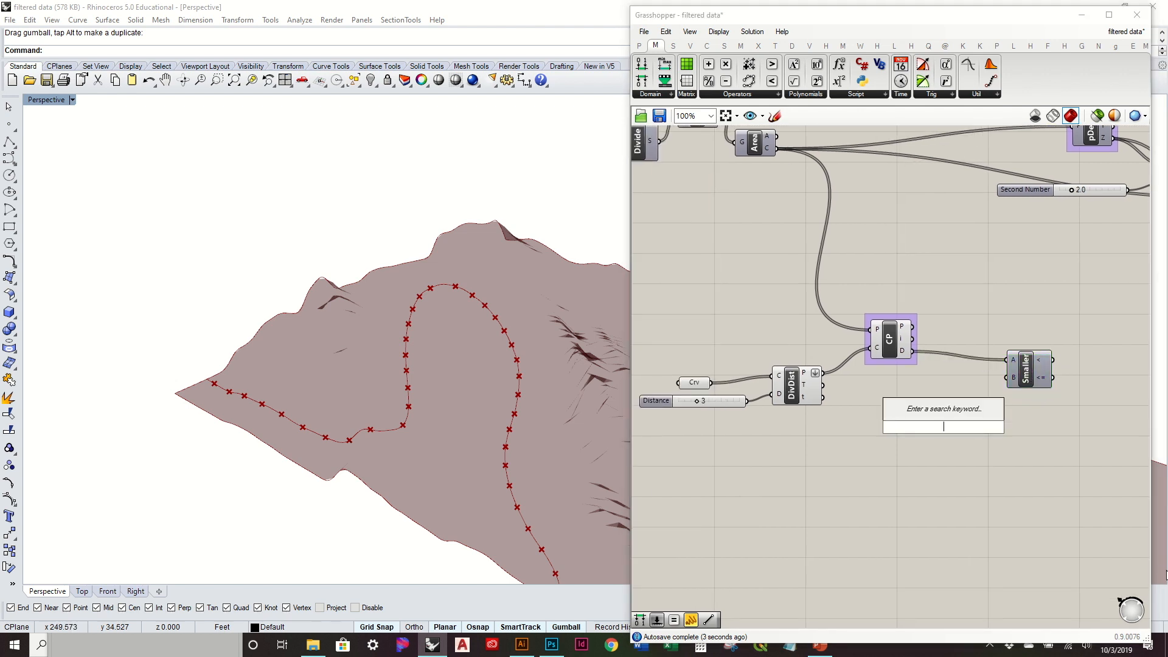
{"action": "type", "text": "15"}
{"action": "key", "text": "Return"}
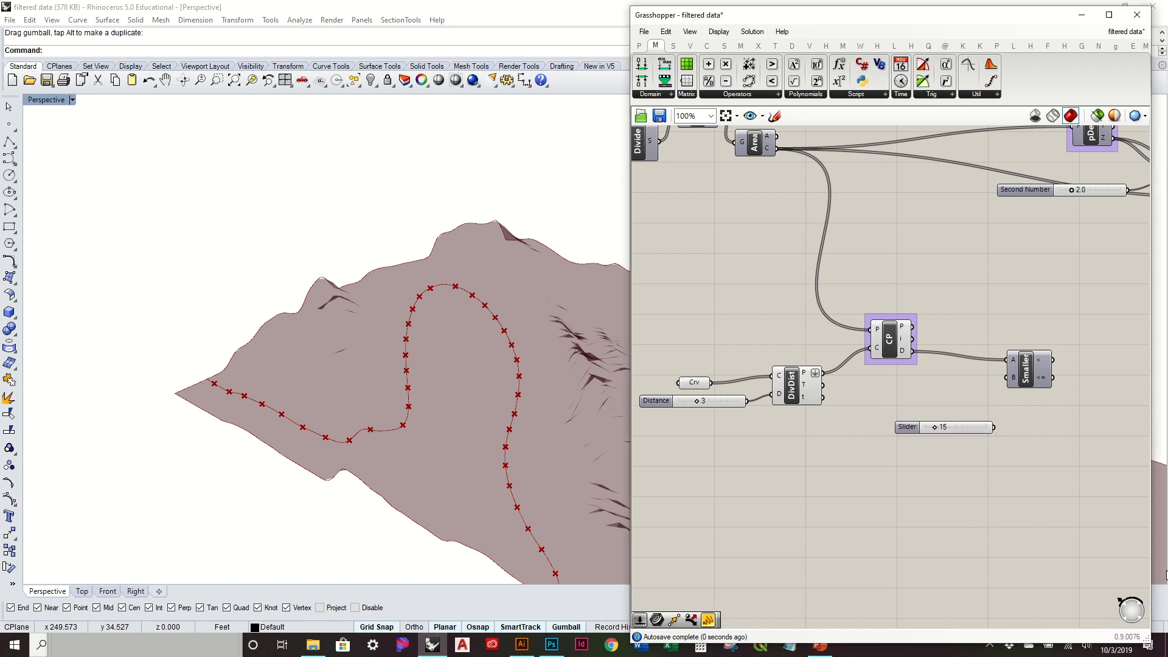
{"action": "scroll", "coordinate": [1023, 441], "scroll_direction": "up", "scroll_amount": 2}
{"action": "left_click_drag", "start_coordinate": [964, 426], "coordinate": [983, 336]}
{"action": "right_click_drag", "start_coordinate": [984, 336], "coordinate": [890, 364]}
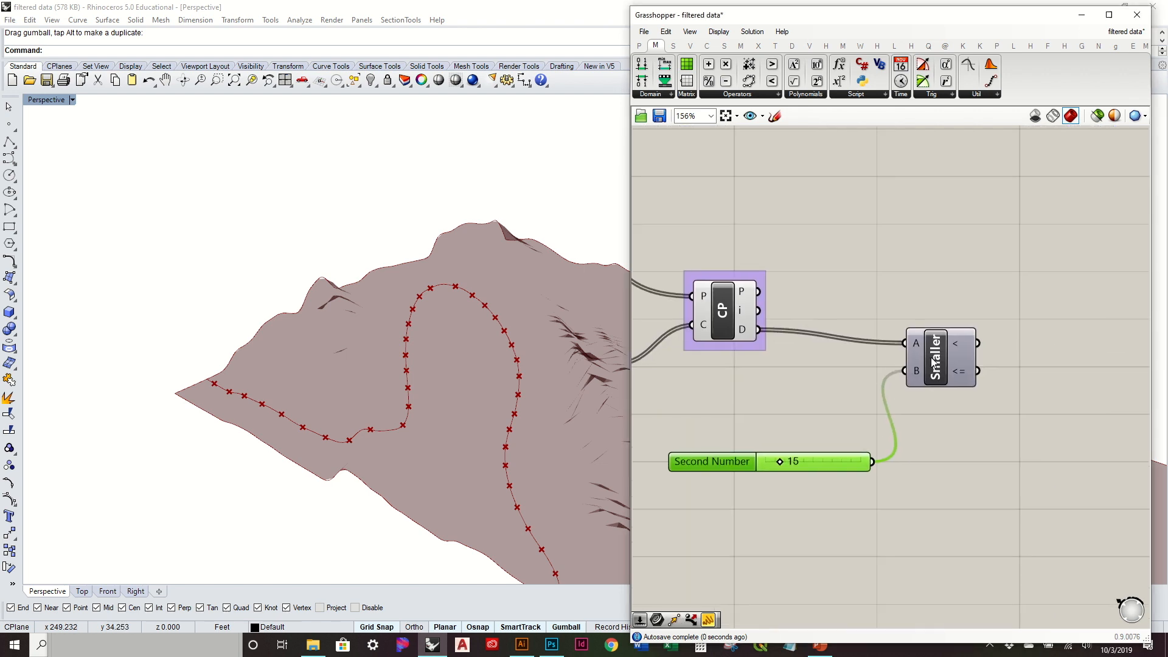
Tidy the Smaller Than component, its slider and the Closest Point component into a compact row beside Divide Distance.
{"action": "left_click_drag", "start_coordinate": [932, 358], "coordinate": [911, 374]}
{"action": "mouse_move", "coordinate": [933, 385]}
{"action": "left_click_drag", "start_coordinate": [823, 454], "coordinate": [752, 440]}
{"action": "right_click_drag", "start_coordinate": [753, 440], "coordinate": [875, 586]}
{"action": "scroll", "coordinate": [875, 586], "scroll_direction": "down", "scroll_amount": 2}
{"action": "right_click_drag", "start_coordinate": [942, 481], "coordinate": [1005, 380]}
{"action": "left_click_drag", "start_coordinate": [920, 409], "coordinate": [895, 435]}
{"action": "left_click_drag", "start_coordinate": [1035, 439], "coordinate": [1009, 443]}
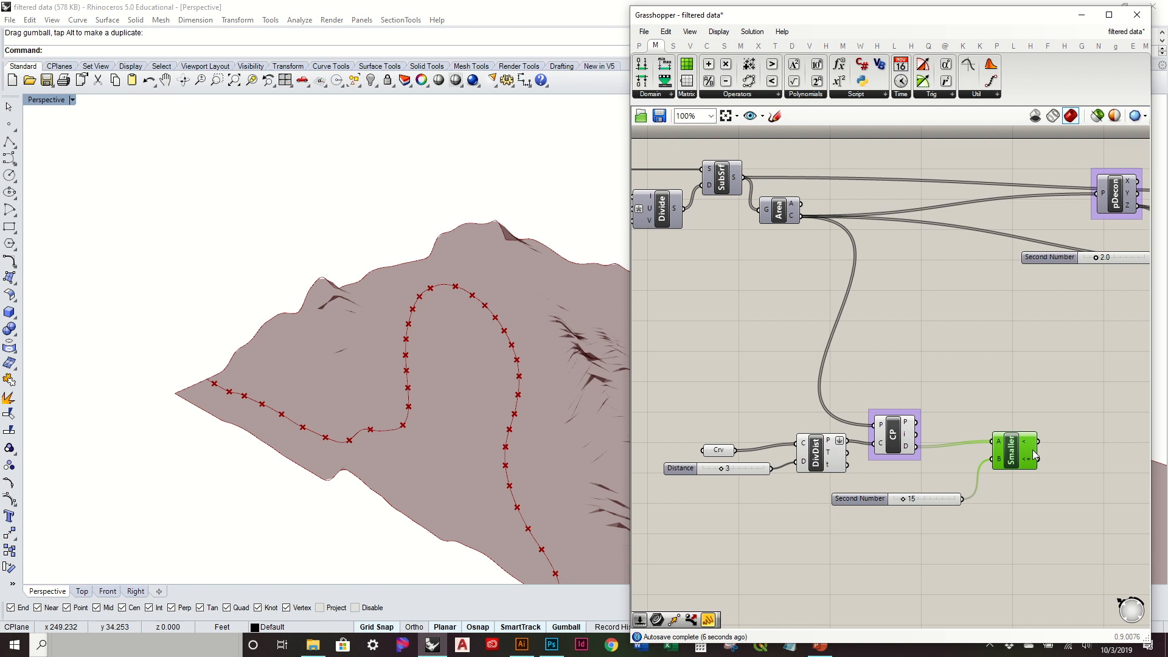
Add a Dispatch component above Smaller Than and feed the <= output into its pattern input.
{"action": "left_click", "coordinate": [668, 47]}
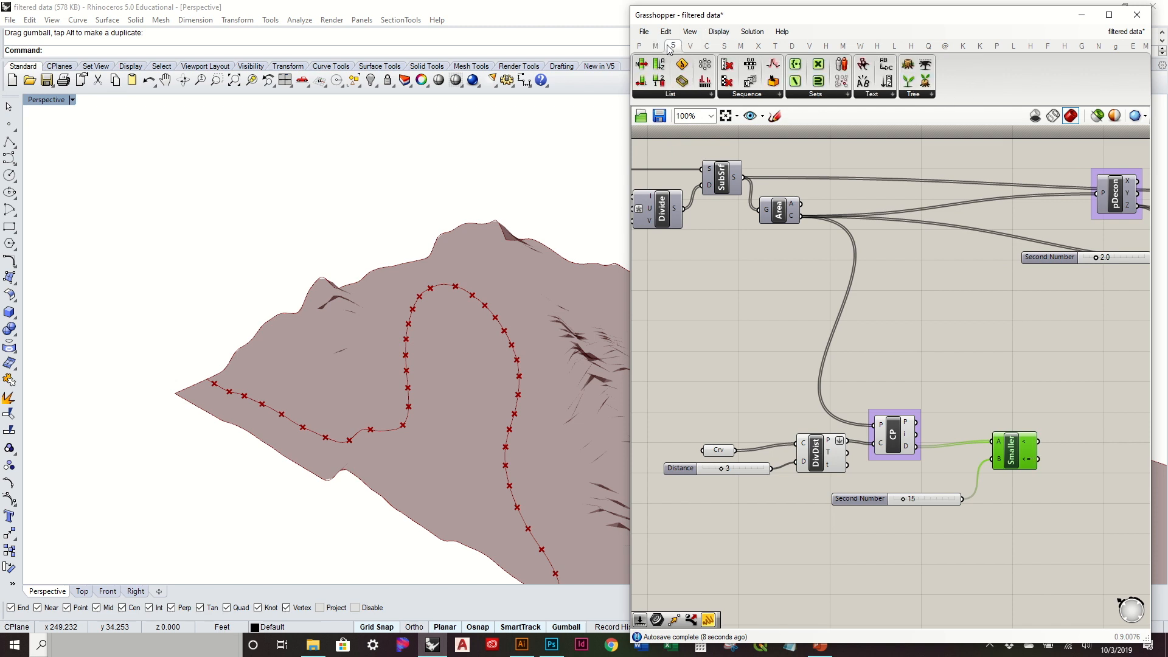
{"action": "left_click", "coordinate": [669, 93]}
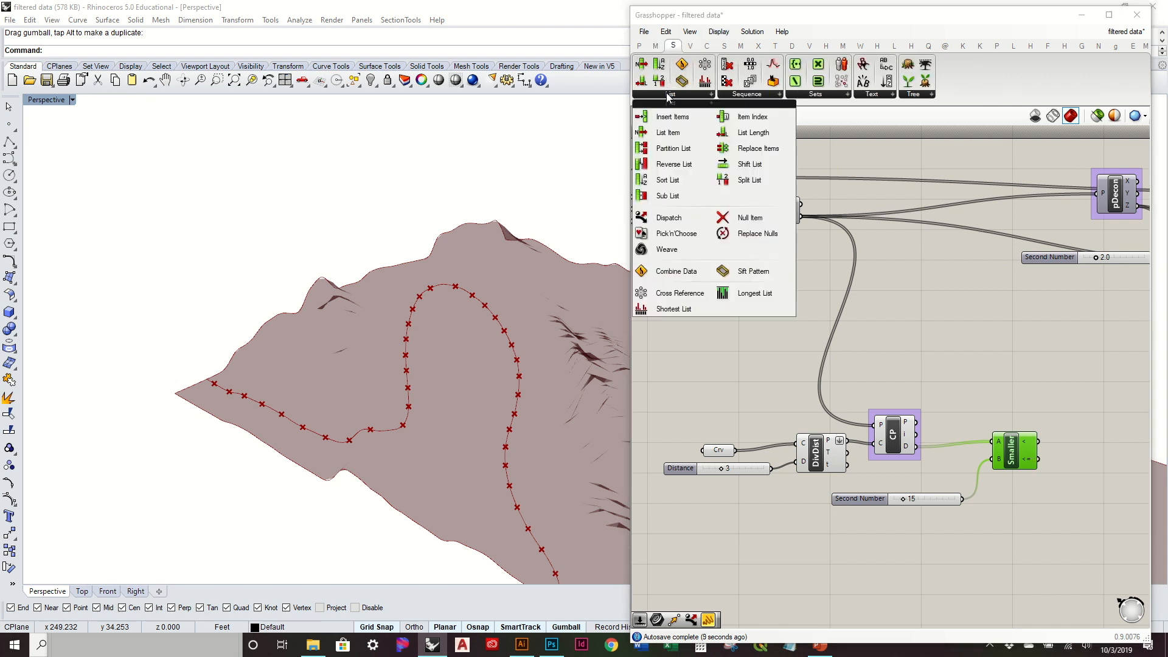
{"action": "left_click", "coordinate": [675, 227]}
{"action": "left_click", "coordinate": [1022, 365]}
{"action": "left_click_drag", "start_coordinate": [1039, 441], "coordinate": [999, 371]}
{"action": "right_click_drag", "start_coordinate": [1027, 444], "coordinate": [984, 407]}
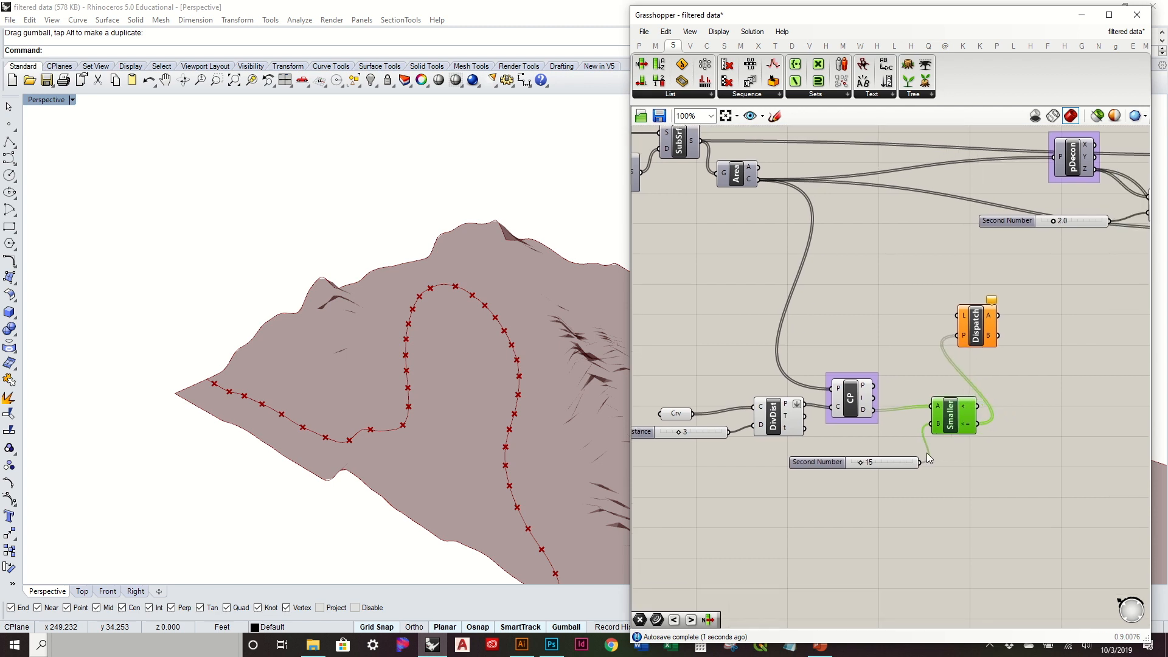
Reposition the threshold slider, Smaller Than and Dispatch components so the wires run cleanly between them.
{"action": "left_click_drag", "start_coordinate": [907, 457], "coordinate": [875, 460]}
{"action": "left_click_drag", "start_coordinate": [949, 418], "coordinate": [928, 424]}
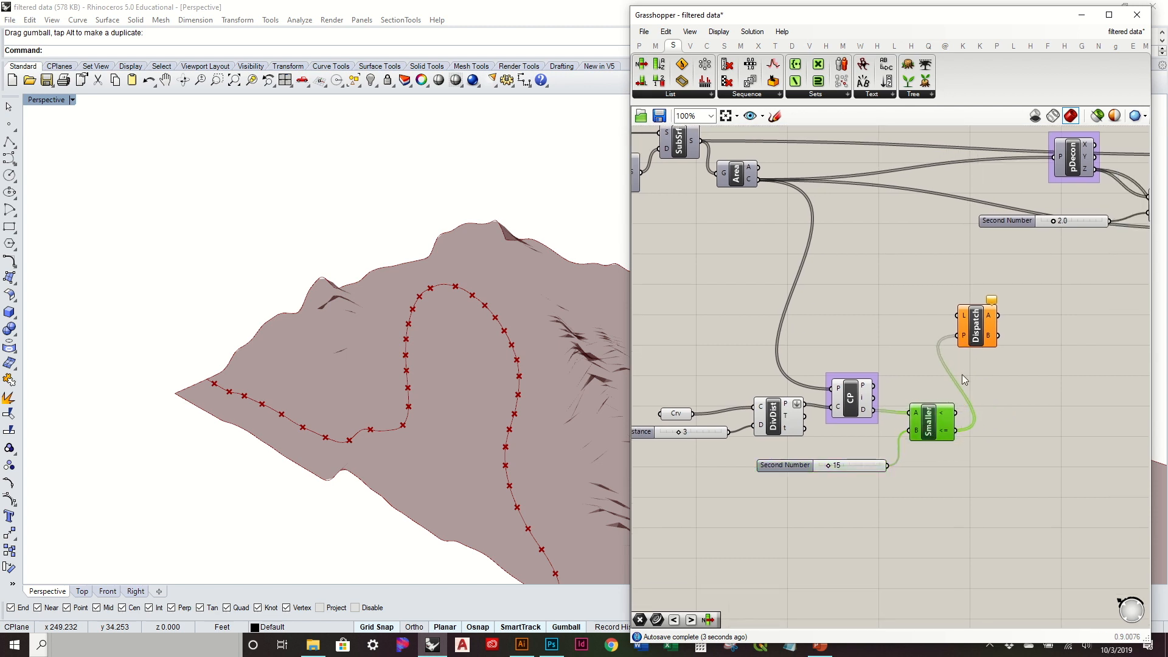
{"action": "left_click_drag", "start_coordinate": [976, 330], "coordinate": [1004, 376]}
{"action": "left_click", "coordinate": [869, 306]}
{"action": "right_click_drag", "start_coordinate": [866, 304], "coordinate": [885, 321]}
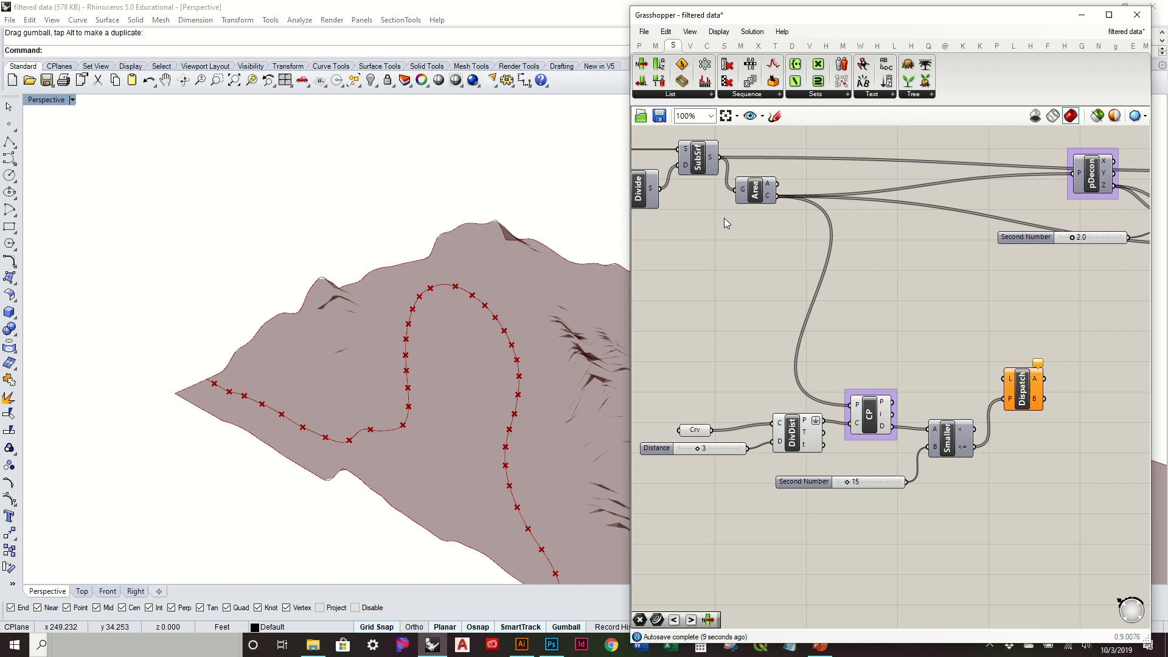
Connect the Isotrim SubSrf output to the Dispatch list input and adjust the Dispatch component's position.
{"action": "left_click_drag", "start_coordinate": [719, 157], "coordinate": [1032, 384]}
{"action": "right_click_drag", "start_coordinate": [359, 296], "coordinate": [436, 327]}
{"action": "right_click_drag", "start_coordinate": [1029, 388], "coordinate": [927, 360]}
{"action": "left_click", "coordinate": [953, 382]}
{"action": "left_click_drag", "start_coordinate": [926, 350], "coordinate": [928, 346]}
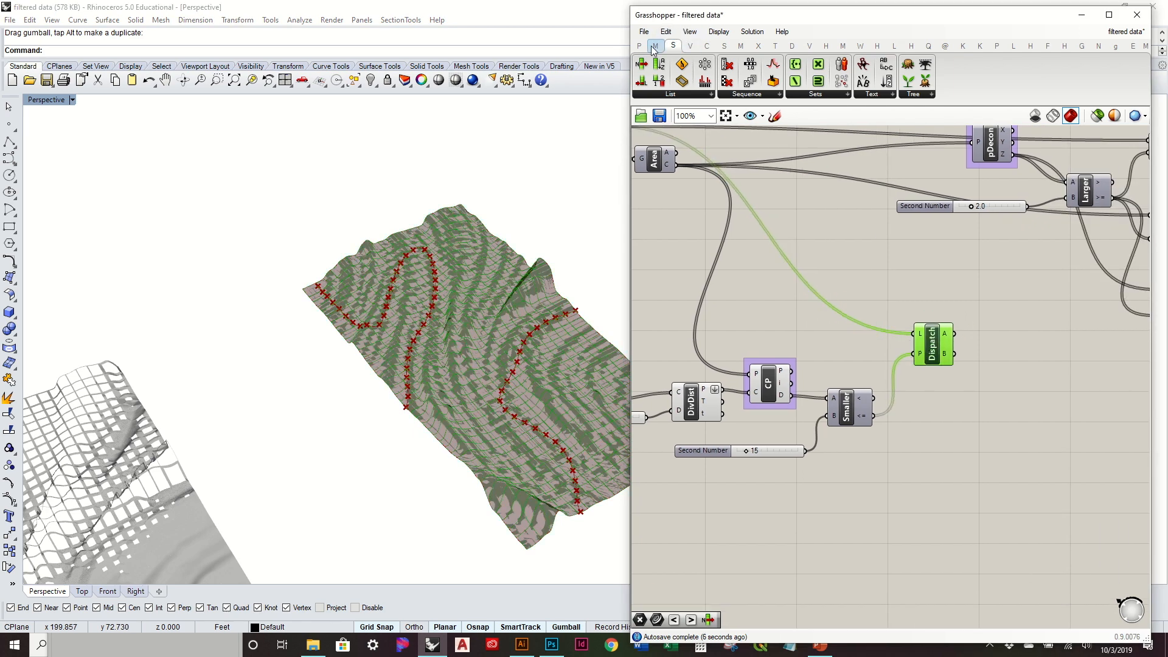
Collect the Dispatch A and B outputs in separate Surface parameters and turn off the Dispatch preview.
{"action": "mouse_move", "coordinate": [654, 48]}
{"action": "left_click", "coordinate": [639, 49]}
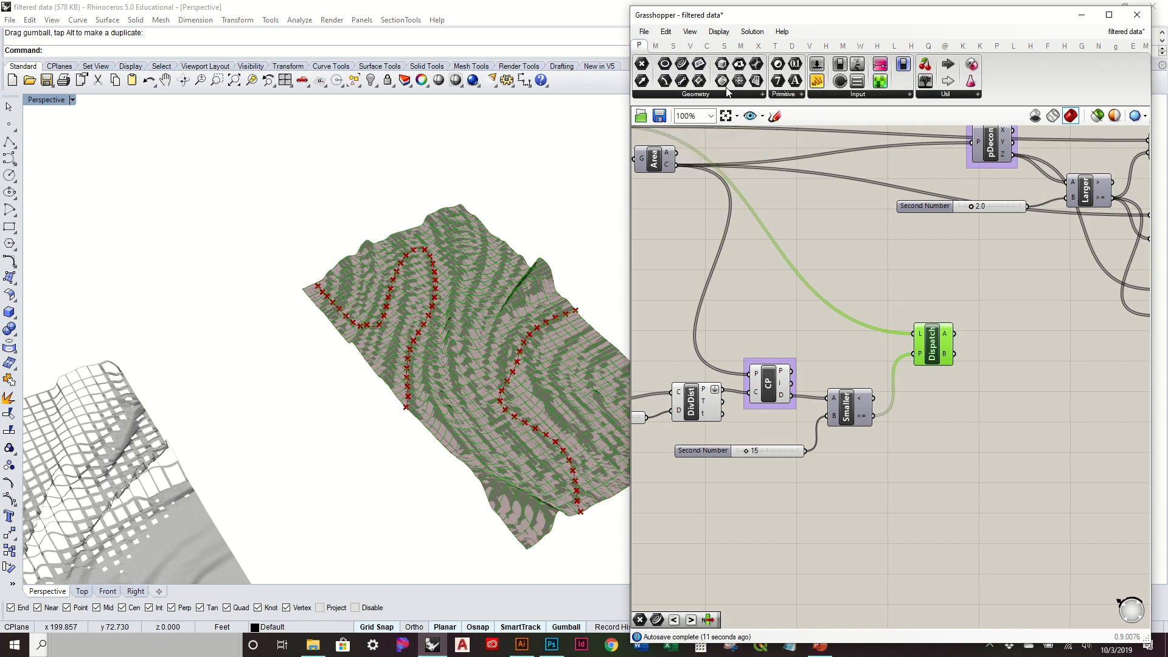
{"action": "left_click_drag", "start_coordinate": [756, 81], "coordinate": [945, 355]}
{"action": "left_click", "coordinate": [925, 356]}
{"action": "right_click", "coordinate": [926, 356]}
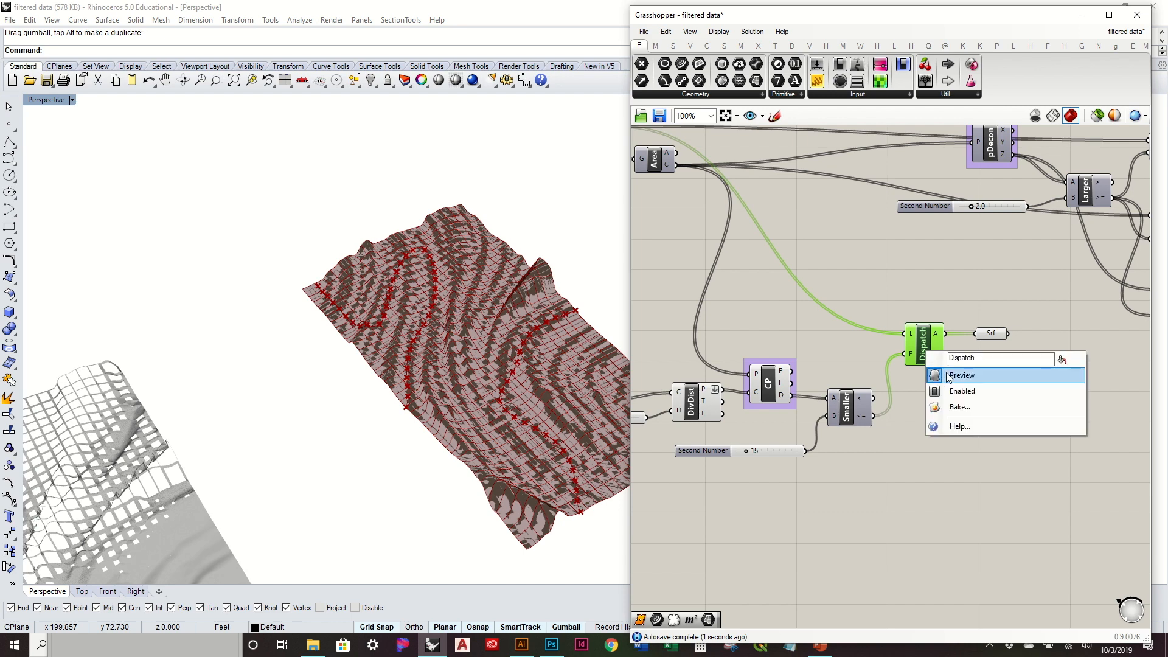
{"action": "left_click", "coordinate": [950, 380]}
Turn off the preview of the source Srf parameter that feeds the surface division.
{"action": "right_click_drag", "start_coordinate": [738, 242], "coordinate": [929, 319]}
{"action": "left_click", "coordinate": [651, 196]}
{"action": "right_click", "coordinate": [650, 196]}
{"action": "left_click", "coordinate": [684, 216]}
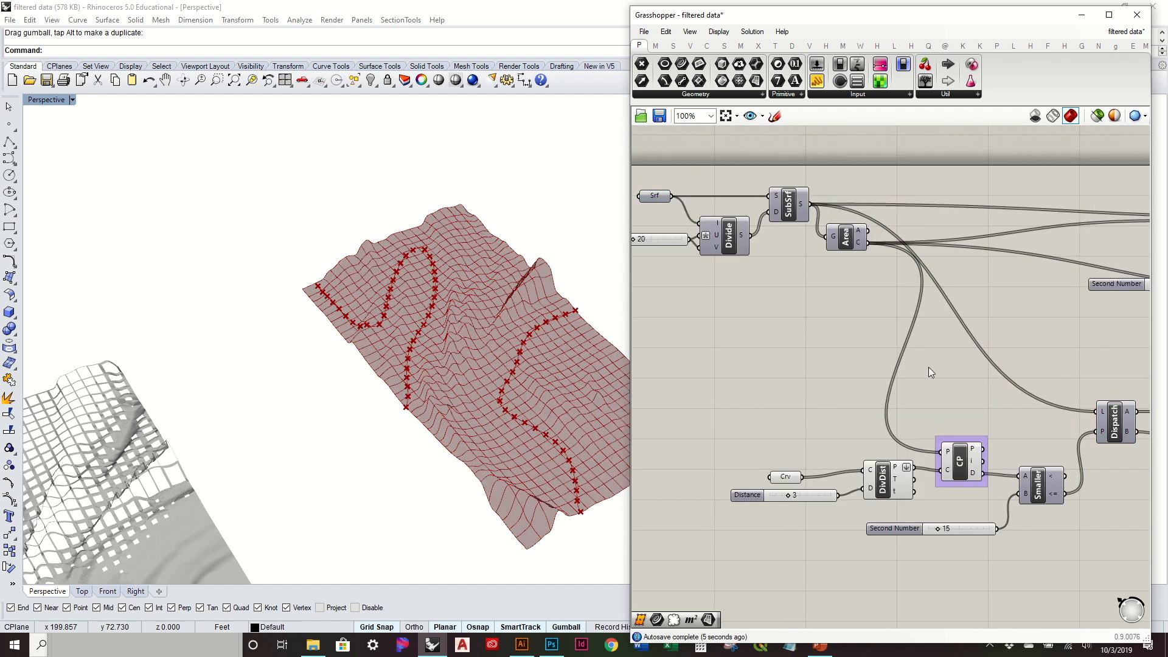
Select the Surface parameter on Dispatch output A and inspect which terrain panels it contains.
{"action": "right_click_drag", "start_coordinate": [956, 373], "coordinate": [885, 287]}
{"action": "left_click", "coordinate": [1111, 324]}
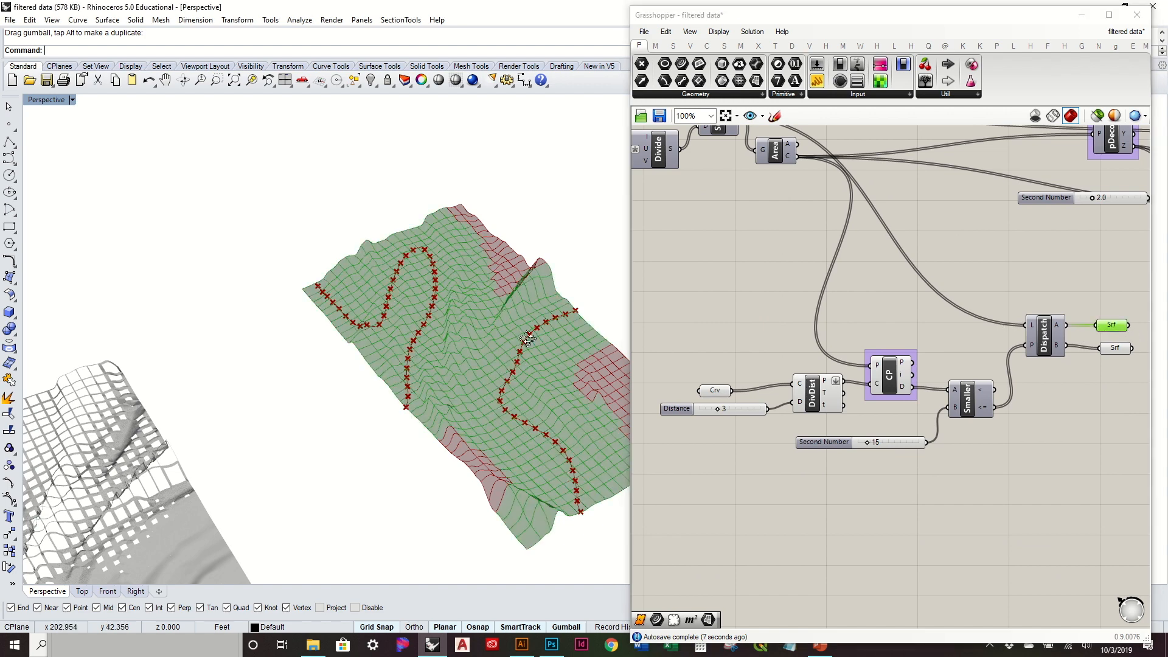
{"action": "right_click_drag", "start_coordinate": [528, 339], "coordinate": [562, 374]}
{"action": "right_click_drag", "start_coordinate": [913, 413], "coordinate": [904, 394]}
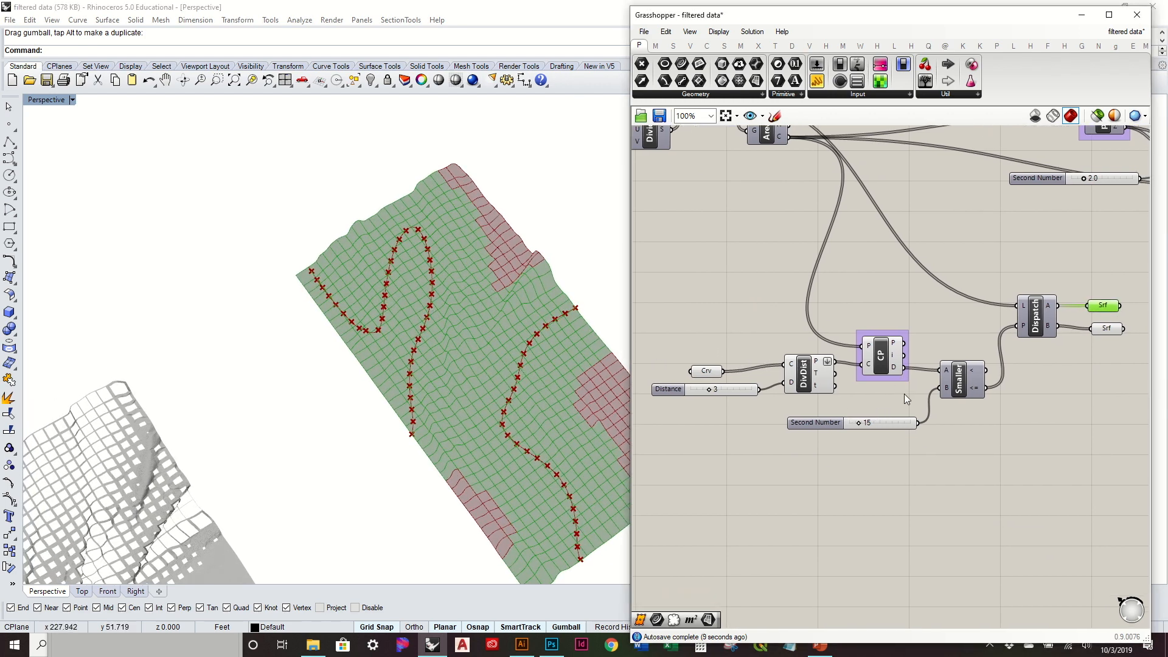
Set the Smaller Than distance threshold slider to 5 and inspect the panels along the curves.
{"action": "scroll", "coordinate": [899, 405], "scroll_direction": "up", "scroll_amount": 2}
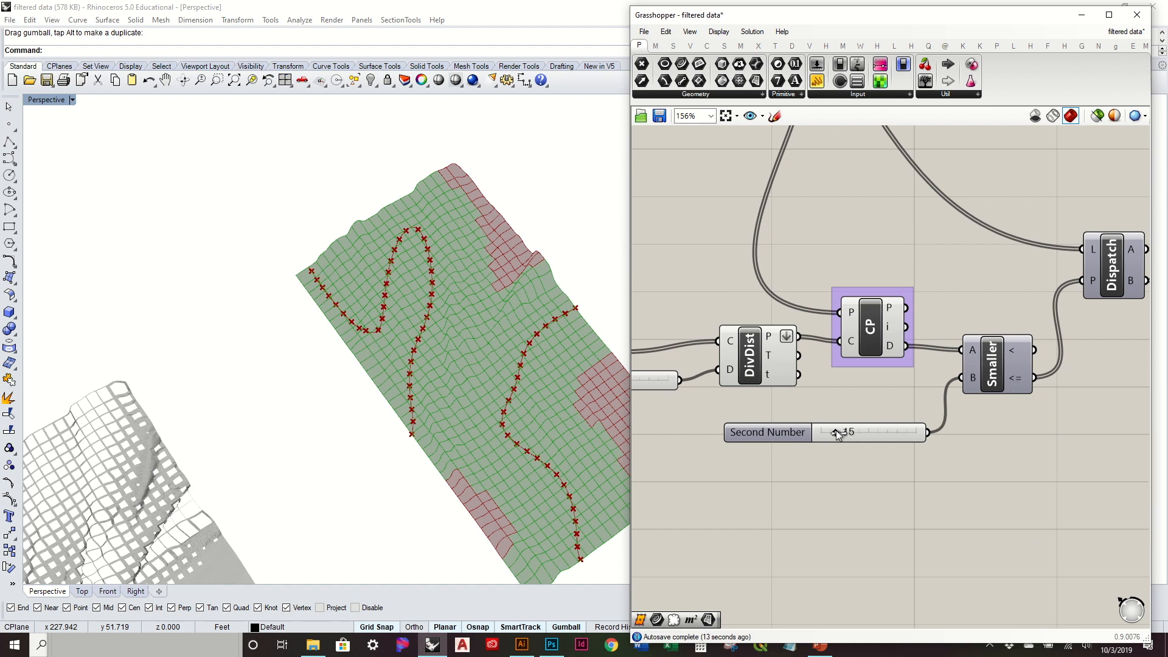
{"action": "left_click_drag", "start_coordinate": [836, 429], "coordinate": [826, 433]}
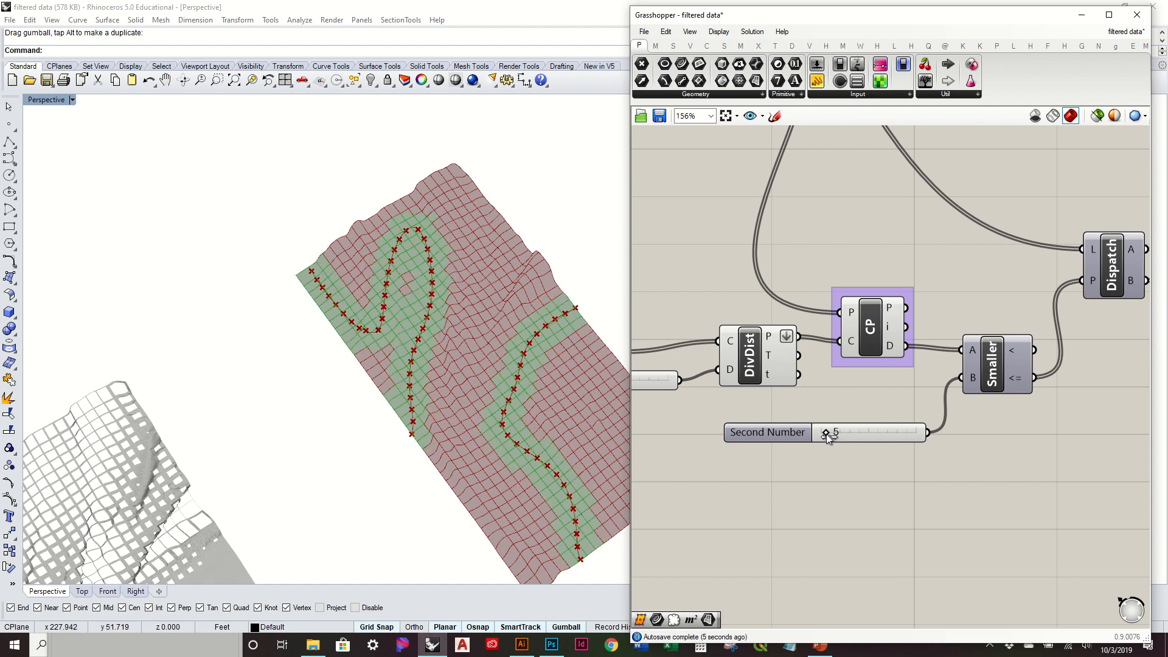
{"action": "right_click_drag", "start_coordinate": [396, 327], "coordinate": [412, 294]}
{"action": "scroll", "coordinate": [396, 293], "scroll_direction": "up", "scroll_amount": 2}
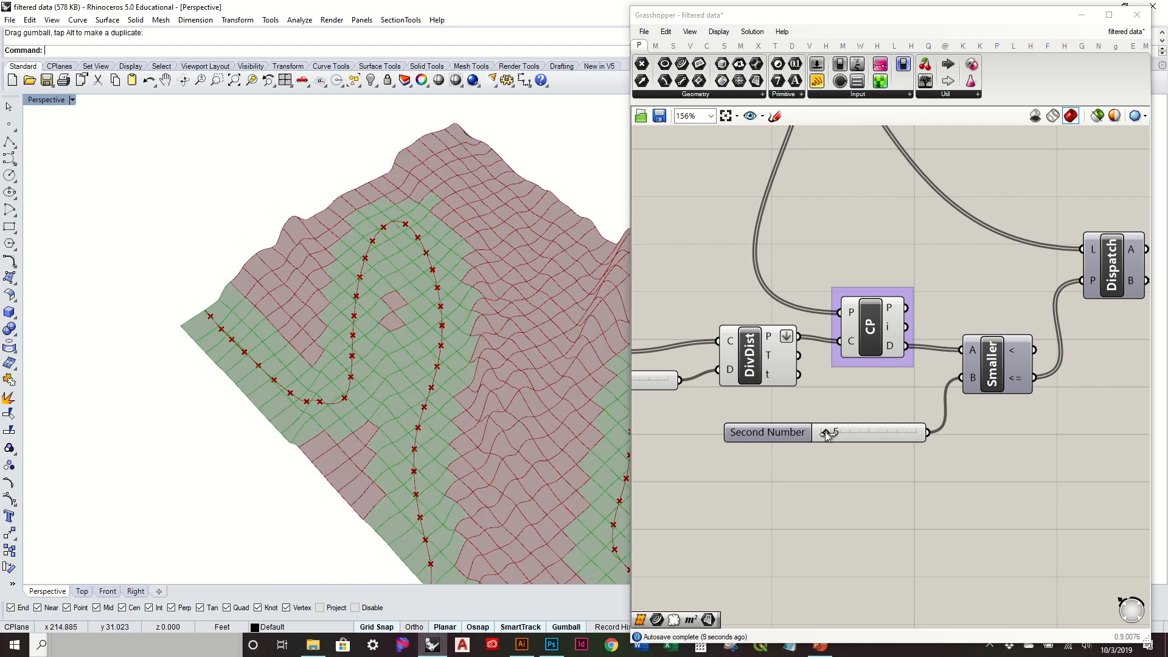
Set the Smaller Than distance threshold slider to 4.
{"action": "left_click_drag", "start_coordinate": [827, 434], "coordinate": [826, 435]}
{"action": "scroll", "coordinate": [242, 292], "scroll_direction": "down", "scroll_amount": 5}
{"action": "right_click_drag", "start_coordinate": [366, 322], "coordinate": [439, 334]}
{"action": "left_click_drag", "start_coordinate": [822, 432], "coordinate": [822, 432]}
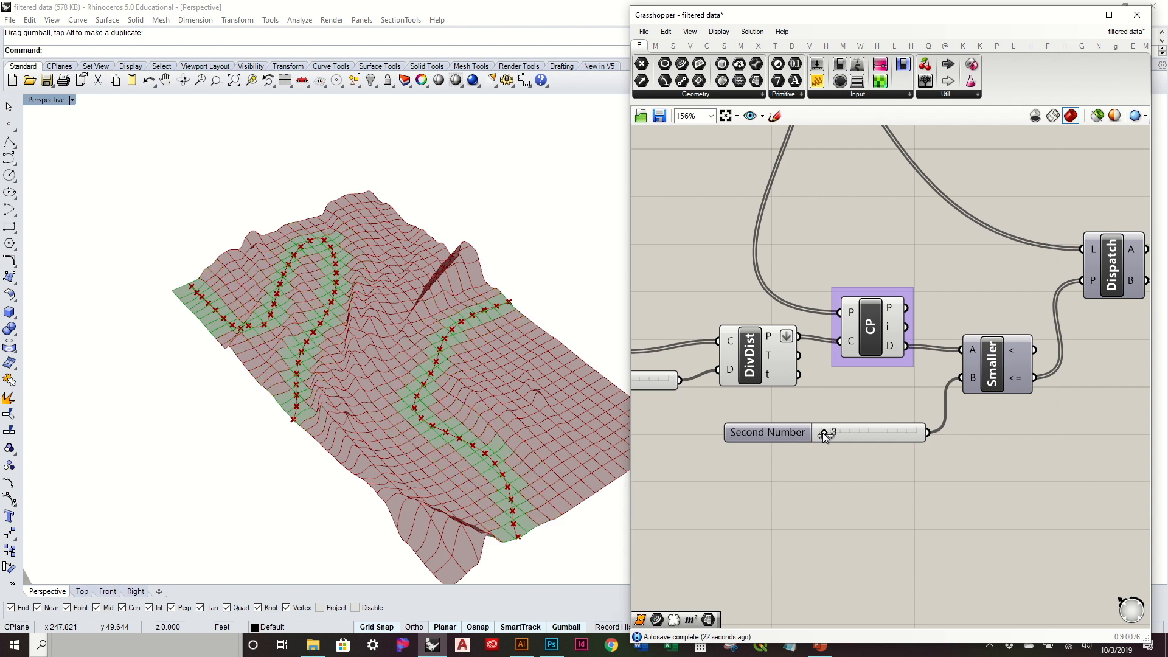
Show the hidden terrain surface and draw an interpolated curve on it from the terrain's edge to the existing curve's lower end.
{"action": "left_click", "coordinate": [526, 239]}
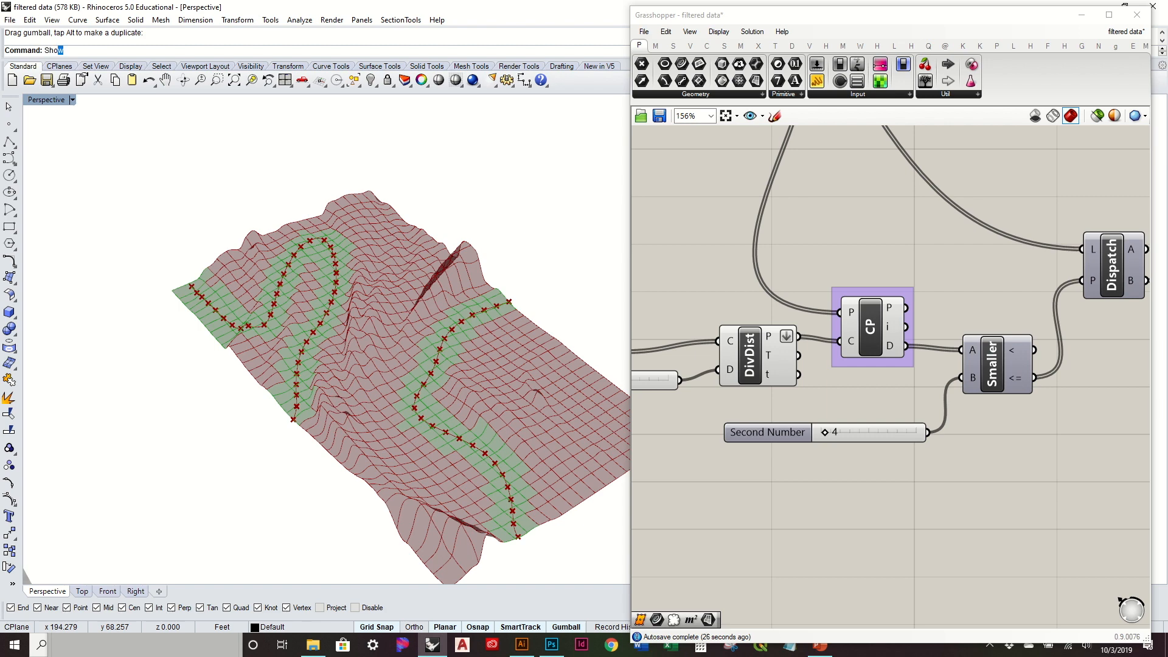
{"action": "left_click", "coordinate": [525, 239]}
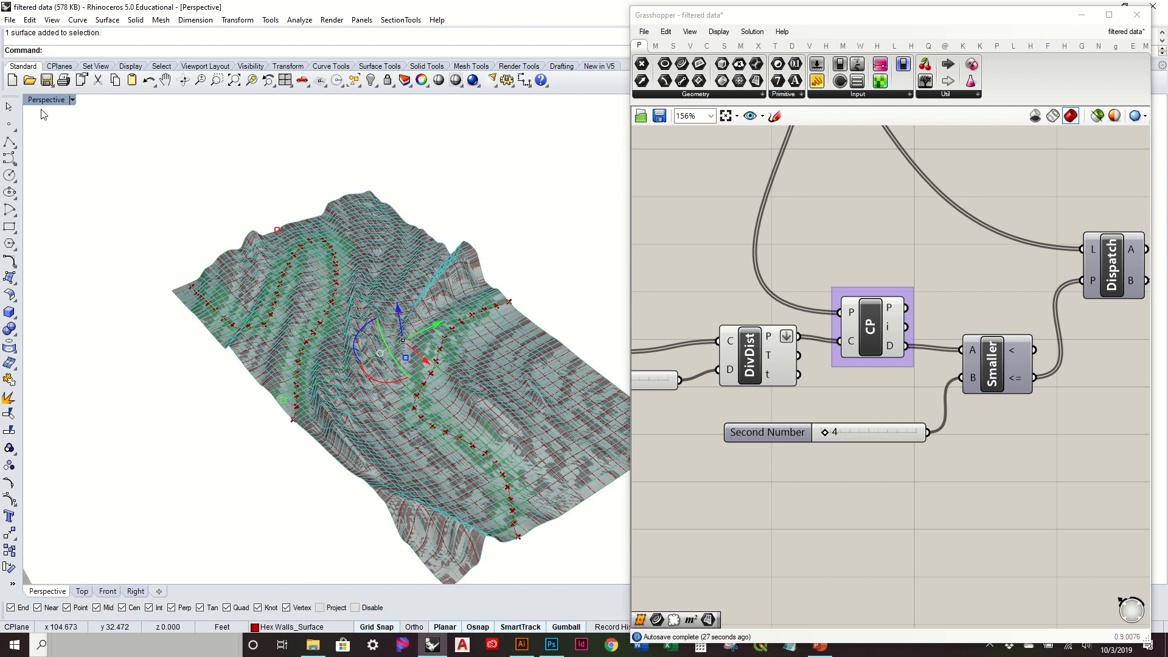
{"action": "left_click", "coordinate": [14, 165]}
{"action": "left_click", "coordinate": [60, 166]}
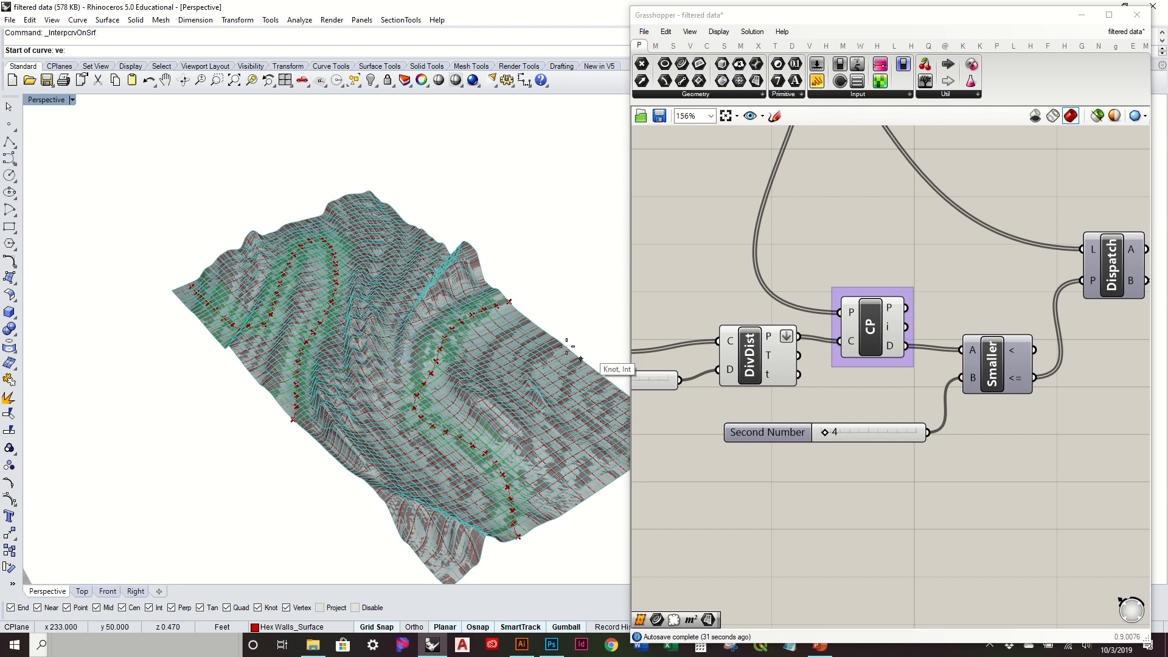
{"action": "left_click", "coordinate": [592, 369]}
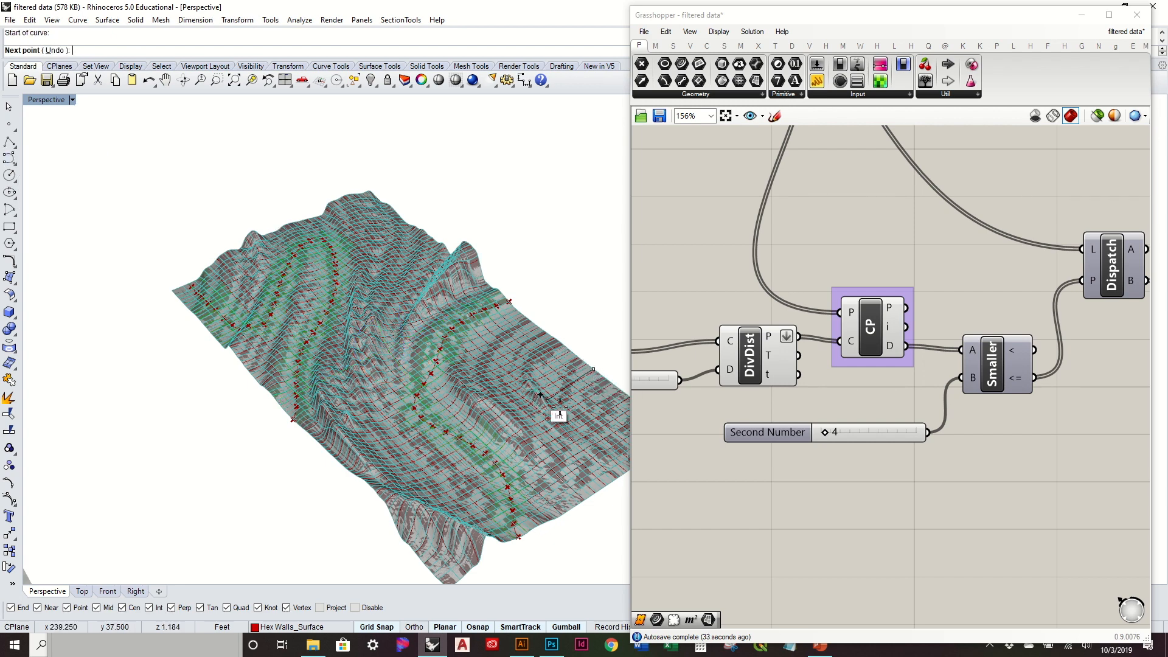
{"action": "left_click", "coordinate": [574, 419]}
{"action": "scroll", "coordinate": [572, 425], "scroll_direction": "up", "scroll_amount": 3}
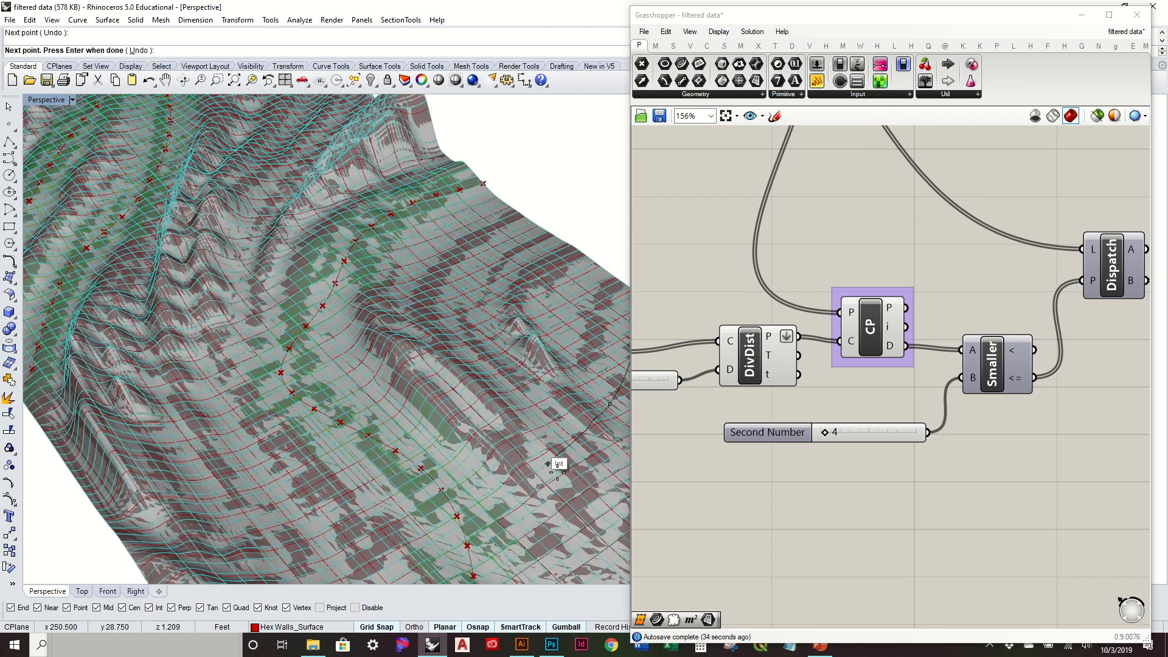
{"action": "left_click", "coordinate": [544, 406]}
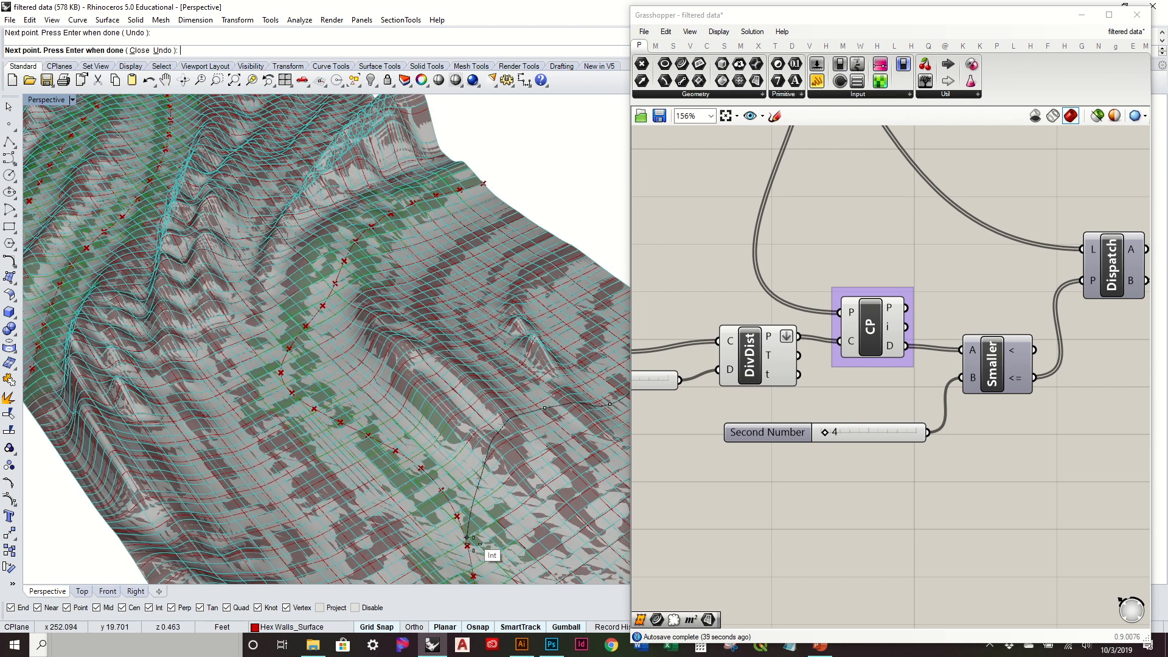
{"action": "left_click", "coordinate": [472, 564]}
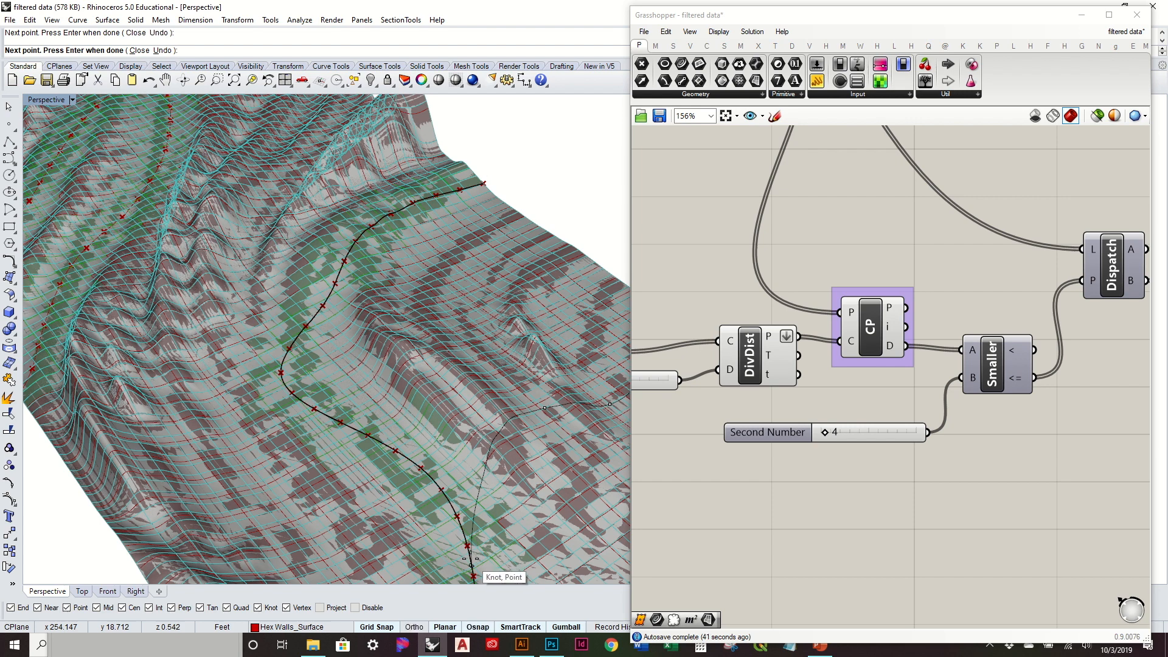
{"action": "key", "text": "Return"}
Draw a second interpolated curve on the terrain surface, running from the open area beside the existing curve to its lower stretch.
{"action": "scroll", "coordinate": [321, 399], "scroll_direction": "down", "scroll_amount": 2}
{"action": "right_click", "coordinate": [321, 399]}
{"action": "left_click", "coordinate": [217, 333]}
{"action": "left_click", "coordinate": [243, 405]}
{"action": "left_click", "coordinate": [314, 431]}
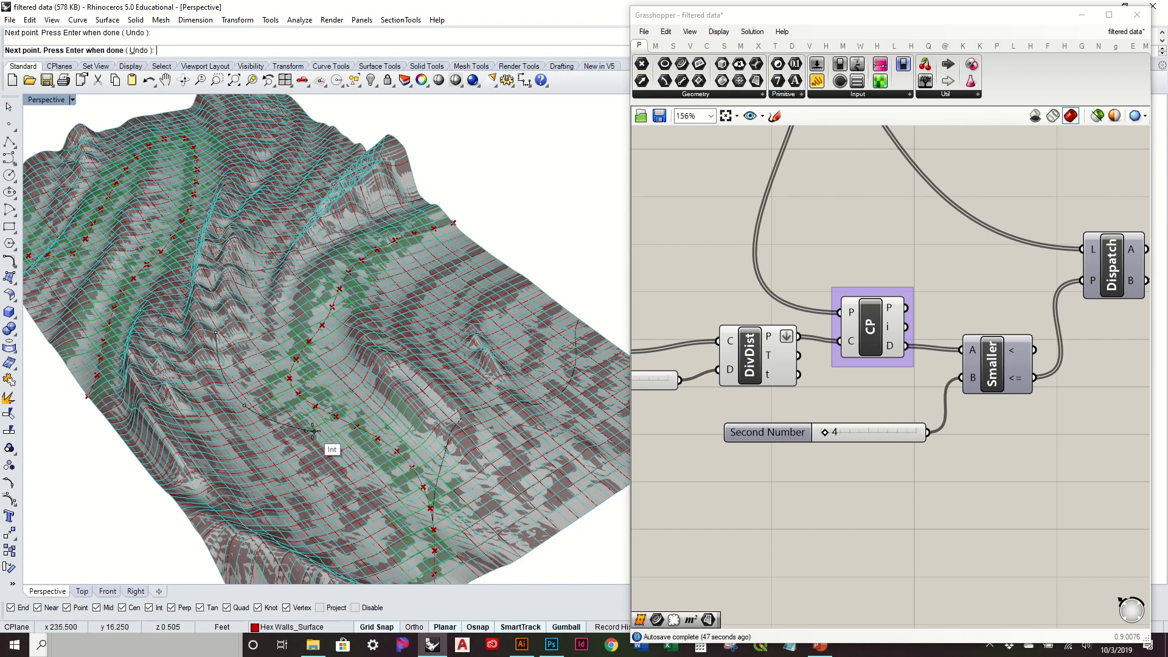
{"action": "scroll", "coordinate": [393, 449], "scroll_direction": "up", "scroll_amount": 4}
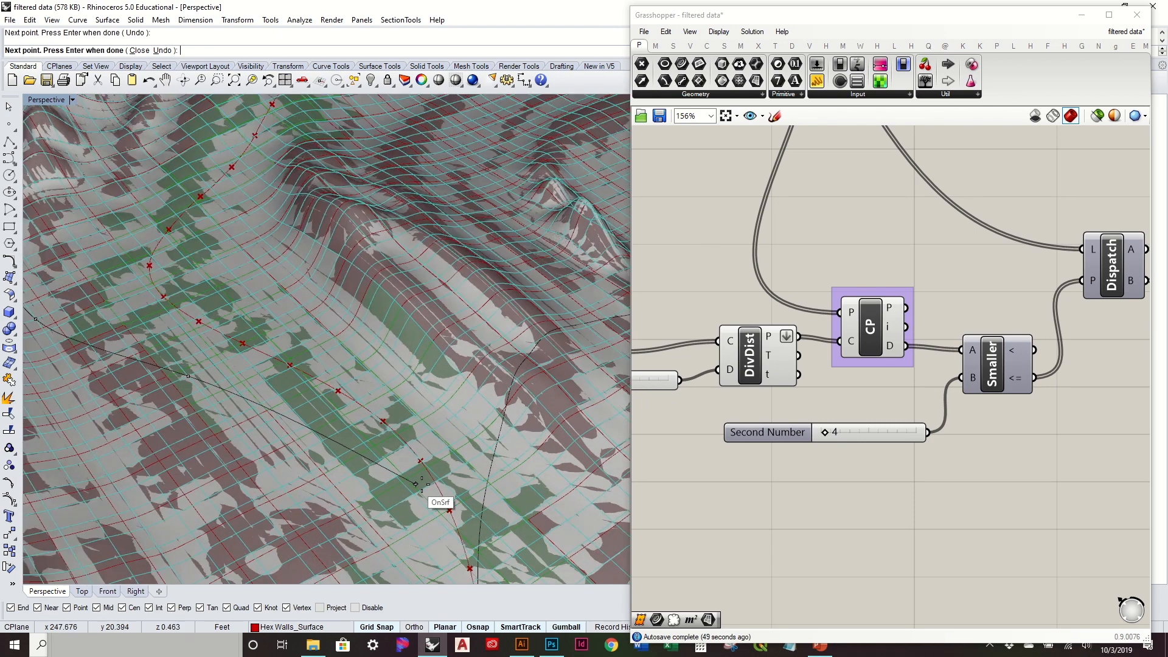
{"action": "left_click", "coordinate": [443, 496]}
{"action": "right_click", "coordinate": [443, 496]}
{"action": "scroll", "coordinate": [384, 383], "scroll_direction": "down", "scroll_amount": 10}
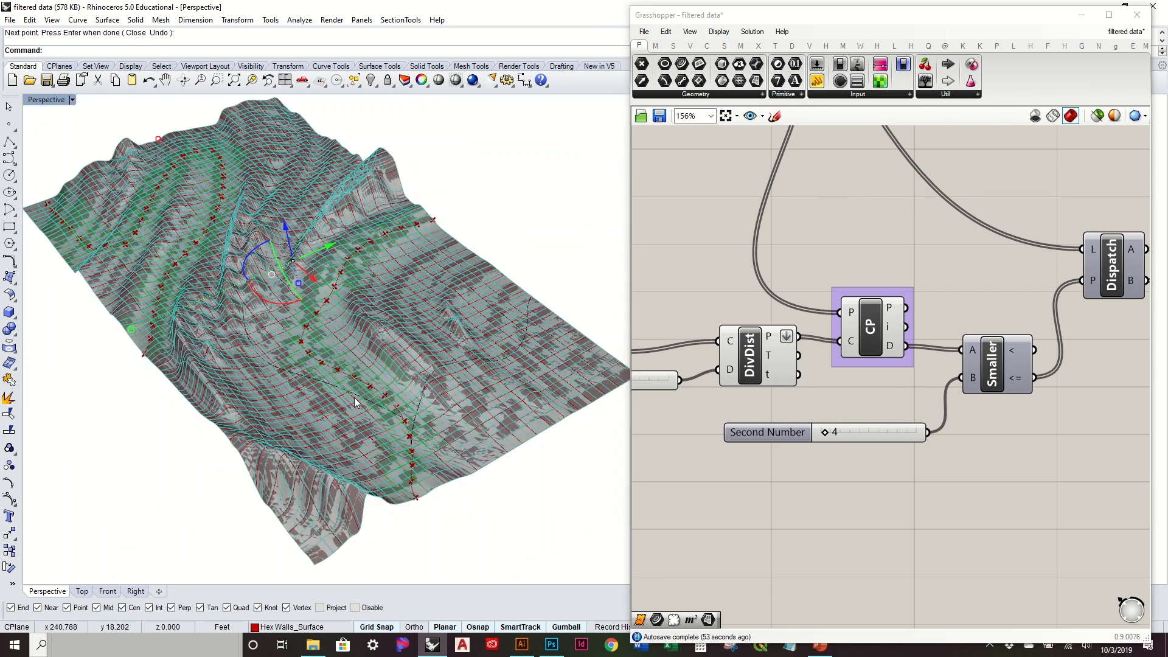
Select the existing and newly drawn terrain curves and assign them as multiple curves to the Crv parameter feeding Divide Distance.
{"action": "left_click", "coordinate": [367, 385]}
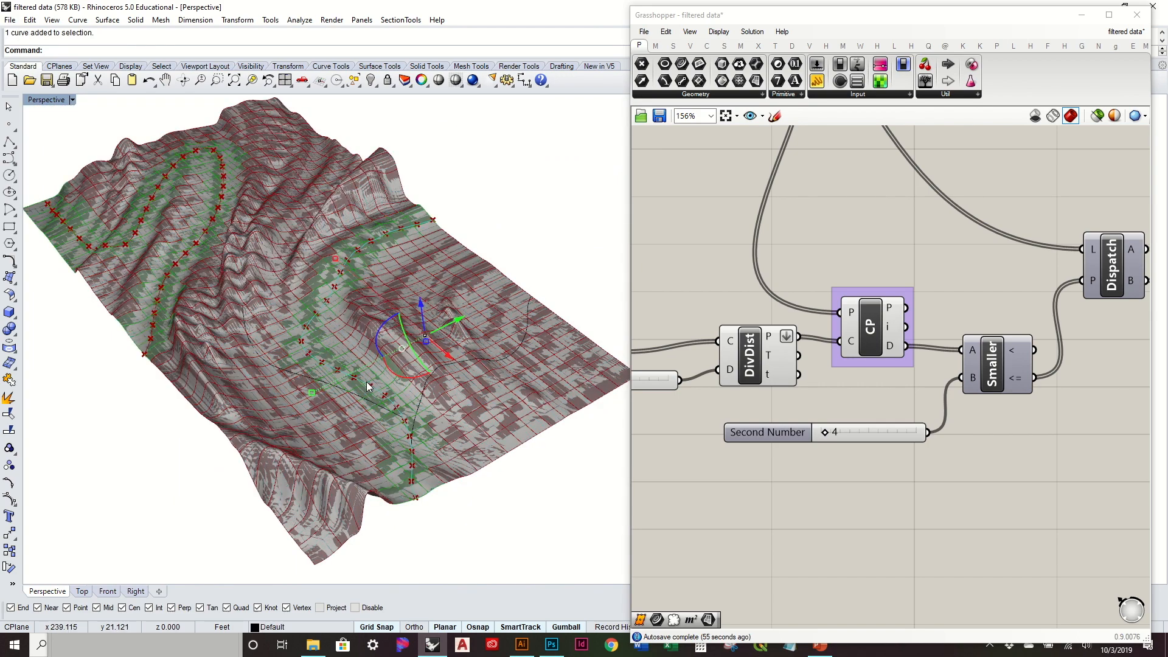
{"action": "left_click", "coordinate": [359, 396]}
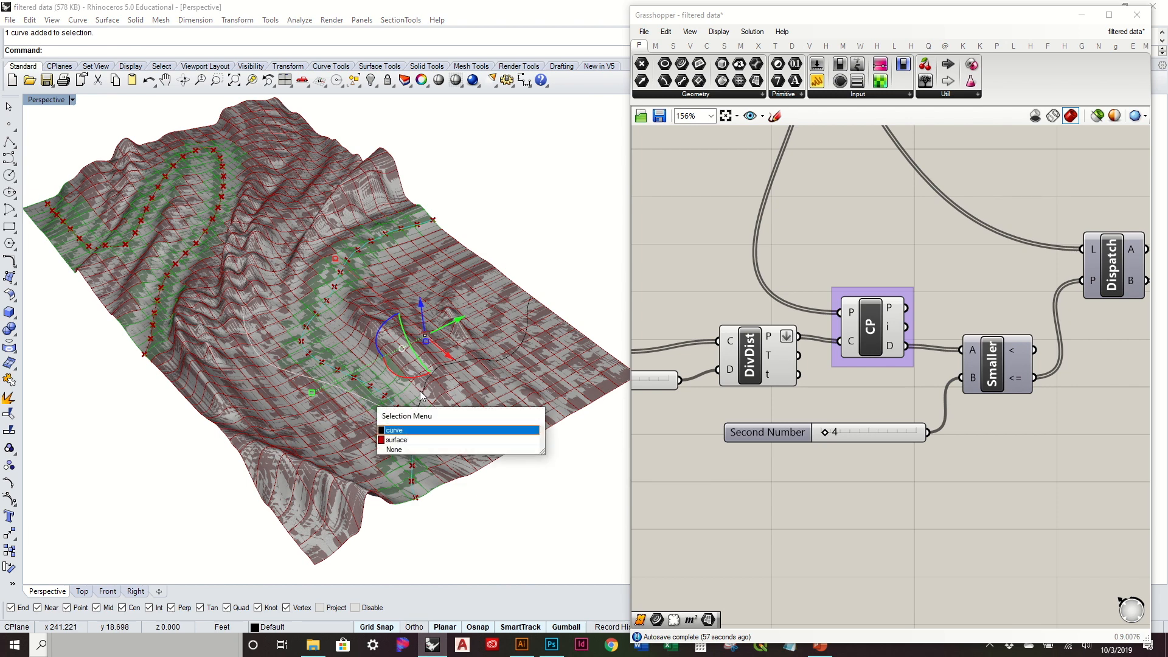
{"action": "left_click", "coordinate": [423, 432]}
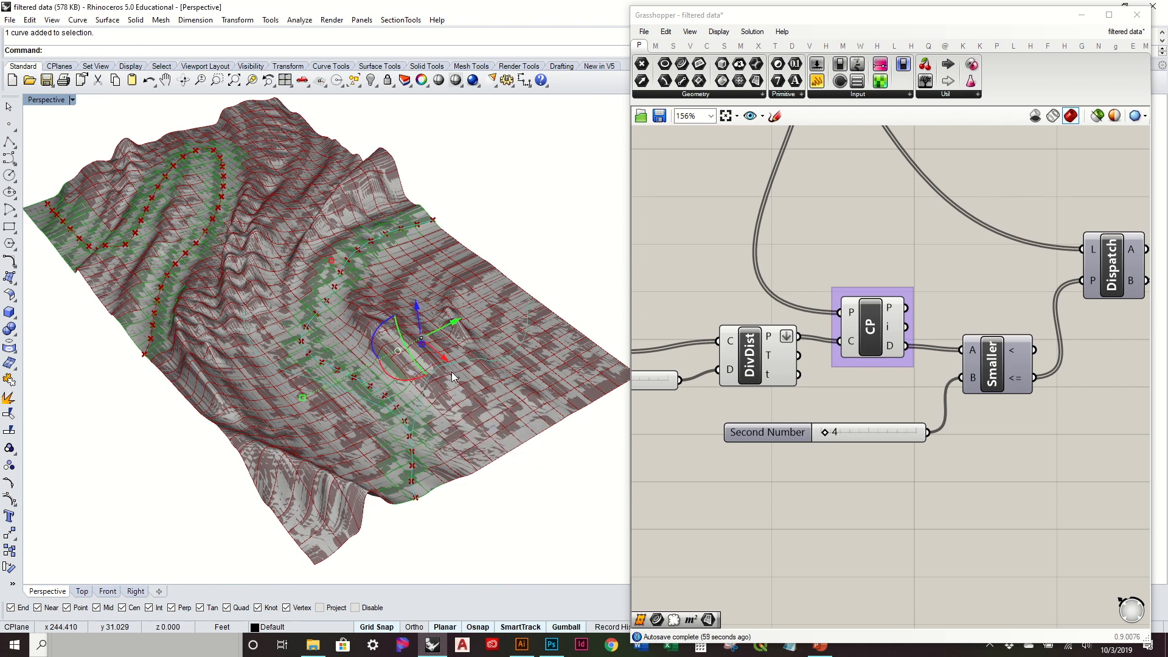
{"action": "left_click", "coordinate": [194, 250]}
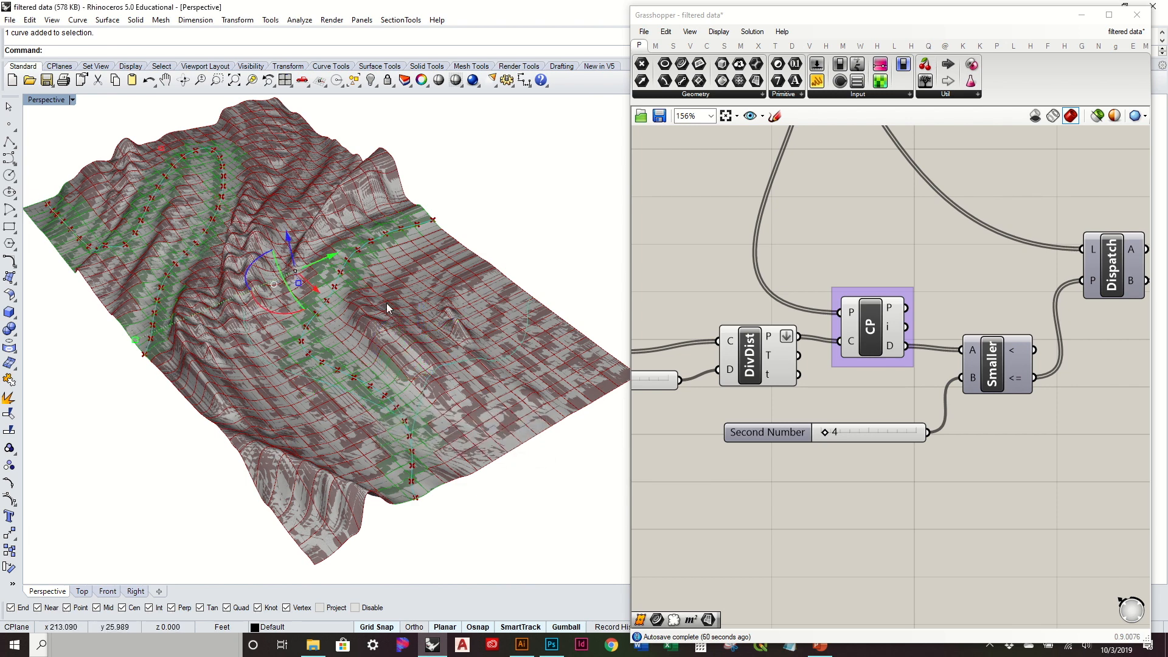
{"action": "scroll", "coordinate": [828, 354], "scroll_direction": "down", "scroll_amount": 2}
{"action": "middle_click", "coordinate": [744, 349]}
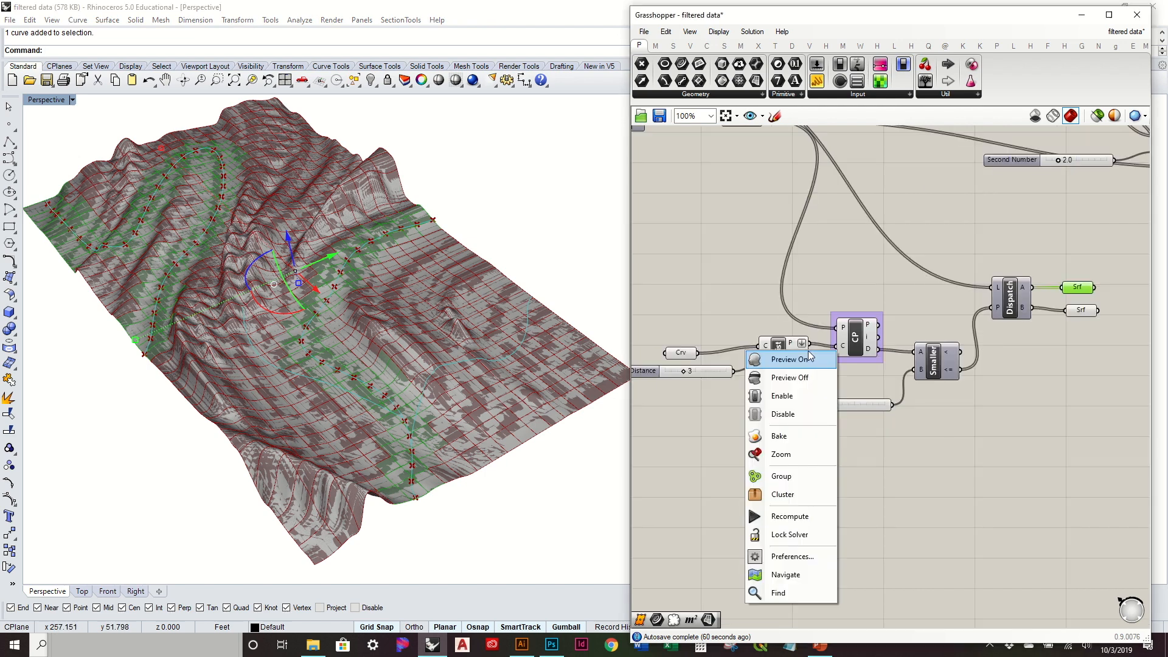
{"action": "left_click", "coordinate": [672, 347]}
{"action": "left_click_drag", "start_coordinate": [680, 354], "coordinate": [681, 339]}
{"action": "right_click", "coordinate": [682, 338]}
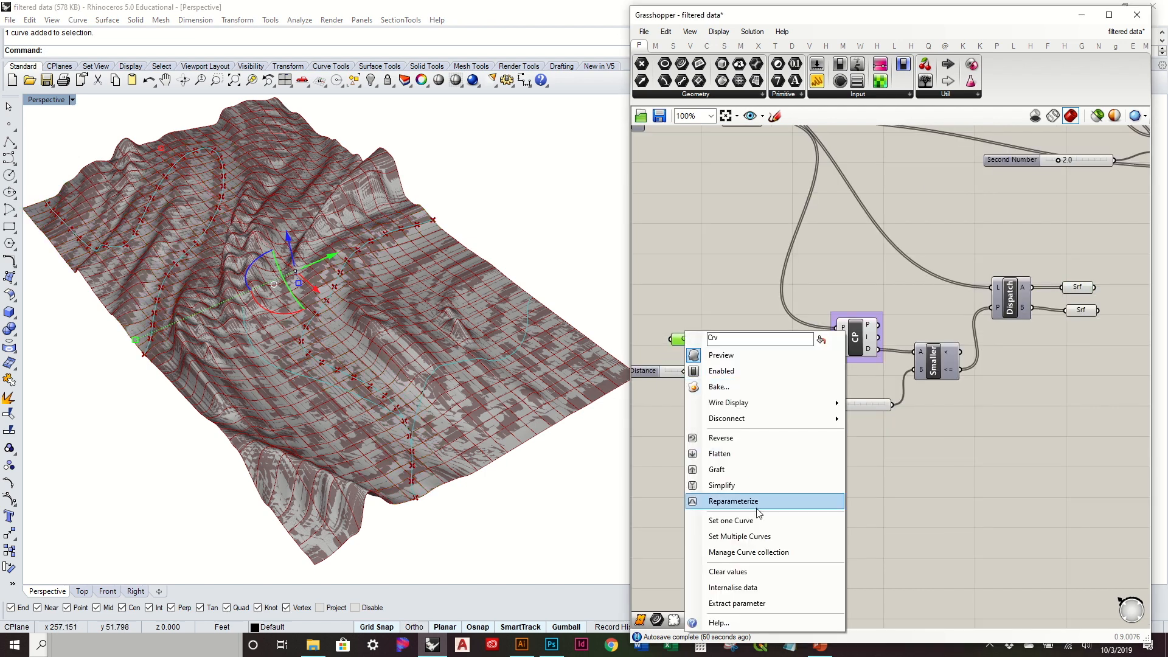
{"action": "left_click", "coordinate": [757, 535]}
{"action": "left_click", "coordinate": [515, 234]}
Hide the terrain surface in Rhino.
{"action": "right_click_drag", "start_coordinate": [438, 243], "coordinate": [491, 293]}
{"action": "scroll", "coordinate": [651, 337], "scroll_direction": "down", "scroll_amount": 3}
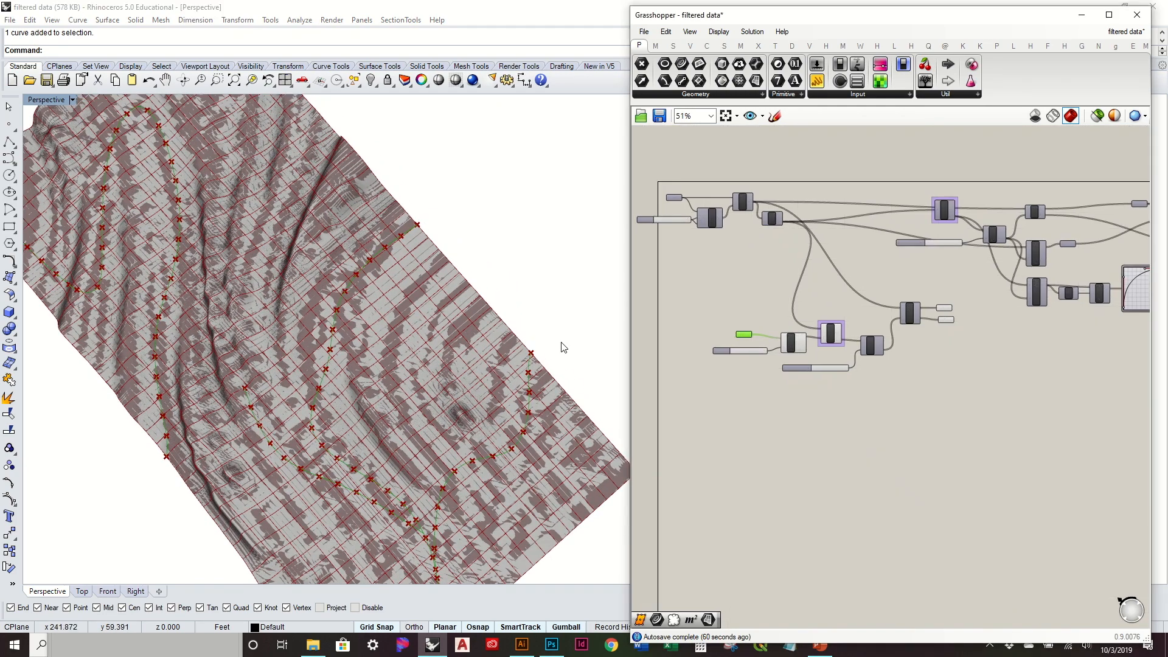
{"action": "left_click", "coordinate": [481, 332]}
{"action": "type", "text": "hide"}
{"action": "key", "text": "Return"}
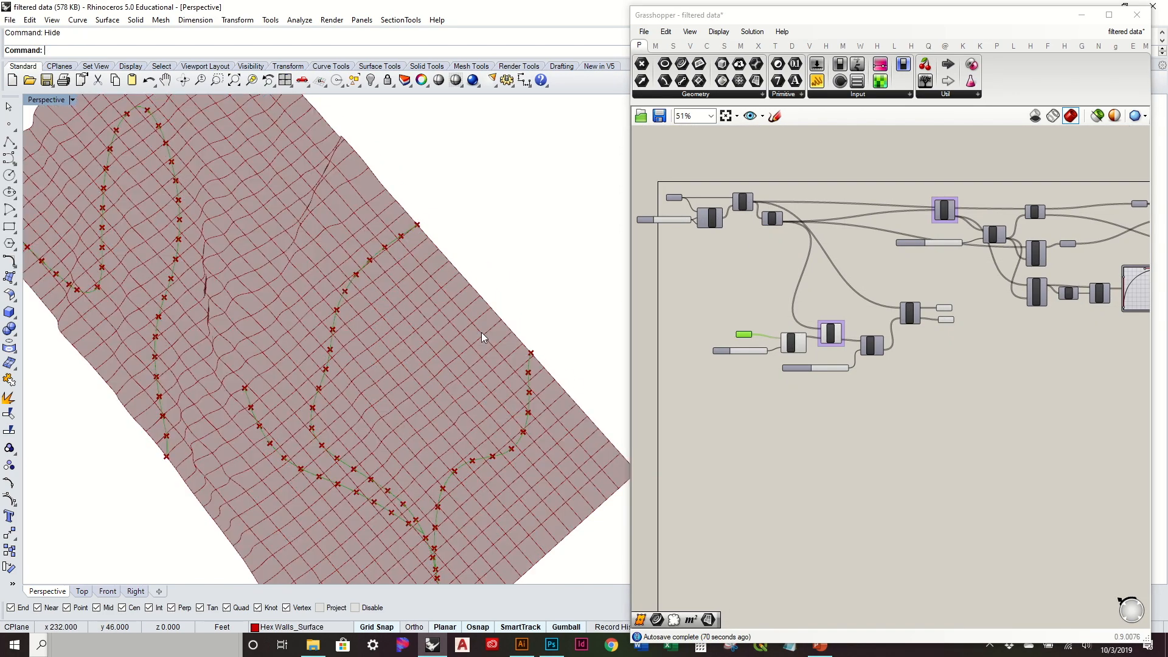
{"action": "right_click_drag", "start_coordinate": [454, 338], "coordinate": [503, 254]}
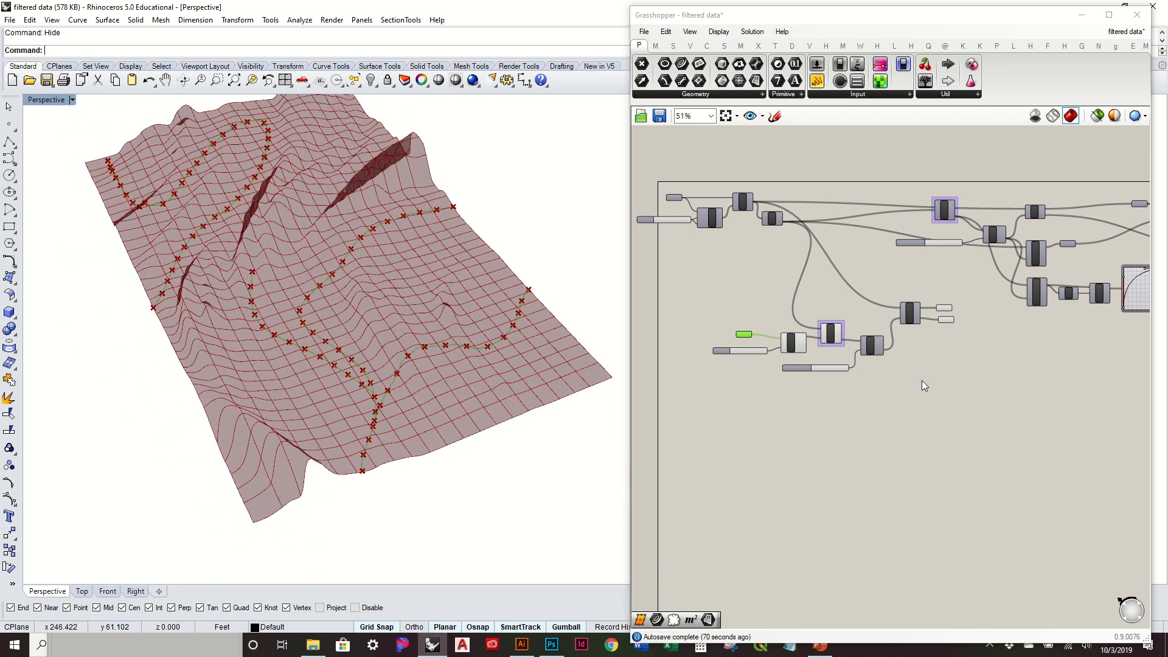
Select the Surface parameter on Dispatch output A and inspect the panels along the added curves.
{"action": "scroll", "coordinate": [918, 288], "scroll_direction": "up", "scroll_amount": 3}
{"action": "left_click", "coordinate": [944, 333]}
{"action": "right_click_drag", "start_coordinate": [399, 356], "coordinate": [416, 392]}
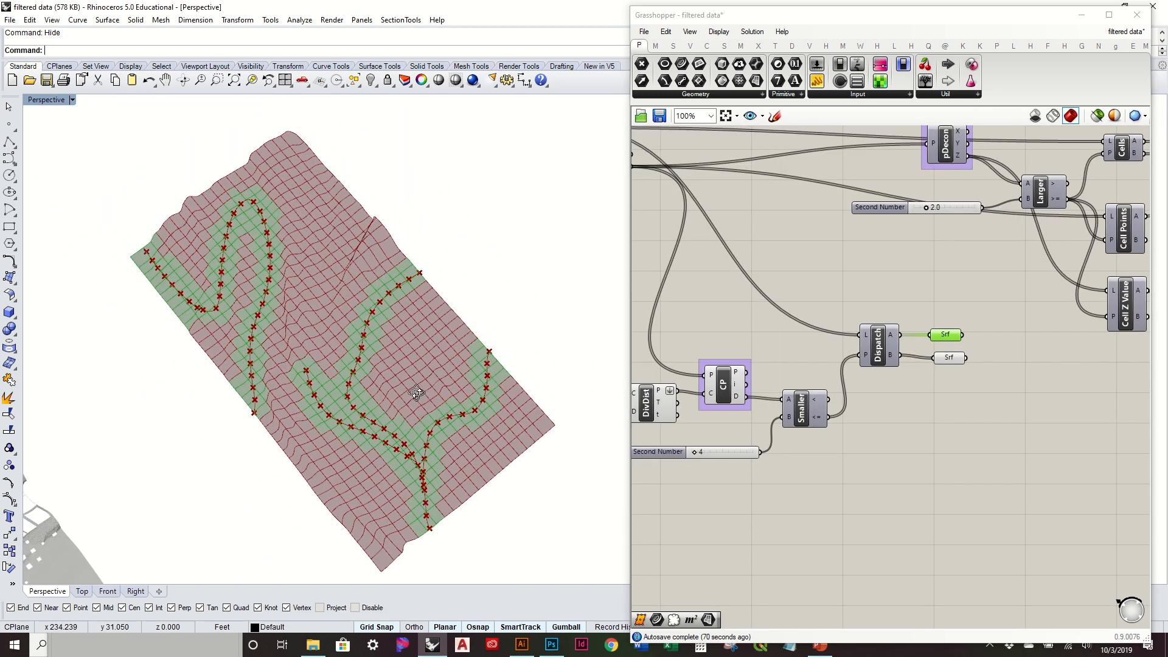
Adjust the Smaller Than distance threshold slider to 5.
{"action": "scroll", "coordinate": [769, 378], "scroll_direction": "up", "scroll_amount": 1}
{"action": "left_click_drag", "start_coordinate": [792, 433], "coordinate": [791, 433]}
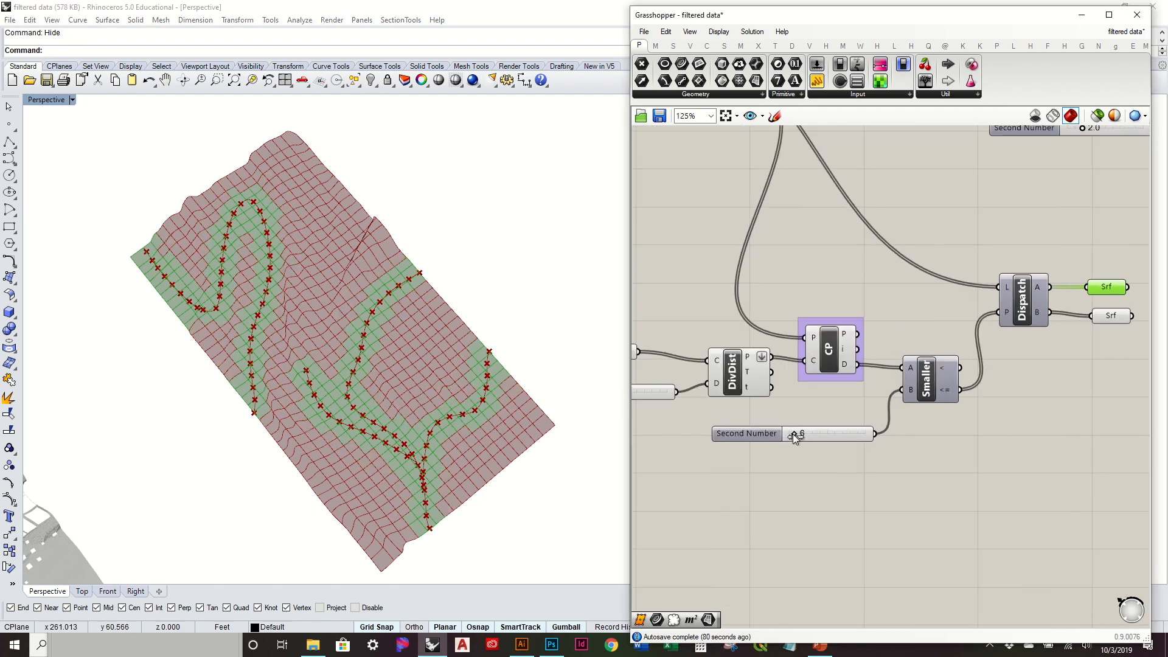
{"action": "left_click_drag", "start_coordinate": [793, 433], "coordinate": [790, 433]}
{"action": "scroll", "coordinate": [791, 433], "scroll_direction": "up", "scroll_amount": 1}
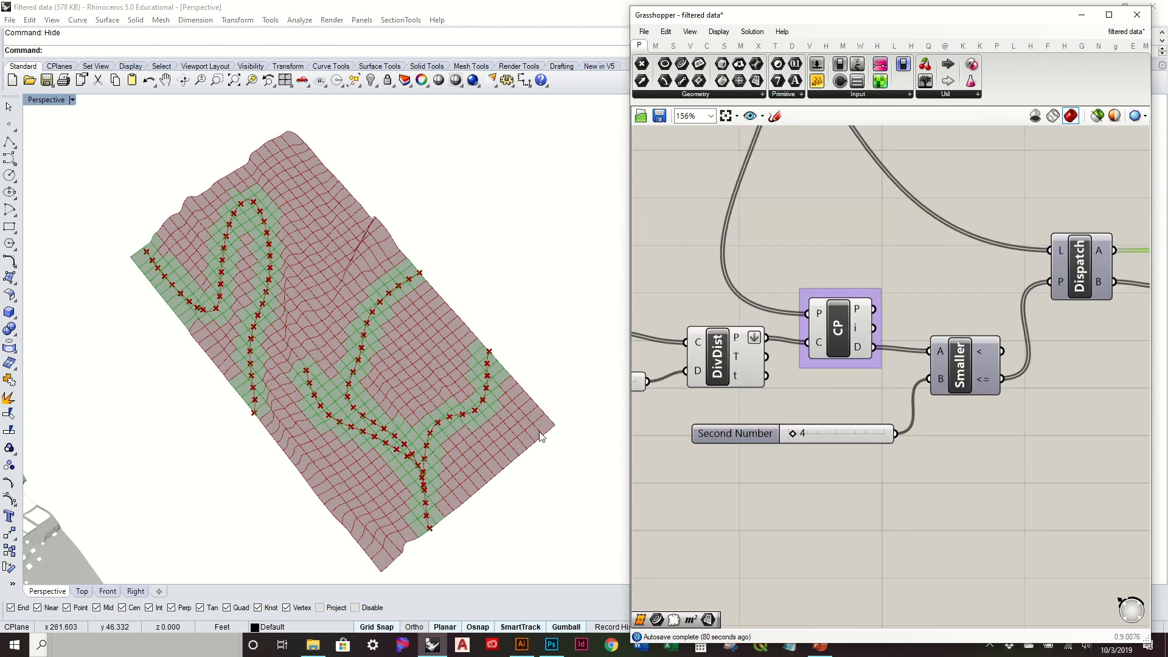
{"action": "scroll", "coordinate": [839, 442], "scroll_direction": "up", "scroll_amount": 3}
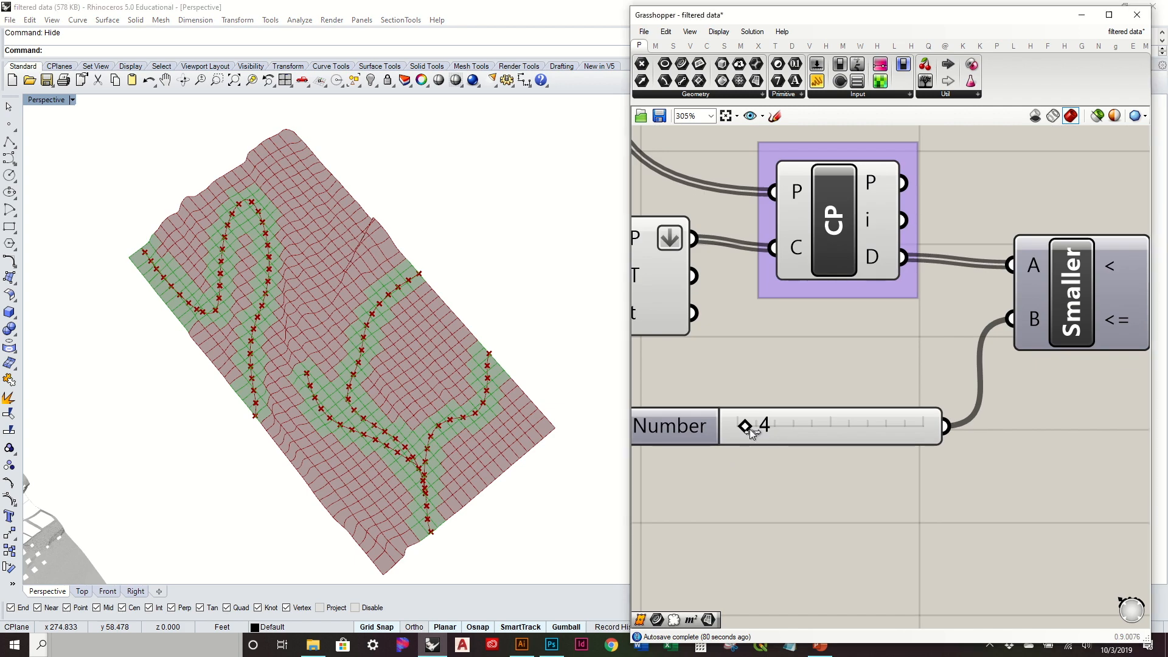
{"action": "left_click_drag", "start_coordinate": [749, 429], "coordinate": [752, 428]}
{"action": "right_click_drag", "start_coordinate": [438, 396], "coordinate": [419, 425]}
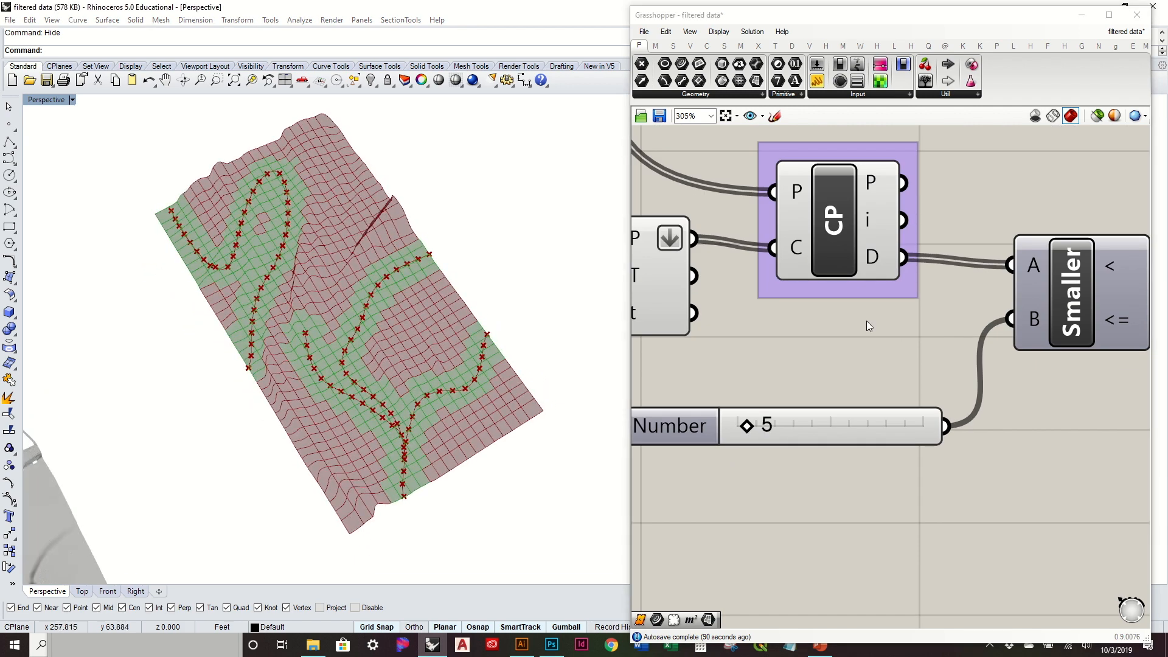
Reposition the Surface parameters on Dispatch outputs A and B to space them apart.
{"action": "left_click", "coordinate": [869, 320]}
{"action": "scroll", "coordinate": [869, 321], "scroll_direction": "down", "scroll_amount": 3}
{"action": "right_click_drag", "start_coordinate": [1026, 311], "coordinate": [854, 427]}
{"action": "left_click_drag", "start_coordinate": [919, 340], "coordinate": [903, 345]}
{"action": "left_click_drag", "start_coordinate": [1019, 312], "coordinate": [1007, 361]}
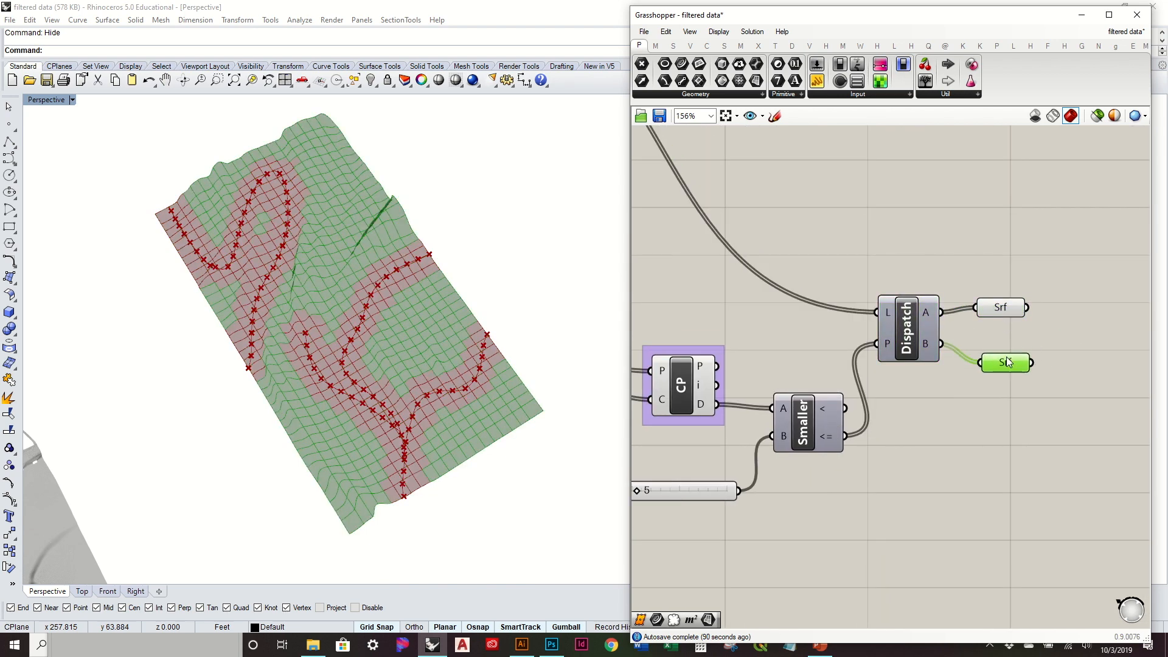
Compare the terrain panels held by the Surface parameters on Dispatch outputs A and B.
{"action": "scroll", "coordinate": [492, 399], "scroll_direction": "down", "scroll_amount": 4}
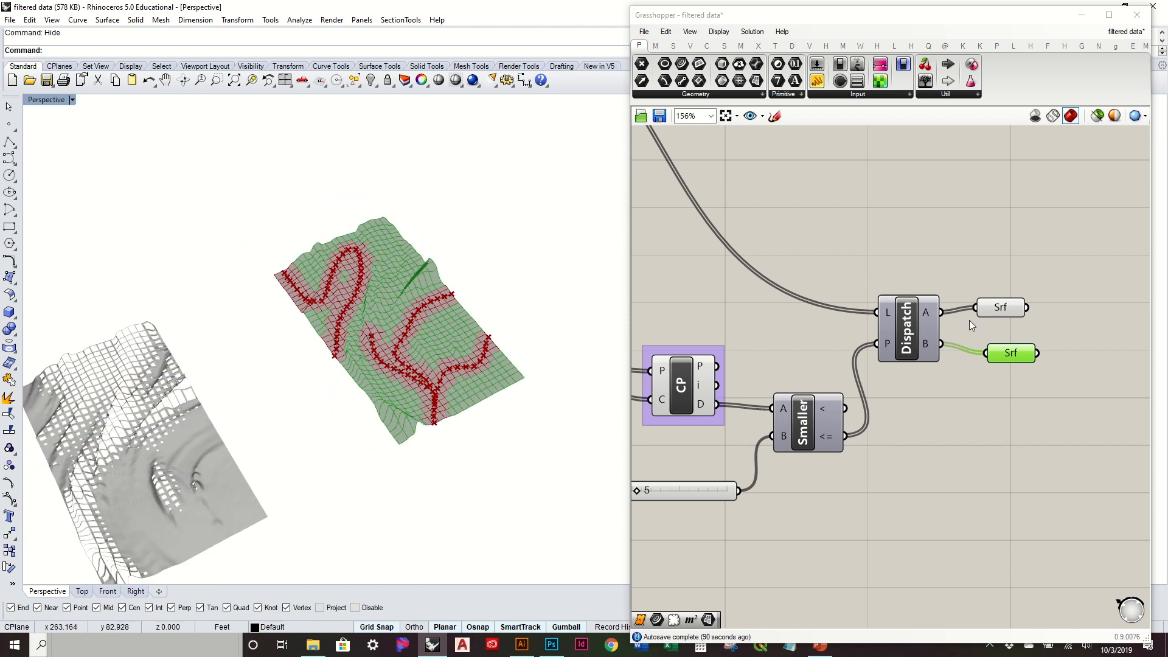
{"action": "left_click", "coordinate": [1011, 310]}
{"action": "right_click_drag", "start_coordinate": [397, 309], "coordinate": [446, 344]}
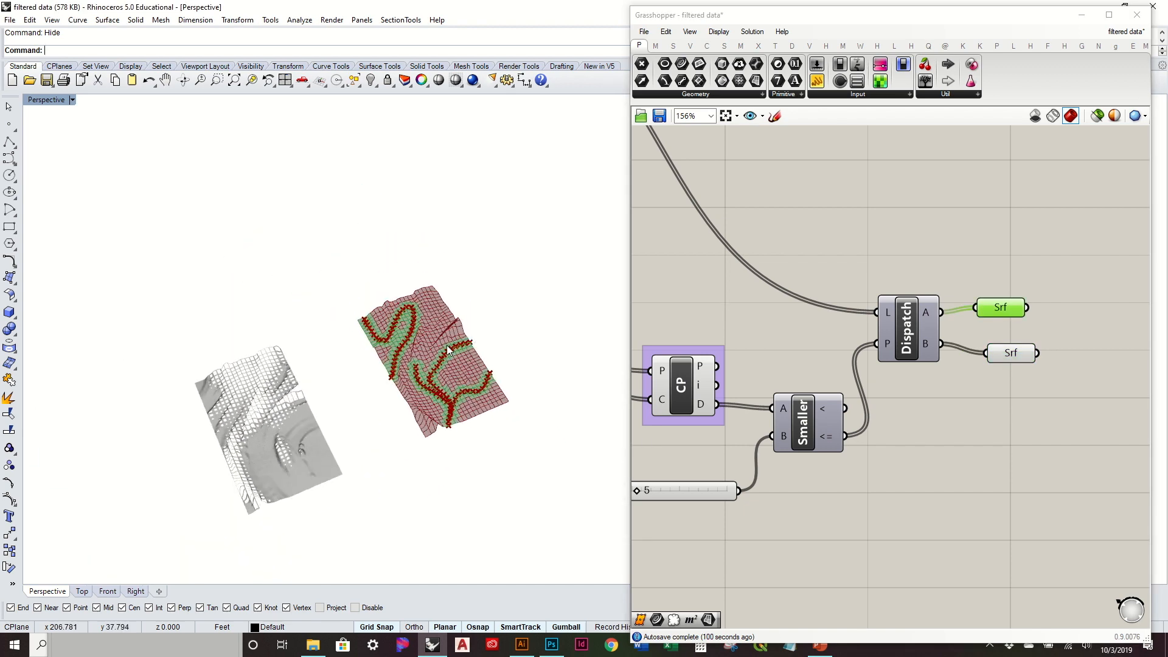
{"action": "scroll", "coordinate": [447, 344], "scroll_direction": "up", "scroll_amount": 4}
{"action": "left_click", "coordinate": [1002, 281]}
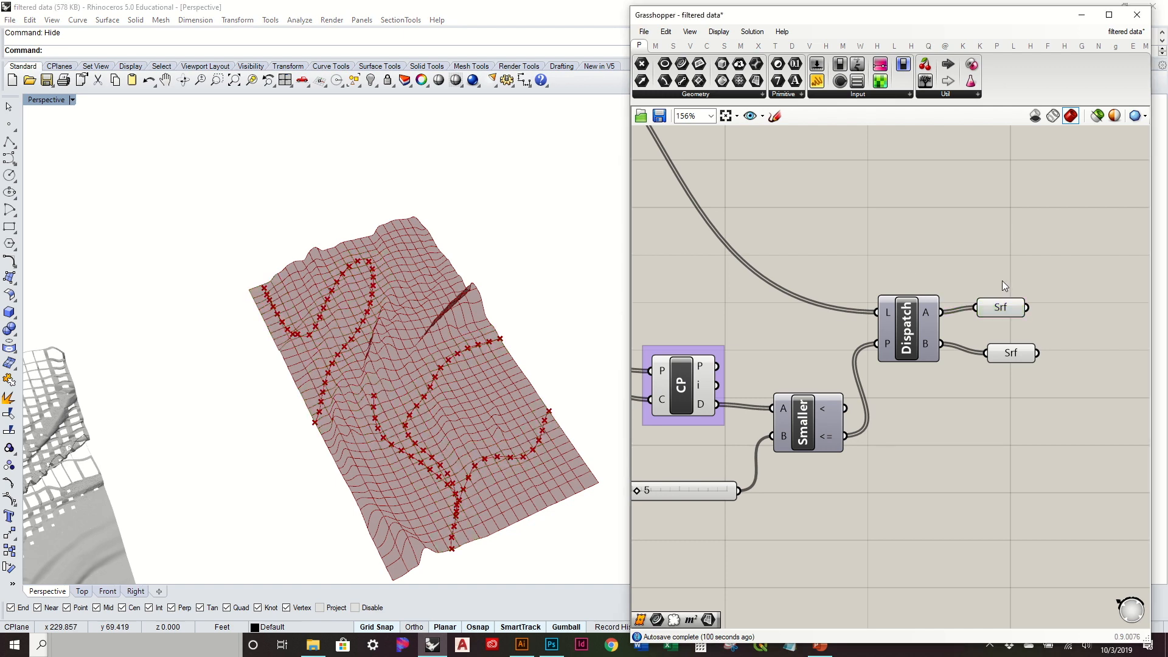
{"action": "left_click", "coordinate": [1011, 354]}
{"action": "scroll", "coordinate": [995, 352], "scroll_direction": "down", "scroll_amount": 3}
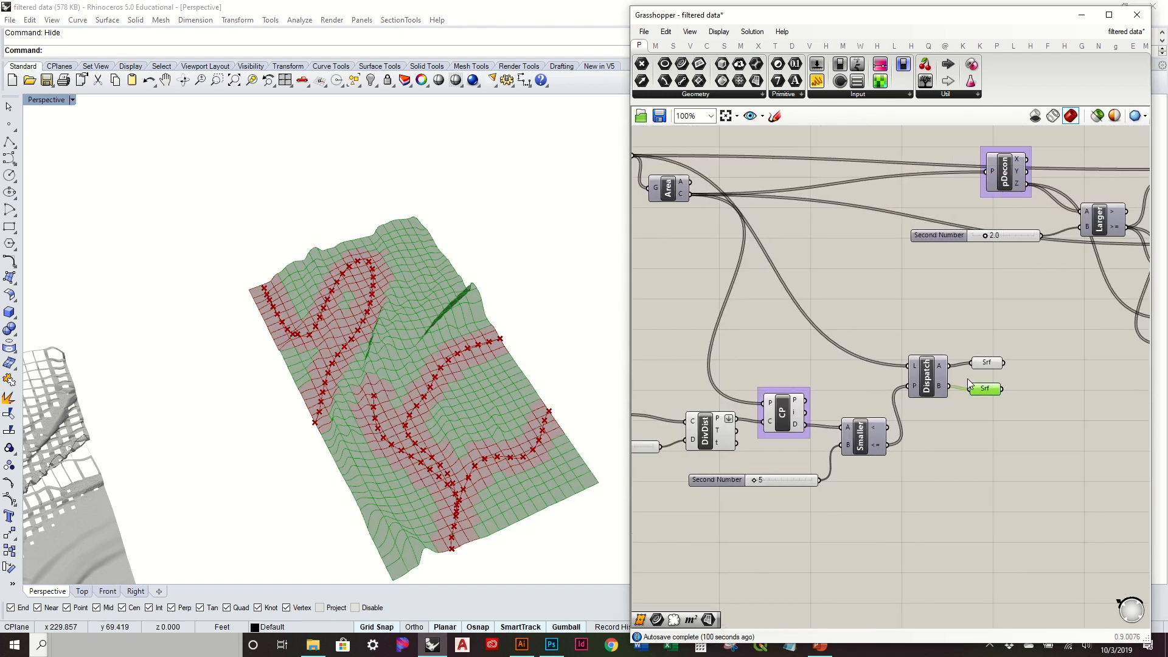
Duplicate the Dispatch component below the original and connect the Area centroids to the copy's list input.
{"action": "left_click_drag", "start_coordinate": [926, 384], "coordinate": [928, 452]}
{"action": "right_click_drag", "start_coordinate": [808, 268], "coordinate": [871, 269]}
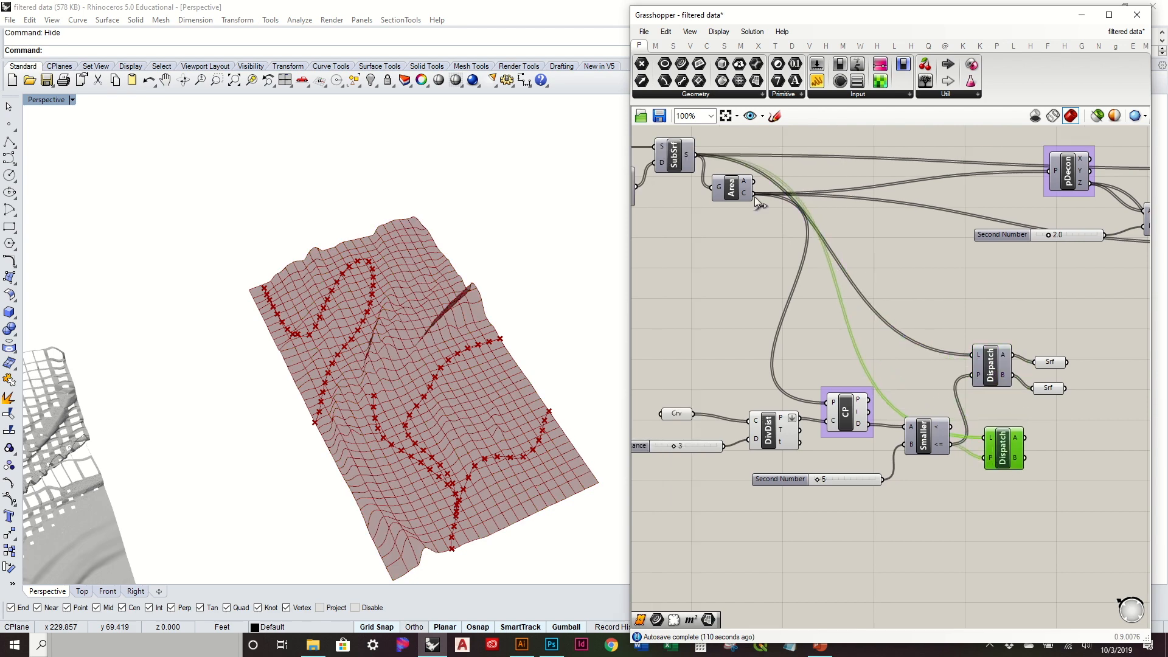
{"action": "left_click_drag", "start_coordinate": [752, 194], "coordinate": [969, 486]}
Duplicate the Dispatch component once more and connect the Closest Point distances to the new copy's list input.
{"action": "right_click_drag", "start_coordinate": [1008, 441], "coordinate": [914, 392]}
{"action": "left_click_drag", "start_coordinate": [903, 370], "coordinate": [902, 381]}
{"action": "left_click", "coordinate": [973, 380]}
{"action": "right_click_drag", "start_coordinate": [551, 370], "coordinate": [506, 389]}
{"action": "right_click_drag", "start_coordinate": [1068, 436], "coordinate": [1083, 420]}
{"action": "scroll", "coordinate": [1084, 420], "scroll_direction": "down", "scroll_amount": 3}
{"action": "left_click_drag", "start_coordinate": [1046, 511], "coordinate": [743, 303]}
{"action": "left_click", "coordinate": [1049, 483]}
Select the Surface parameter on the first Dispatch's output A and examine its panels up close, then clear the selection.
{"action": "scroll", "coordinate": [972, 415], "scroll_direction": "up", "scroll_amount": 3}
{"action": "left_click", "coordinate": [969, 307]}
{"action": "mouse_move", "coordinate": [462, 325]}
{"action": "right_mouse_down"}
{"action": "mouse_move", "coordinate": [448, 316]}
{"action": "mouse_move", "coordinate": [457, 331]}
{"action": "right_mouse_up"}
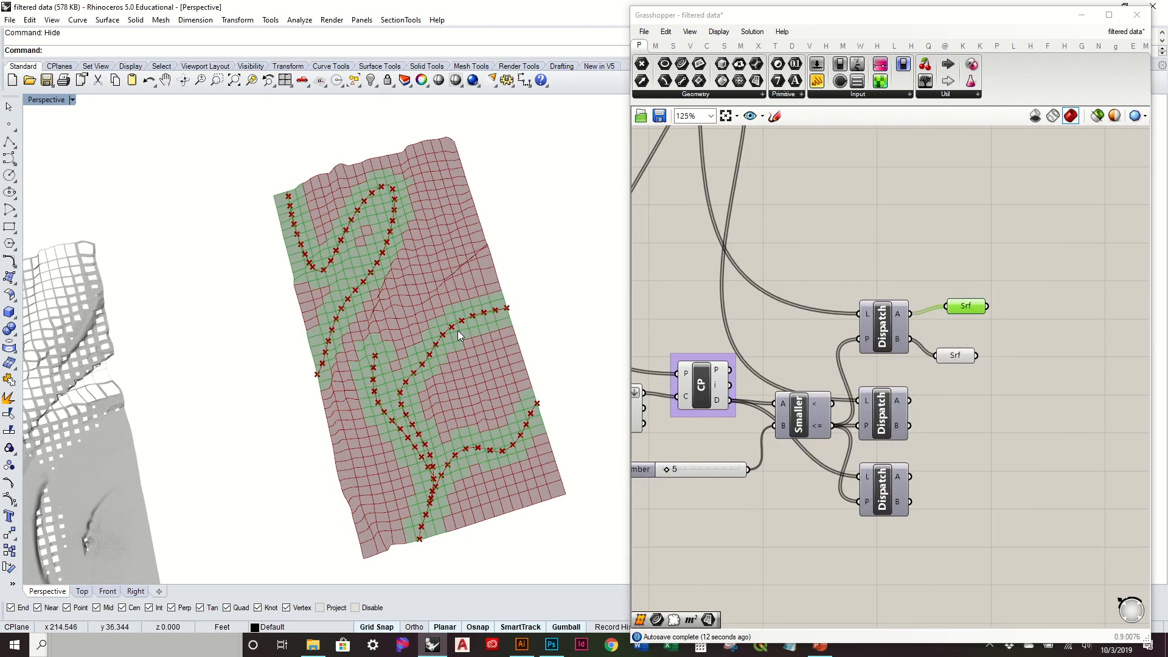
{"action": "scroll", "coordinate": [454, 349], "scroll_direction": "up", "scroll_amount": 10}
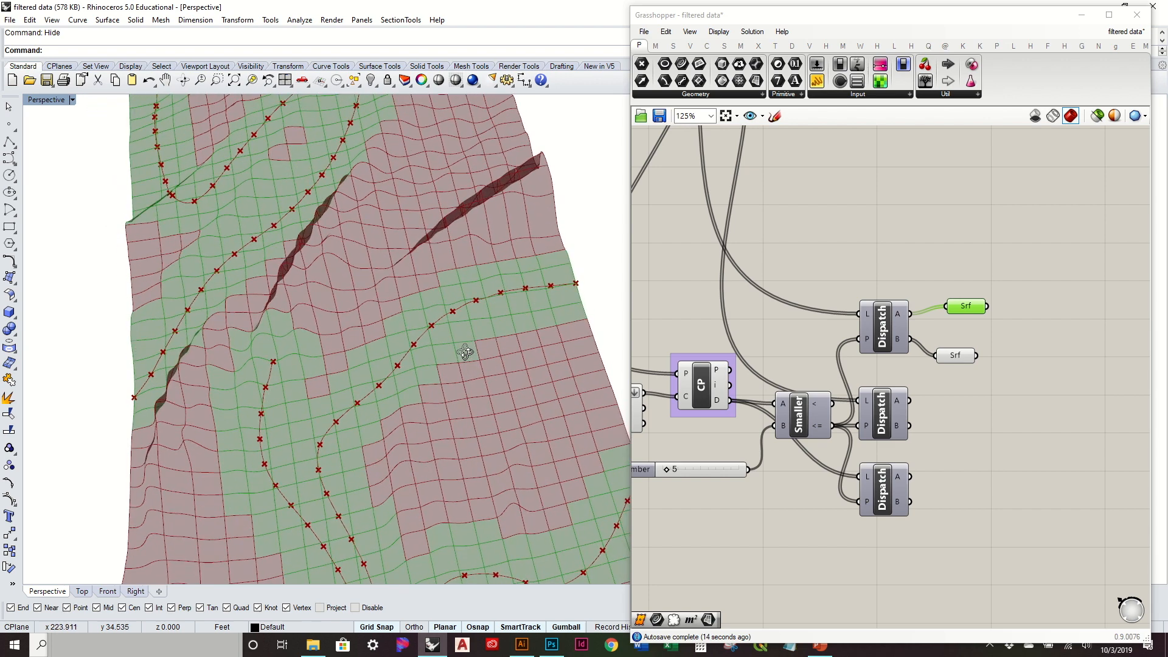
{"action": "left_click", "coordinate": [1038, 346]}
{"action": "left_click", "coordinate": [969, 309]}
{"action": "left_click", "coordinate": [1005, 322]}
Add a Scale component and connect the Surface parameter on the first Dispatch's output A to its geometry input.
{"action": "right_click_drag", "start_coordinate": [1005, 326], "coordinate": [896, 261]}
{"action": "double_click", "coordinate": [940, 256]}
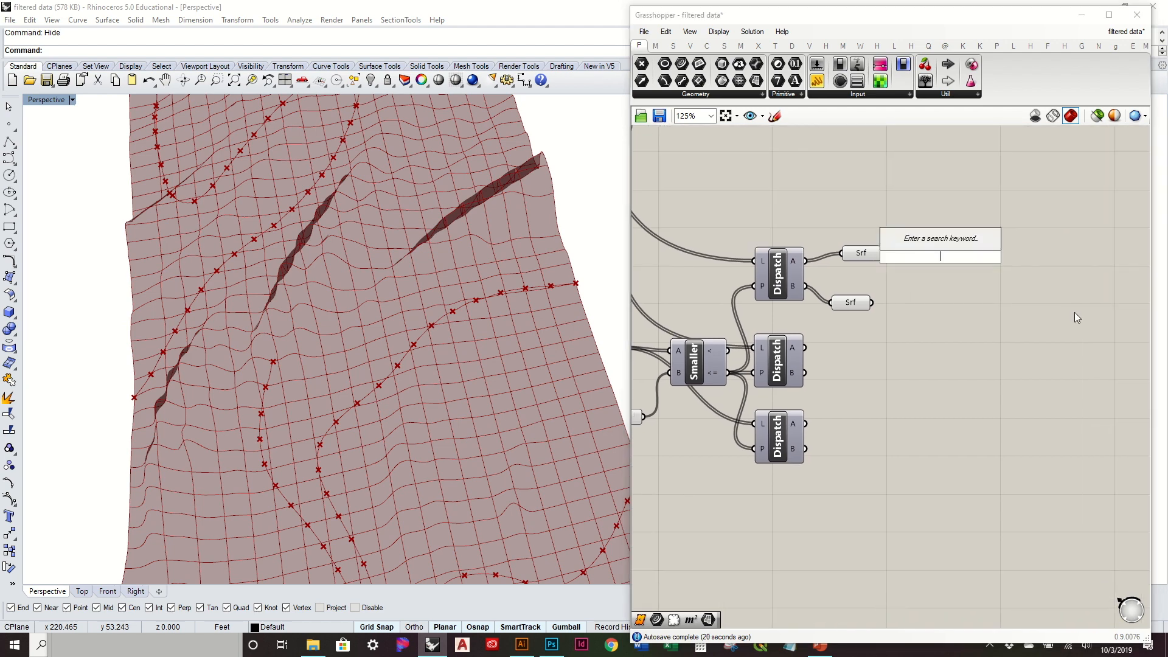
{"action": "type", "text": "scale"}
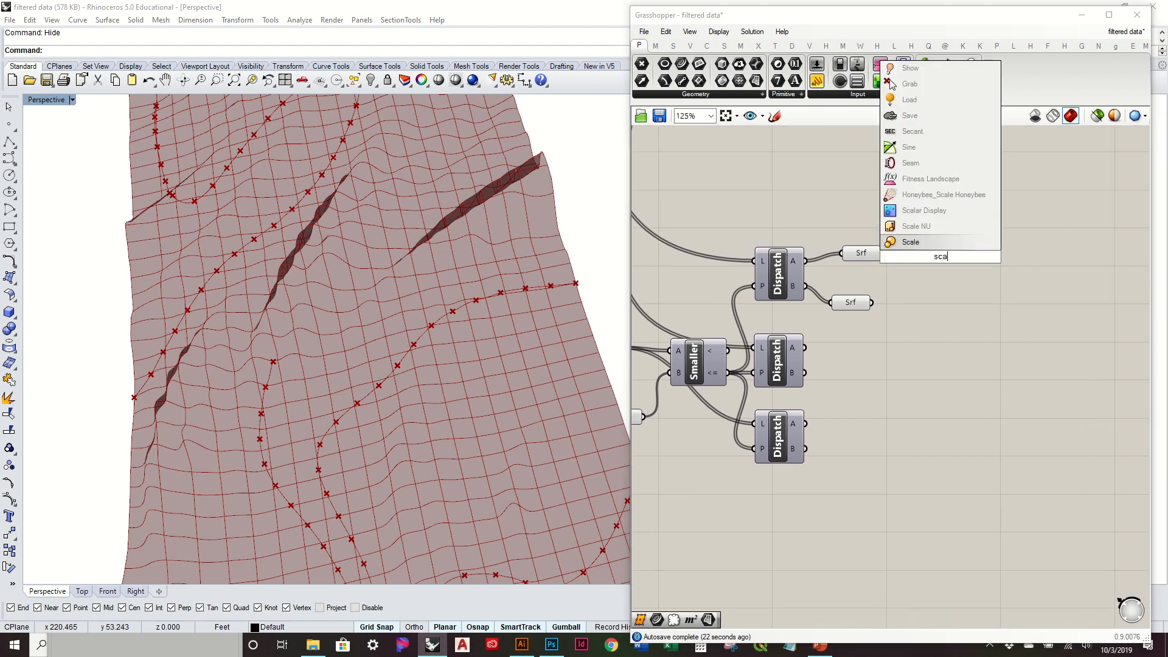
{"action": "key", "text": "Return"}
{"action": "left_click_drag", "start_coordinate": [933, 260], "coordinate": [996, 286]}
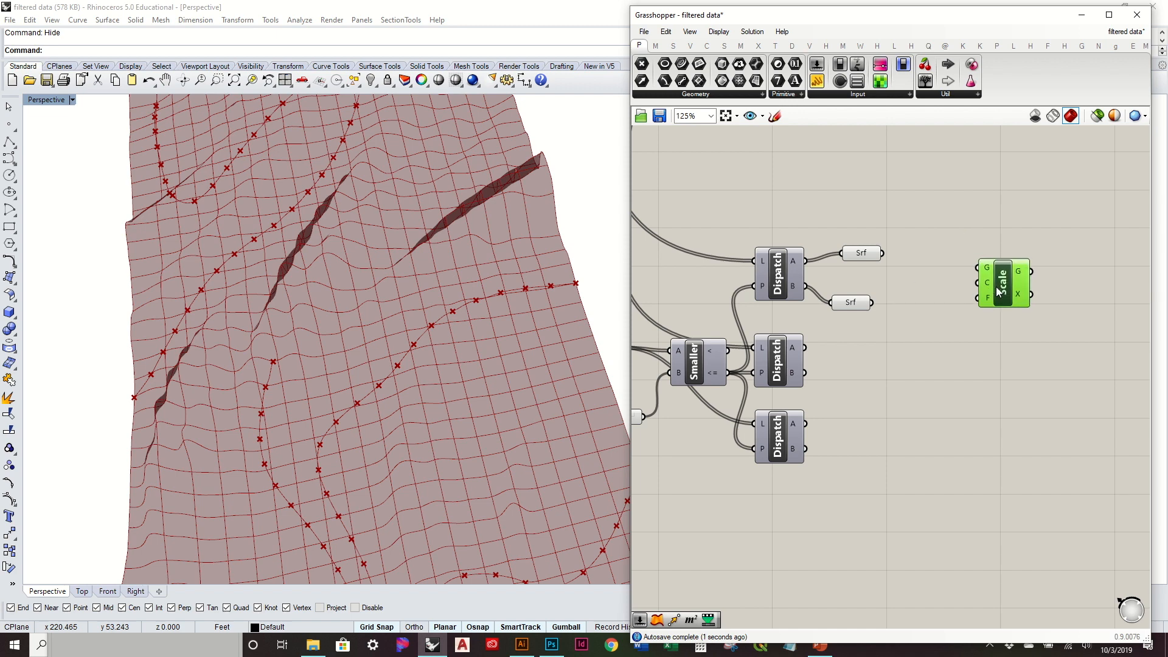
{"action": "scroll", "coordinate": [984, 287], "scroll_direction": "down", "scroll_amount": 1}
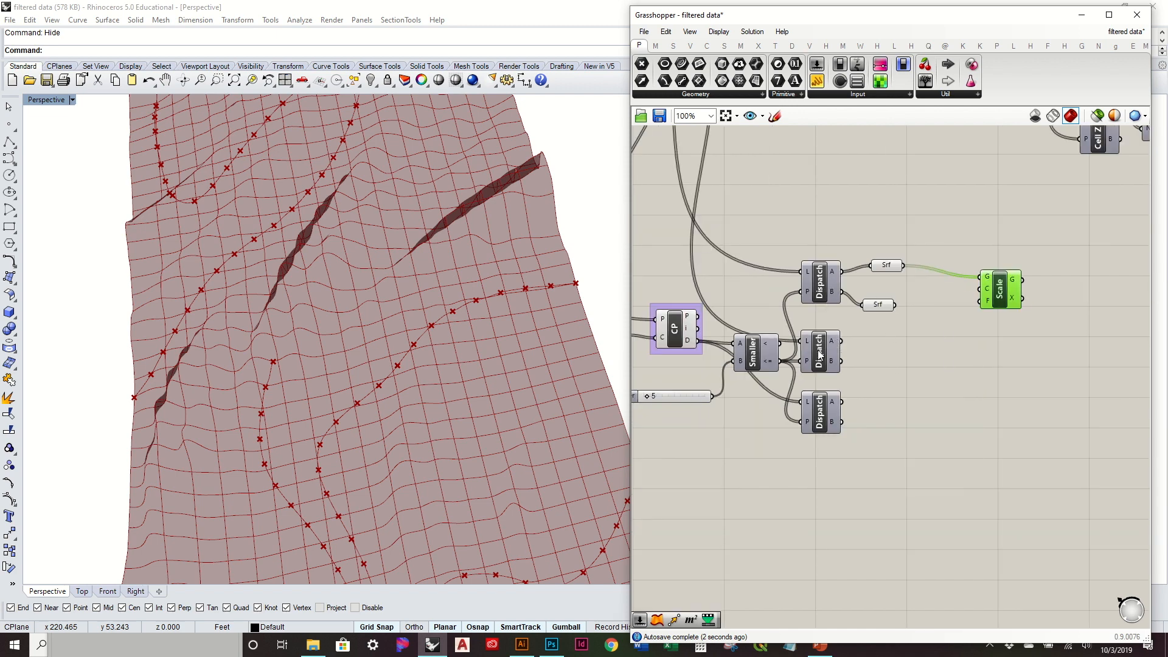
Move the centroid Dispatch closer to the first one and connect its output A to the Scale component's center input.
{"action": "left_click_drag", "start_coordinate": [828, 345], "coordinate": [831, 324]}
{"action": "scroll", "coordinate": [826, 328], "scroll_direction": "down", "scroll_amount": 1}
{"action": "right_click_drag", "start_coordinate": [825, 329], "coordinate": [854, 424]}
{"action": "scroll", "coordinate": [886, 426], "scroll_direction": "up", "scroll_amount": 2}
{"action": "left_click_drag", "start_coordinate": [1023, 382], "coordinate": [1025, 377]}
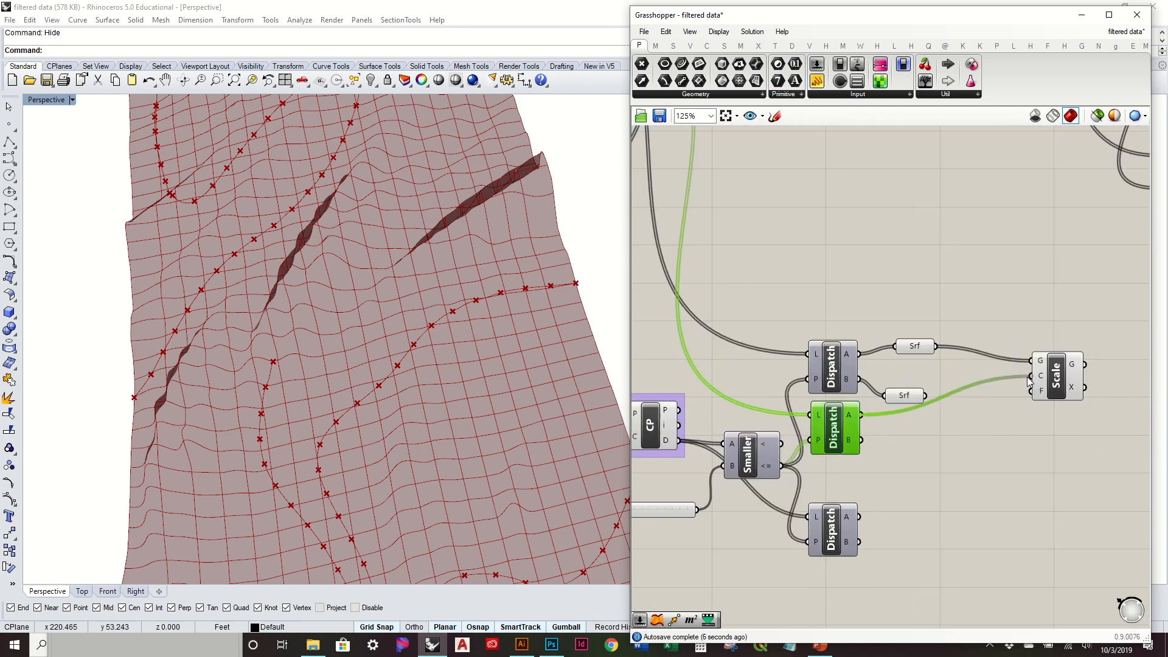
{"action": "right_click_drag", "start_coordinate": [451, 409], "coordinate": [456, 331]}
{"action": "left_click", "coordinate": [1065, 392]}
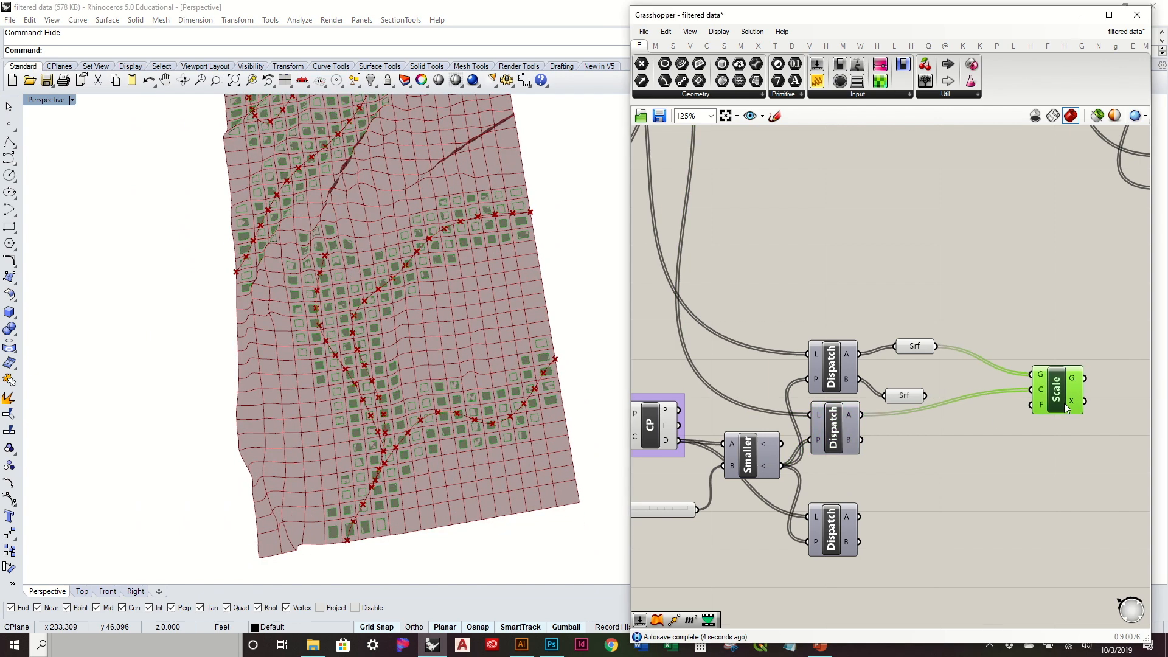
Place Remap Numbers and Bounds beside the distance Dispatch and connect the Dispatch's output A to the Remap value input.
{"action": "scroll", "coordinate": [1059, 404], "scroll_direction": "down", "scroll_amount": 1}
{"action": "right_click_drag", "start_coordinate": [976, 511], "coordinate": [894, 405]}
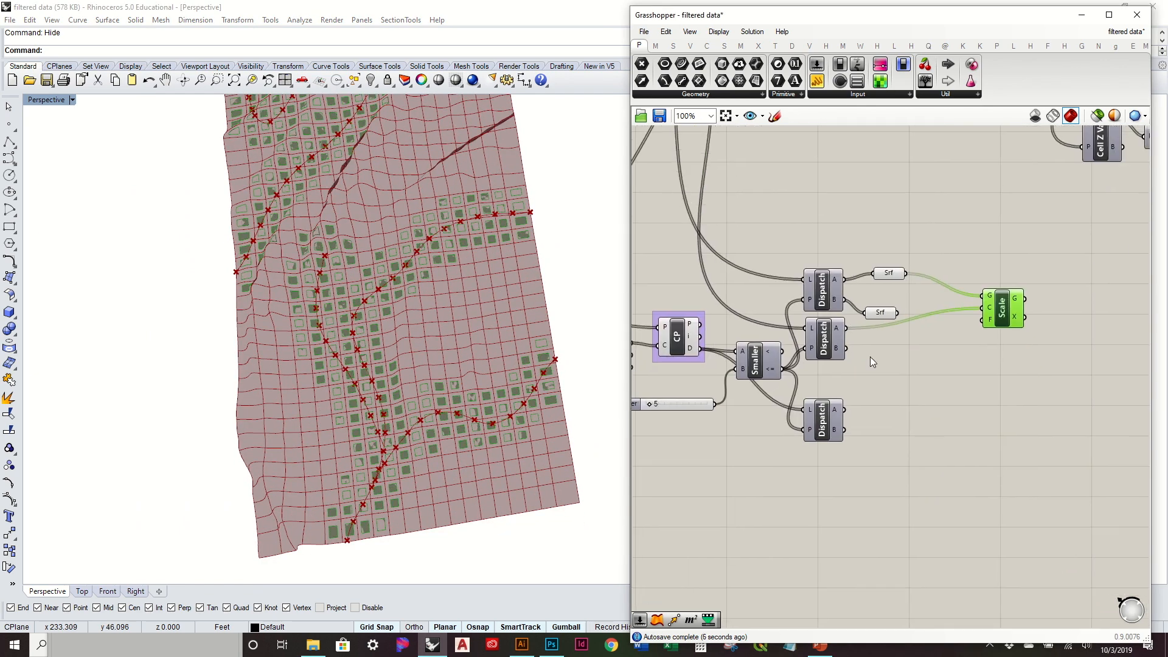
{"action": "left_click_drag", "start_coordinate": [824, 429], "coordinate": [822, 442]}
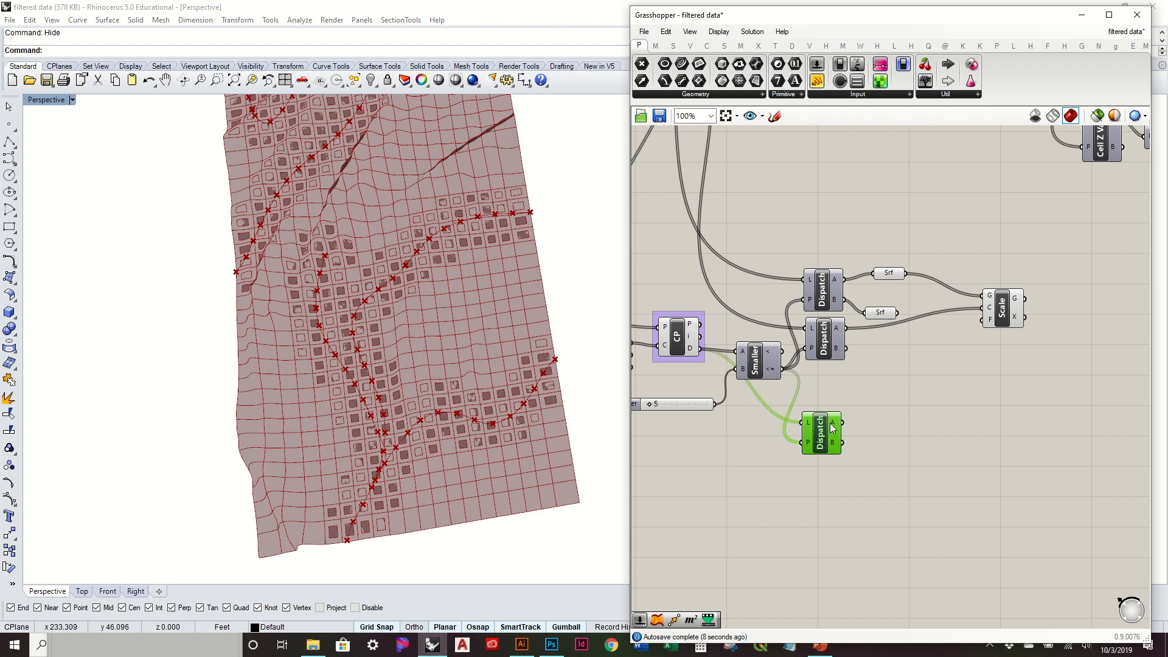
{"action": "left_click", "coordinate": [655, 45]}
{"action": "left_click_drag", "start_coordinate": [665, 70], "coordinate": [786, 259]}
{"action": "left_click_drag", "start_coordinate": [927, 448], "coordinate": [927, 449]}
{"action": "left_click_drag", "start_coordinate": [842, 422], "coordinate": [875, 476]}
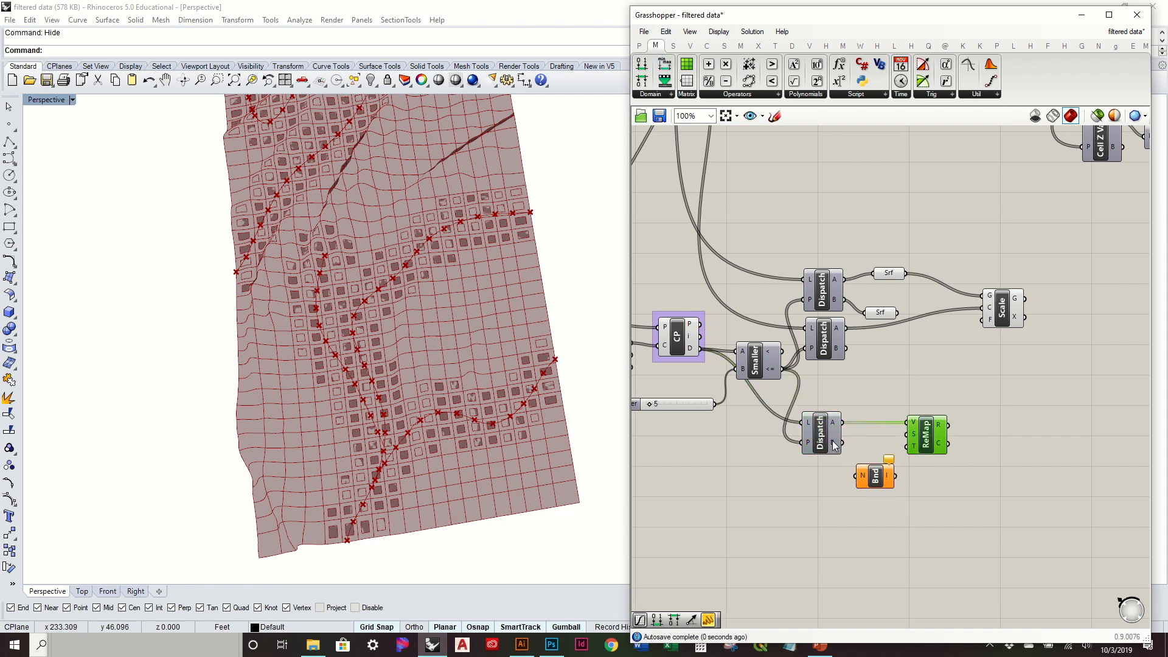
Feed the distance Dispatch's output A through Bounds into the Remap Numbers source domain.
{"action": "left_click_drag", "start_coordinate": [844, 424], "coordinate": [908, 447]}
{"action": "left_click", "coordinate": [876, 475]}
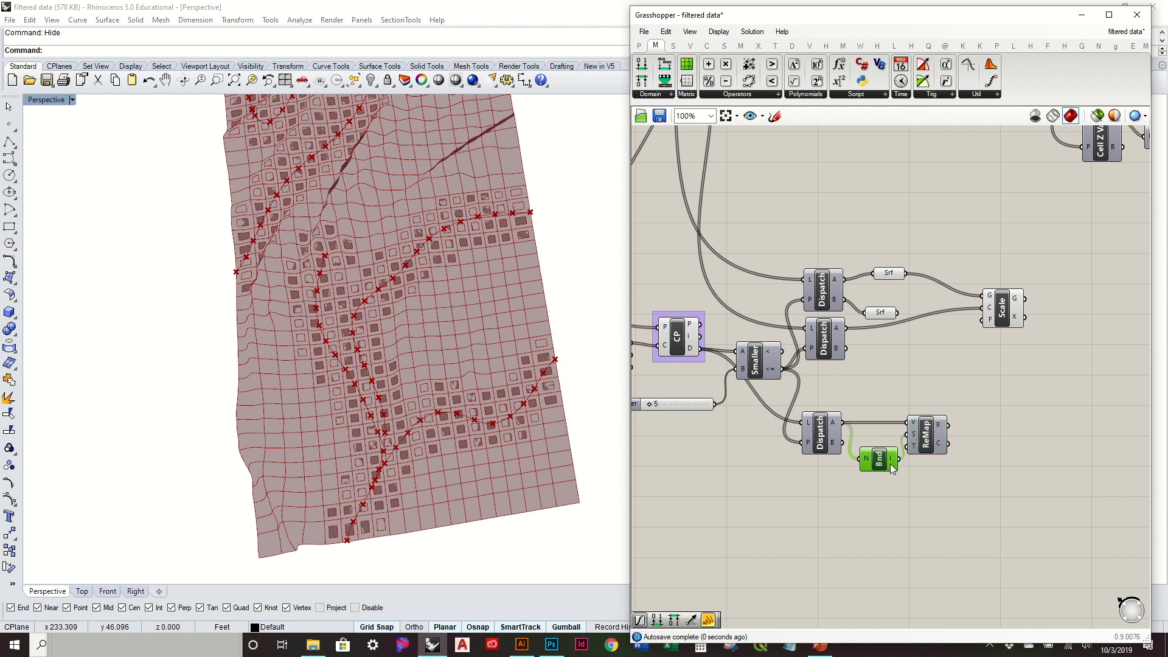
{"action": "scroll", "coordinate": [906, 460], "scroll_direction": "up", "scroll_amount": 2}
{"action": "right_click_drag", "start_coordinate": [909, 461], "coordinate": [800, 464]}
{"action": "left_click", "coordinate": [870, 426]}
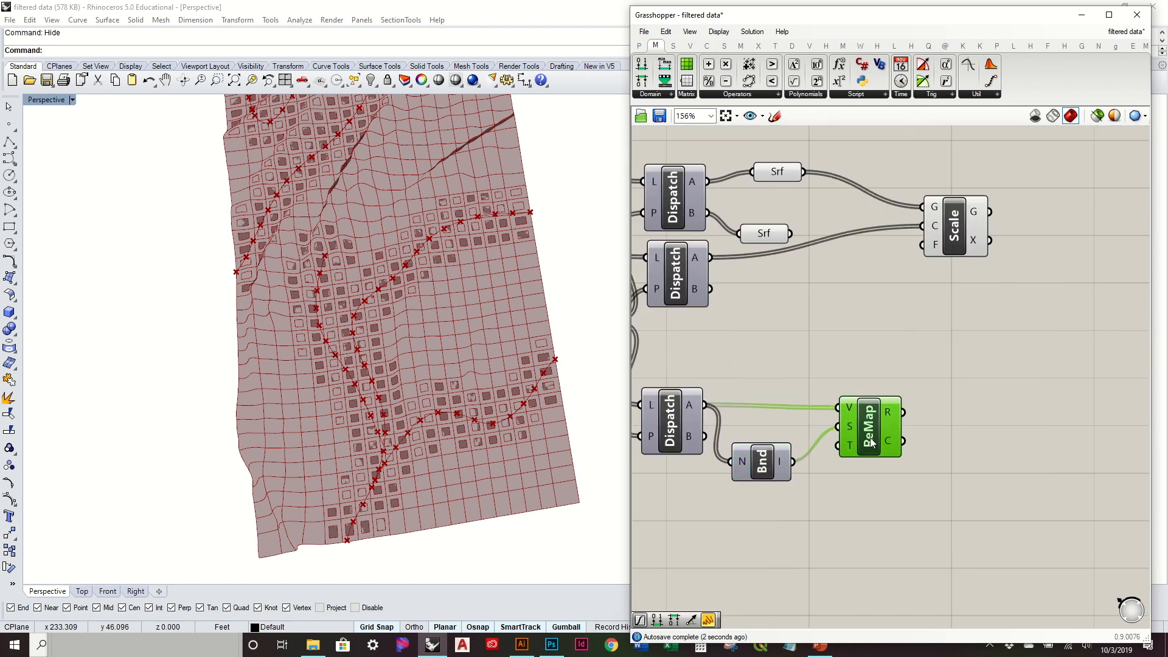
Place a Graph Mapper beside Remap Numbers and connect the remapped distances to its input.
{"action": "left_click", "coordinate": [639, 45]}
{"action": "left_click", "coordinate": [868, 95]}
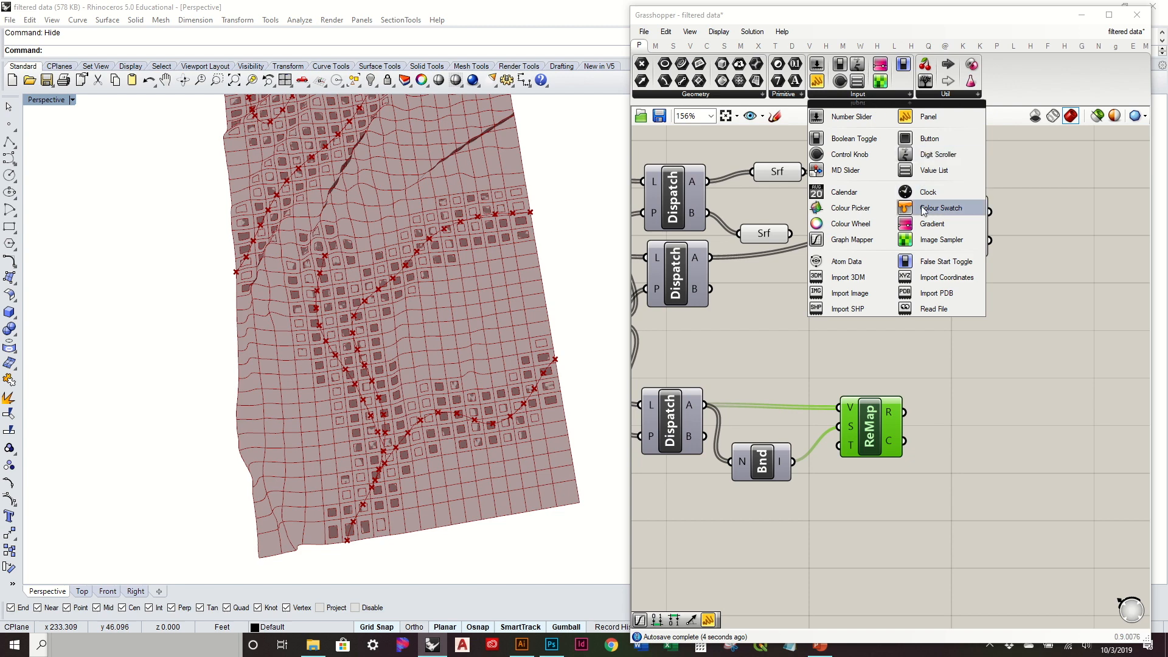
{"action": "left_click", "coordinate": [873, 237]}
{"action": "left_click", "coordinate": [993, 424]}
{"action": "left_click_drag", "start_coordinate": [1003, 418], "coordinate": [1061, 414]}
{"action": "left_click_drag", "start_coordinate": [906, 411], "coordinate": [1024, 421]}
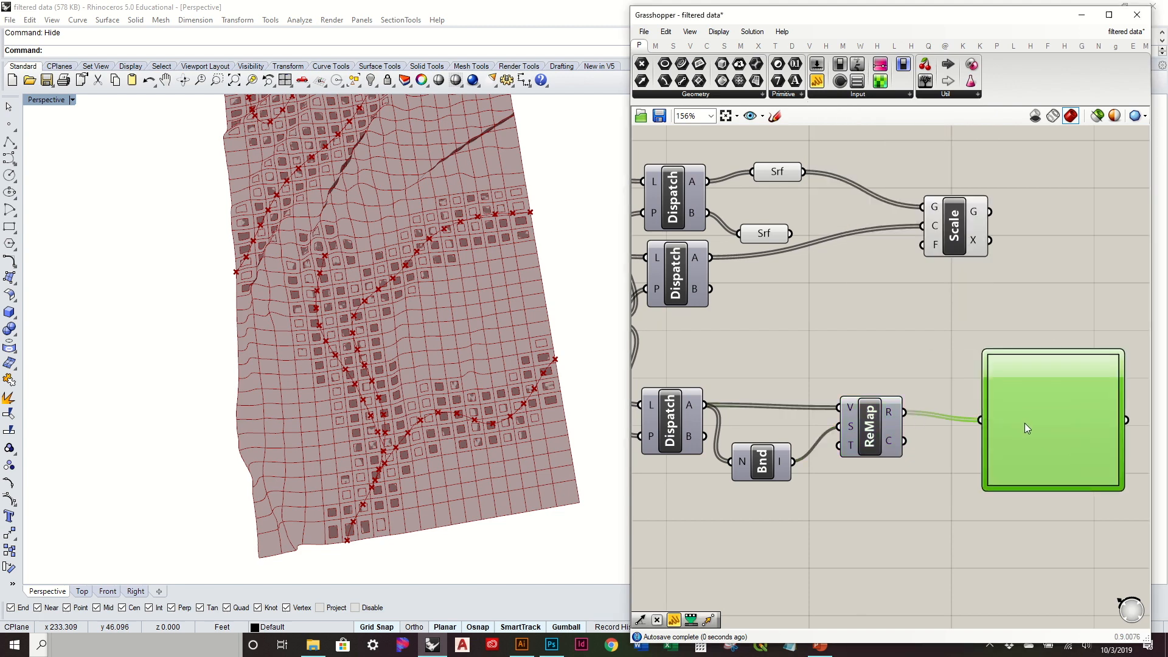
Set the Graph Mapper's graph type to Bezier.
{"action": "right_click", "coordinate": [1024, 422]}
{"action": "mouse_move", "coordinate": [1072, 600]}
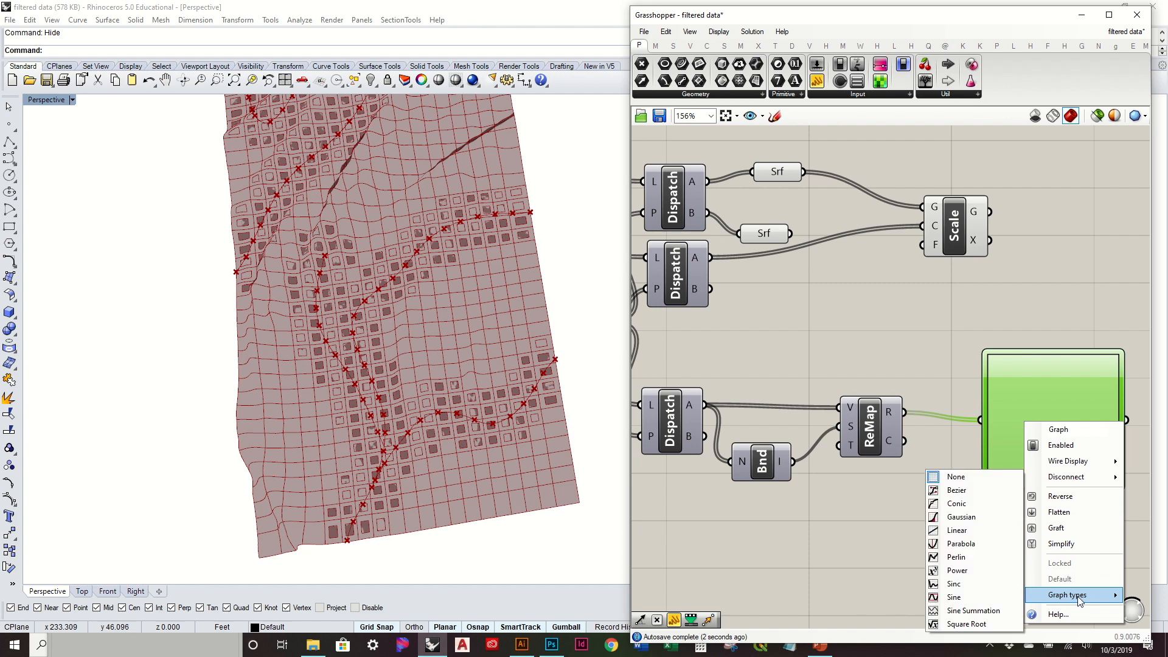
{"action": "mouse_move", "coordinate": [1083, 484]}
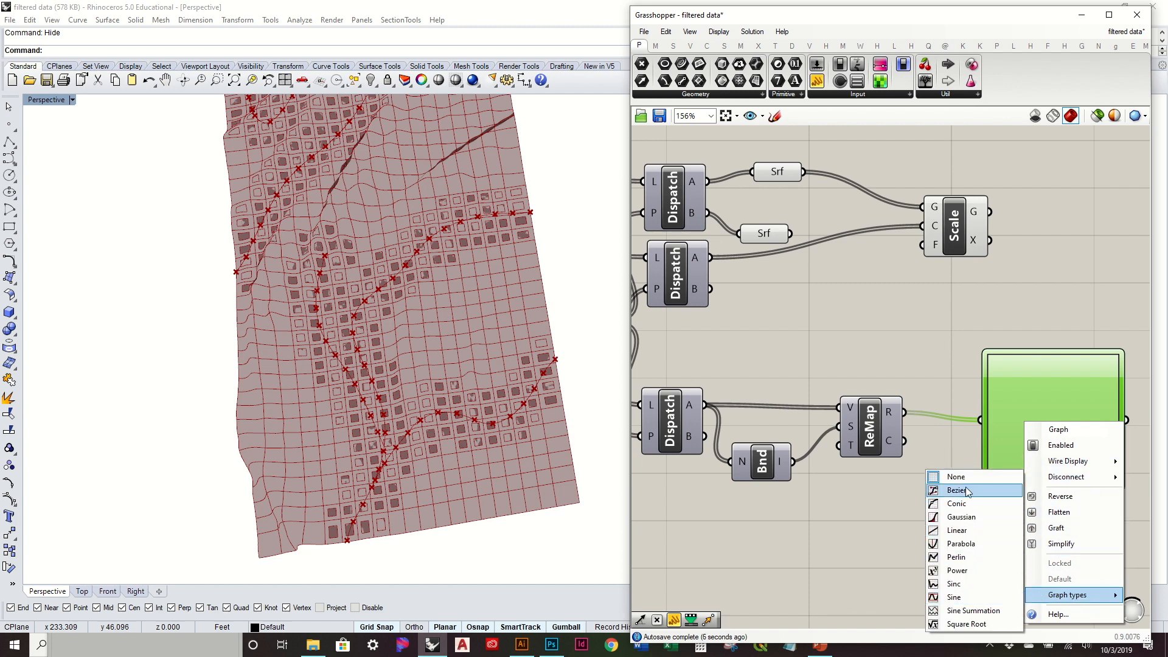
{"action": "left_click", "coordinate": [956, 529]}
{"action": "right_click_drag", "start_coordinate": [972, 346], "coordinate": [868, 347]}
{"action": "left_click", "coordinate": [915, 392]}
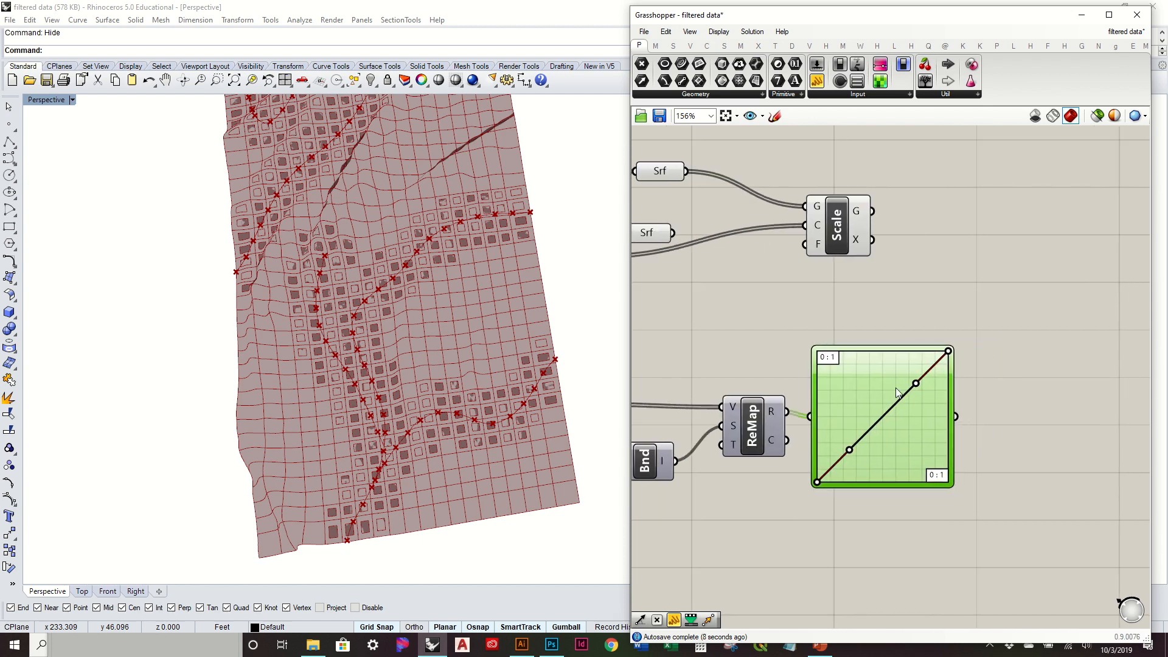
Connect the Graph Mapper's output to the Scale component's factor input.
{"action": "scroll", "coordinate": [894, 364], "scroll_direction": "down", "scroll_amount": 3}
{"action": "left_click", "coordinate": [903, 363]}
{"action": "left_click_drag", "start_coordinate": [900, 331], "coordinate": [906, 331]}
{"action": "left_click", "coordinate": [903, 363]}
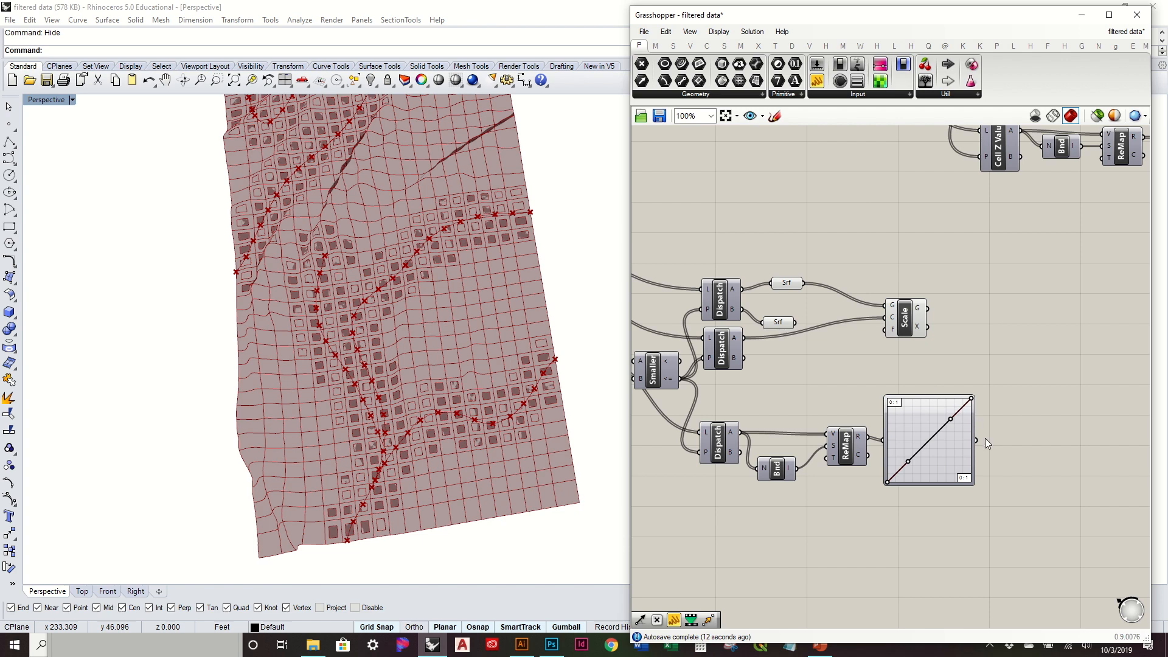
{"action": "left_click_drag", "start_coordinate": [976, 439], "coordinate": [1001, 320]}
Reshape the Bezier graph into an S-curve by moving its upper and lower handles.
{"action": "scroll", "coordinate": [894, 431], "scroll_direction": "up", "scroll_amount": 5}
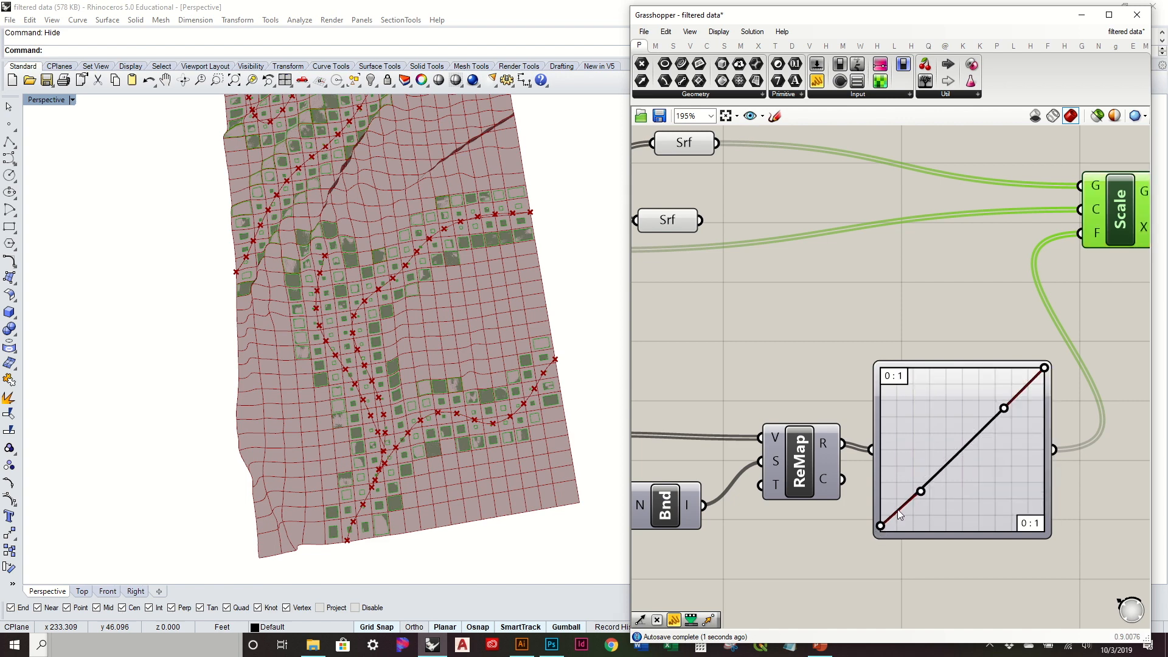
{"action": "left_click_drag", "start_coordinate": [1003, 411], "coordinate": [993, 365]}
{"action": "left_click_drag", "start_coordinate": [984, 344], "coordinate": [954, 342]}
{"action": "left_click_drag", "start_coordinate": [921, 491], "coordinate": [958, 506]}
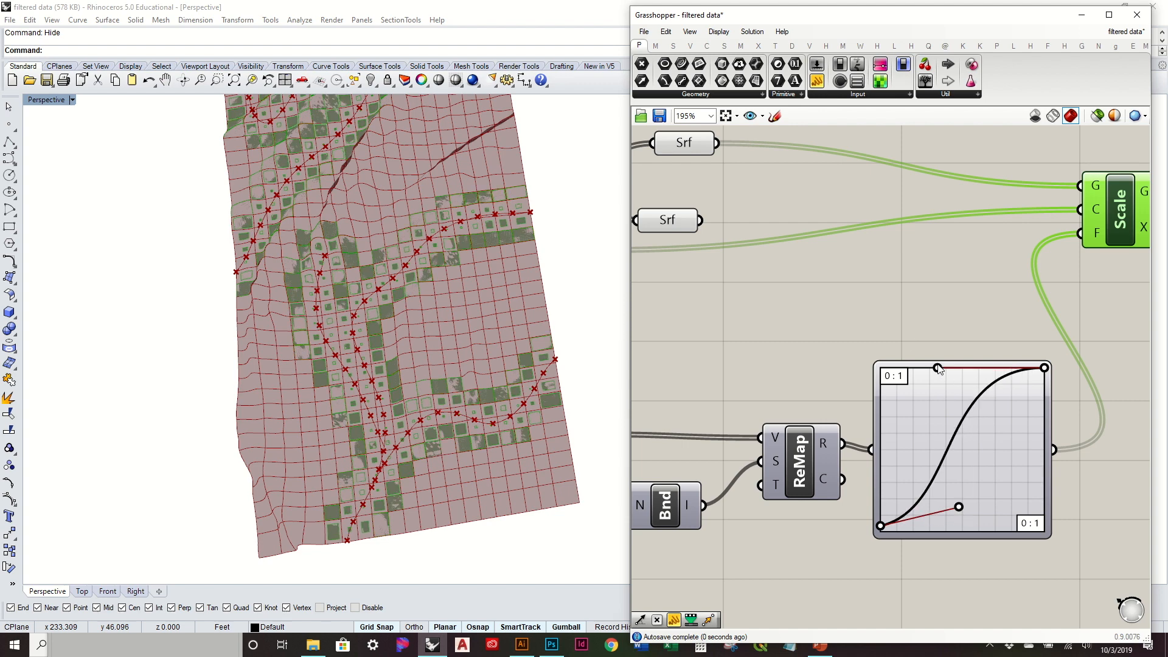
Turn off the preview of the Surface parameter on the first Dispatch's output A to view only the scaled panels there.
{"action": "scroll", "coordinate": [904, 297], "scroll_direction": "down", "scroll_amount": 3}
{"action": "left_click", "coordinate": [823, 233]}
{"action": "right_click", "coordinate": [823, 235]}
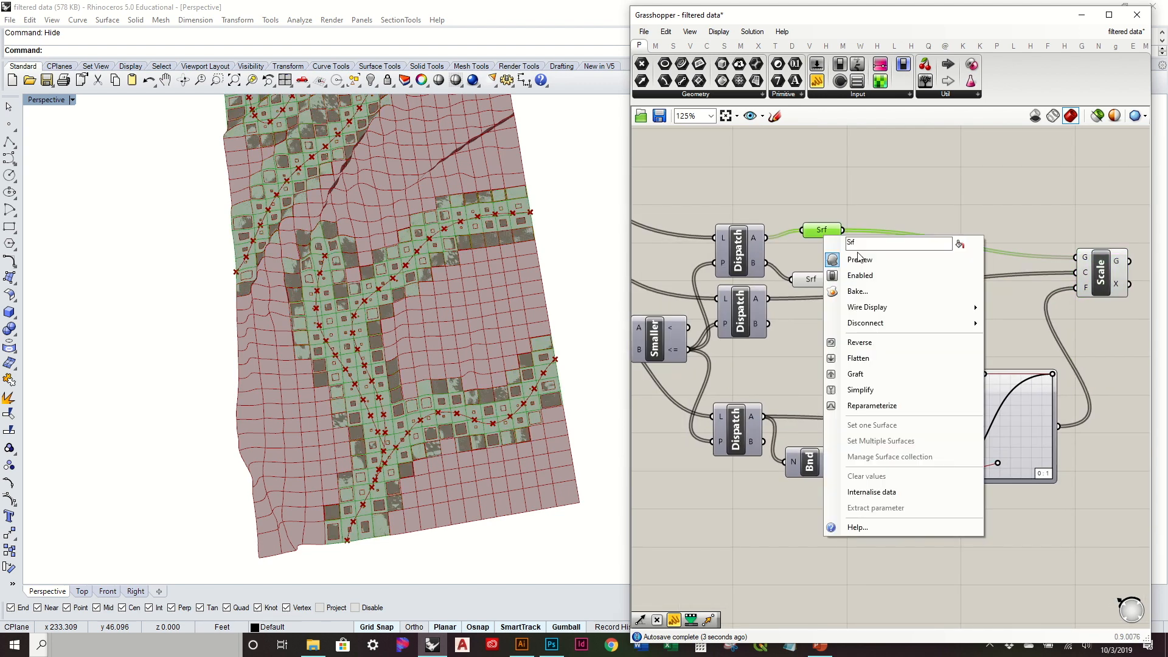
{"action": "left_click", "coordinate": [848, 258]}
{"action": "right_click_drag", "start_coordinate": [461, 308], "coordinate": [444, 391]}
{"action": "scroll", "coordinate": [380, 329], "scroll_direction": "up", "scroll_amount": 8}
{"action": "scroll", "coordinate": [450, 271], "scroll_direction": "up", "scroll_amount": 2}
Inspect the scaled panels along the curves and shift the Scale component up in line with the first Dispatch.
{"action": "right_click_drag", "start_coordinate": [1014, 346], "coordinate": [814, 262]}
{"action": "left_click", "coordinate": [901, 186]}
{"action": "right_click_drag", "start_coordinate": [438, 359], "coordinate": [452, 266]}
{"action": "left_click", "coordinate": [1013, 282]}
{"action": "left_click_drag", "start_coordinate": [898, 187], "coordinate": [917, 169]}
{"action": "right_click_drag", "start_coordinate": [917, 169], "coordinate": [921, 252]}
{"action": "scroll", "coordinate": [892, 232], "scroll_direction": "down", "scroll_amount": 2}
{"action": "left_click", "coordinate": [934, 312]}
Pull the Bezier graph's upper handle back toward the start of the graph and raise the lower handle slightly.
{"action": "right_click_drag", "start_coordinate": [883, 371], "coordinate": [908, 304]}
{"action": "scroll", "coordinate": [909, 304], "scroll_direction": "up", "scroll_amount": 3}
{"action": "left_click_drag", "start_coordinate": [868, 281], "coordinate": [830, 279]}
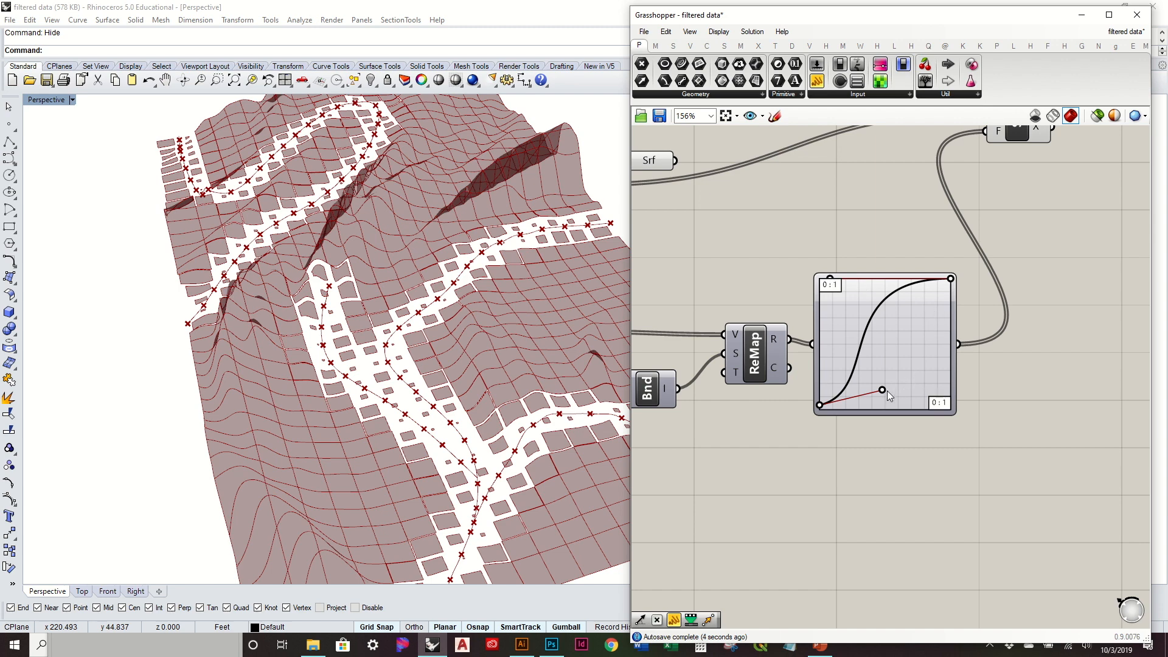
{"action": "left_click_drag", "start_coordinate": [883, 390], "coordinate": [881, 383]}
{"action": "scroll", "coordinate": [882, 383], "scroll_direction": "down", "scroll_amount": 3}
{"action": "left_click", "coordinate": [1001, 217]}
Duplicate the Graph Mapper and place the copy below the original.
{"action": "left_click", "coordinate": [906, 364]}
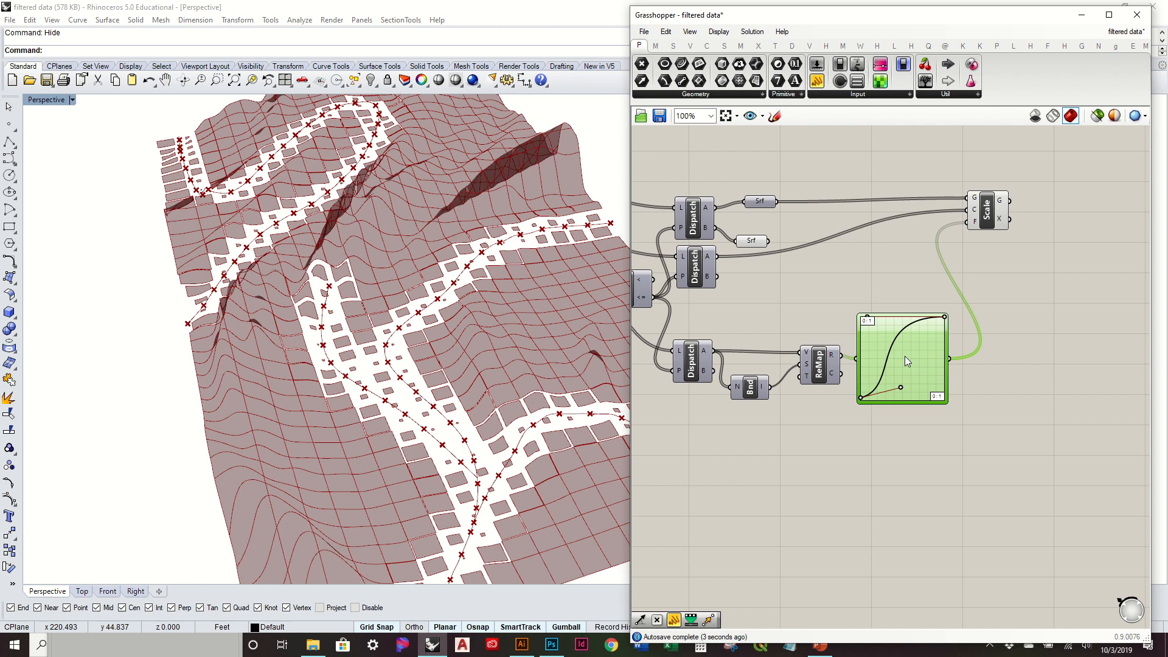
{"action": "key", "text": "ctrl+c"}
{"action": "key", "text": "ctrl+v"}
{"action": "right_click_drag", "start_coordinate": [907, 362], "coordinate": [957, 293]}
{"action": "left_click_drag", "start_coordinate": [962, 299], "coordinate": [959, 428]}
{"action": "right_click_drag", "start_coordinate": [1029, 352], "coordinate": [957, 369]}
{"action": "left_click", "coordinate": [957, 370]}
Set the duplicated Graph Mapper's Y domain to -1 to 0.
{"action": "double_click", "coordinate": [859, 423]}
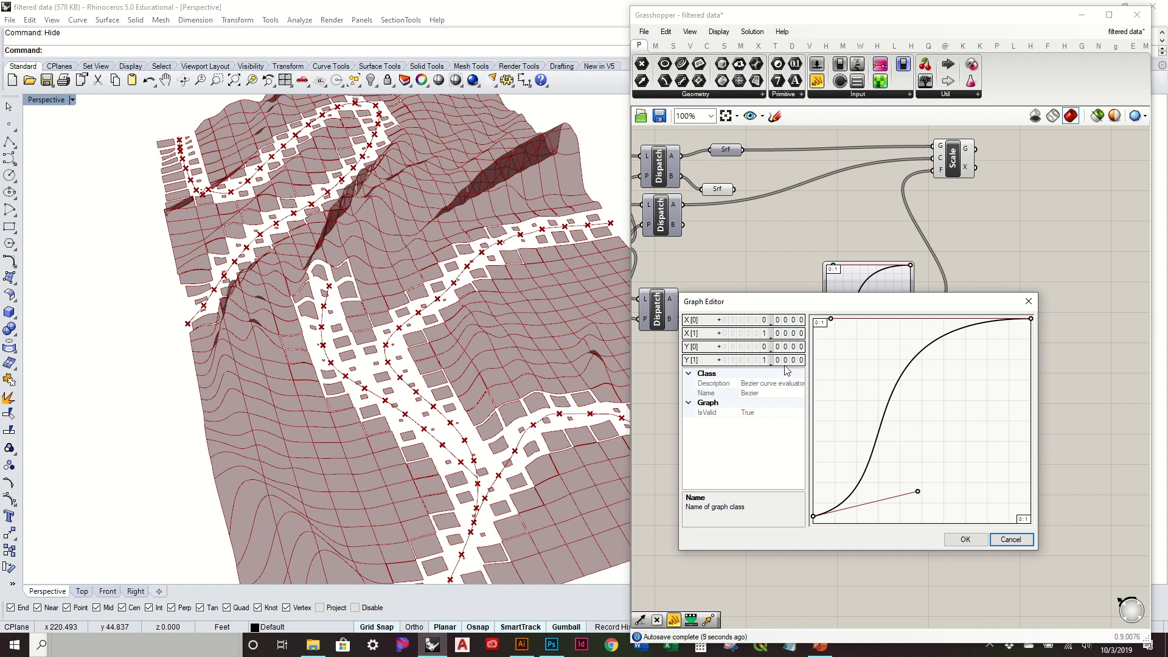
{"action": "double_click", "coordinate": [763, 363]}
{"action": "type", "text": "0"}
{"action": "key", "text": "Return"}
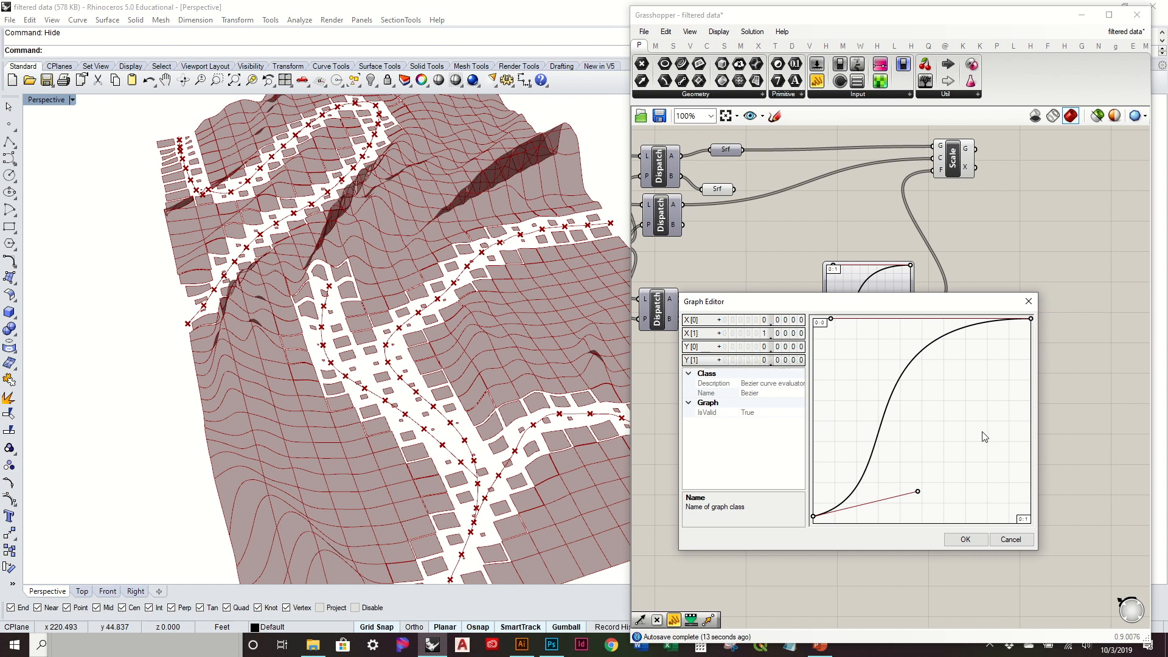
{"action": "double_click", "coordinate": [759, 347]}
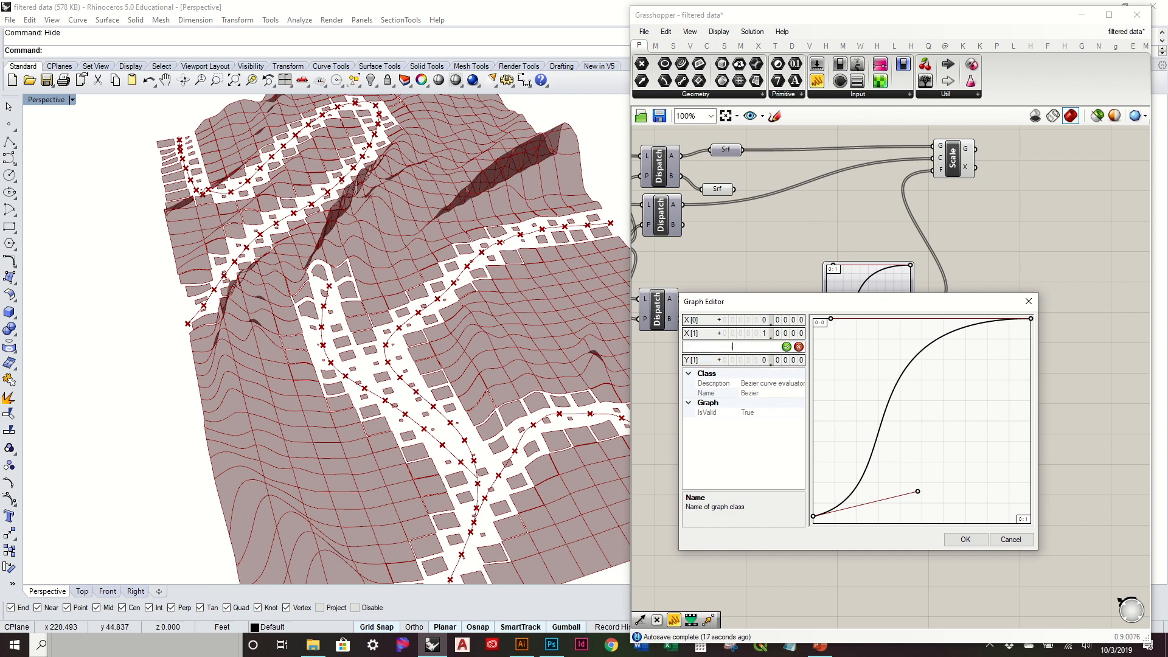
{"action": "key", "text": "Return"}
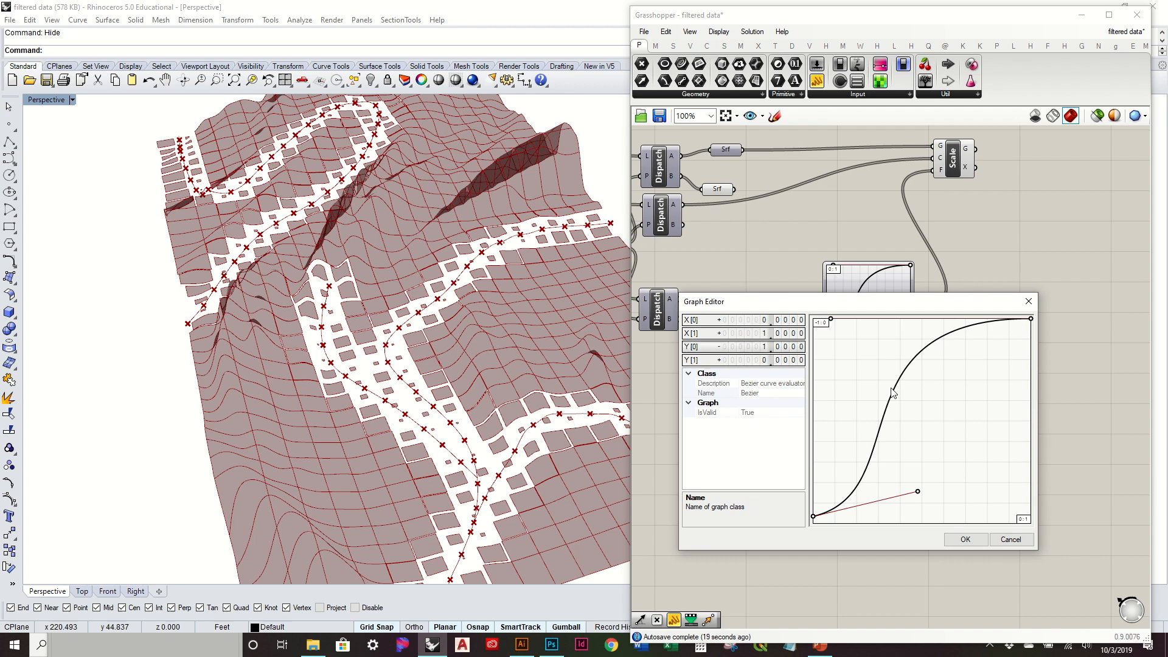
{"action": "left_click", "coordinate": [973, 539]}
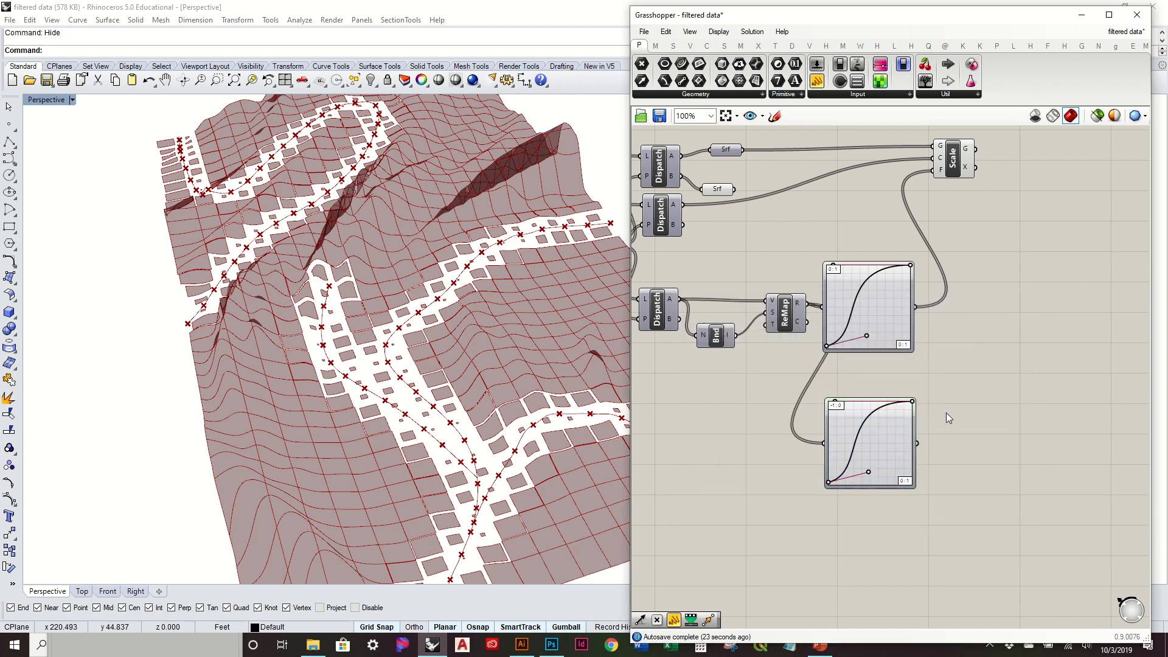
Multiply the duplicated Graph Mapper's output by a new number slider set to 3.
{"action": "left_click", "coordinate": [657, 46]}
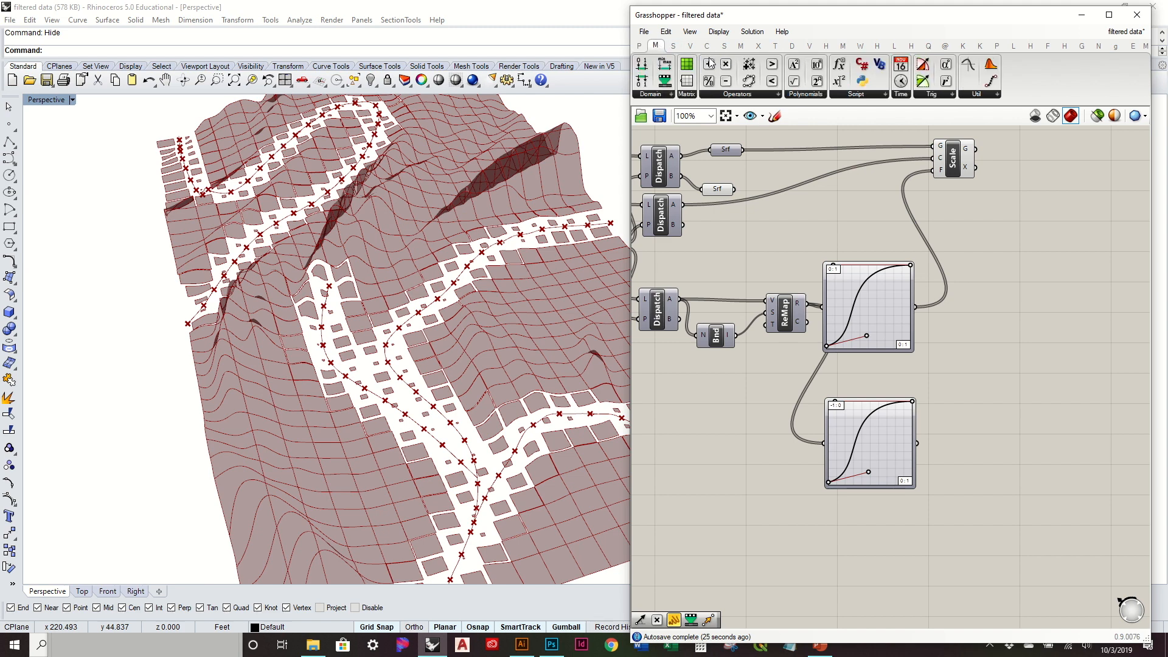
{"action": "left_click_drag", "start_coordinate": [996, 459], "coordinate": [996, 460]}
{"action": "left_click_drag", "start_coordinate": [917, 443], "coordinate": [981, 453]}
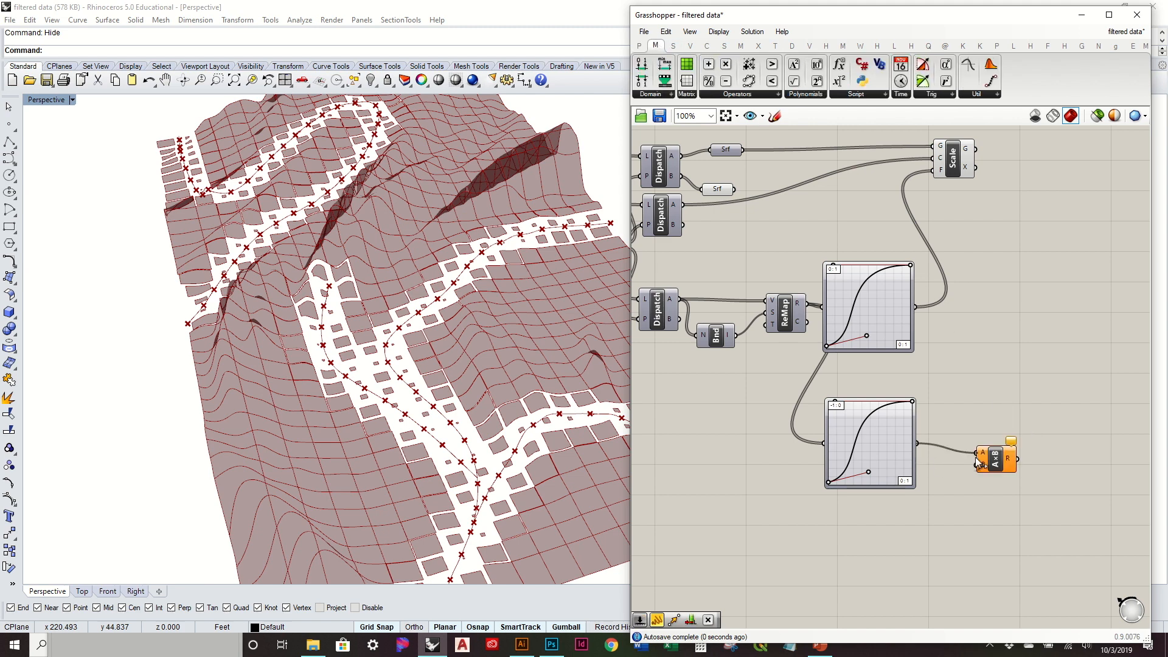
{"action": "double_click", "coordinate": [863, 528]}
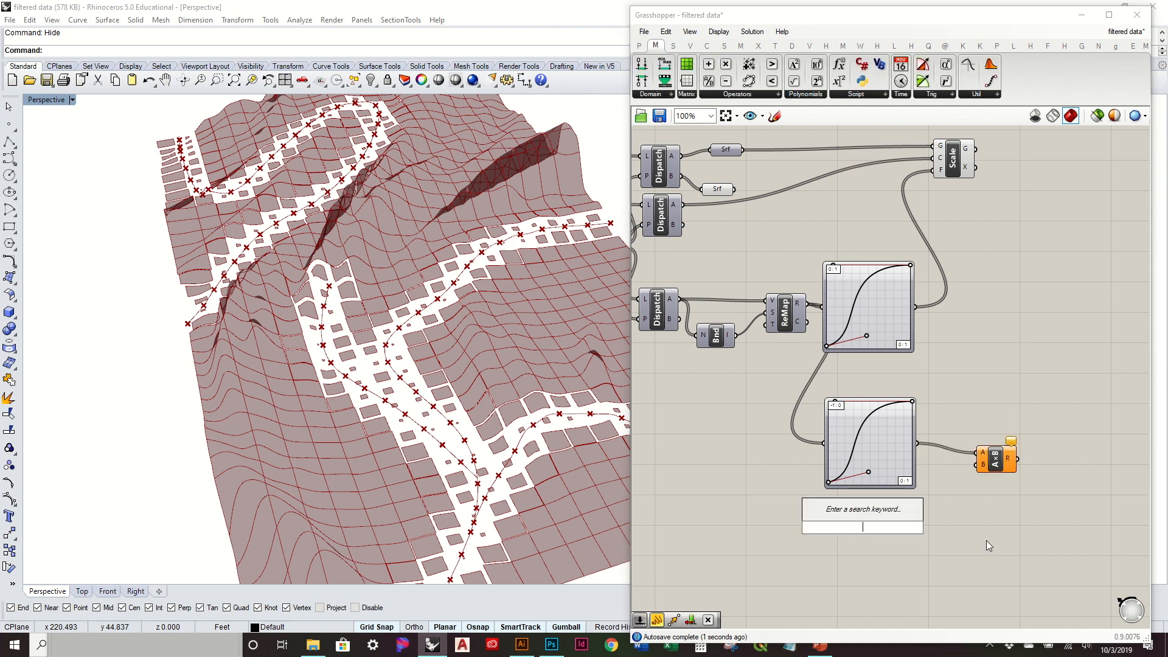
{"action": "type", "text": "3"}
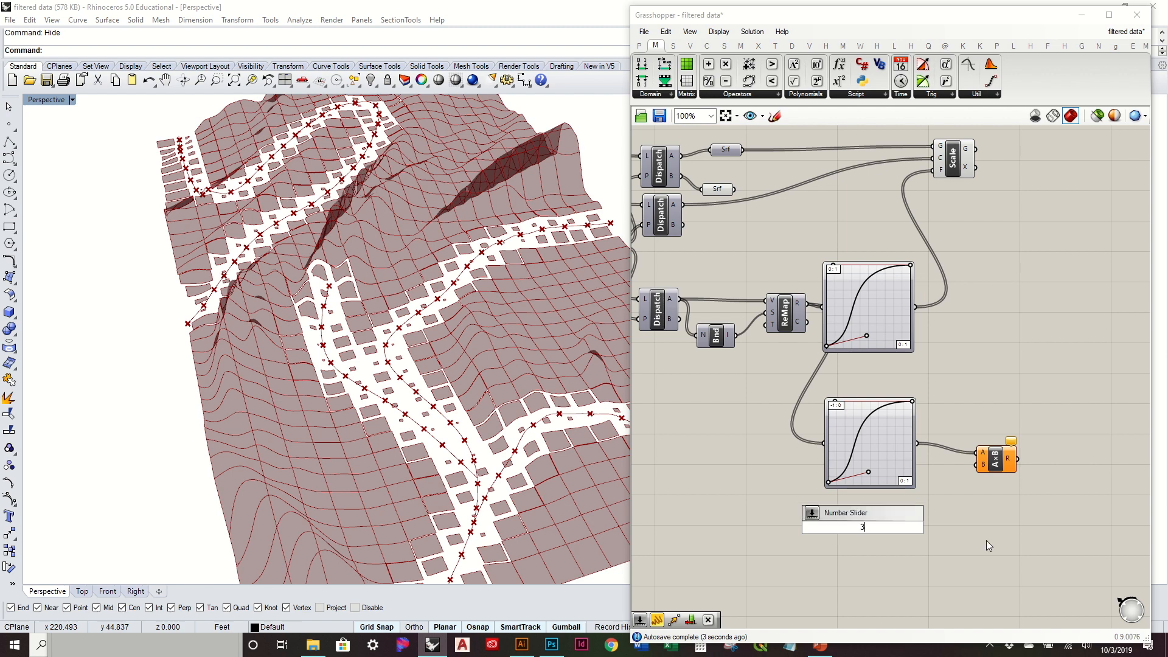
{"action": "key", "text": "Return"}
{"action": "left_click_drag", "start_coordinate": [913, 527], "coordinate": [981, 464]}
Add a Move component and connect the scaled panels to its geometry input.
{"action": "double_click", "coordinate": [961, 362]}
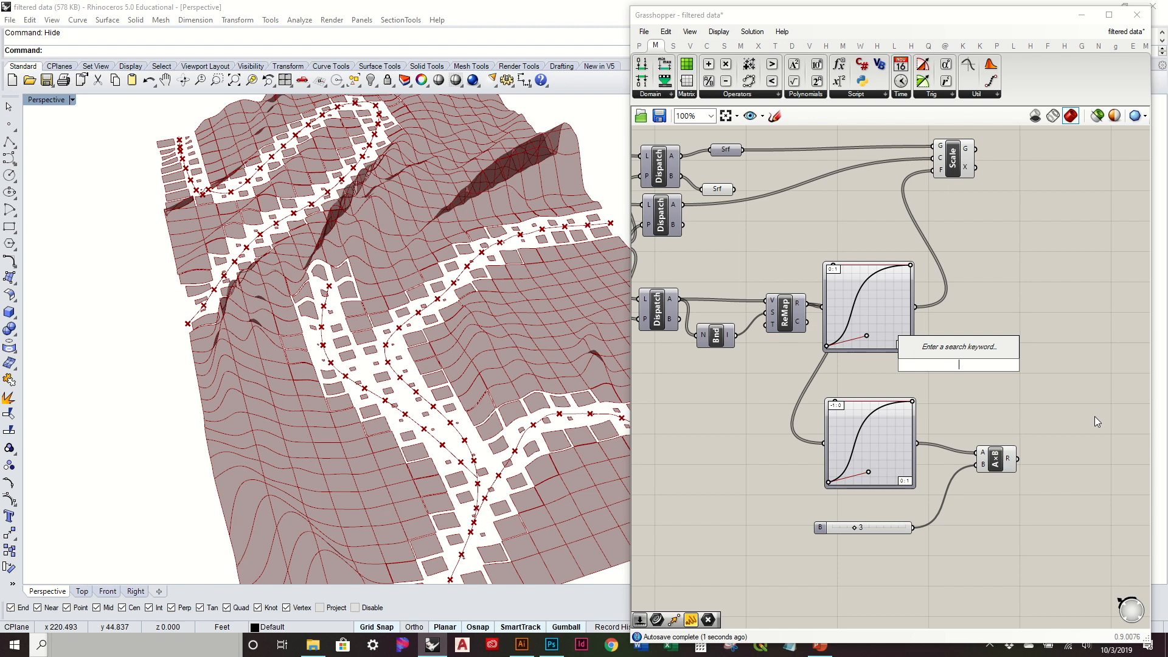
{"action": "type", "text": "move"}
{"action": "key", "text": "Return"}
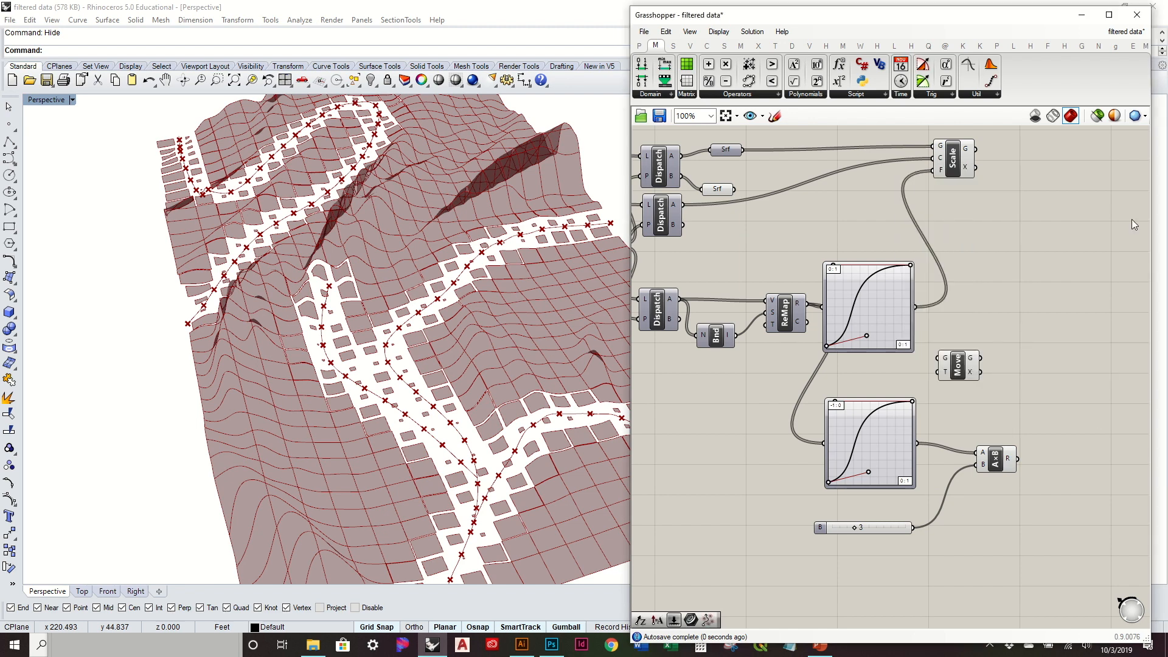
{"action": "left_click_drag", "start_coordinate": [975, 149], "coordinate": [1083, 337]}
Add a Unit Z vector driven by the multiplication result and connect it to the Move component's translation input.
{"action": "double_click", "coordinate": [1059, 385]}
{"action": "type", "text": "z"}
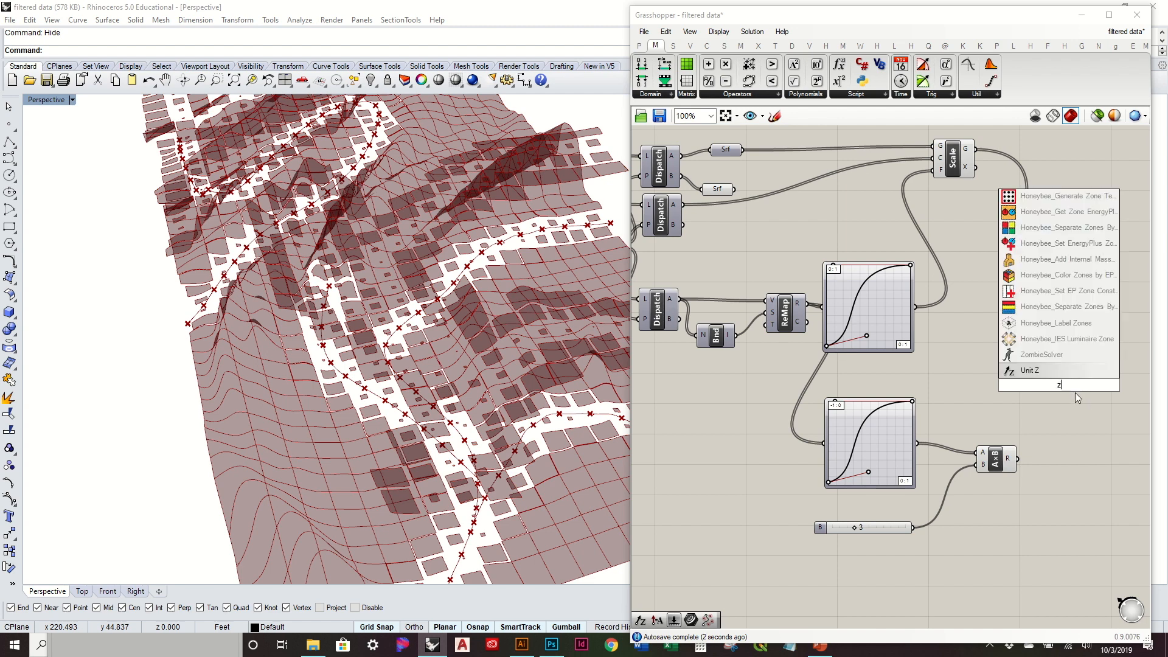
{"action": "key", "text": "Return"}
{"action": "left_click", "coordinate": [1125, 329]}
{"action": "left_click_drag", "start_coordinate": [1080, 385], "coordinate": [1104, 330]}
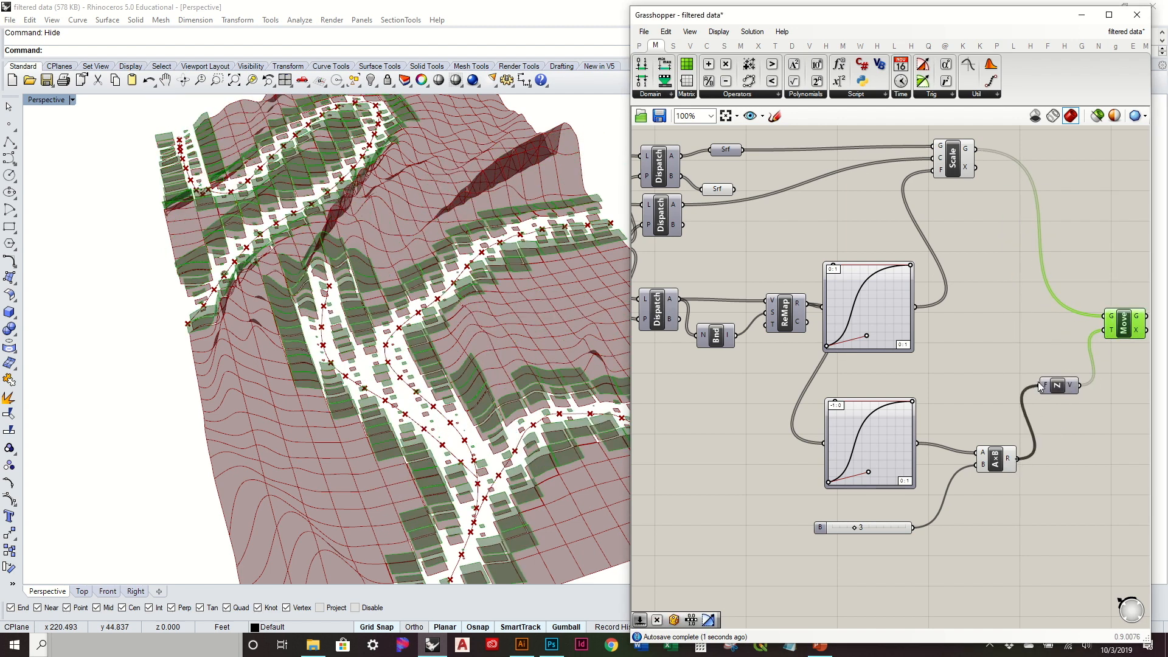
Reposition the Move component and turn off the preview of the Scale component.
{"action": "left_click_drag", "start_coordinate": [1038, 387], "coordinate": [1040, 386]}
{"action": "right_click_drag", "start_coordinate": [1060, 389], "coordinate": [1013, 390]}
{"action": "left_click", "coordinate": [949, 466]}
{"action": "left_click_drag", "start_coordinate": [1078, 328], "coordinate": [1070, 292]}
{"action": "left_click", "coordinate": [906, 160]}
{"action": "right_click", "coordinate": [912, 160]}
{"action": "left_click", "coordinate": [948, 258]}
Show the hidden terrain surface and curves in Rhino and move them vertically upward.
{"action": "right_click_drag", "start_coordinate": [427, 426], "coordinate": [471, 453]}
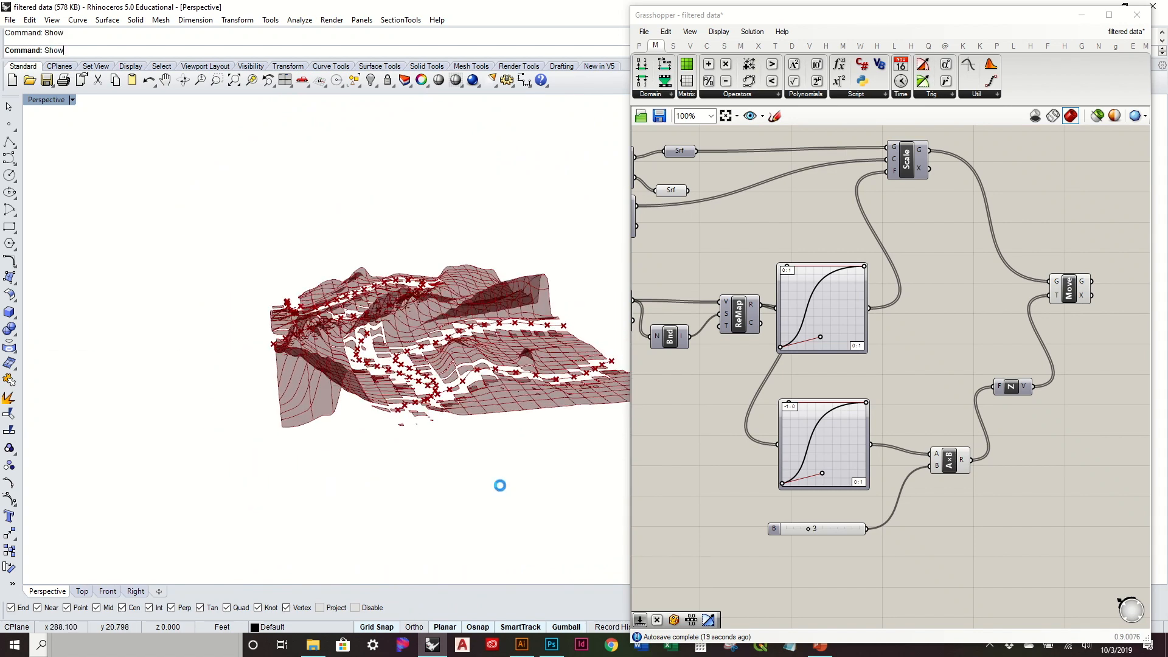
{"action": "scroll", "coordinate": [450, 479], "scroll_direction": "down", "scroll_amount": 3}
{"action": "left_click_drag", "start_coordinate": [310, 284], "coordinate": [627, 533]}
{"action": "left_click_drag", "start_coordinate": [440, 367], "coordinate": [451, 347]}
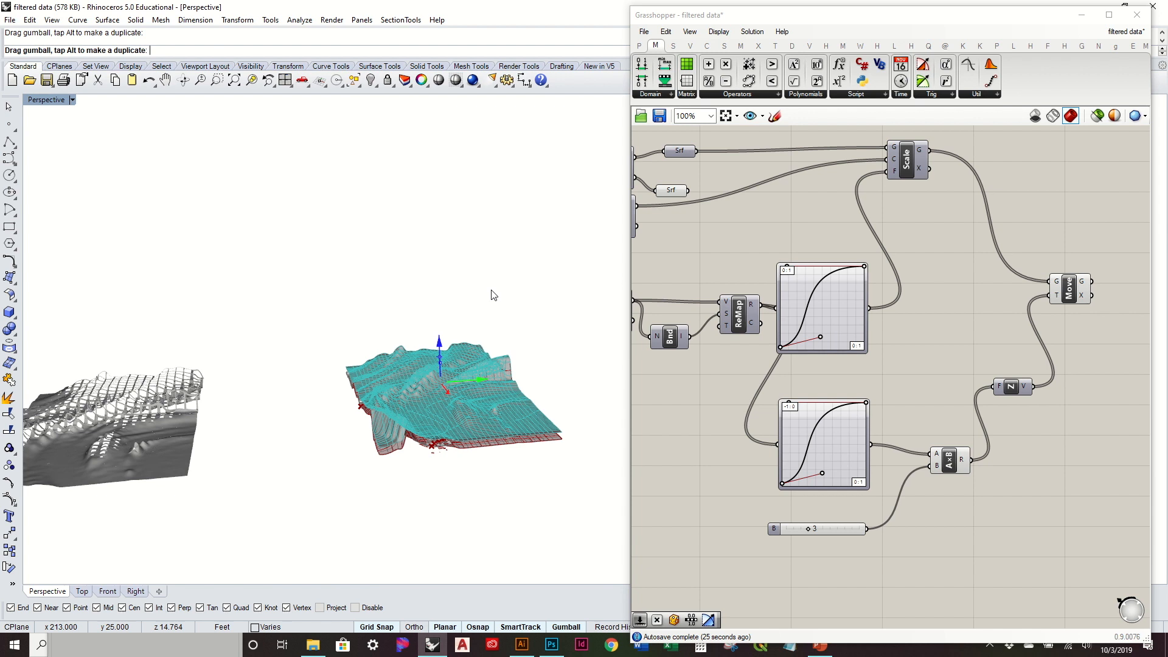
{"action": "key", "text": "Escape"}
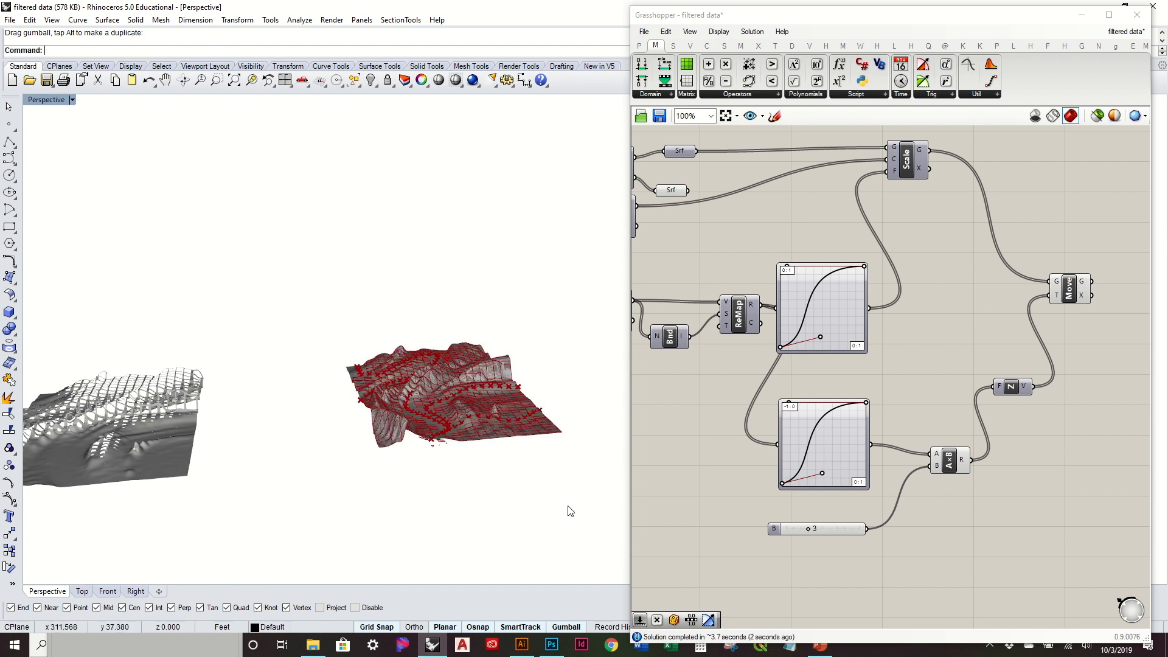
Select the raised terrain surface with its curves and hide them again.
{"action": "left_click_drag", "start_coordinate": [336, 336], "coordinate": [298, 293]}
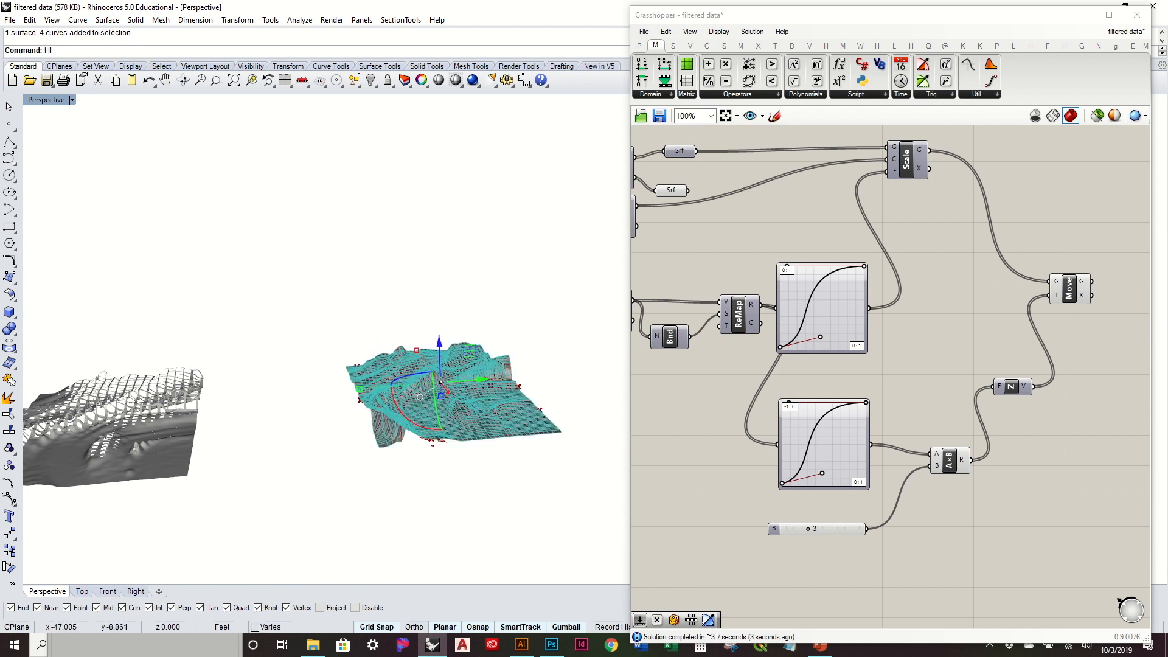
{"action": "key", "text": "Return"}
{"action": "right_click_drag", "start_coordinate": [398, 402], "coordinate": [462, 441]}
Turn off the preview of the Divide Distance and curve Closest Point components.
{"action": "right_click_drag", "start_coordinate": [813, 384], "coordinate": [930, 393]}
{"action": "right_click_drag", "start_coordinate": [789, 260], "coordinate": [971, 350]}
{"action": "left_click", "coordinate": [694, 341]}
{"action": "right_click_drag", "start_coordinate": [694, 340], "coordinate": [815, 328]}
{"action": "left_click", "coordinate": [886, 341]}
{"action": "left_click_drag", "start_coordinate": [909, 344], "coordinate": [783, 262]}
{"action": "middle_click", "coordinate": [783, 262]}
{"action": "left_click", "coordinate": [812, 237]}
{"action": "left_click", "coordinate": [748, 254]}
{"action": "right_click_drag", "start_coordinate": [497, 349], "coordinate": [482, 446]}
{"action": "scroll", "coordinate": [478, 446], "scroll_direction": "up", "scroll_amount": 5}
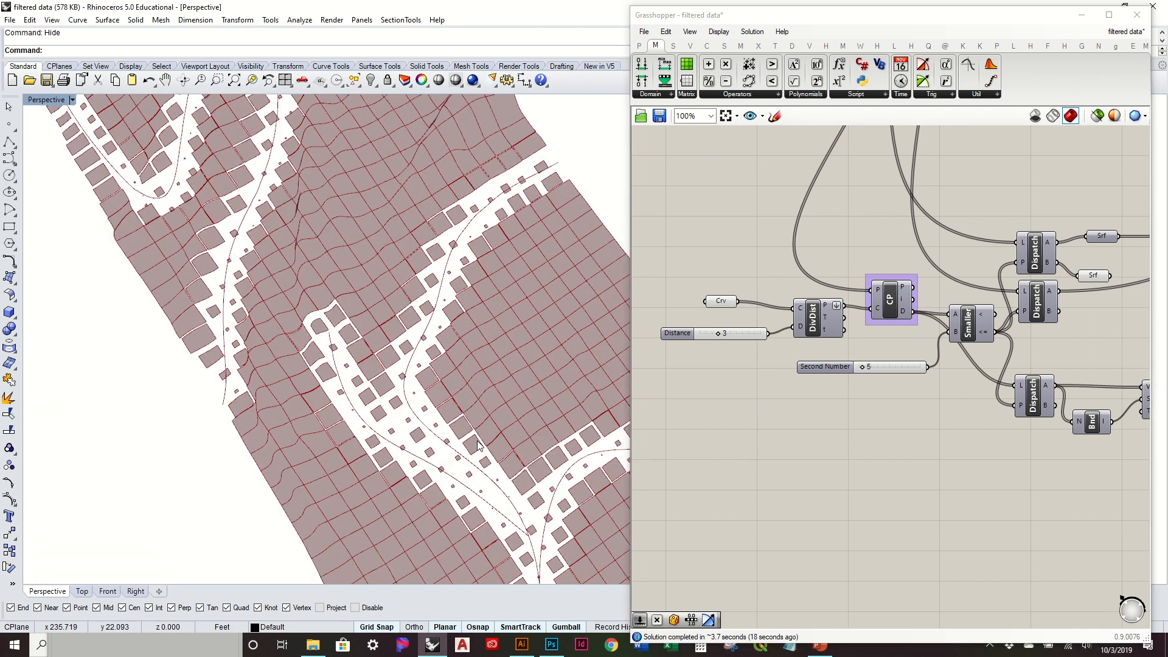
Temporarily preview the Surface parameter holding the dispatched panels near the curves to compare them with the scaled panels.
{"action": "right_click_drag", "start_coordinate": [1021, 409], "coordinate": [951, 354]}
{"action": "right_click_drag", "start_coordinate": [990, 399], "coordinate": [868, 319]}
{"action": "right_click_drag", "start_coordinate": [1020, 384], "coordinate": [845, 344]}
{"action": "right_click_drag", "start_coordinate": [953, 365], "coordinate": [850, 444]}
{"action": "right_click_drag", "start_coordinate": [945, 270], "coordinate": [899, 371]}
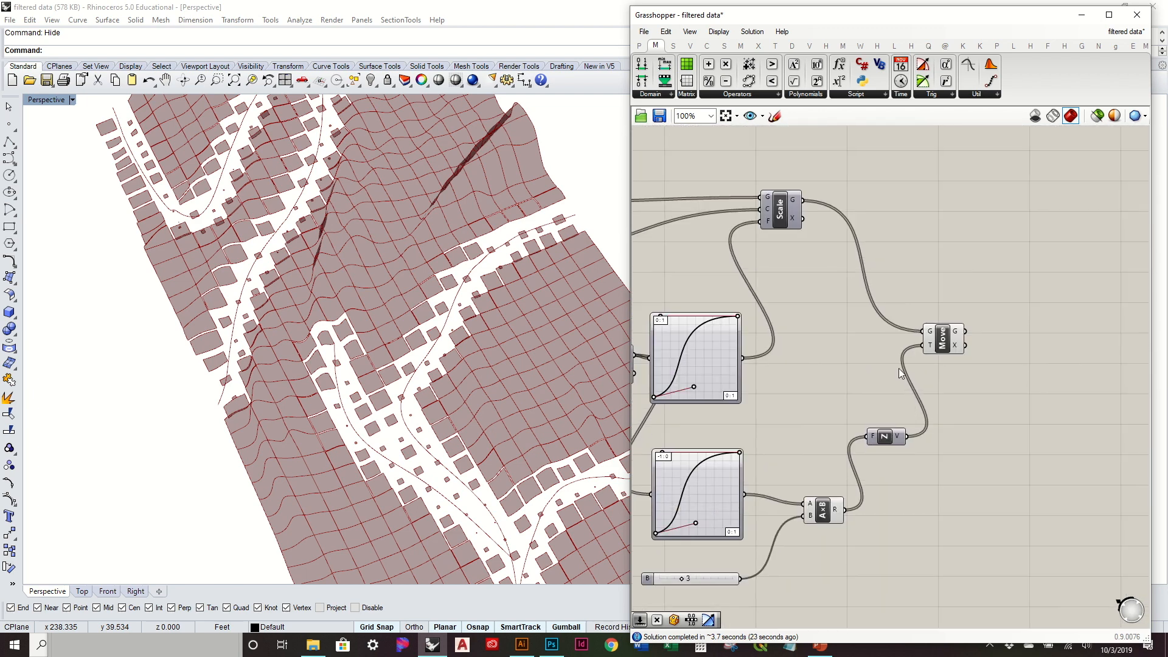
{"action": "right_click_drag", "start_coordinate": [761, 250], "coordinate": [920, 277]}
{"action": "right_click_drag", "start_coordinate": [850, 255], "coordinate": [889, 261]}
{"action": "left_click", "coordinate": [753, 233]}
{"action": "right_click", "coordinate": [753, 234]}
{"action": "left_click", "coordinate": [783, 253]}
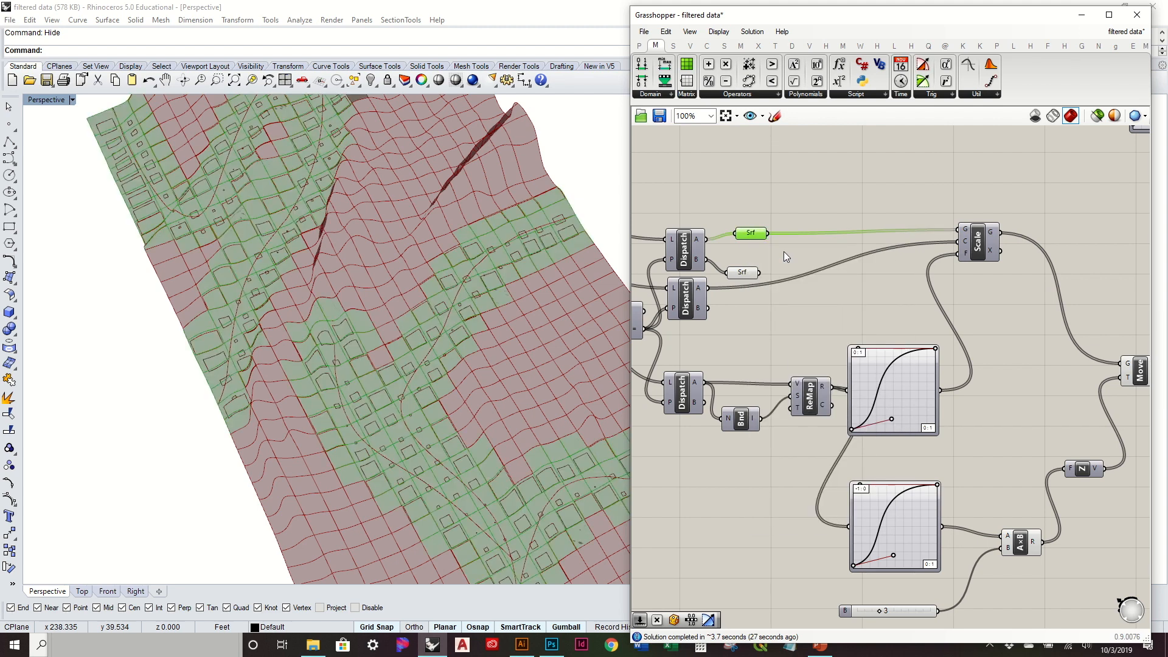
{"action": "left_click", "coordinate": [783, 250]}
{"action": "left_click", "coordinate": [750, 233]}
{"action": "right_click", "coordinate": [751, 233]}
{"action": "left_click", "coordinate": [819, 259]}
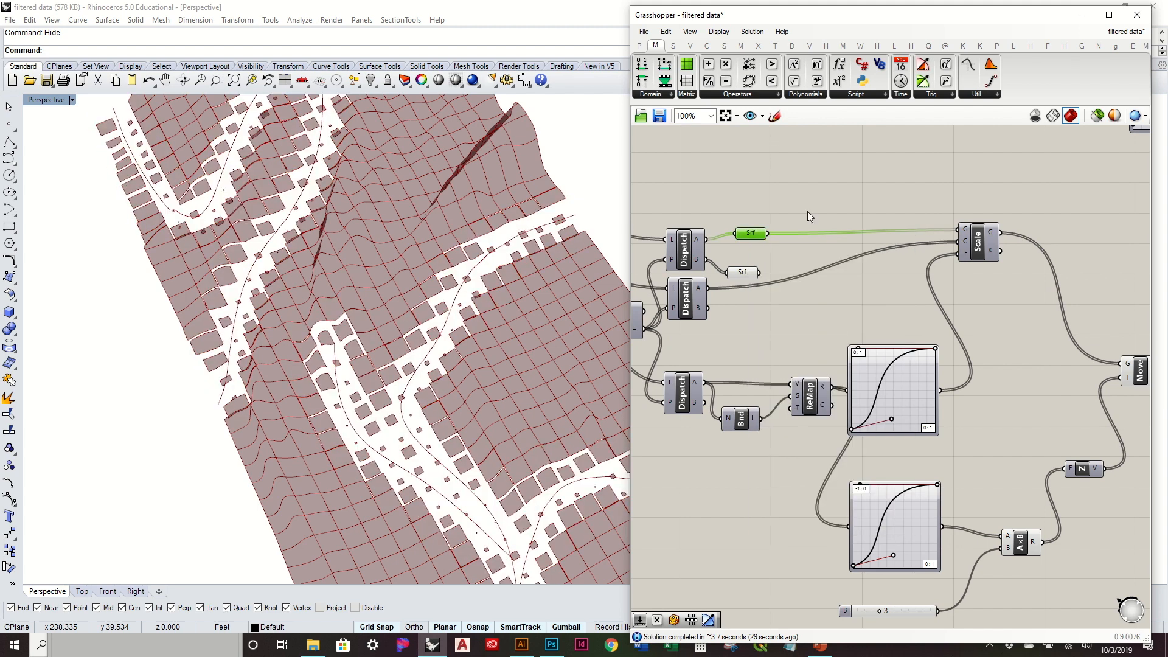
Add a Project component and connect the near-curve panels' Surface parameter to its geometry input.
{"action": "double_click", "coordinate": [809, 206]}
{"action": "type", "text": "pr"}
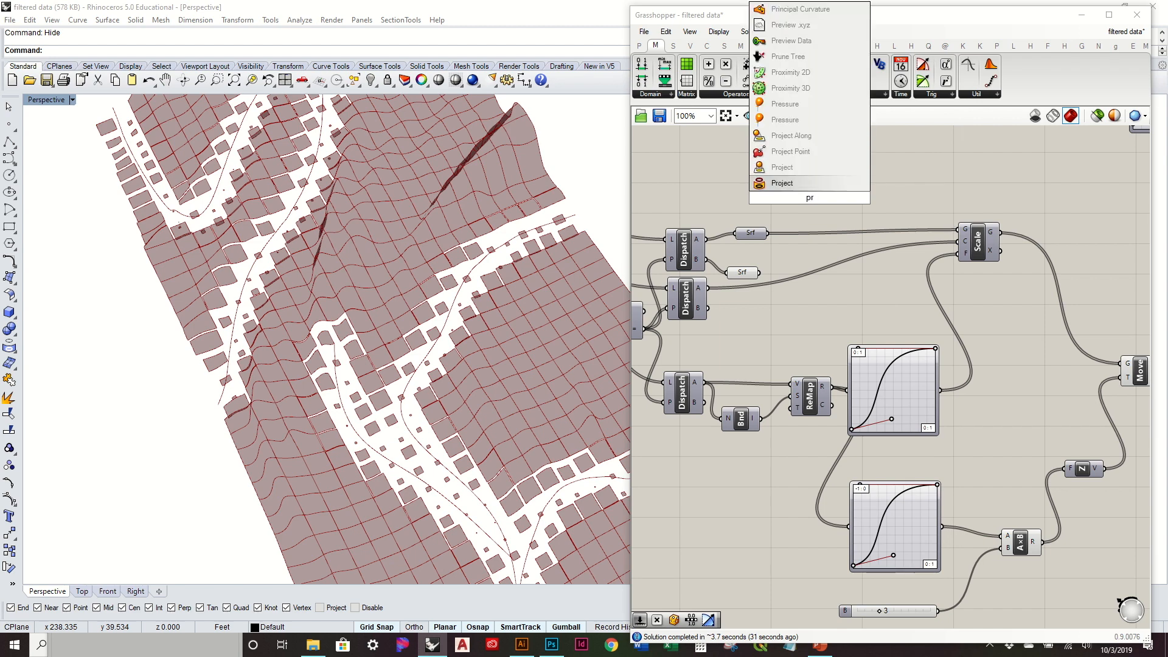
{"action": "left_click", "coordinate": [784, 182]}
{"action": "left_click_drag", "start_coordinate": [767, 233], "coordinate": [871, 216]}
{"action": "right_click_drag", "start_coordinate": [501, 246], "coordinate": [501, 180]}
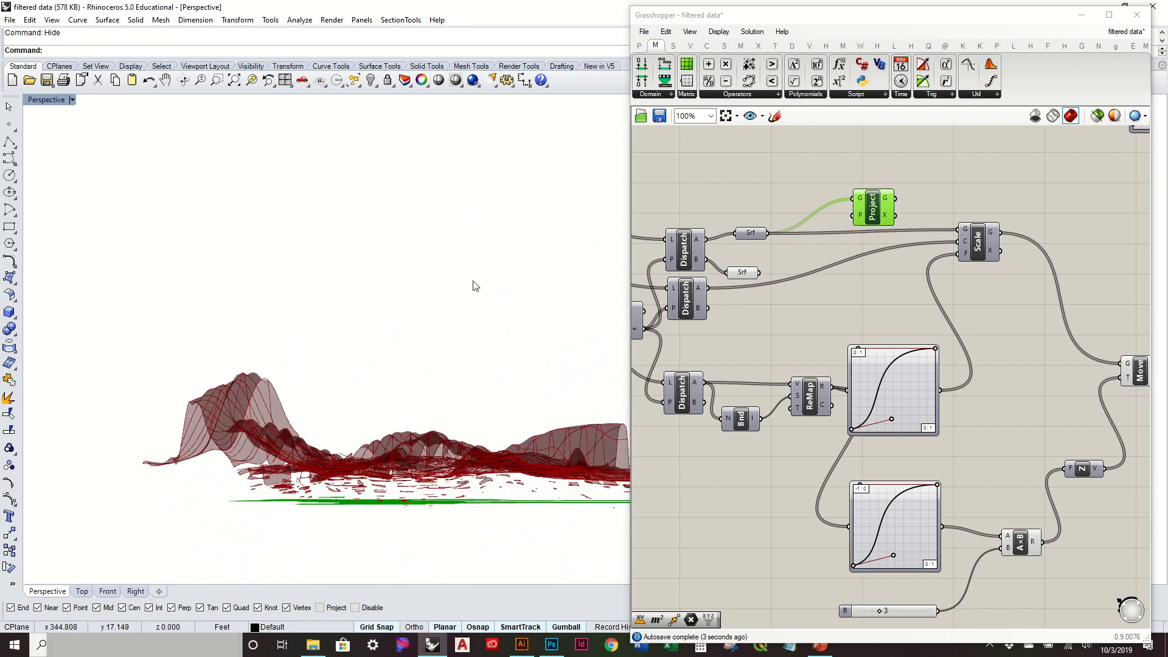
{"action": "scroll", "coordinate": [452, 378], "scroll_direction": "down", "scroll_amount": 2}
{"action": "right_click_drag", "start_coordinate": [508, 401], "coordinate": [496, 449]}
{"action": "scroll", "coordinate": [499, 459], "scroll_direction": "up", "scroll_amount": 5}
Set the number slider feeding the Multiplication component to 2.
{"action": "right_click_drag", "start_coordinate": [884, 469], "coordinate": [847, 360]}
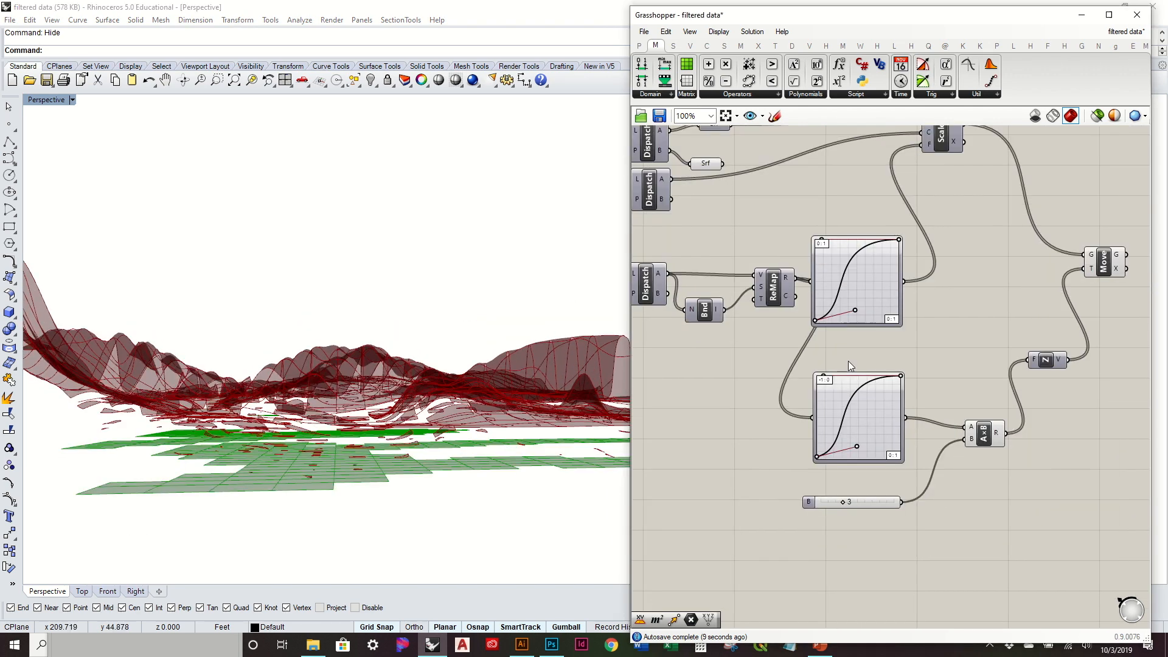
{"action": "scroll", "coordinate": [838, 478], "scroll_direction": "up", "scroll_amount": 3}
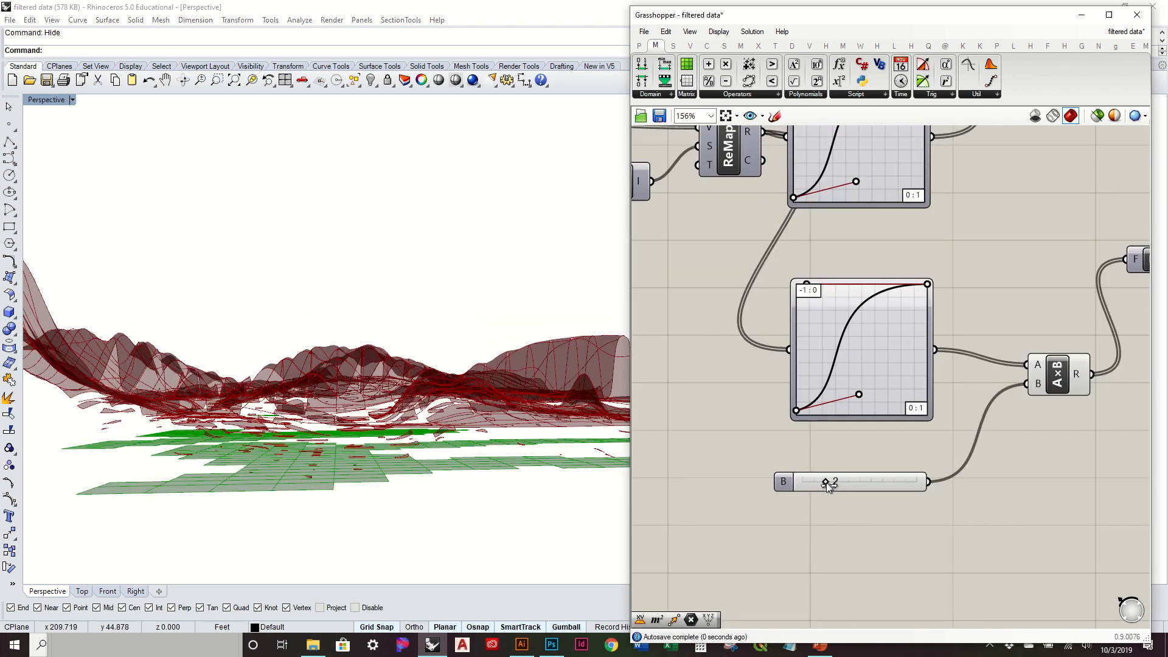
{"action": "right_click_drag", "start_coordinate": [619, 484], "coordinate": [635, 506]}
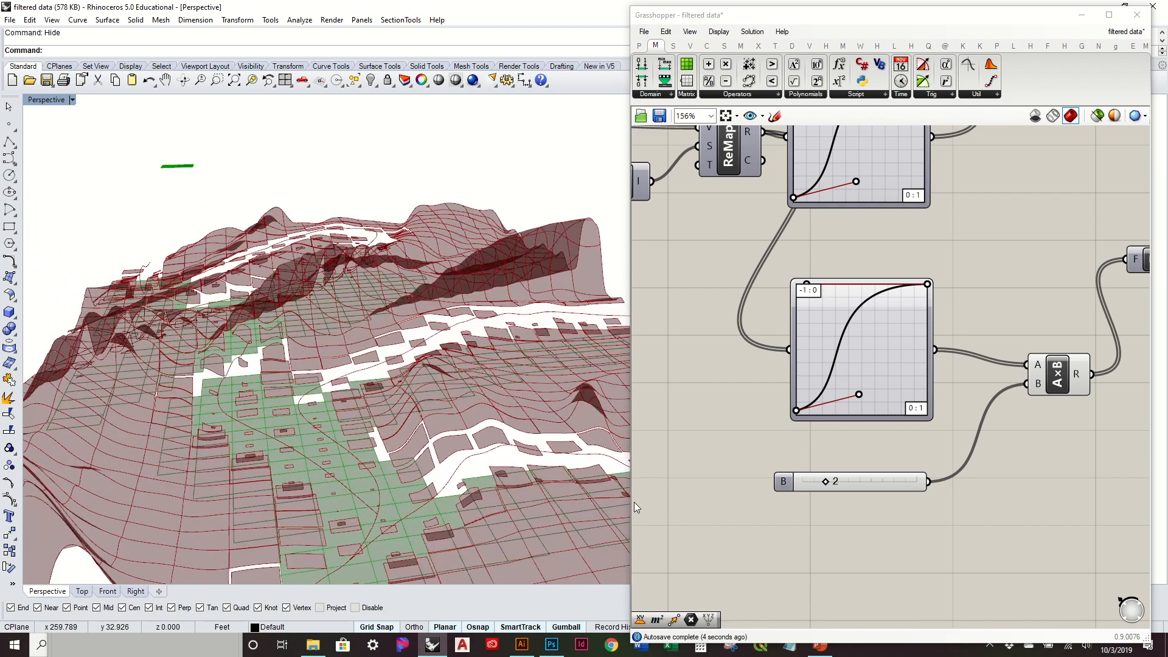
Reposition the Project component just above the Move component.
{"action": "left_click", "coordinate": [967, 249]}
{"action": "right_click_drag", "start_coordinate": [985, 232], "coordinate": [829, 408]}
{"action": "scroll", "coordinate": [426, 307], "scroll_direction": "down", "scroll_amount": 3}
{"action": "right_click_drag", "start_coordinate": [425, 309], "coordinate": [429, 377]}
{"action": "right_click_drag", "start_coordinate": [930, 185], "coordinate": [892, 255]}
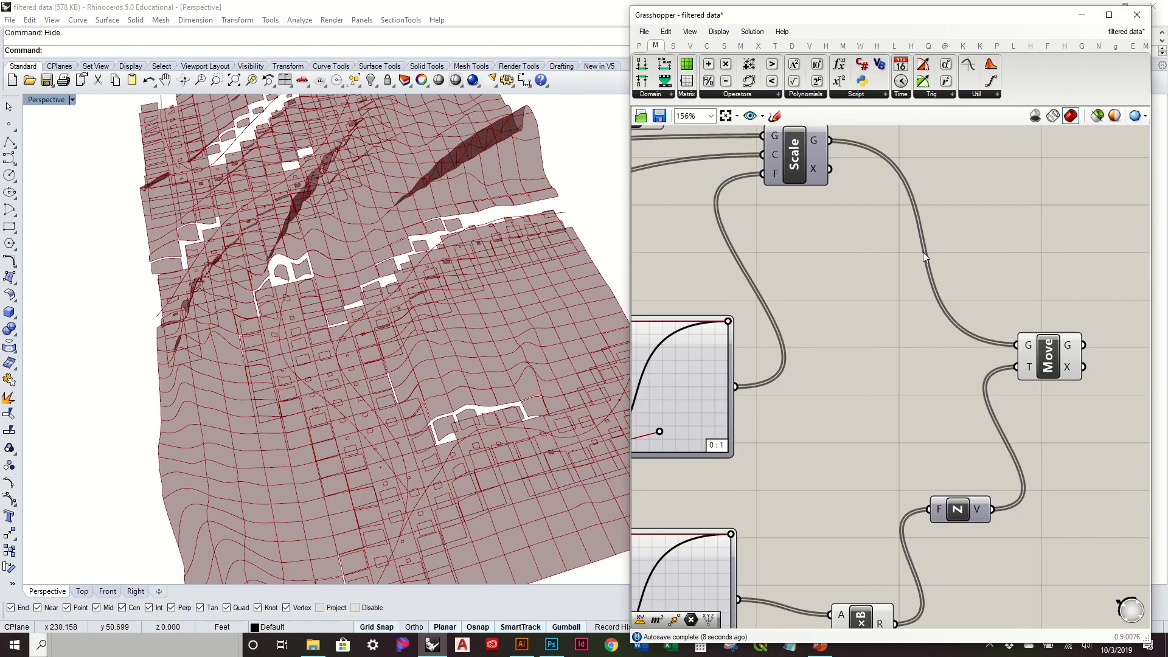
{"action": "left_click", "coordinate": [1059, 349]}
{"action": "scroll", "coordinate": [939, 293], "scroll_direction": "down", "scroll_amount": 2}
{"action": "right_click_drag", "start_coordinate": [939, 293], "coordinate": [968, 343]}
{"action": "left_click_drag", "start_coordinate": [790, 221], "coordinate": [1047, 302]}
{"action": "left_click", "coordinate": [1069, 348]}
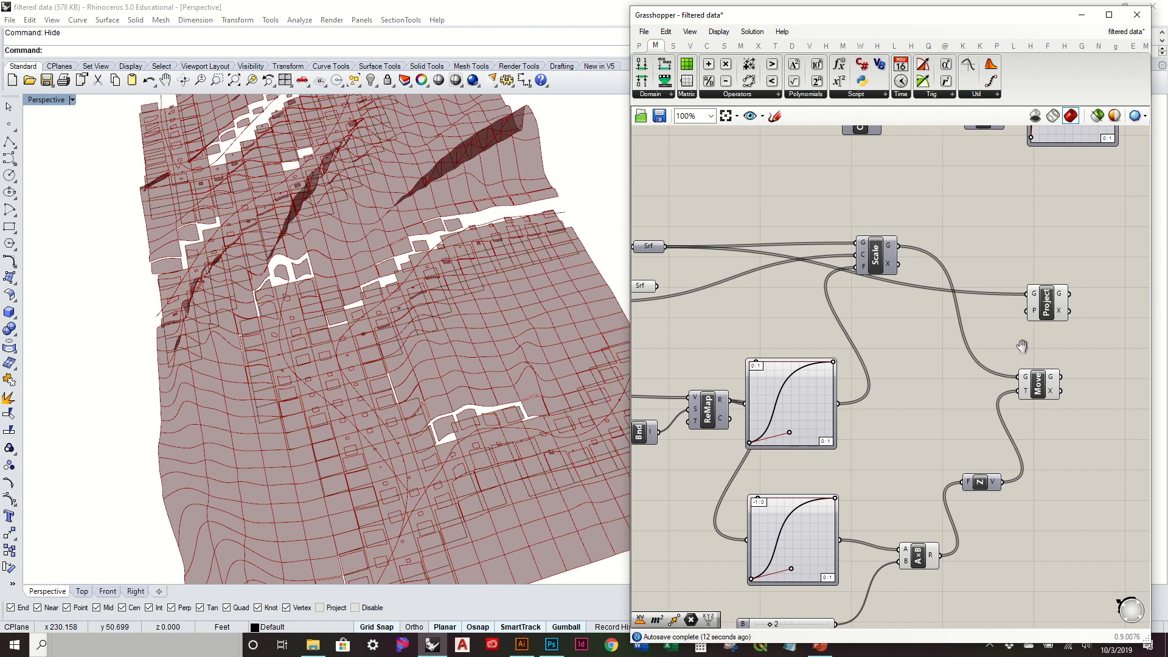
Add a Curve parameter and feed it with the Project component's geometry output.
{"action": "right_click_drag", "start_coordinate": [1022, 345], "coordinate": [897, 329]}
{"action": "left_click", "coordinate": [920, 274]}
{"action": "left_click", "coordinate": [911, 244]}
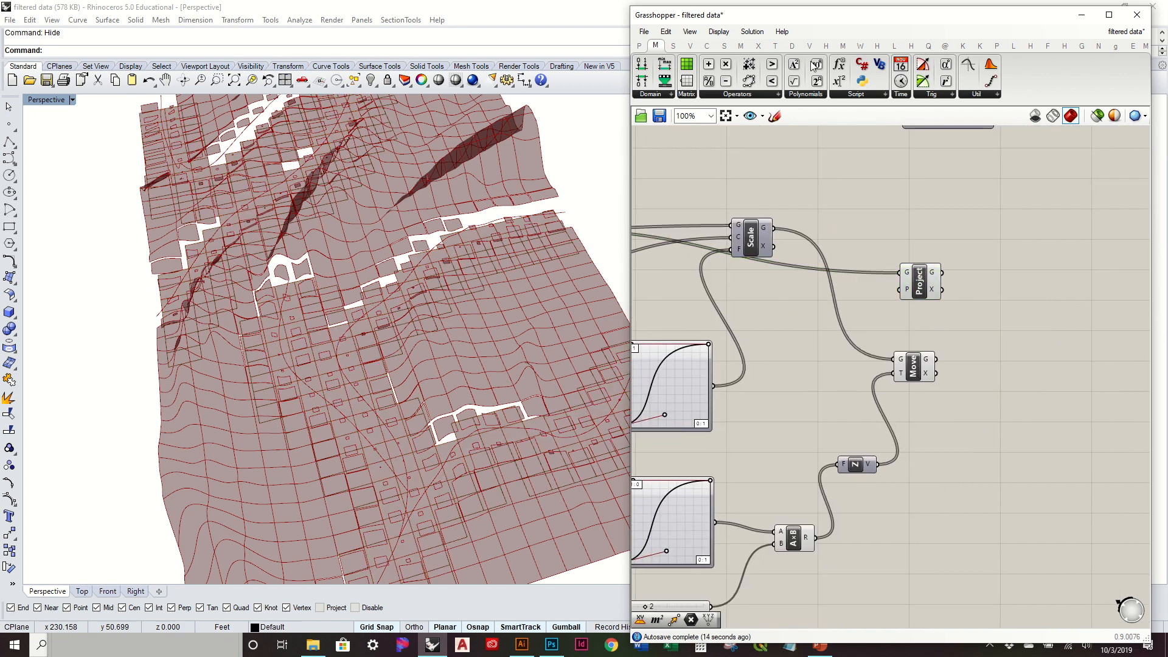
{"action": "left_click", "coordinate": [638, 48]}
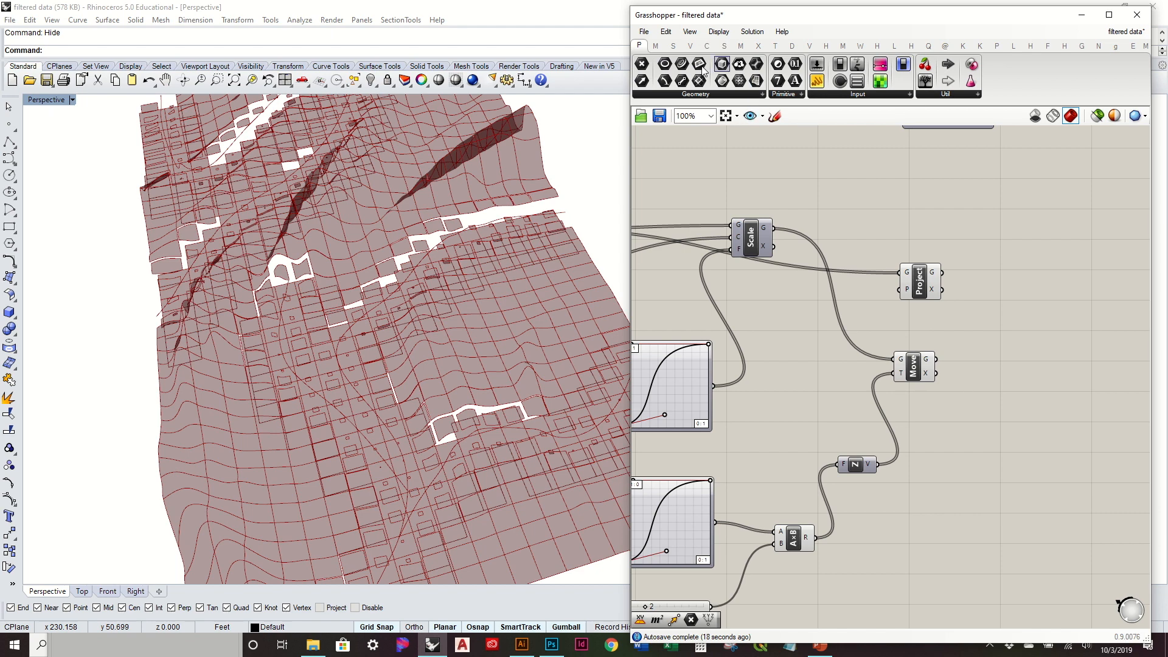
{"action": "left_click_drag", "start_coordinate": [699, 64], "coordinate": [996, 272]}
{"action": "right_click_drag", "start_coordinate": [593, 327], "coordinate": [584, 268]}
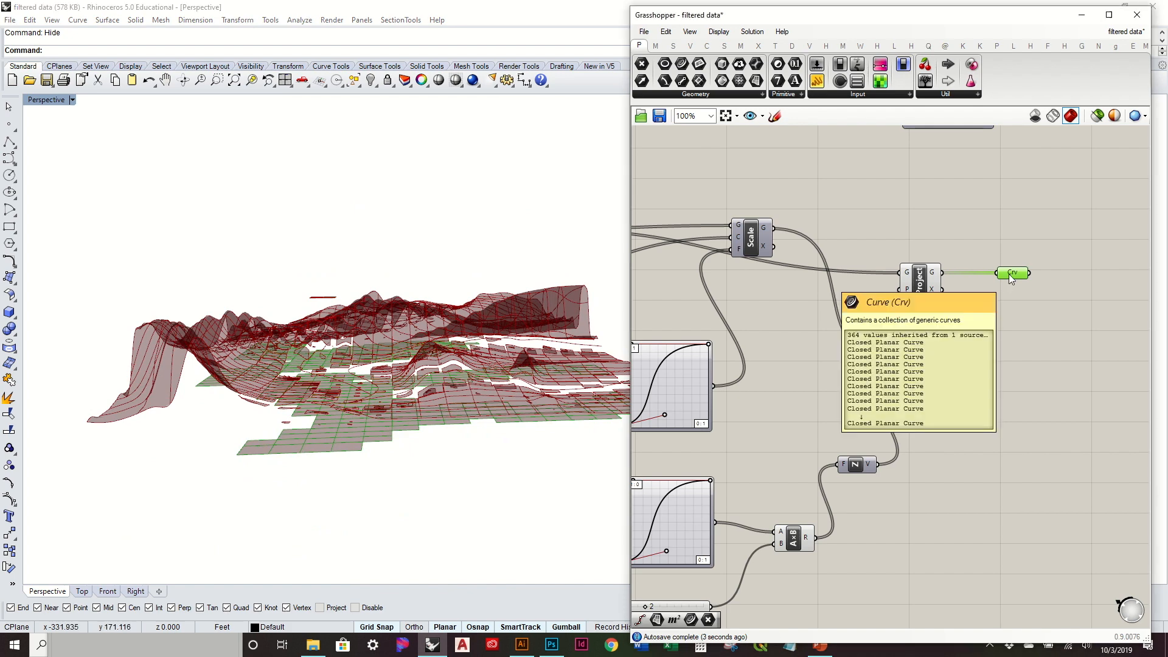
Duplicate the Curve parameter and feed the copy with the Move component's geometry output.
{"action": "left_click_drag", "start_coordinate": [1010, 277], "coordinate": [981, 349], "text": "alt"}
{"action": "right_click_drag", "start_coordinate": [513, 314], "coordinate": [520, 356]}
{"action": "left_click", "coordinate": [1067, 355]}
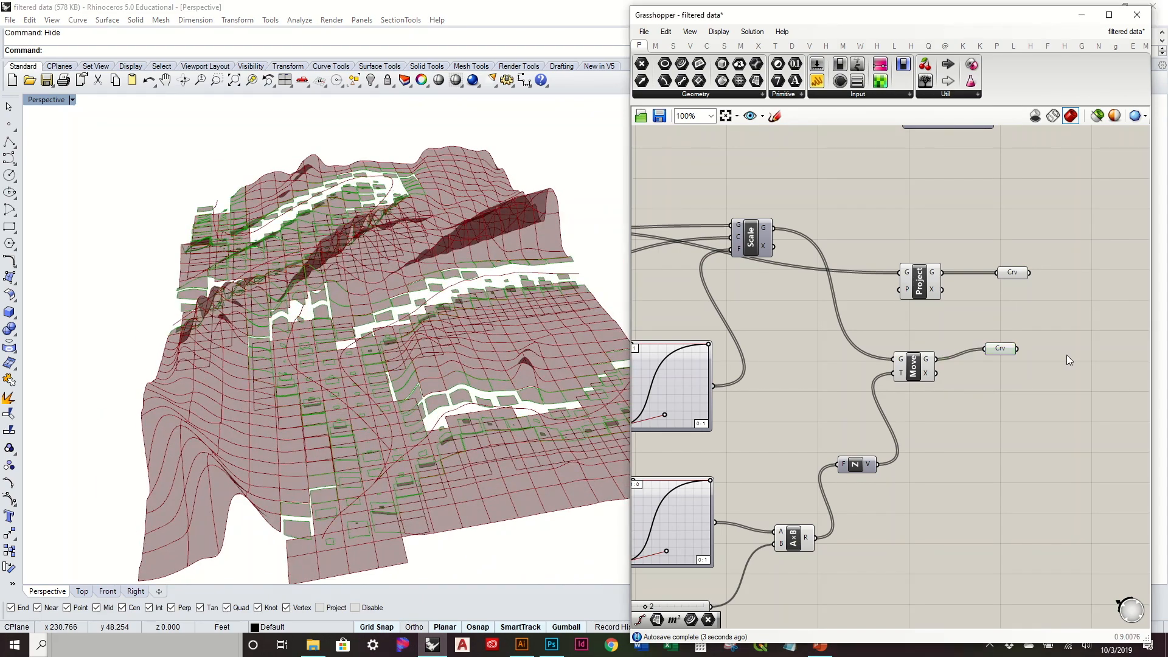
Add a Ruled Surface component with the projected curves as input A and the moved curves as input B.
{"action": "left_click", "coordinate": [724, 46]}
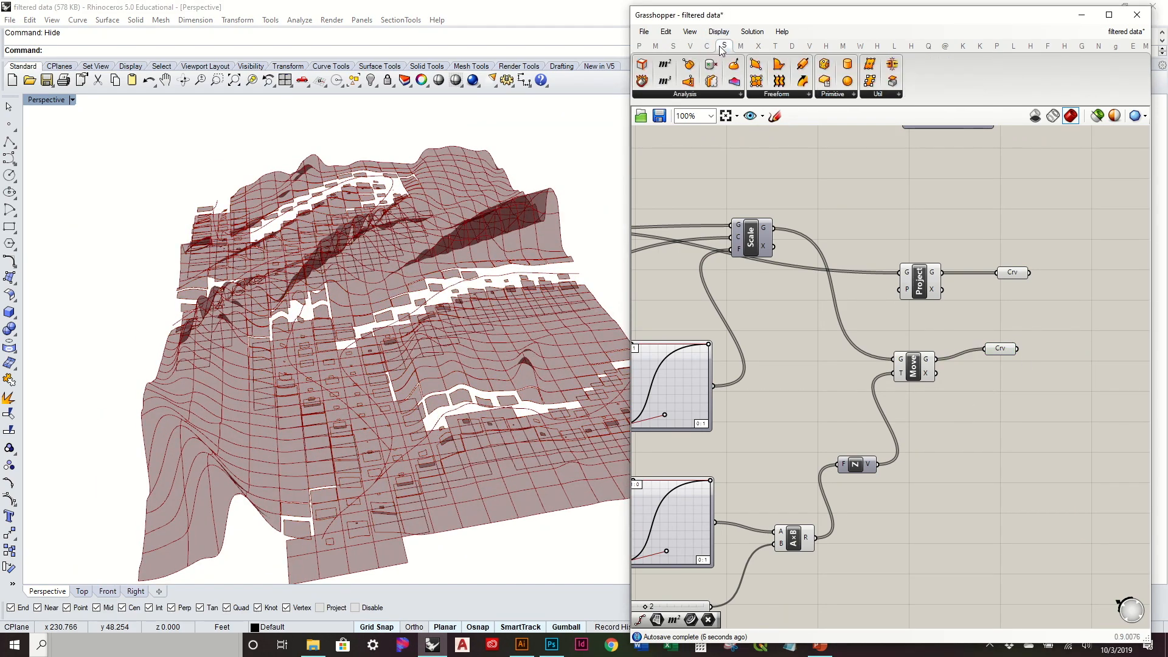
{"action": "left_click", "coordinate": [794, 94]}
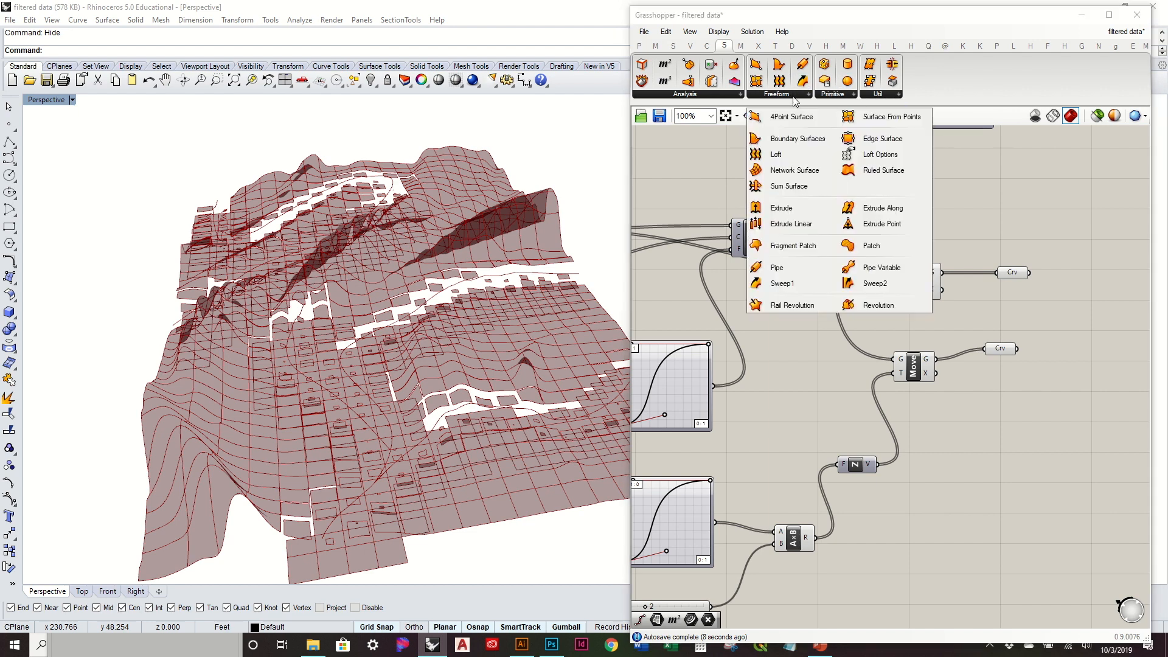
{"action": "left_click", "coordinate": [882, 170]}
{"action": "left_click", "coordinate": [1083, 268]}
{"action": "left_click_drag", "start_coordinate": [1029, 272], "coordinate": [1066, 261]}
{"action": "left_click_drag", "start_coordinate": [1015, 349], "coordinate": [1067, 279]}
Turn off the preview of both Curve parameters that feed the Ruled Surface.
{"action": "left_click_drag", "start_coordinate": [1011, 390], "coordinate": [984, 250]}
{"action": "key", "text": "space"}
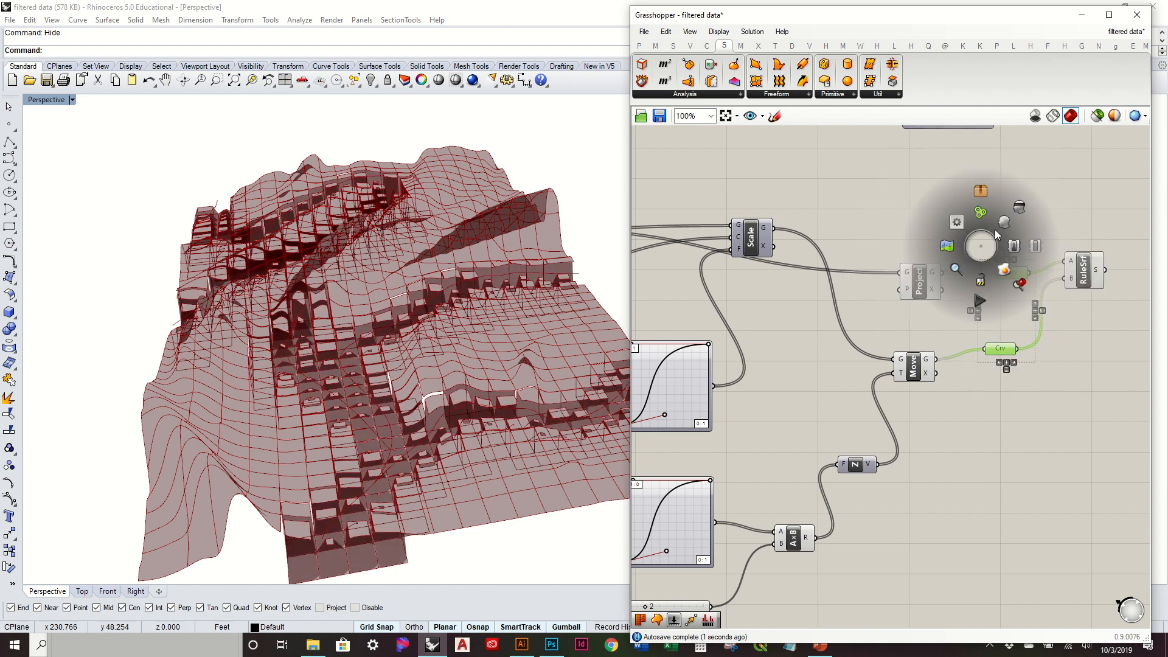
{"action": "left_click", "coordinate": [1016, 205]}
{"action": "left_click", "coordinate": [890, 203]}
{"action": "right_click_drag", "start_coordinate": [505, 277], "coordinate": [469, 281]}
{"action": "scroll", "coordinate": [851, 276], "scroll_direction": "down", "scroll_amount": 1}
{"action": "right_click_drag", "start_coordinate": [838, 303], "coordinate": [901, 236]}
{"action": "right_click_drag", "start_coordinate": [401, 327], "coordinate": [396, 429]}
Place the second Dispatch output's Surface parameter above the Project component and shift the lower network down to make room.
{"action": "right_click_drag", "start_coordinate": [872, 265], "coordinate": [976, 300]}
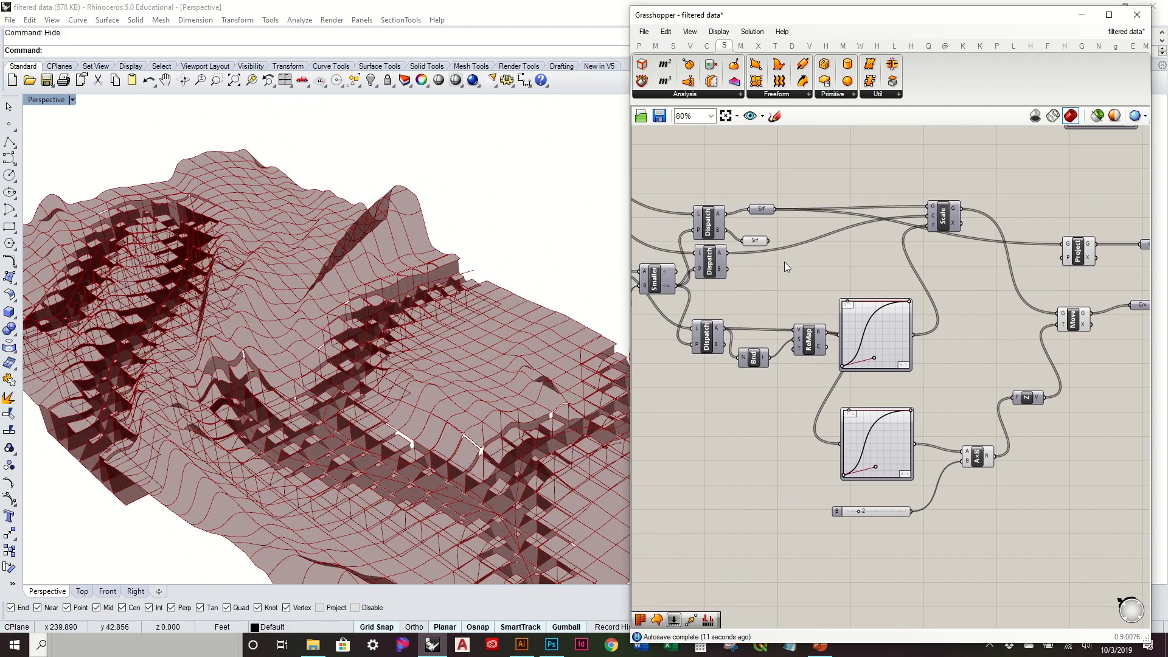
{"action": "left_click_drag", "start_coordinate": [757, 243], "coordinate": [790, 202]}
{"action": "left_click_drag", "start_coordinate": [972, 169], "coordinate": [851, 202]}
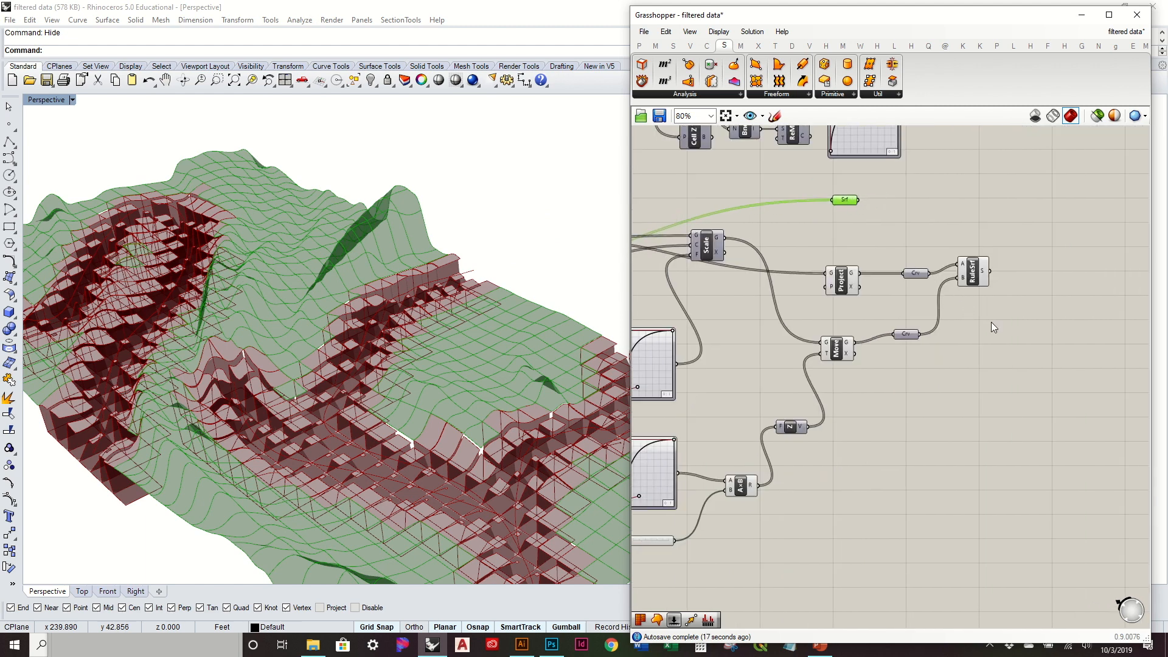
{"action": "scroll", "coordinate": [839, 254], "scroll_direction": "down", "scroll_amount": 5}
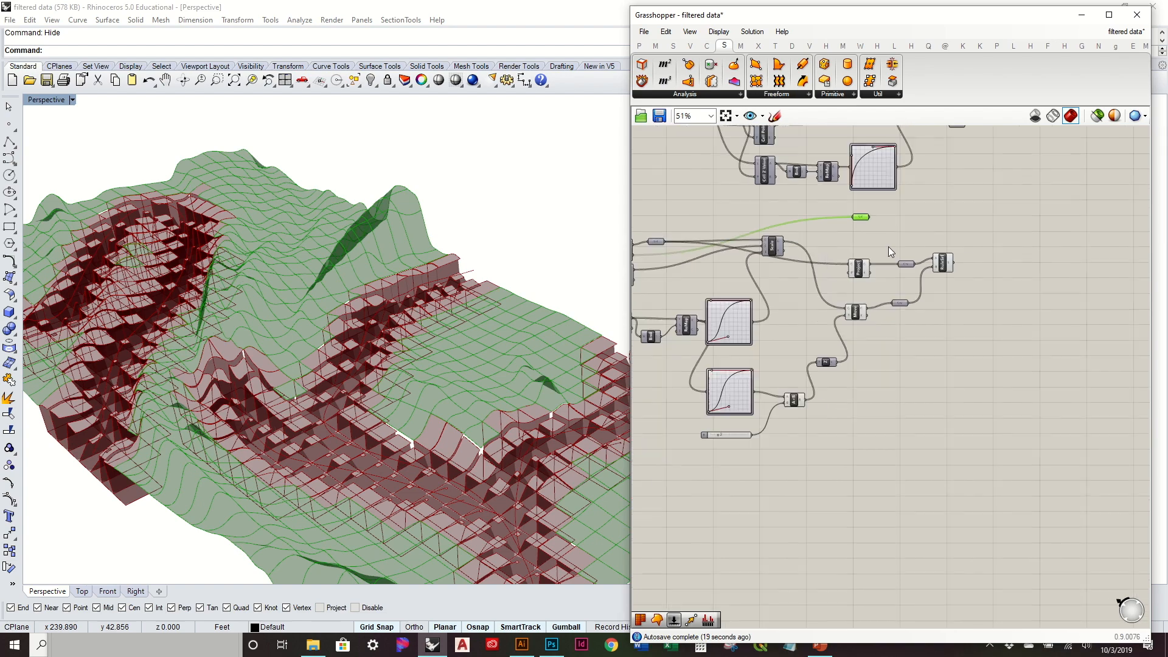
{"action": "left_click_drag", "start_coordinate": [1108, 465], "coordinate": [636, 208]}
{"action": "left_click_drag", "start_coordinate": [857, 313], "coordinate": [872, 357]}
{"action": "left_click", "coordinate": [656, 444]}
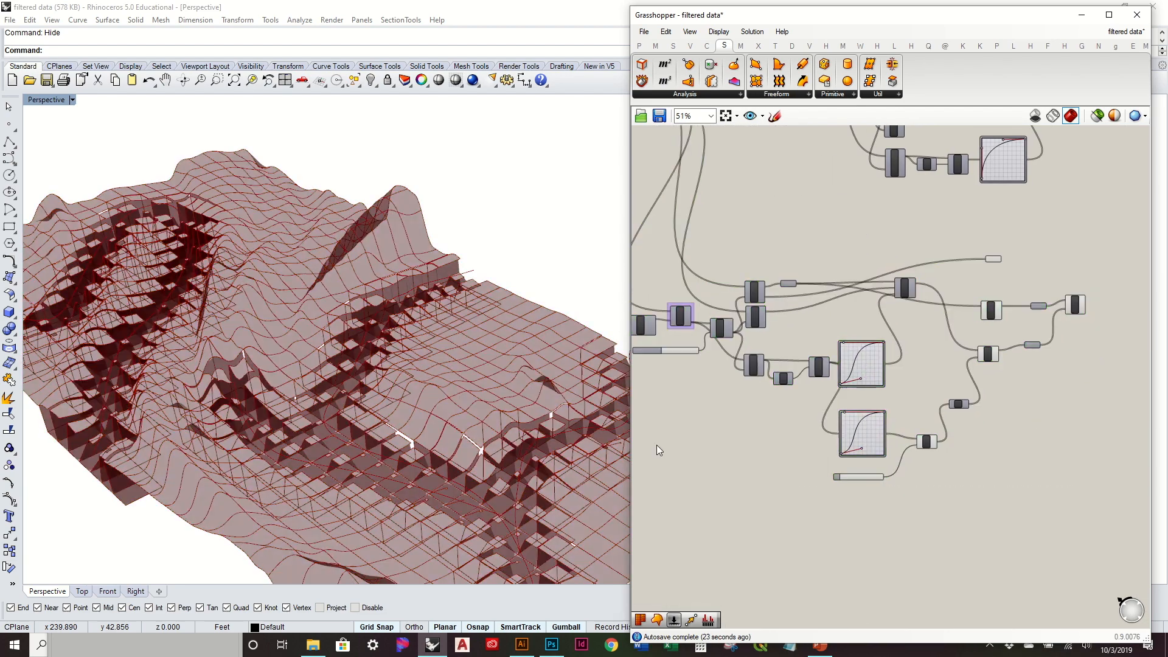
Move the remaining panels' Surface parameter further up, away from the Project component.
{"action": "scroll", "coordinate": [425, 431], "scroll_direction": "up", "scroll_amount": 7}
{"action": "scroll", "coordinate": [387, 431], "scroll_direction": "up", "scroll_amount": 2}
{"action": "scroll", "coordinate": [369, 403], "scroll_direction": "down", "scroll_amount": 4}
{"action": "right_click_drag", "start_coordinate": [401, 404], "coordinate": [440, 401]}
{"action": "right_click_drag", "start_coordinate": [958, 273], "coordinate": [821, 292]}
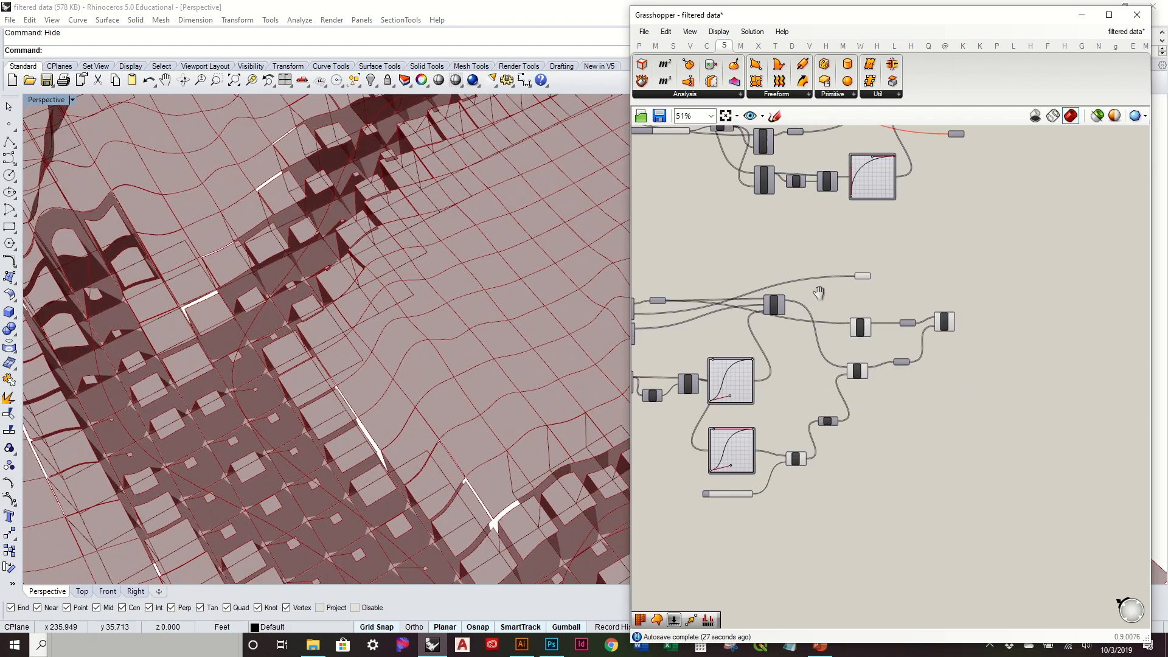
{"action": "scroll", "coordinate": [835, 294], "scroll_direction": "up", "scroll_amount": 4}
{"action": "left_click", "coordinate": [874, 247]}
{"action": "left_click_drag", "start_coordinate": [873, 240], "coordinate": [867, 203]}
Duplicate the Project component together with its Curve parameter and place the copies above the originals.
{"action": "left_click", "coordinate": [881, 380]}
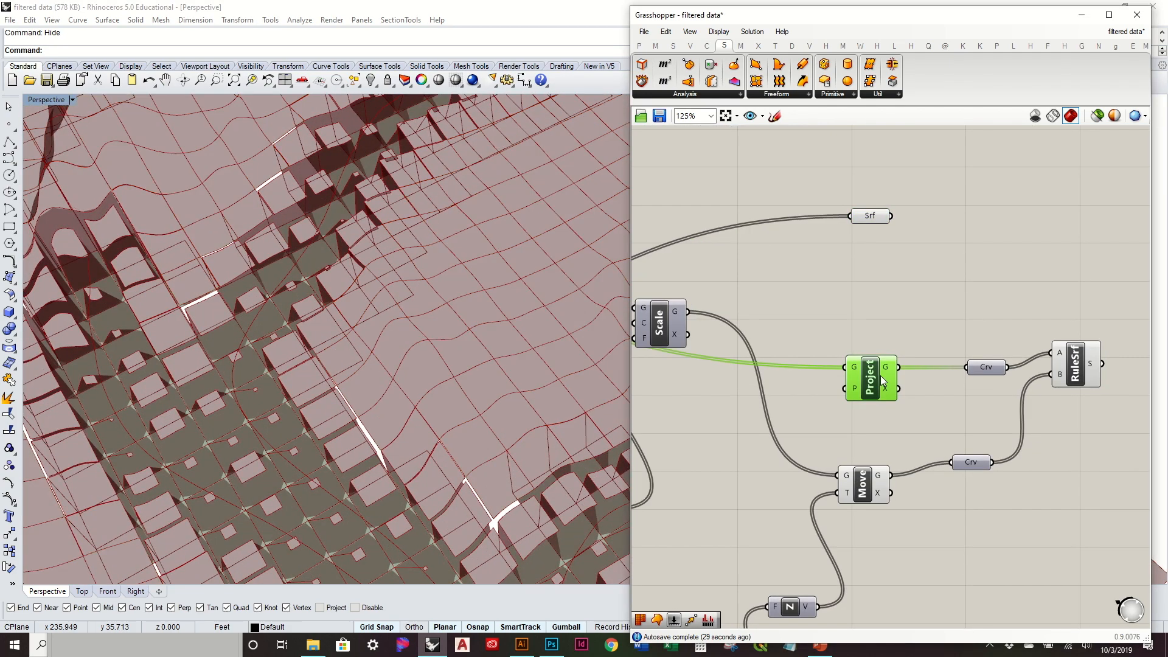
{"action": "left_click_drag", "start_coordinate": [987, 418], "coordinate": [841, 329]}
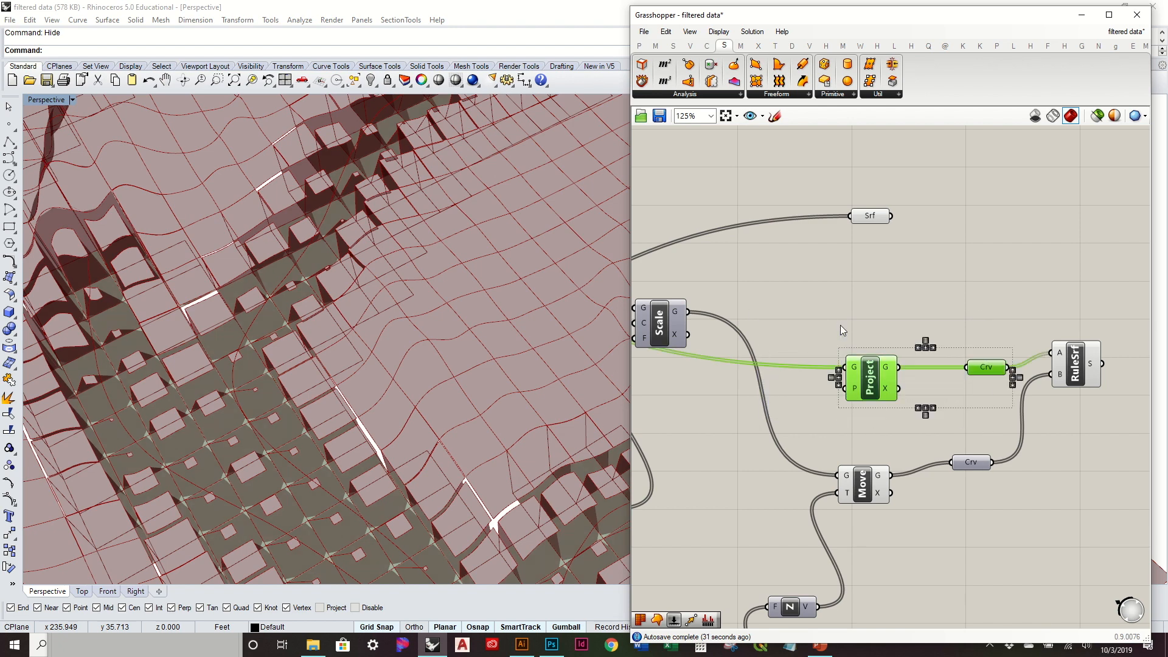
{"action": "key", "text": "ctrl+c"}
{"action": "key", "text": "ctrl+v"}
{"action": "left_click_drag", "start_coordinate": [863, 379], "coordinate": [881, 307]}
Connect the remaining panels' Surface parameter to the copied Project component and align the copies beside it.
{"action": "left_click", "coordinate": [890, 274]}
{"action": "left_click_drag", "start_coordinate": [890, 218], "coordinate": [901, 204]}
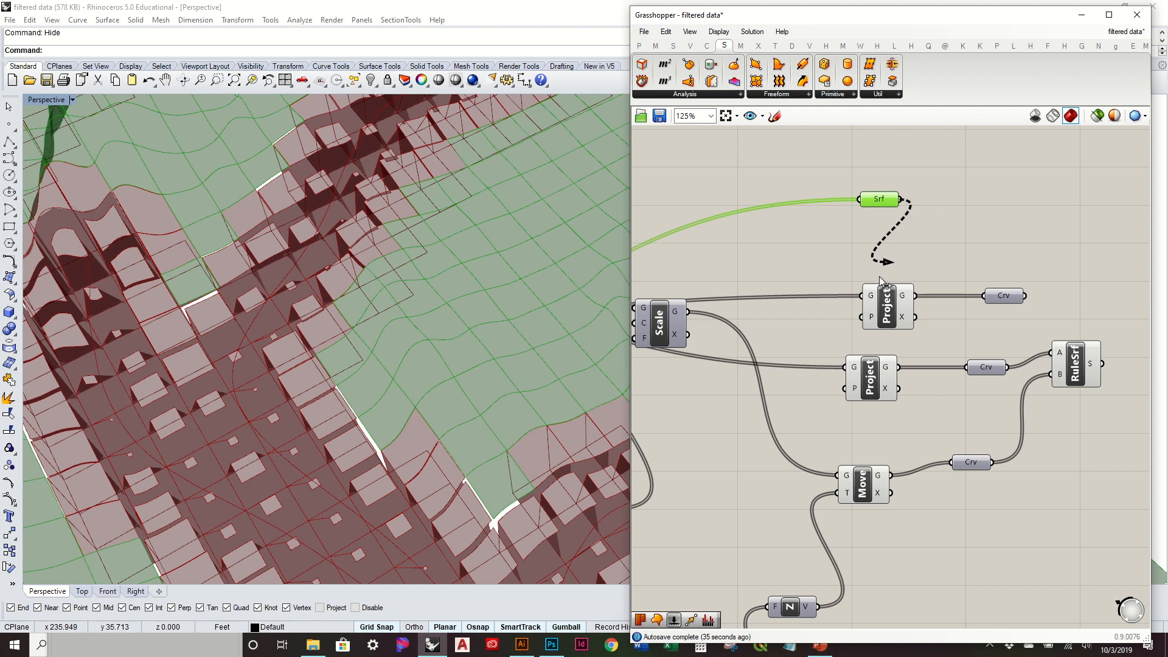
{"action": "left_click_drag", "start_coordinate": [876, 314], "coordinate": [947, 220]}
{"action": "left_click_drag", "start_coordinate": [1000, 293], "coordinate": [1042, 190]}
Turn off the copied Project component's preview while keeping the remaining panels' Surface parameter previewed.
{"action": "left_click_drag", "start_coordinate": [989, 272], "coordinate": [834, 174]}
{"action": "middle_click", "coordinate": [833, 177]}
{"action": "left_click", "coordinate": [871, 150]}
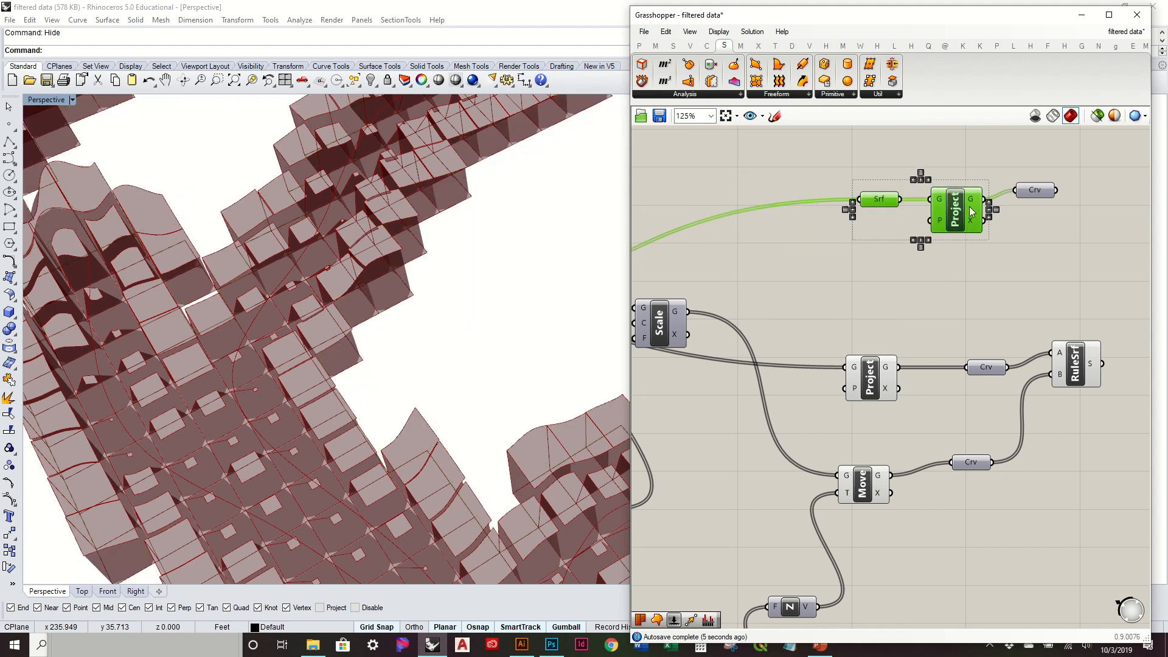
{"action": "right_click_drag", "start_coordinate": [953, 177], "coordinate": [886, 183]}
{"action": "left_click", "coordinate": [886, 183]}
{"action": "right_click", "coordinate": [811, 208]}
{"action": "left_click", "coordinate": [850, 231]}
{"action": "left_click", "coordinate": [967, 260]}
{"action": "right_click_drag", "start_coordinate": [976, 242], "coordinate": [894, 220]}
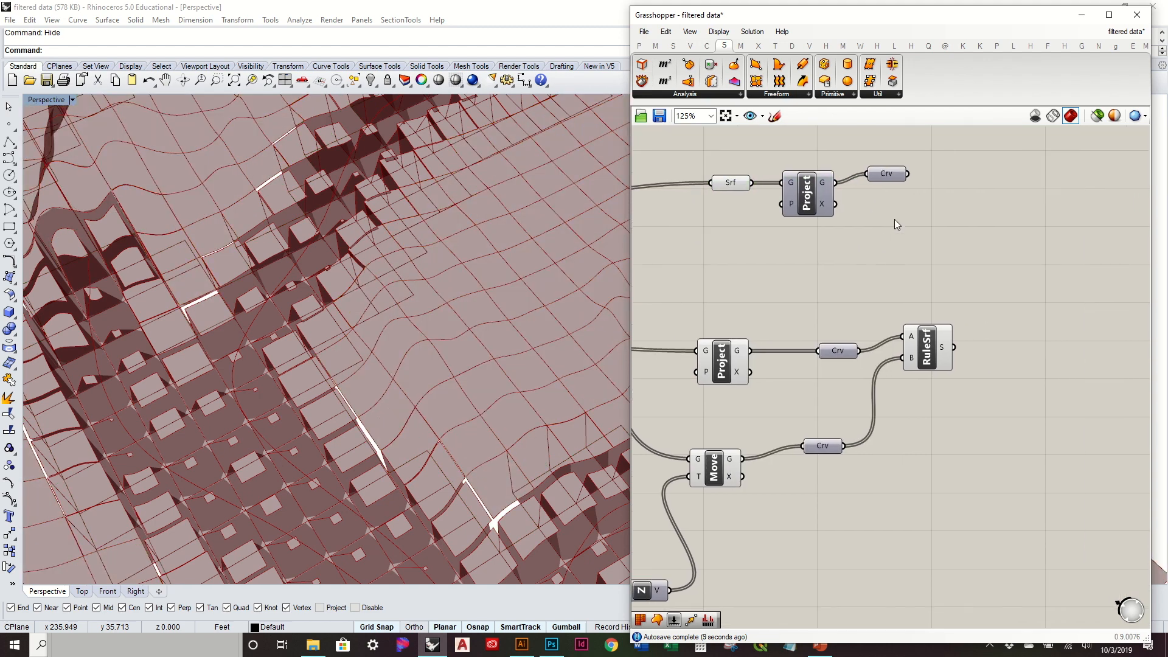
Duplicate the copied Curve parameter below itself and feed it directly from the remaining panels' Surface parameter.
{"action": "left_click_drag", "start_coordinate": [888, 174], "coordinate": [916, 193]}
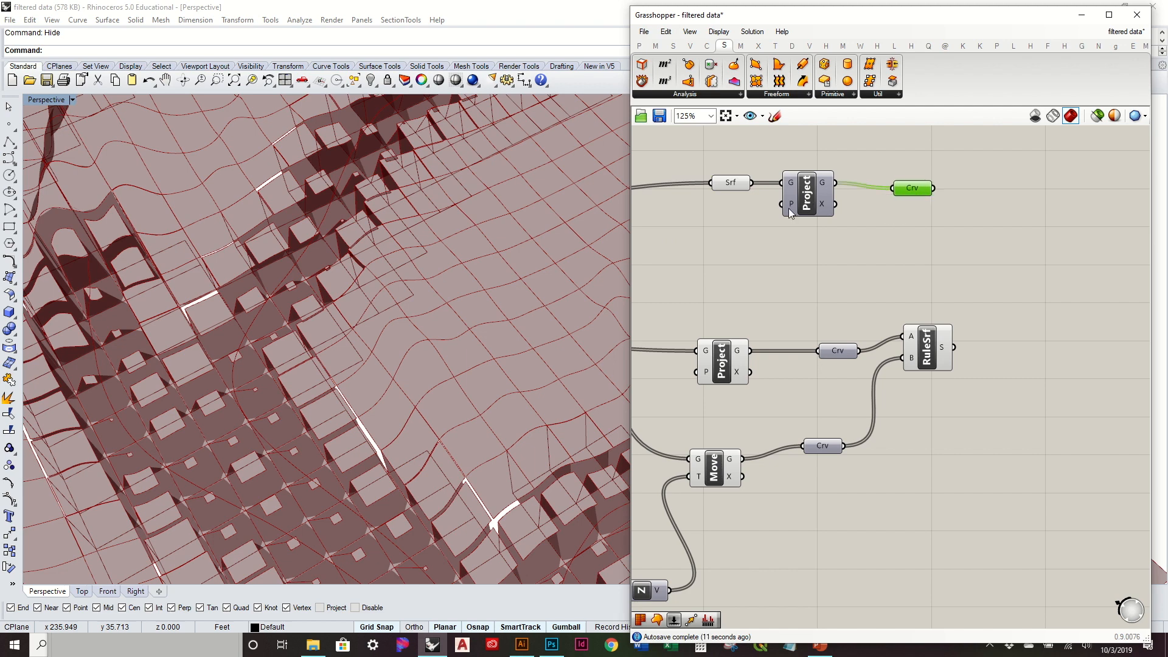
{"action": "left_click", "coordinate": [731, 183]}
{"action": "left_click", "coordinate": [918, 188]}
{"action": "left_click_drag", "start_coordinate": [911, 189], "coordinate": [902, 265], "text": "alt"}
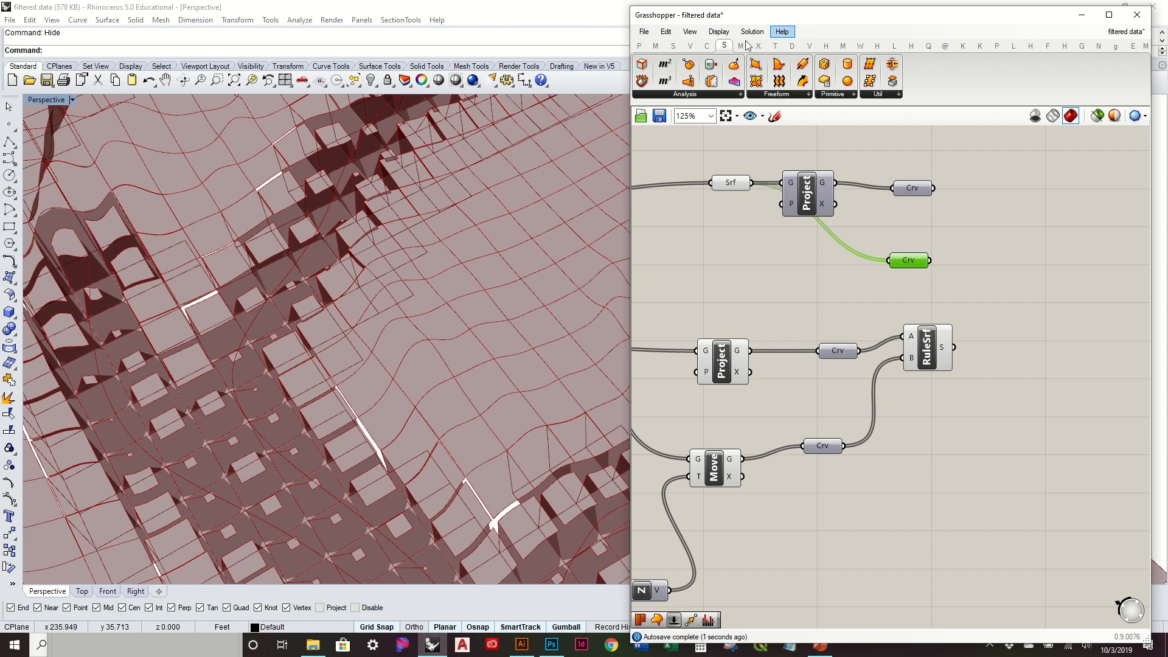
Add a Ruled Surface component fed by the remaining panels' two Curve parameters and align it with the existing Ruled Surface component.
{"action": "left_click", "coordinate": [801, 98]}
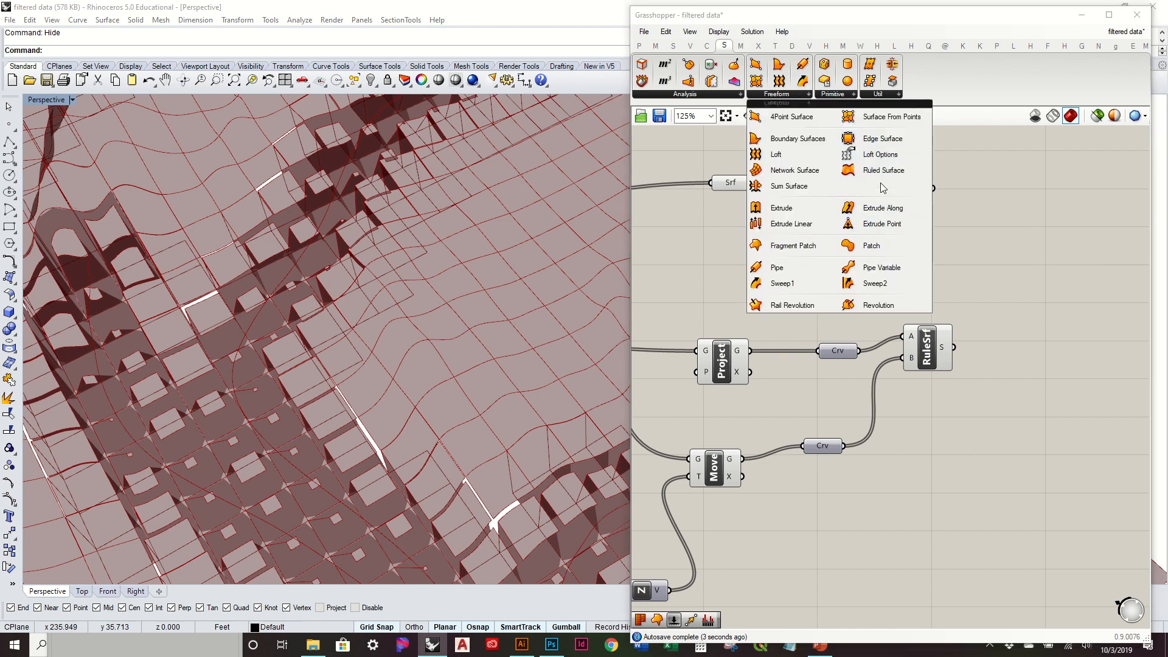
{"action": "left_click_drag", "start_coordinate": [935, 199], "coordinate": [989, 217]}
{"action": "left_click", "coordinate": [948, 266]}
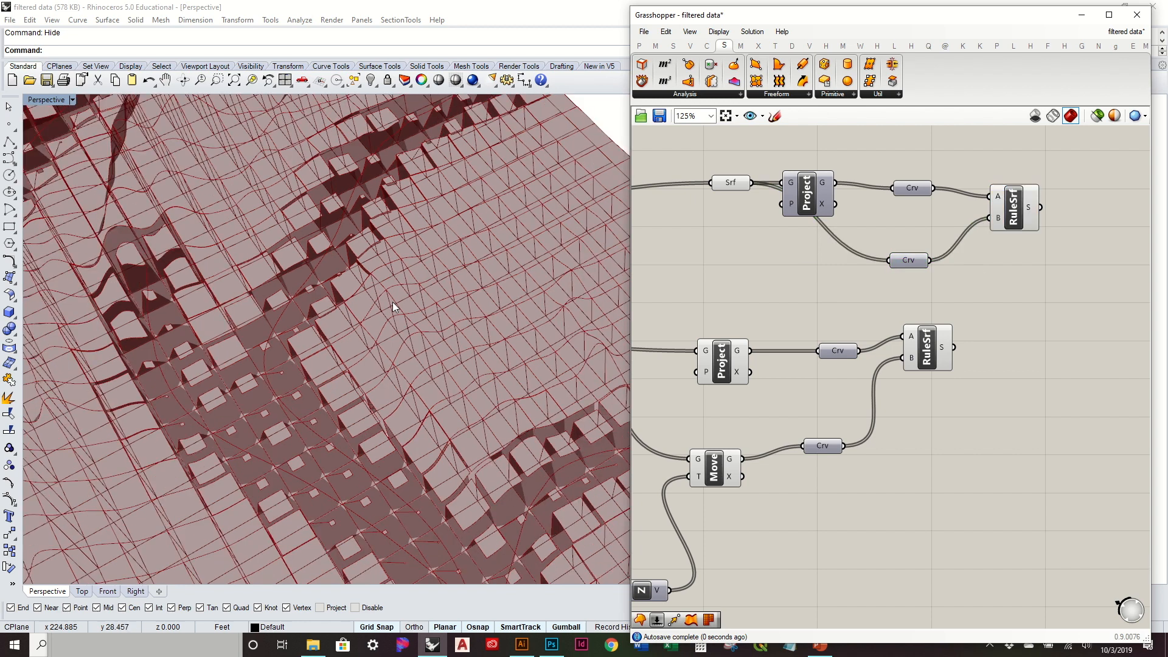
{"action": "left_click_drag", "start_coordinate": [1012, 223], "coordinate": [1007, 242]}
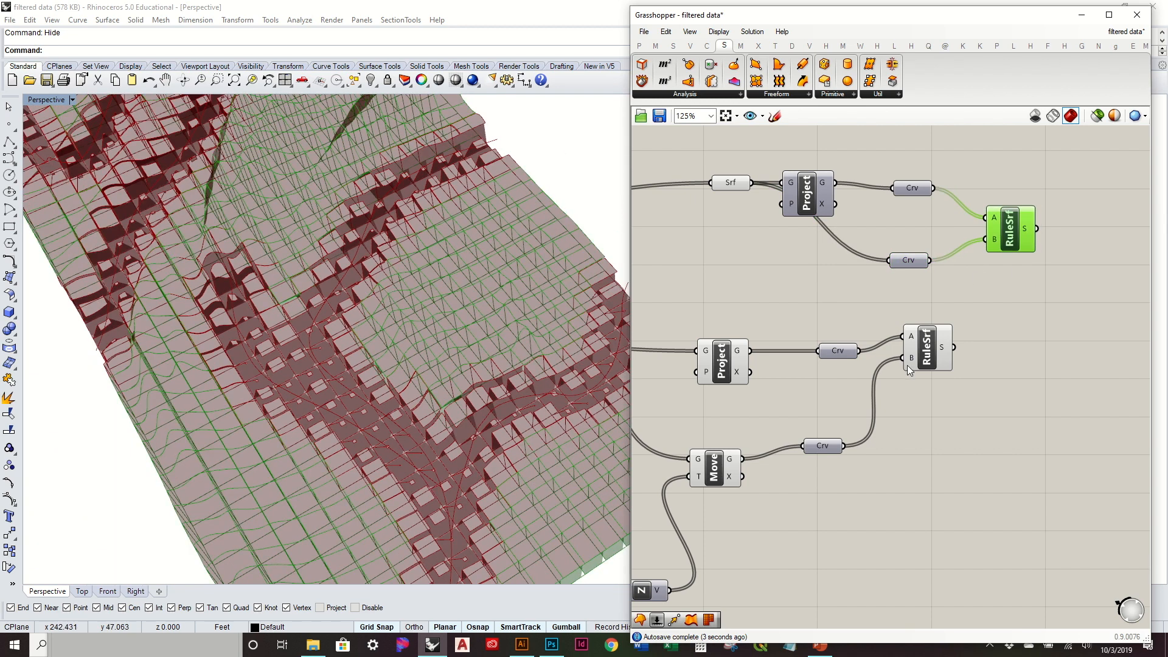
{"action": "left_click_drag", "start_coordinate": [933, 352], "coordinate": [988, 344]}
Select both component branches, from the Surface parameter and Move component through both Ruled Surface components, and bake their geometry into Rhino.
{"action": "left_click", "coordinate": [723, 469]}
{"action": "right_click_drag", "start_coordinate": [723, 455], "coordinate": [823, 399]}
{"action": "right_click_drag", "start_coordinate": [436, 416], "coordinate": [750, 365]}
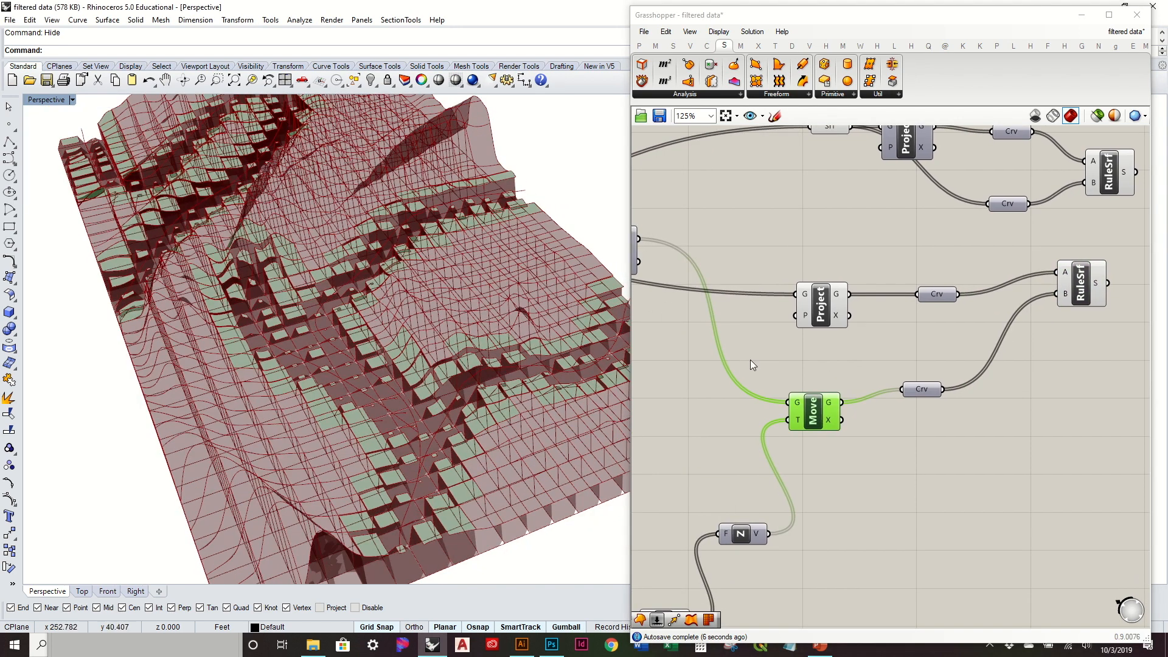
{"action": "left_click", "coordinate": [826, 312]}
{"action": "scroll", "coordinate": [830, 313], "scroll_direction": "down", "scroll_amount": 4}
{"action": "left_click_drag", "start_coordinate": [1026, 483], "coordinate": [760, 213]}
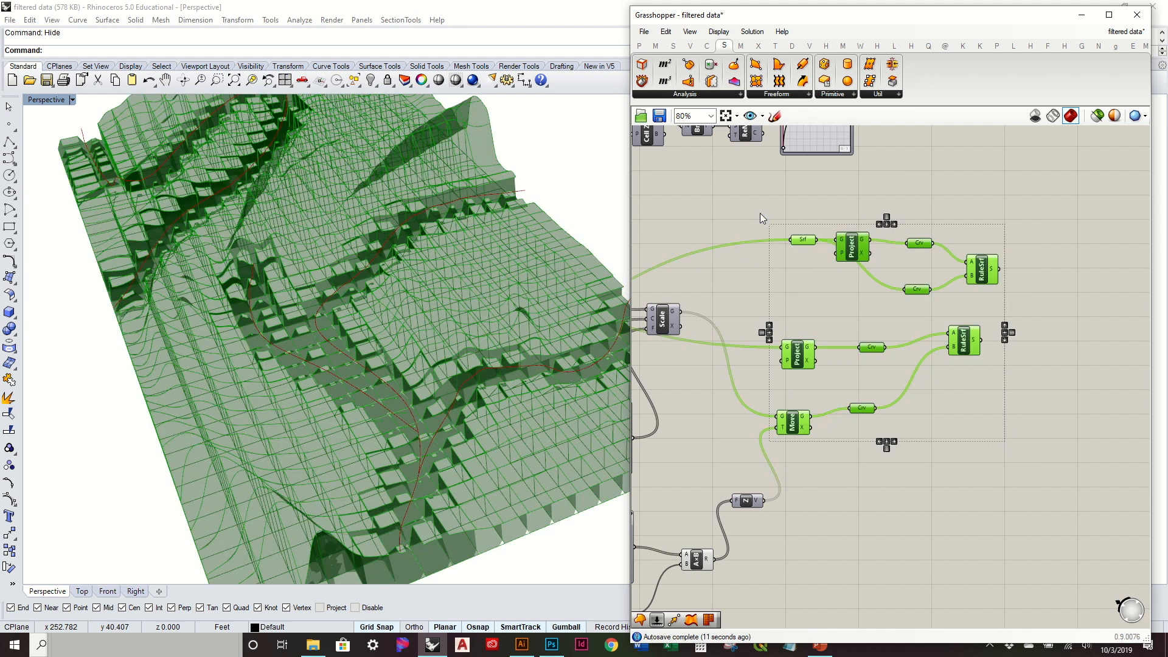
{"action": "middle_click", "coordinate": [853, 238]}
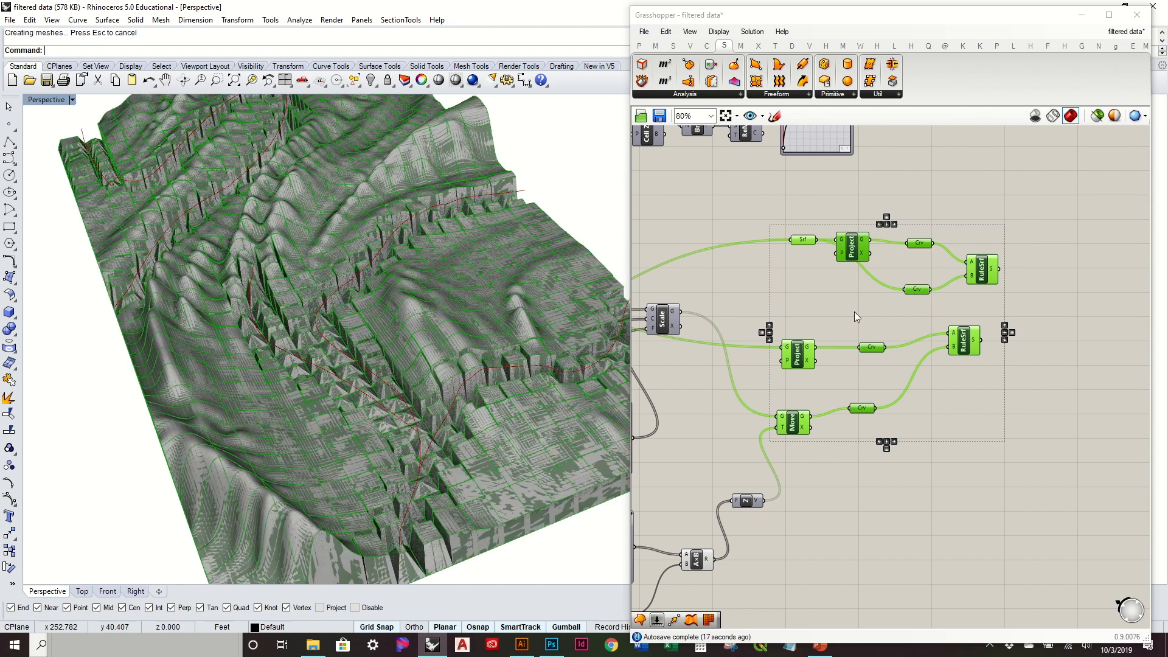
Reselect both baked component branches and turn off their preview.
{"action": "left_click", "coordinate": [854, 312]}
{"action": "left_click_drag", "start_coordinate": [1009, 478], "coordinate": [752, 214]}
{"action": "middle_click", "coordinate": [751, 214]}
{"action": "left_click", "coordinate": [789, 181]}
{"action": "left_click", "coordinate": [811, 205]}
Minimize Grasshopper, select all the closed panel outline curves in the Rhino model, and hide them.
{"action": "right_click_drag", "start_coordinate": [314, 260], "coordinate": [358, 287]}
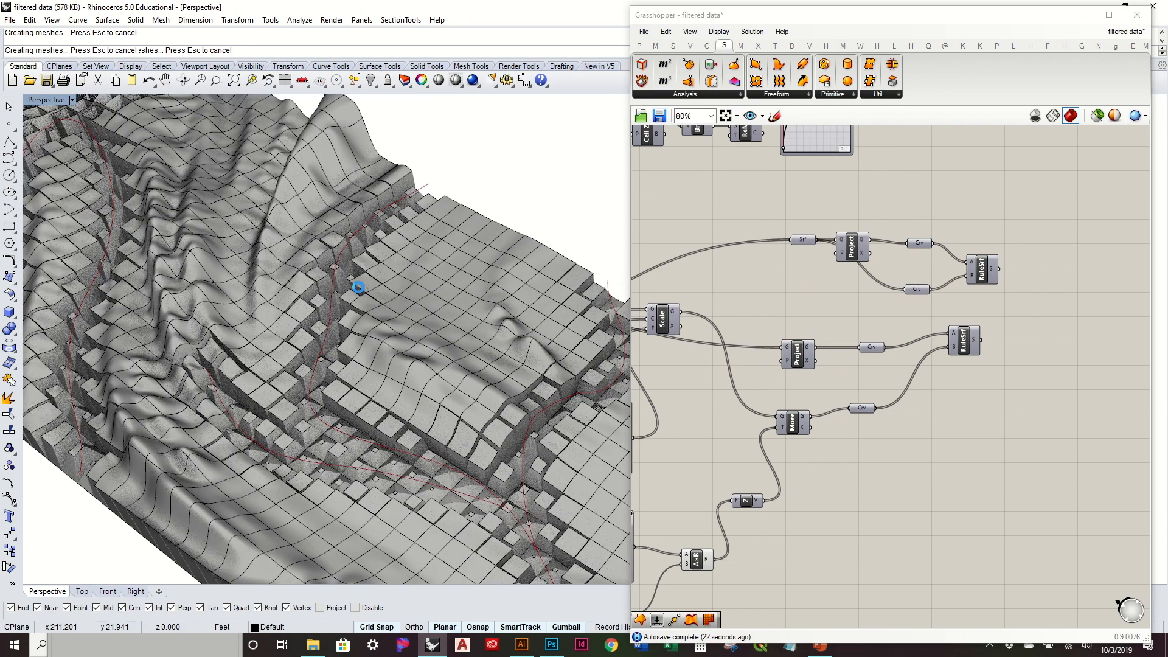
{"action": "left_click", "coordinate": [1082, 15]}
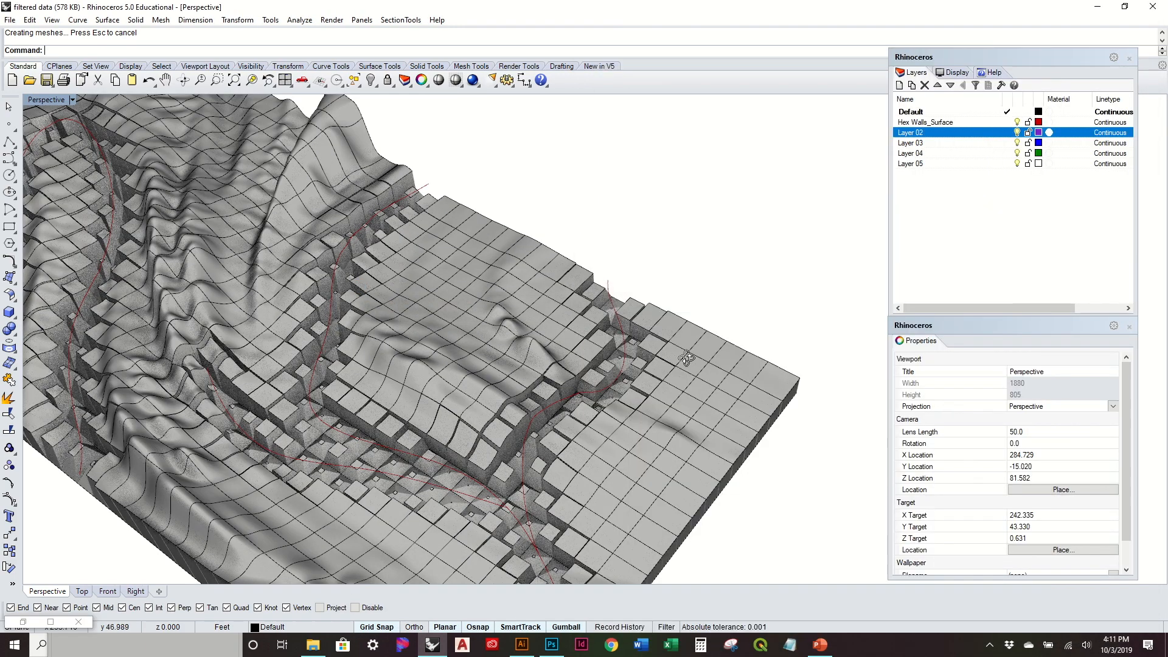
{"action": "scroll", "coordinate": [657, 347], "scroll_direction": "down", "scroll_amount": 3}
{"action": "scroll", "coordinate": [485, 392], "scroll_direction": "up", "scroll_amount": 5}
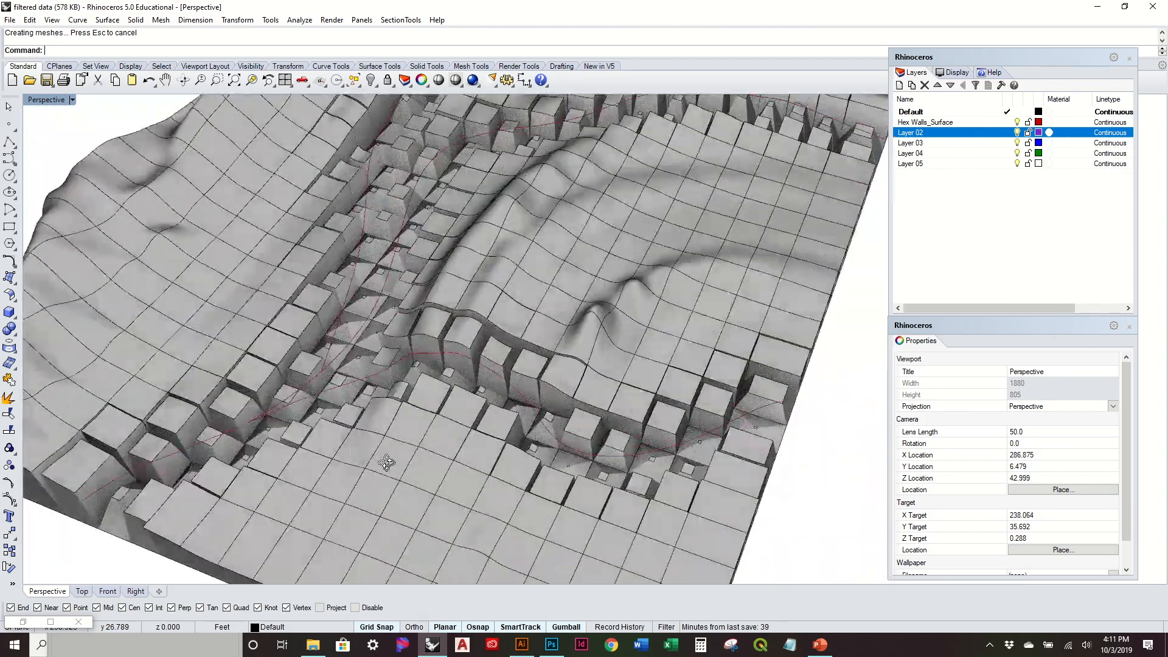
{"action": "right_click_drag", "start_coordinate": [387, 462], "coordinate": [196, 192]}
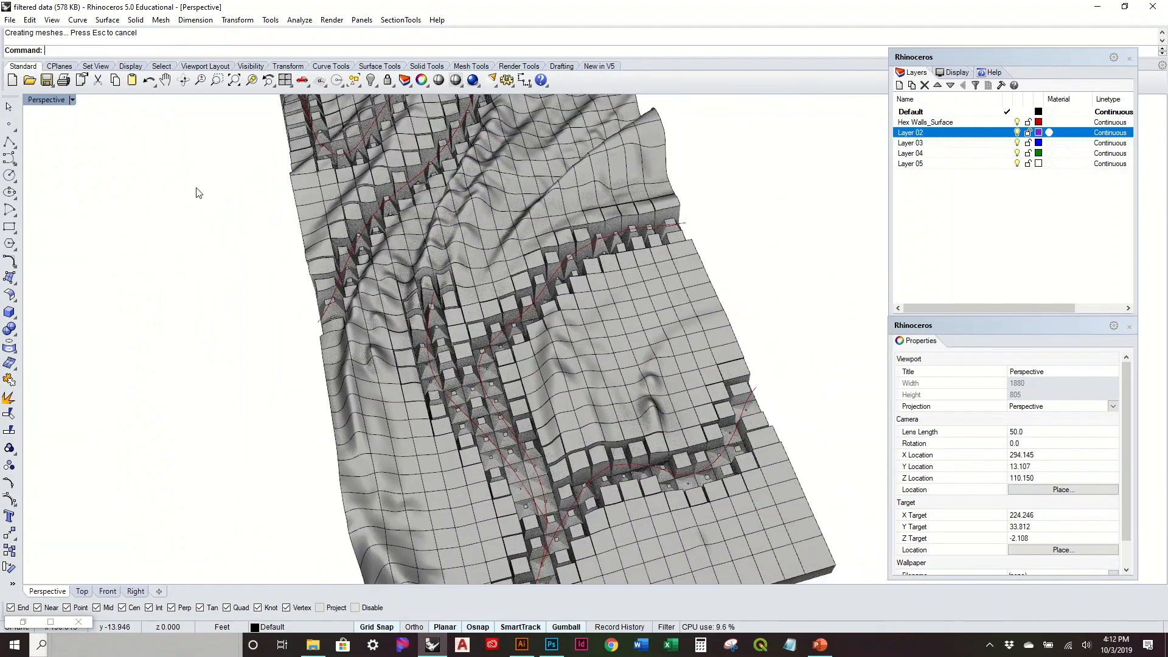
{"action": "left_click", "coordinate": [360, 86]}
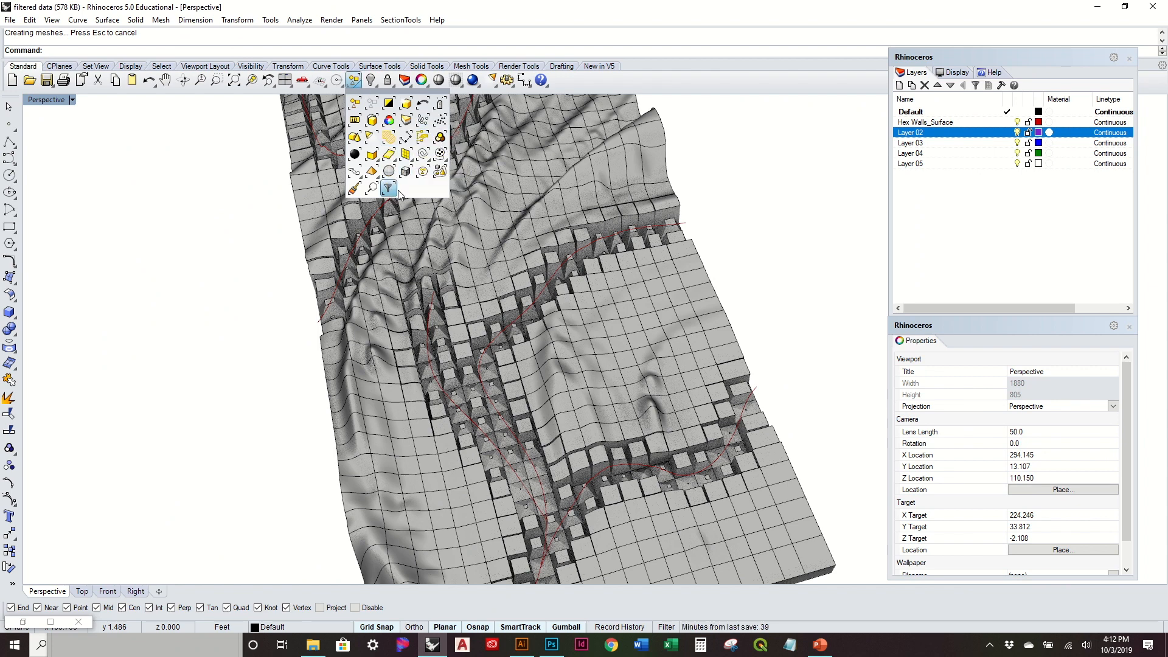
{"action": "left_click", "coordinate": [424, 154]}
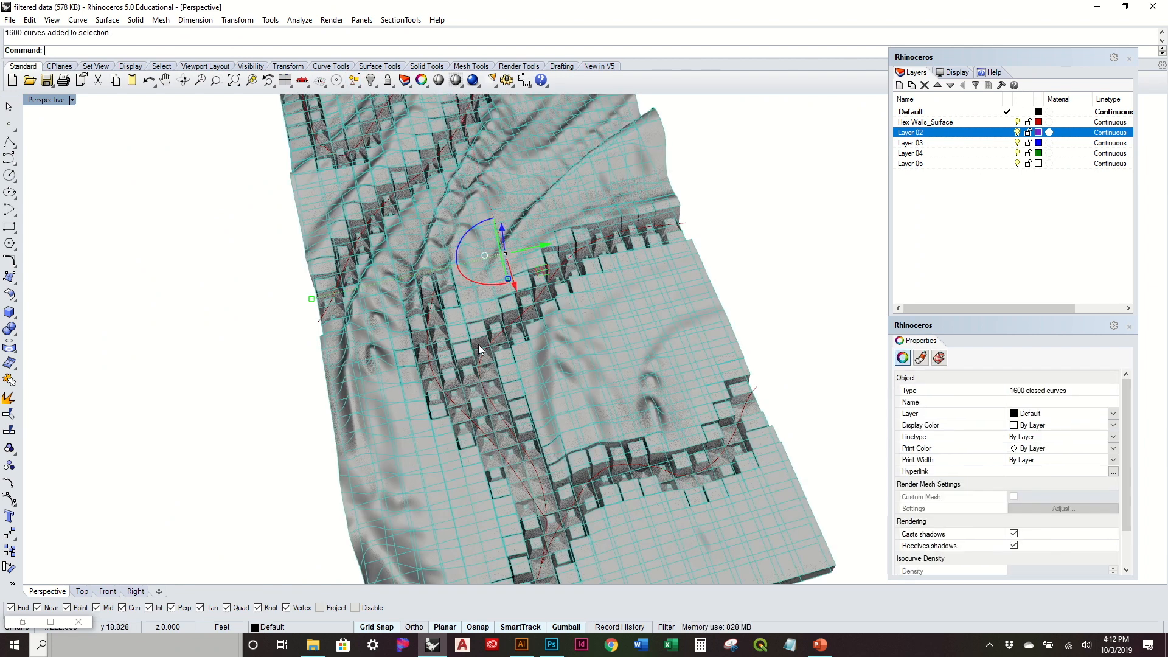
{"action": "right_click_drag", "start_coordinate": [607, 356], "coordinate": [655, 319]}
{"action": "type", "text": "Hide"}
{"action": "key", "text": "Return"}
Examine the baked terrain from close up and as a whole, checking the lowered panels and frames along the guide curves.
{"action": "right_click_drag", "start_coordinate": [414, 309], "coordinate": [473, 315]}
{"action": "scroll", "coordinate": [473, 315], "scroll_direction": "up", "scroll_amount": 8}
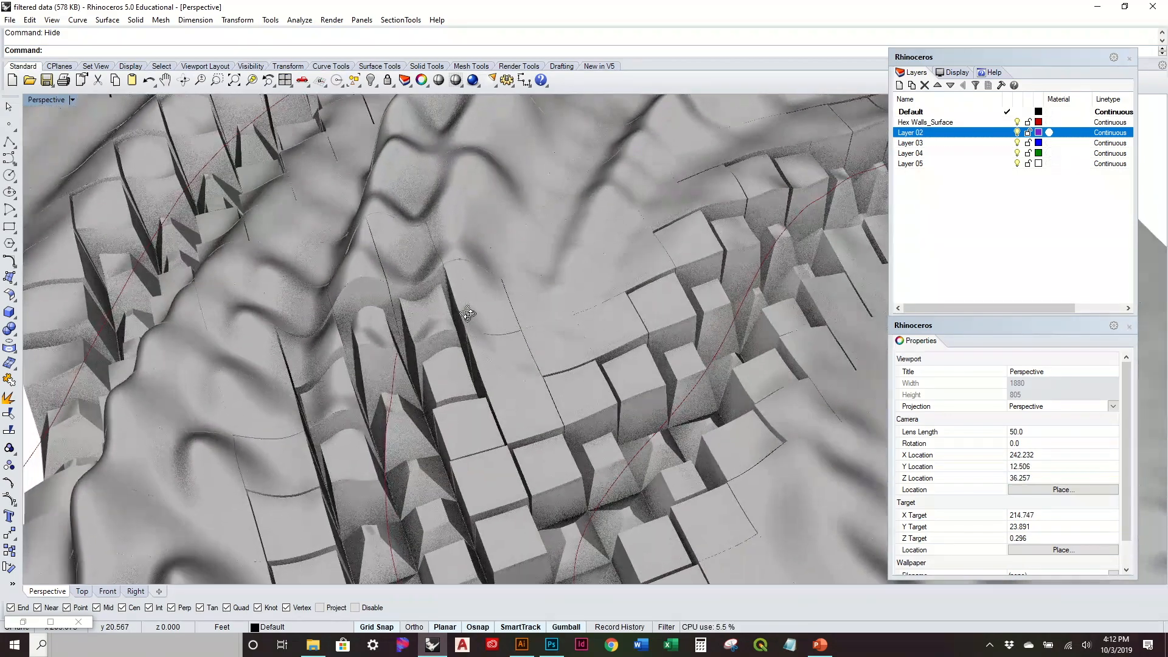
{"action": "right_click_drag", "start_coordinate": [467, 313], "coordinate": [482, 372]}
{"action": "scroll", "coordinate": [493, 279], "scroll_direction": "up", "scroll_amount": 4}
{"action": "scroll", "coordinate": [482, 372], "scroll_direction": "down", "scroll_amount": 10}
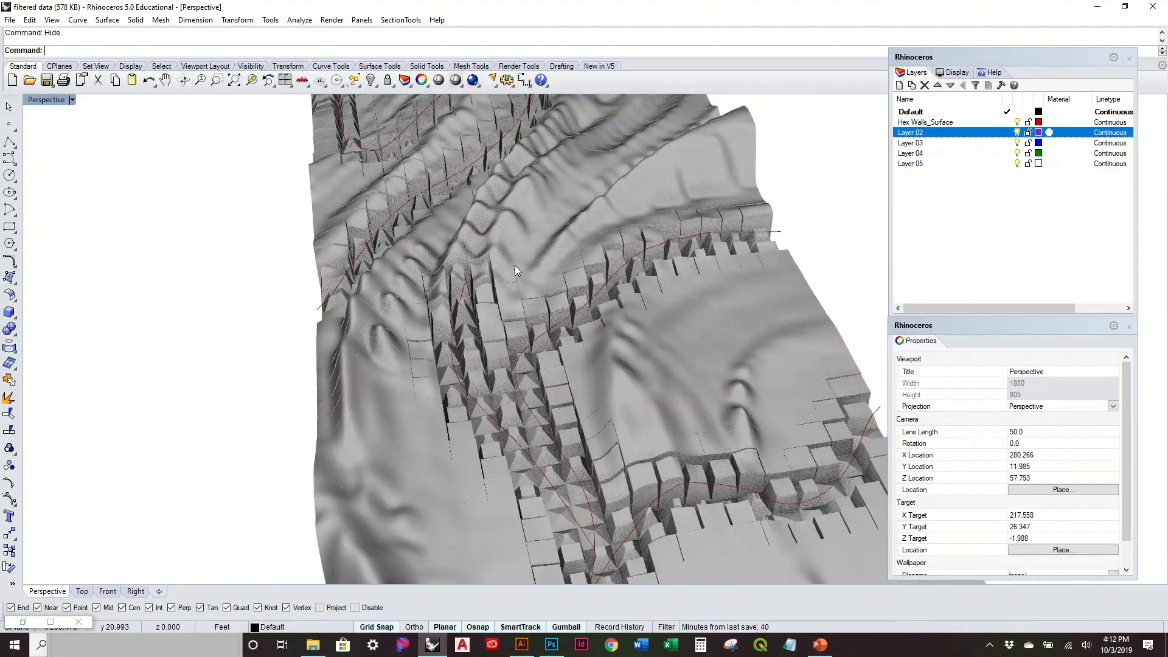
{"action": "right_click_drag", "start_coordinate": [368, 288], "coordinate": [283, 275]}
{"action": "scroll", "coordinate": [284, 275], "scroll_direction": "down", "scroll_amount": 4}
{"action": "right_click_drag", "start_coordinate": [506, 273], "coordinate": [498, 331]}
{"action": "right_click_drag", "start_coordinate": [322, 332], "coordinate": [472, 297], "text": "shift"}
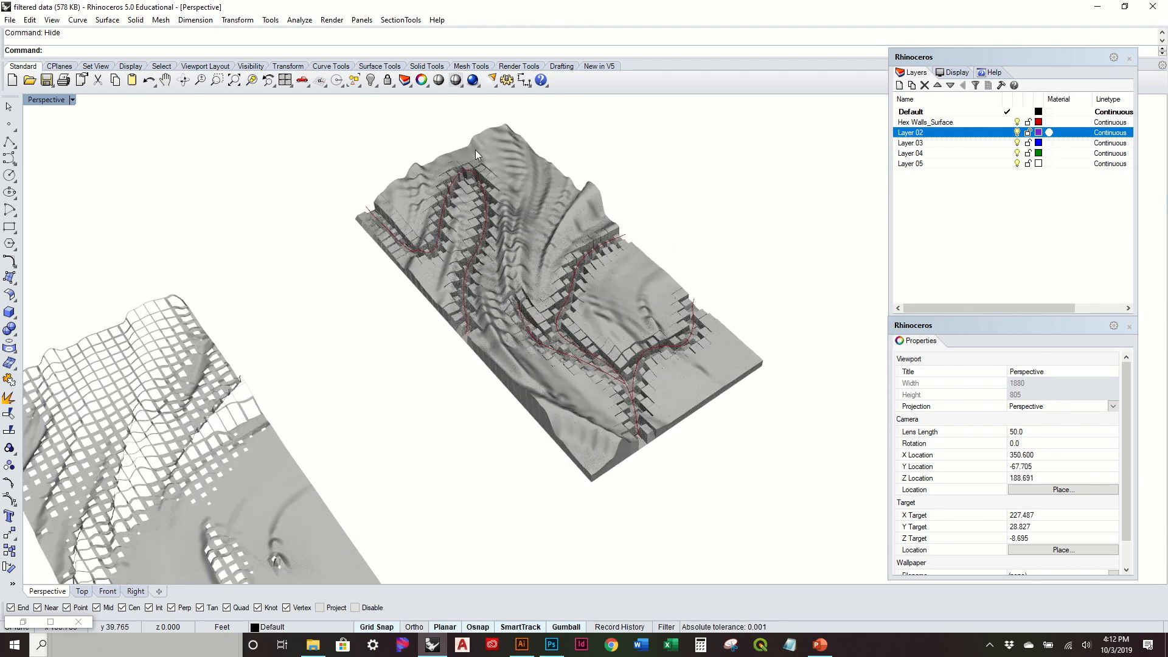
{"action": "scroll", "coordinate": [476, 149], "scroll_direction": "up", "scroll_amount": 5}
{"action": "right_click_drag", "start_coordinate": [674, 351], "coordinate": [610, 298], "text": "shift"}
{"action": "right_click_drag", "start_coordinate": [683, 435], "coordinate": [608, 267]}
{"action": "scroll", "coordinate": [415, 322], "scroll_direction": "down", "scroll_amount": 4}
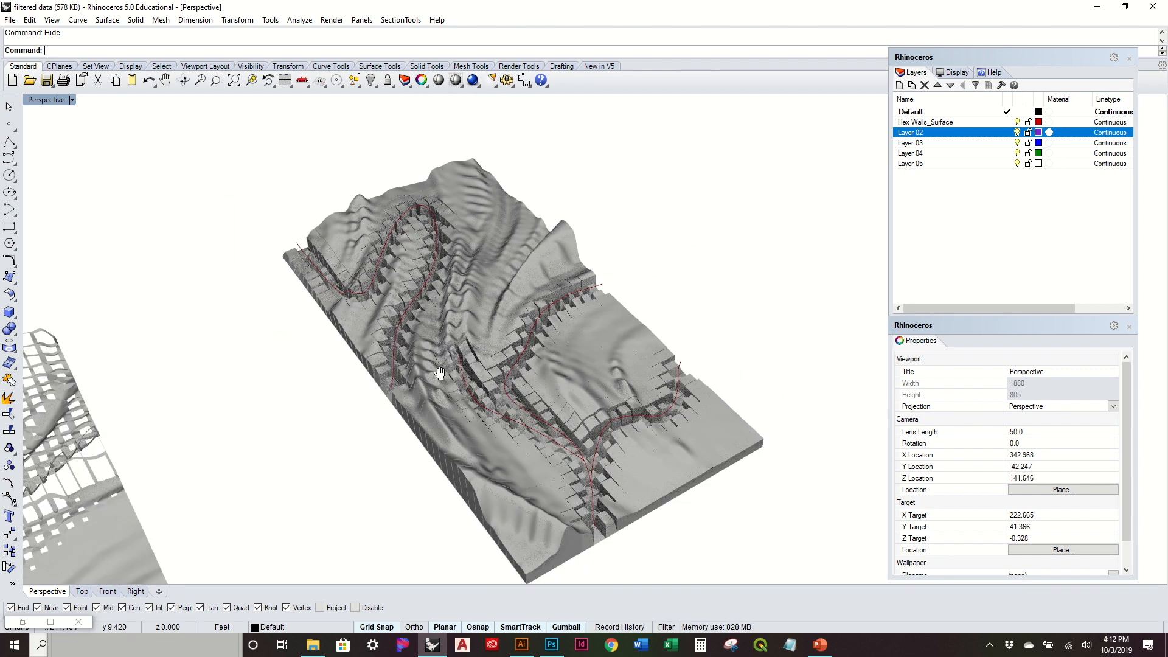